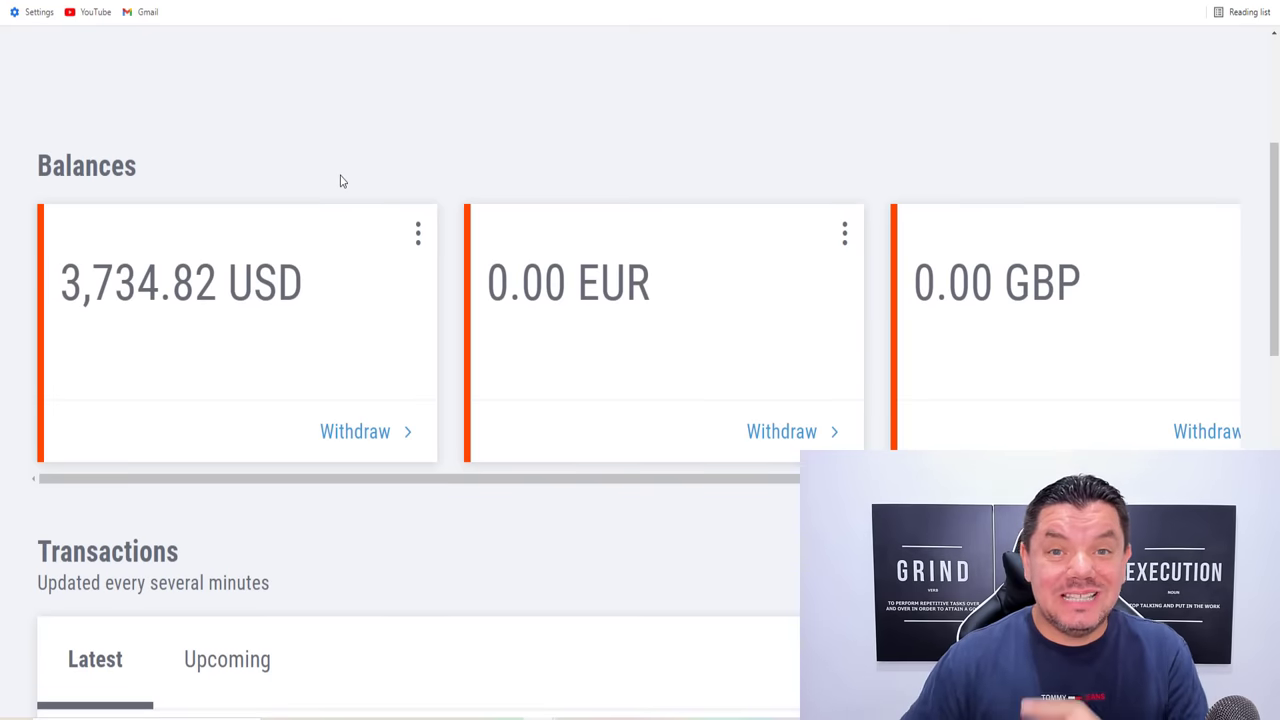
# Highlight the USD balance on the Payoneer dashboard
pyautogui.moveTo(60, 284); pyautogui.dragTo(133, 294)
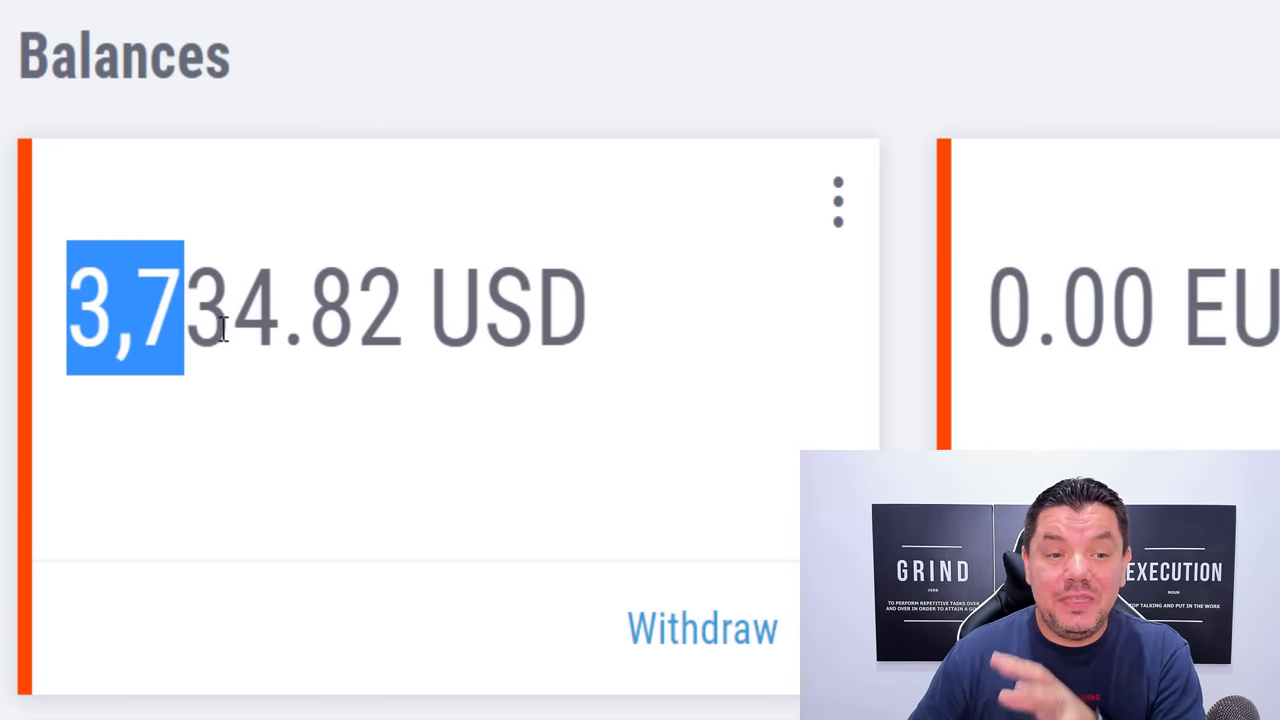
pyautogui.moveTo(222, 330); pyautogui.dragTo(600, 326)
# Switch to the "Make Money On Facebook & Instagram!" opt-in page and look over its countdown and sign-up form
pyautogui.click(668, 8)
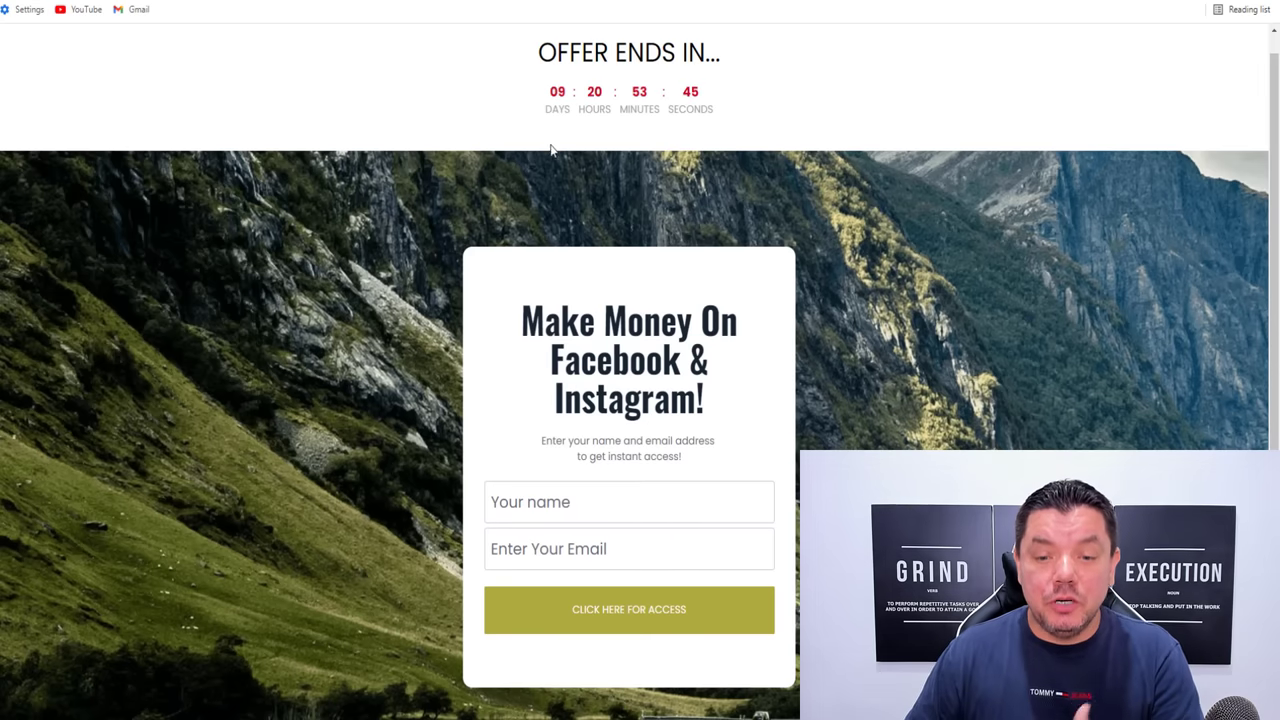
pyautogui.scroll(-1, 556, 230)
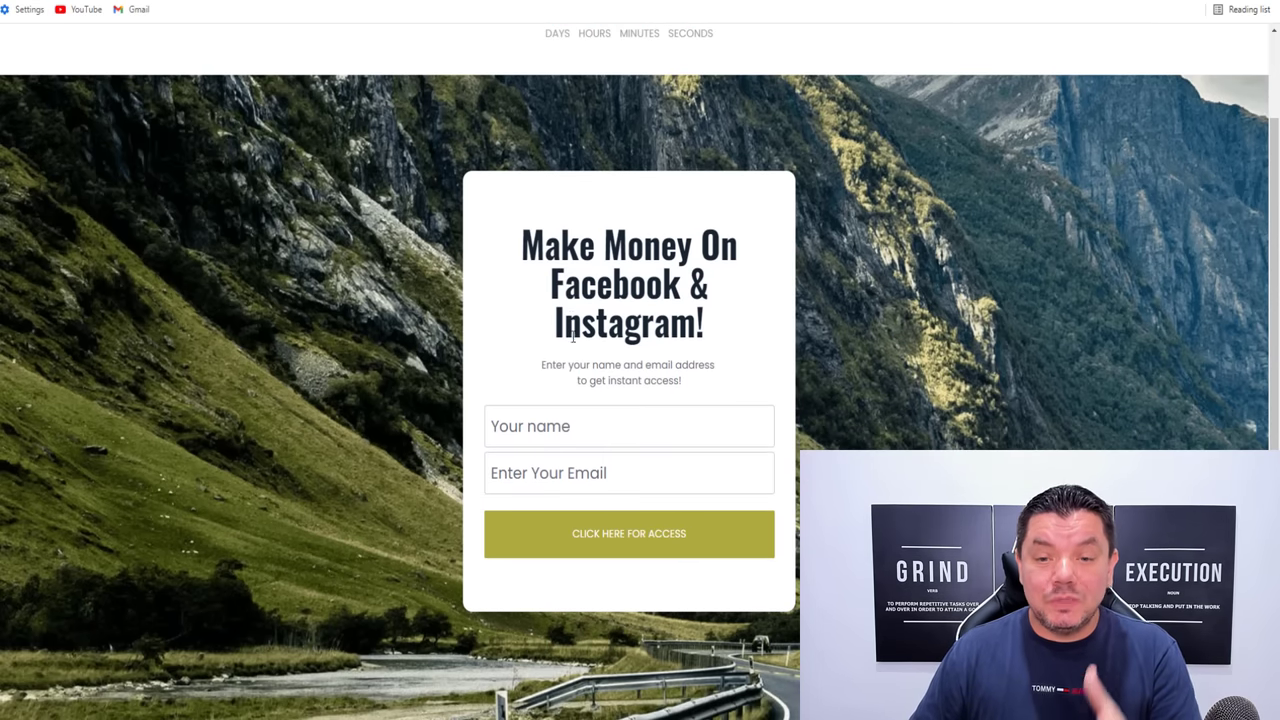
pyautogui.scroll(1, 573, 337)
pyautogui.scroll(-1, 573, 332)
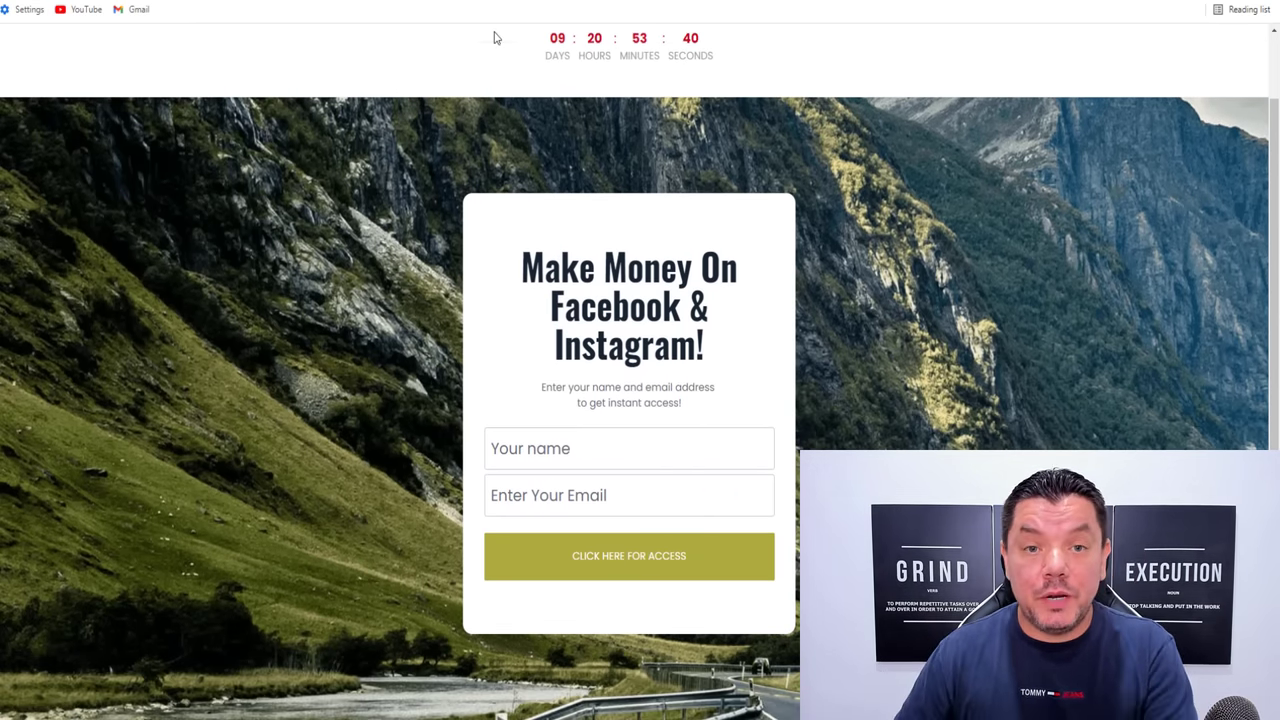
# Switch to the affiliate marketplace and look through the Health & Fitness offers sorted by gravity
pyautogui.hotkey('ctrl', 'Tab')
pyautogui.scroll(-4, 563, 294)
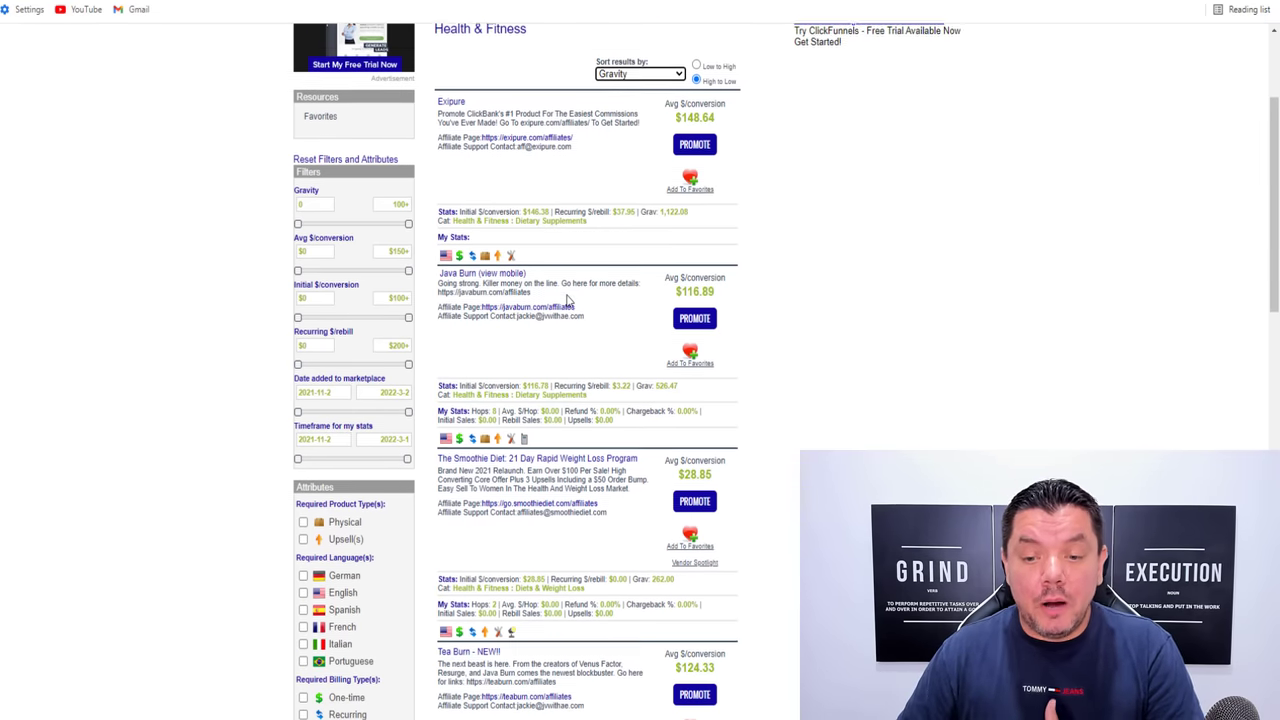
pyautogui.scroll(5, 588, 305)
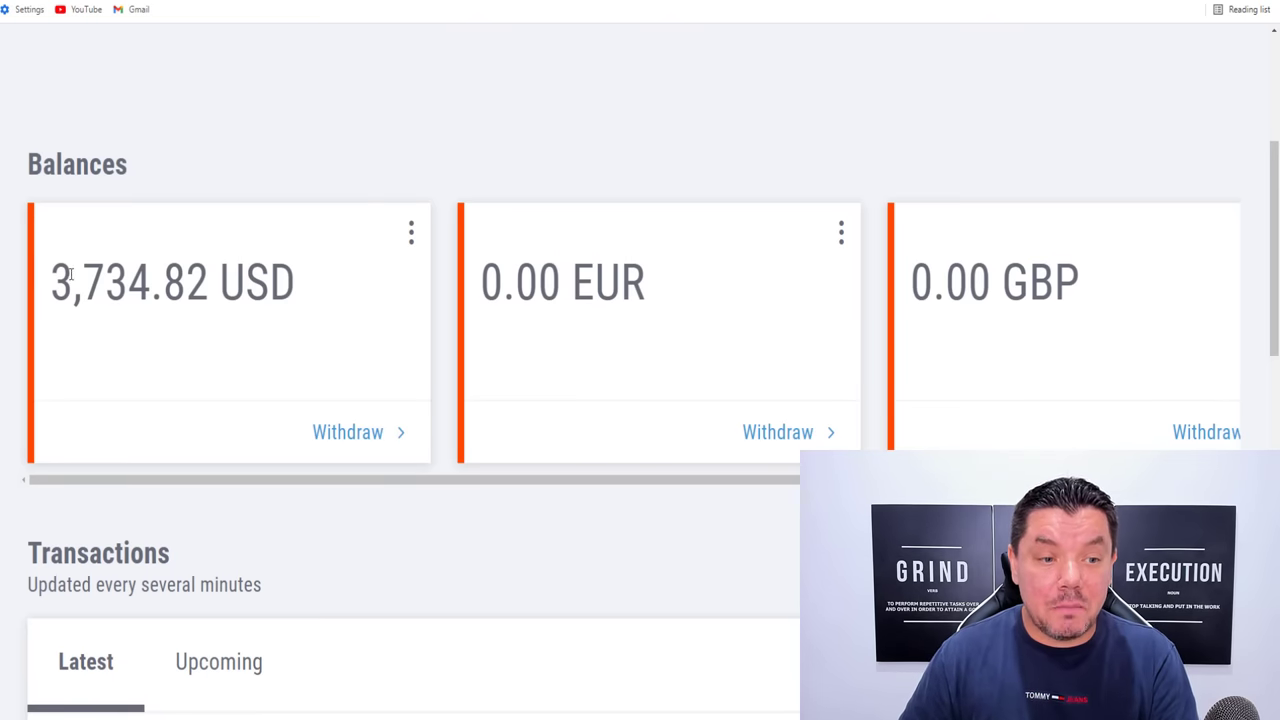
# Highlight the USD account balance again in the Payoneer Balances section
pyautogui.moveTo(61, 279); pyautogui.dragTo(317, 297)
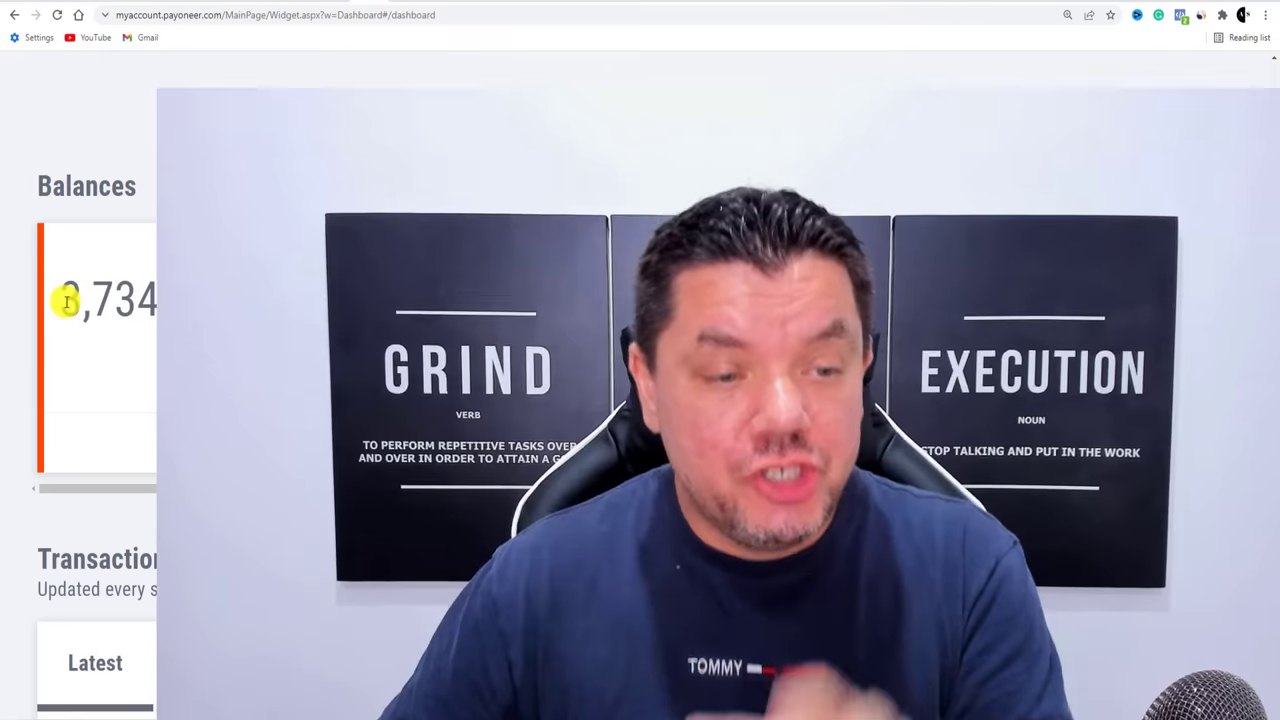
pyautogui.moveTo(66, 302); pyautogui.dragTo(323, 298)
pyautogui.click(322, 302)
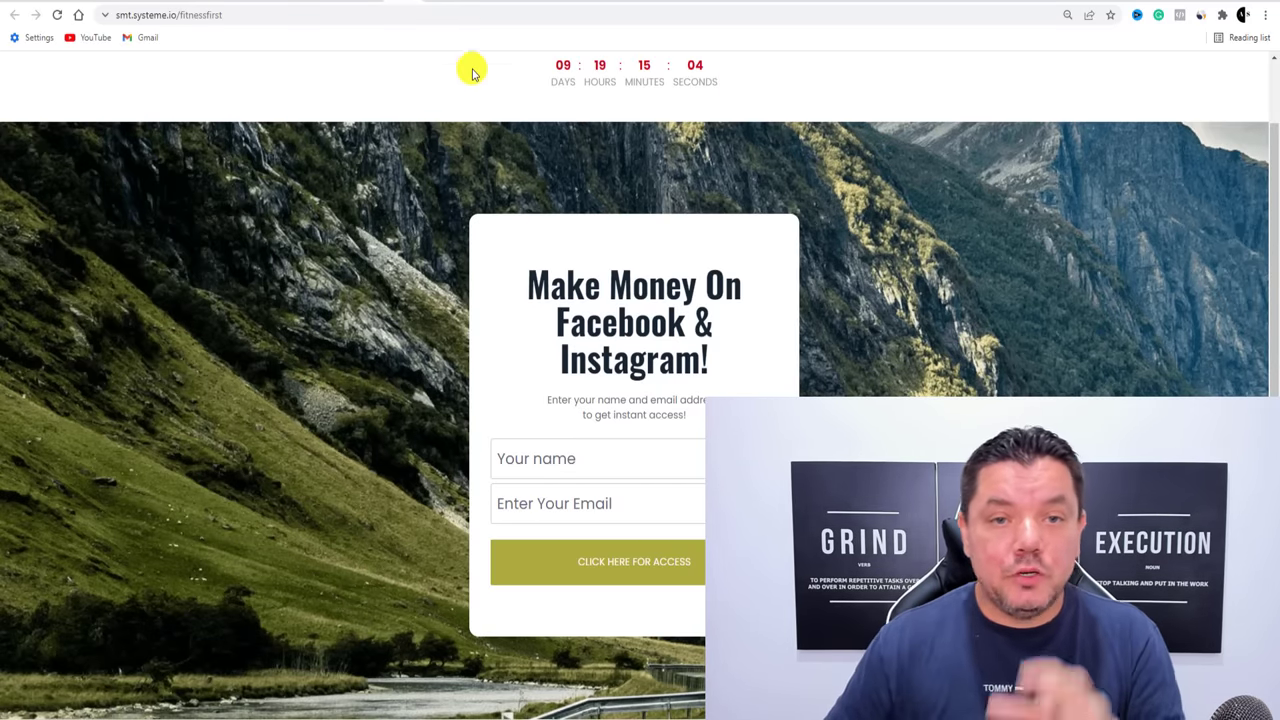
# Switch to the systeme.io home page, highlight its main headline and read through the introduction
pyautogui.click(440, 2)
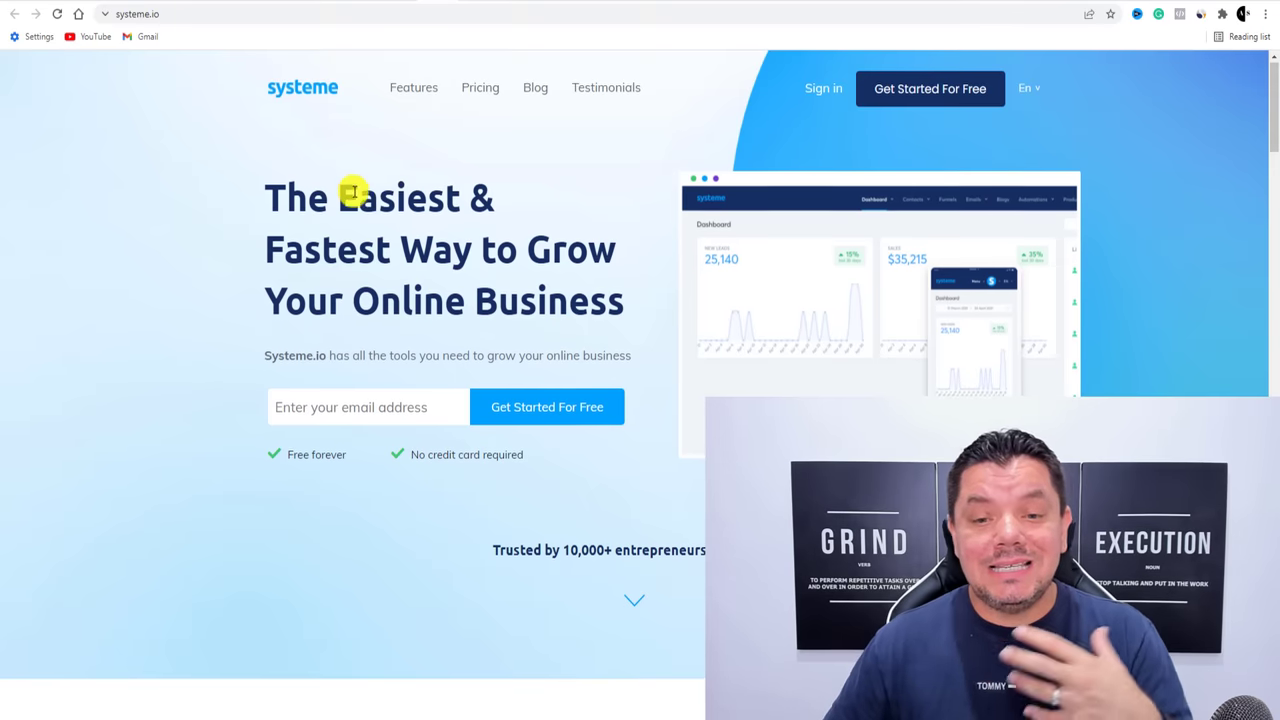
pyautogui.scroll(-2, 367, 280)
pyautogui.scroll(1, 354, 191)
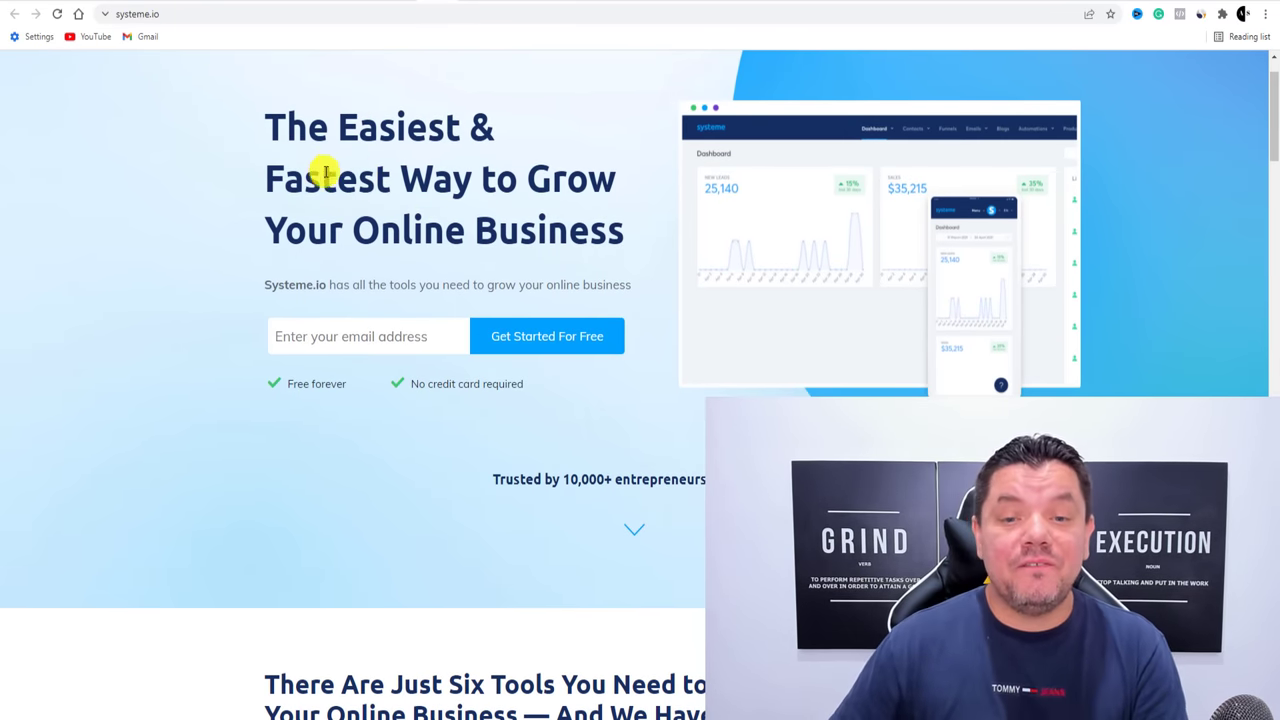
pyautogui.moveTo(326, 173); pyautogui.dragTo(629, 231)
pyautogui.click(632, 233)
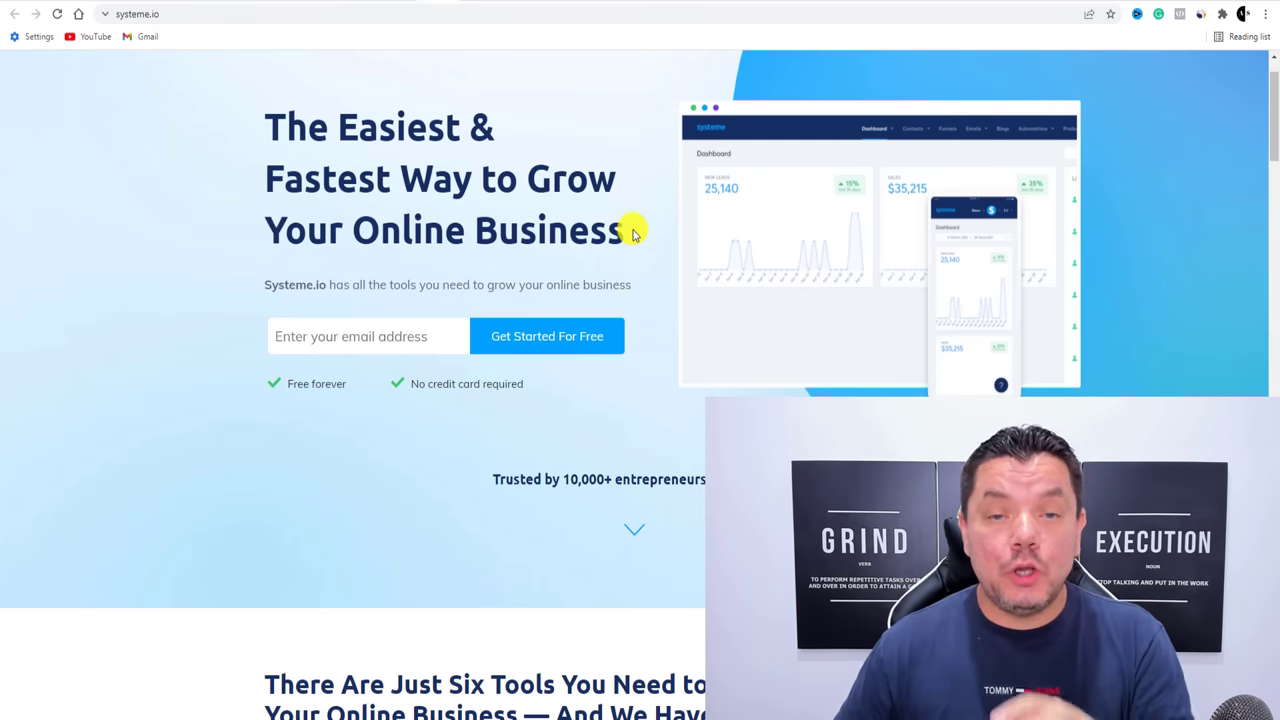
pyautogui.scroll(-1, 543, 150)
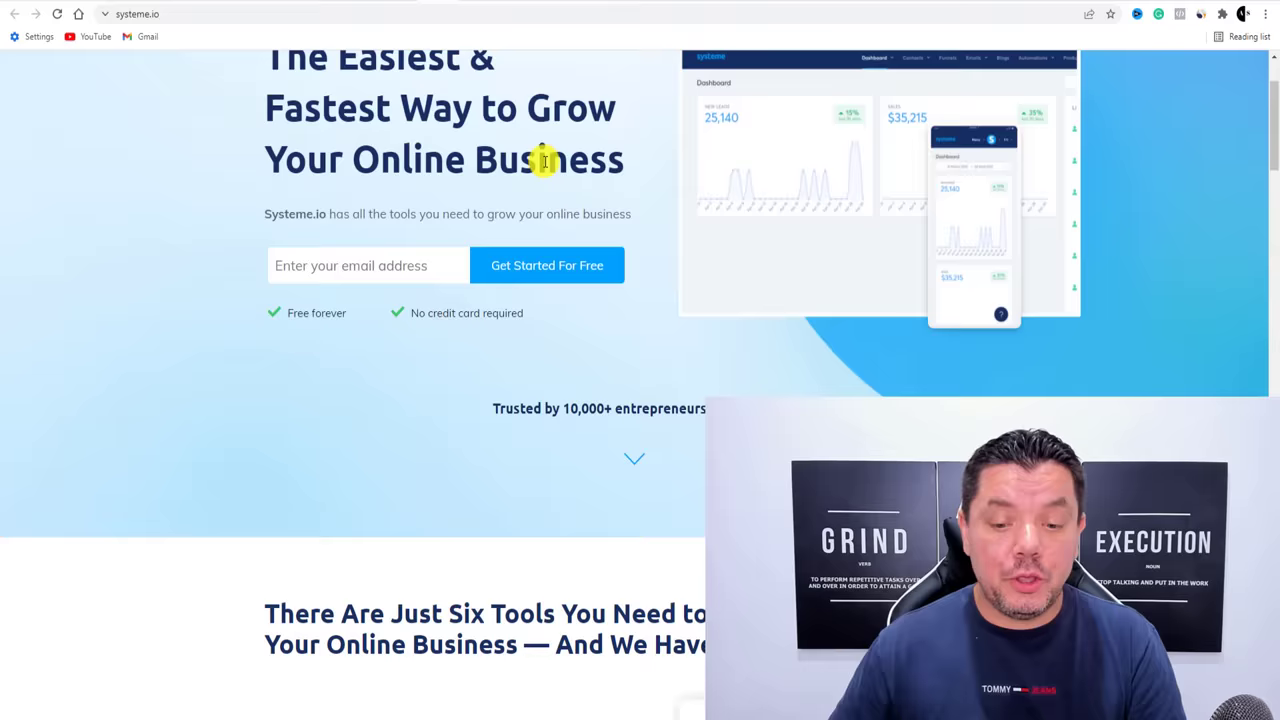
pyautogui.scroll(-5, 543, 160)
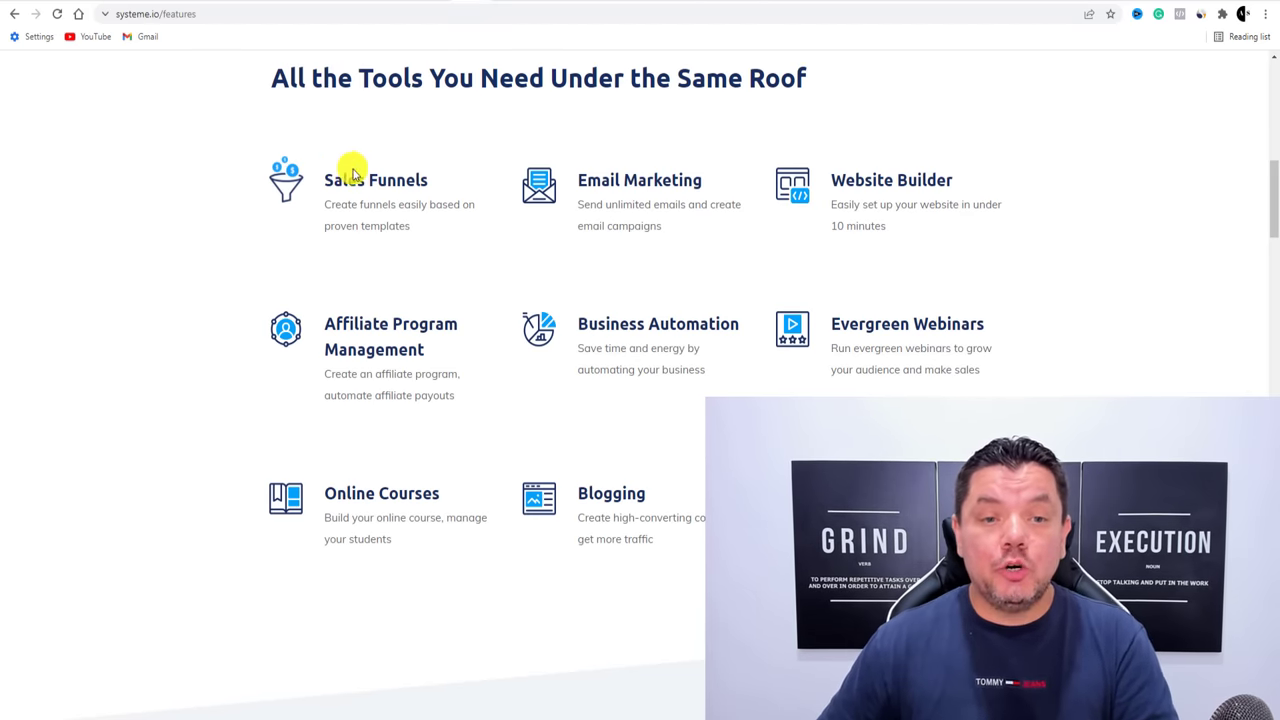
# Review the systeme.io tools, highlighting Sales Funnels, Email Marketing, Website Builder, Affiliate Program Management and Evergreen Webinars
pyautogui.moveTo(324, 180); pyautogui.dragTo(404, 180)
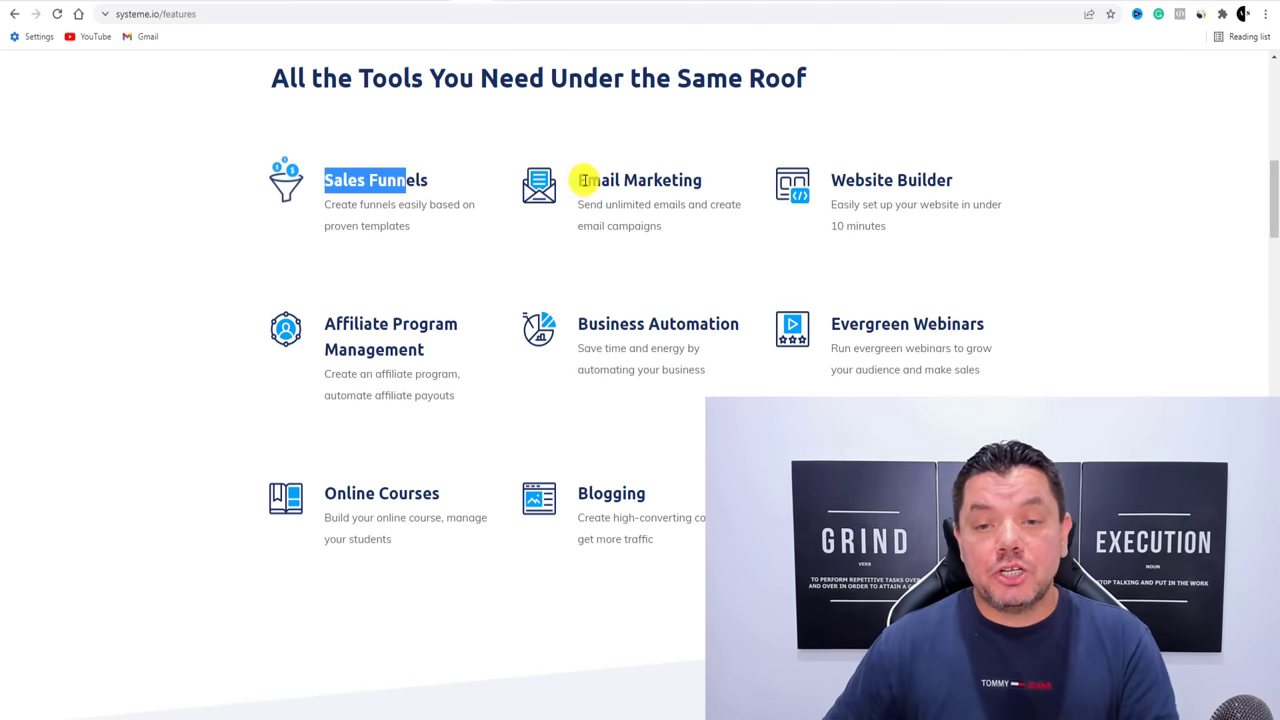
pyautogui.moveTo(578, 180); pyautogui.dragTo(970, 187)
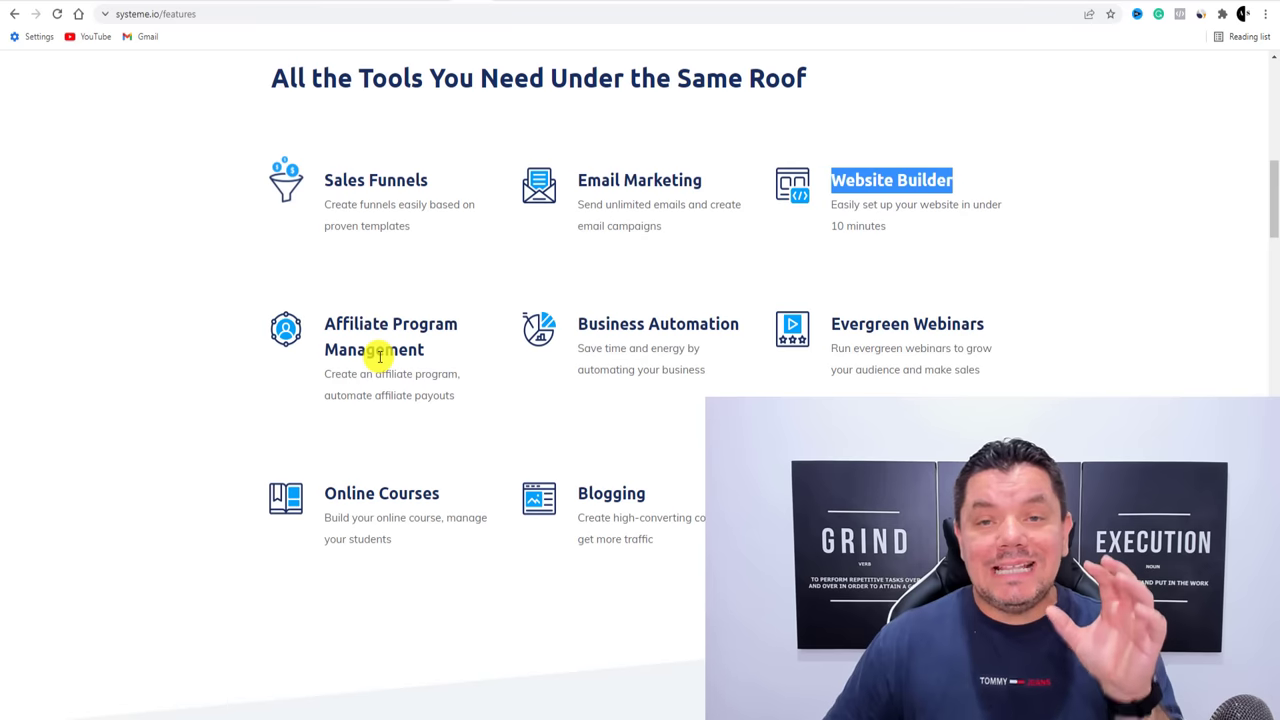
pyautogui.moveTo(328, 323); pyautogui.dragTo(453, 349)
pyautogui.click(452, 356)
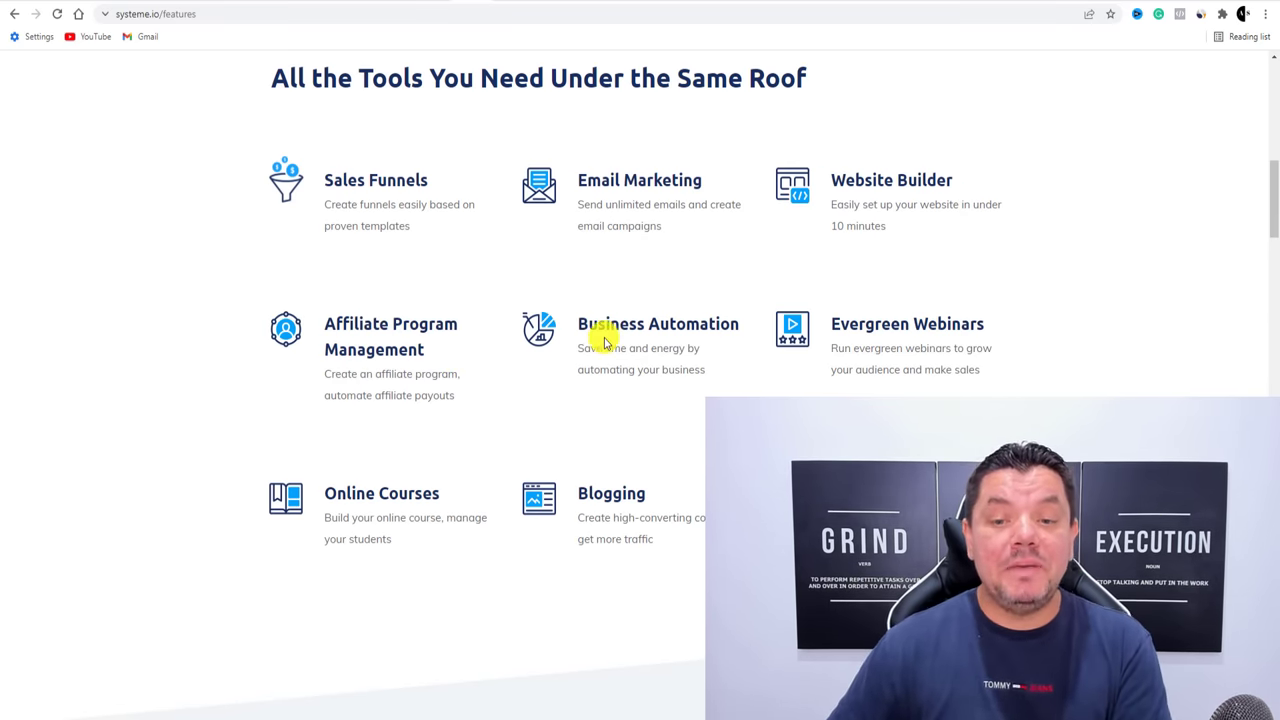
pyautogui.moveTo(832, 322); pyautogui.dragTo(1006, 366)
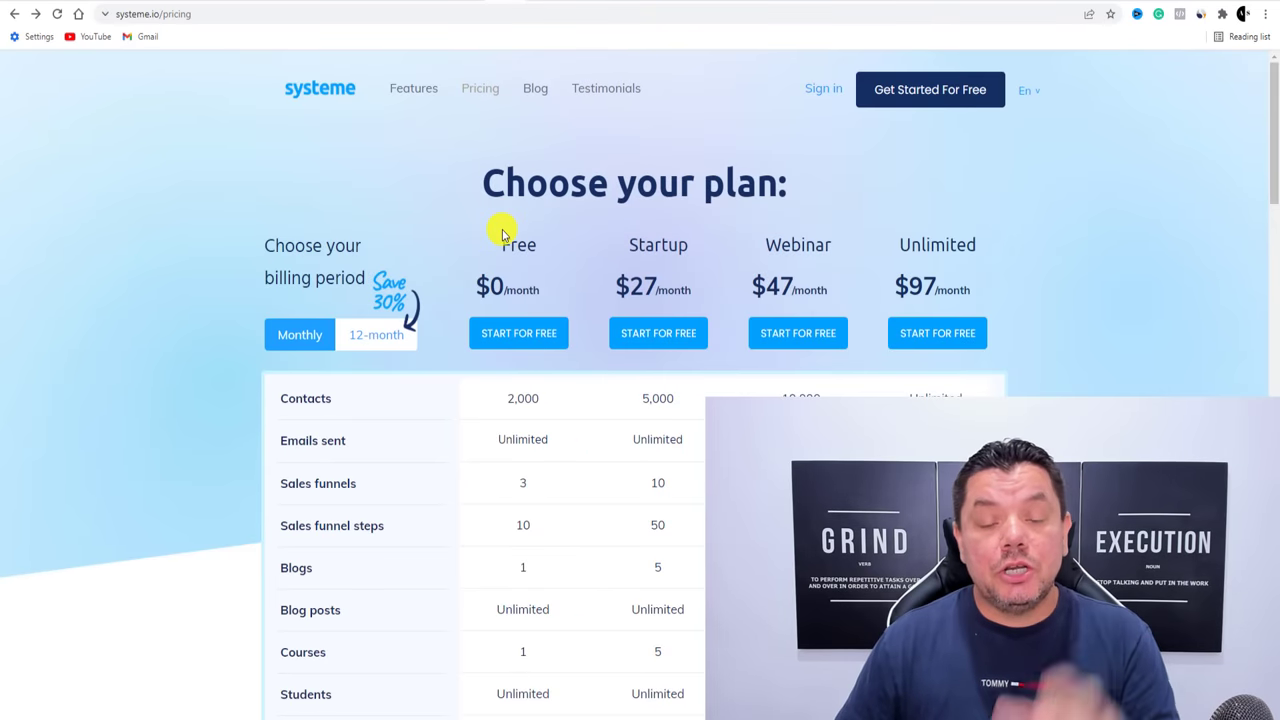
# Examine the Free plan's limits for contacts, emails sent and sales funnels on the systeme.io pricing page
pyautogui.scroll(-1, 505, 230)
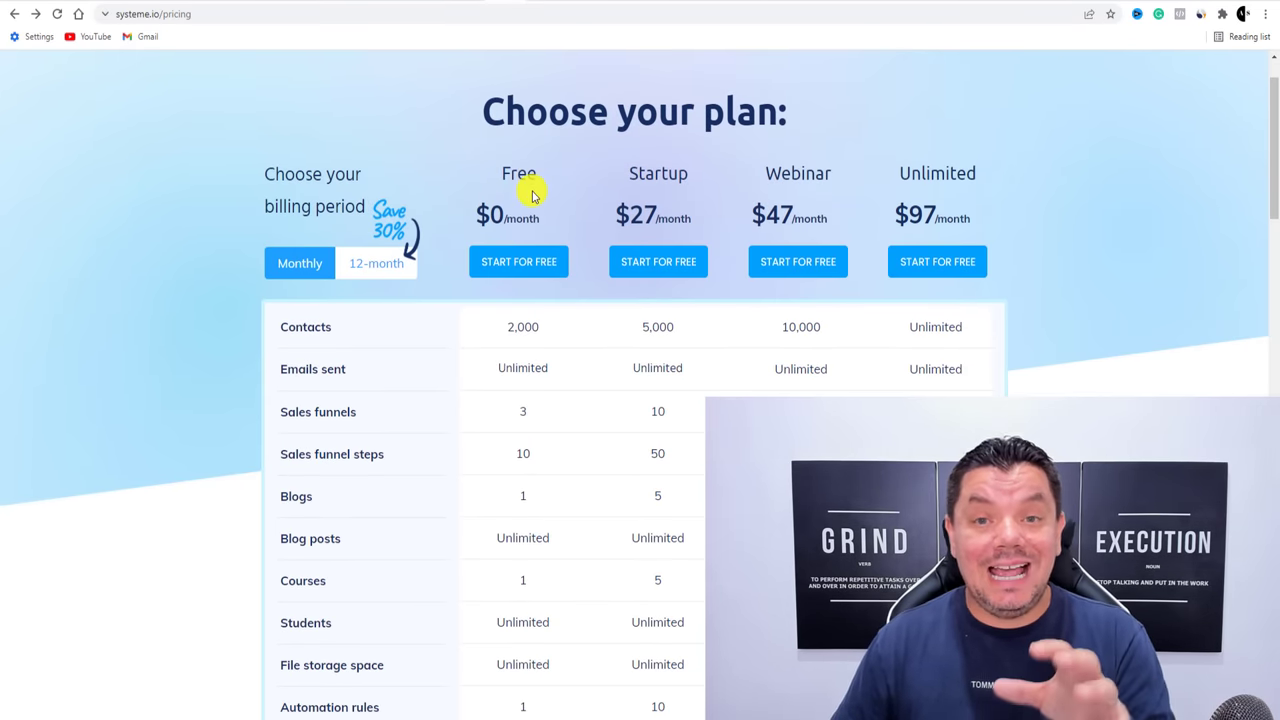
pyautogui.scroll(-1, 517, 291)
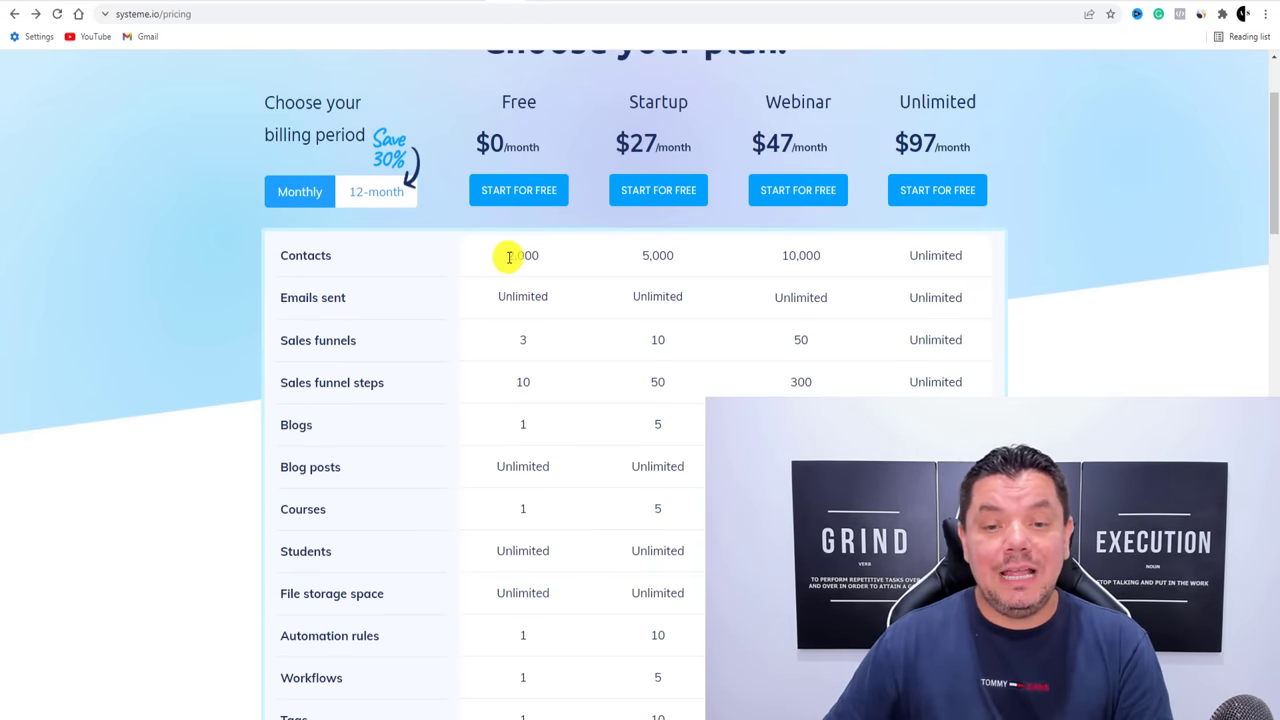
pyautogui.moveTo(506, 254); pyautogui.dragTo(534, 257)
pyautogui.click(557, 261)
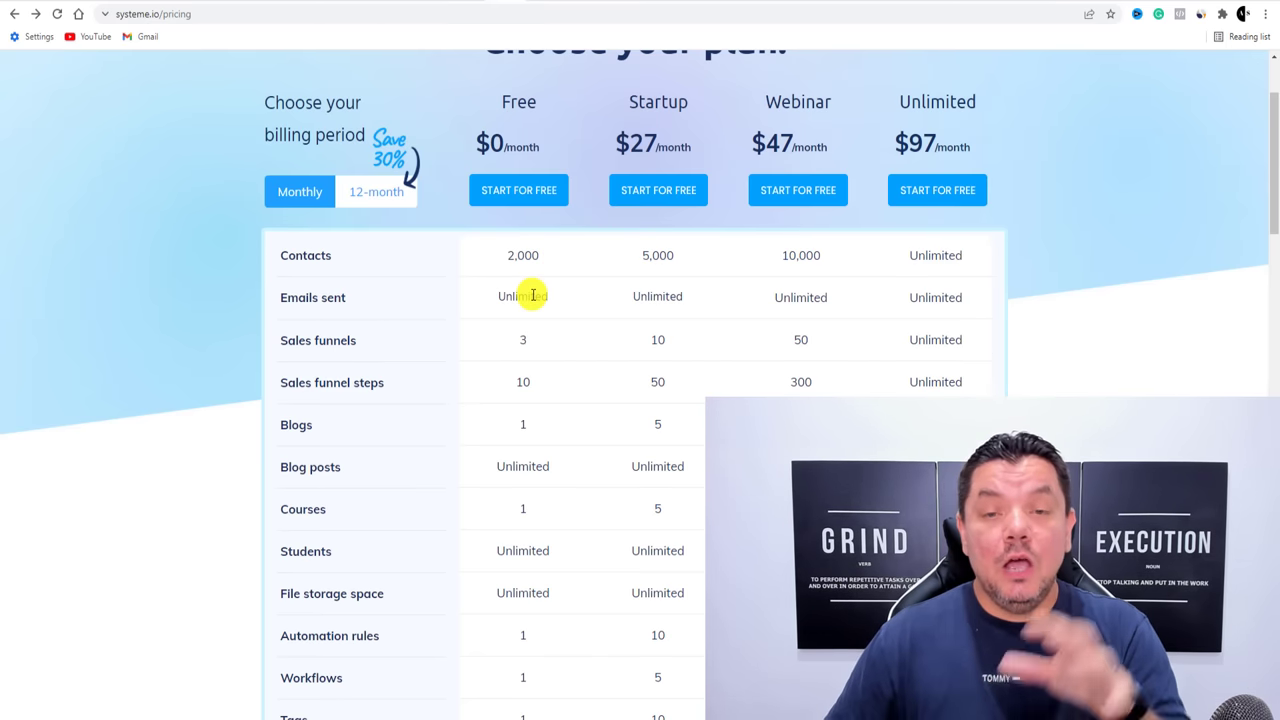
pyautogui.moveTo(498, 295); pyautogui.dragTo(551, 294)
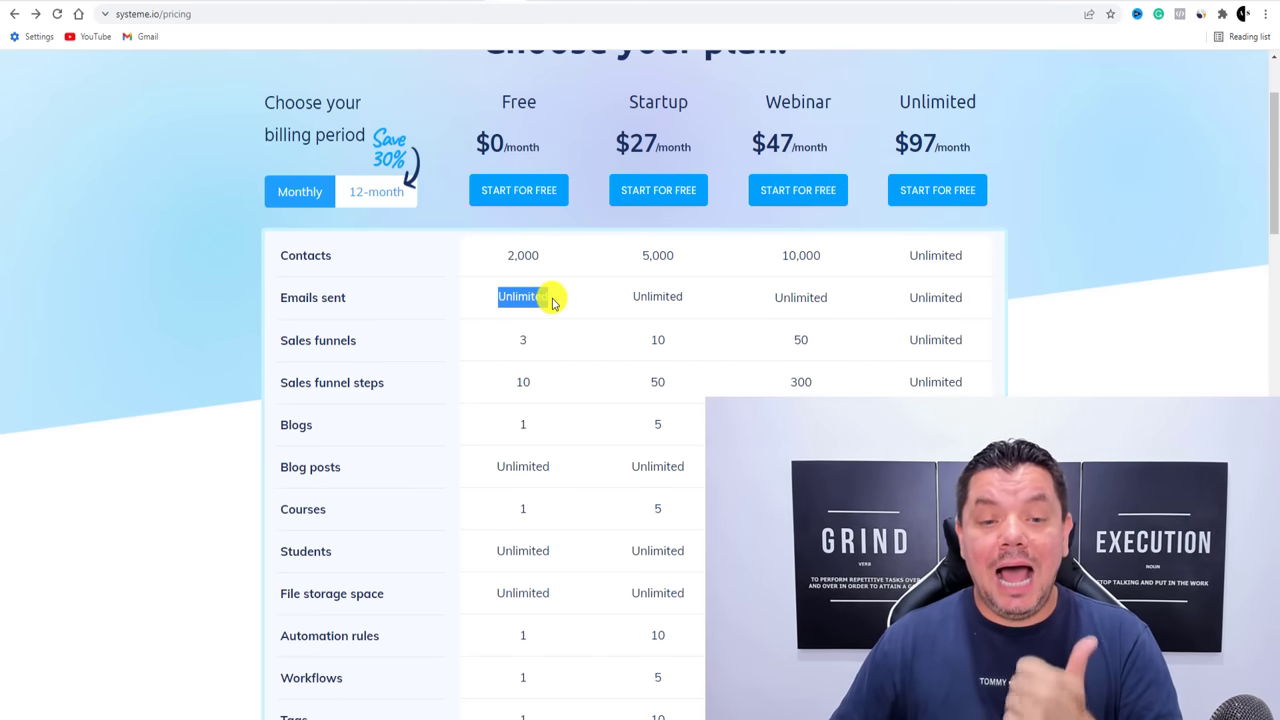
pyautogui.click(507, 343)
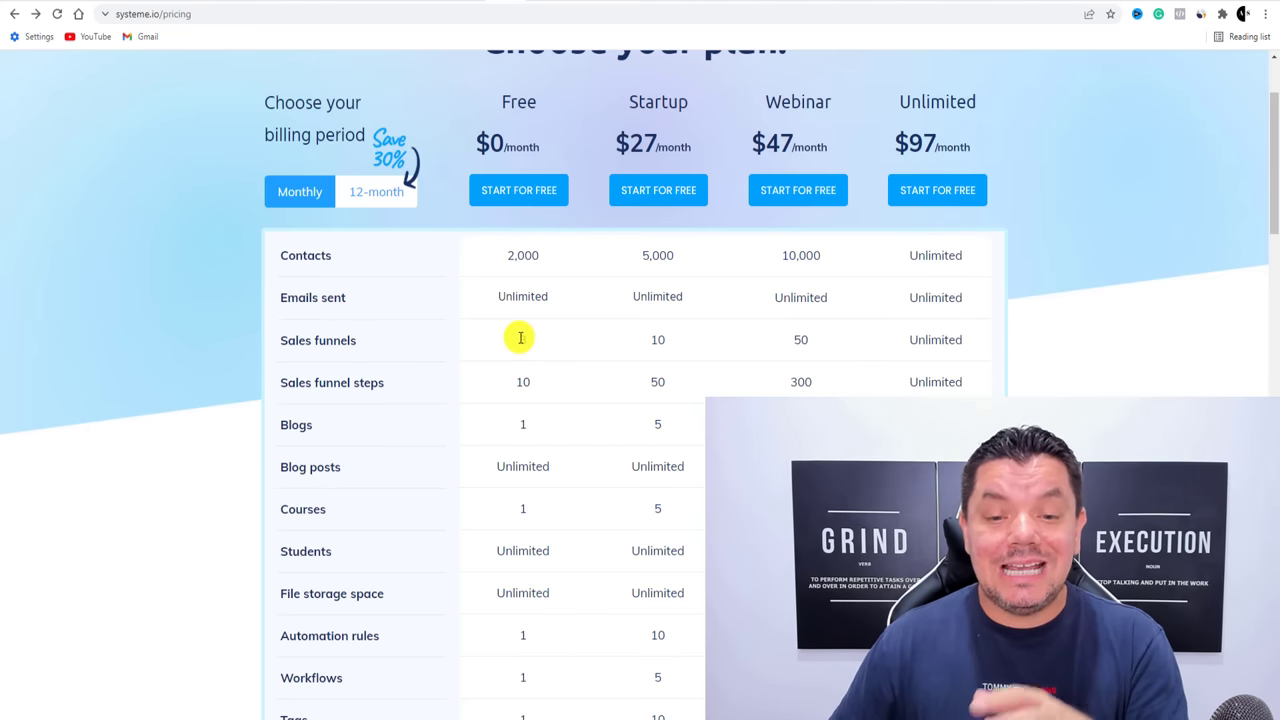
pyautogui.moveTo(516, 338); pyautogui.dragTo(535, 343)
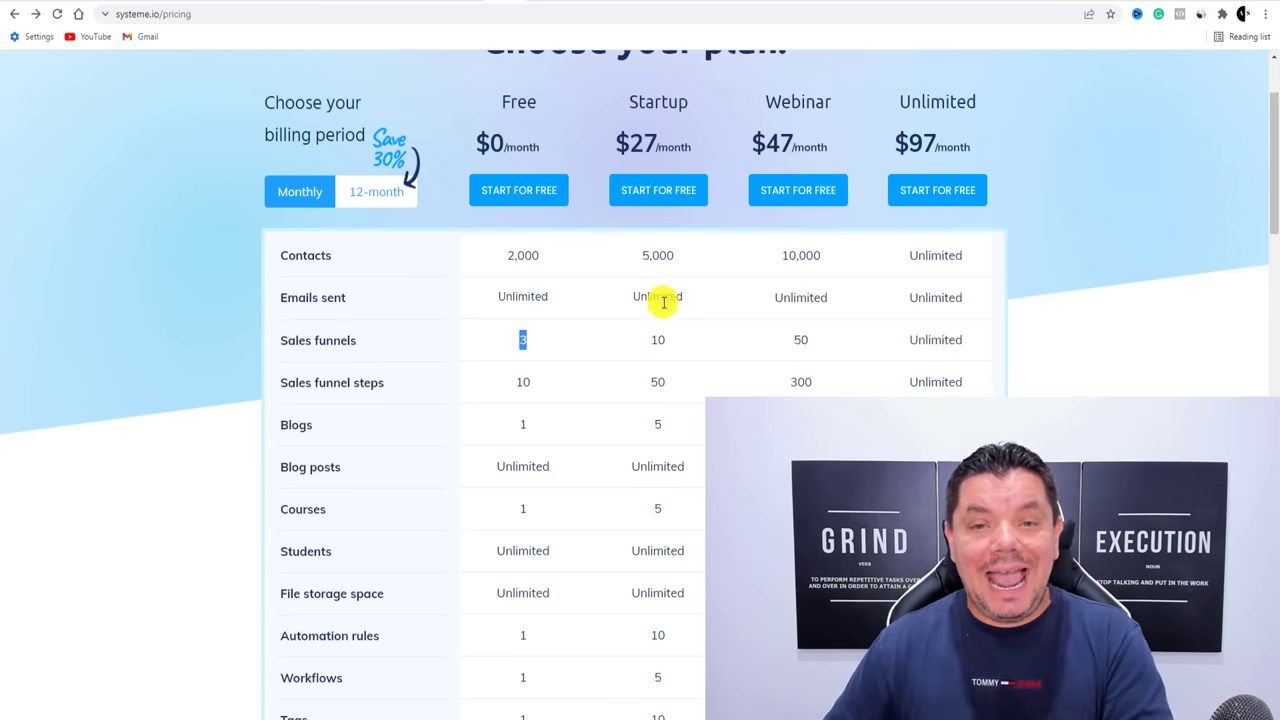
# Check the Free plan's blogs and blog posts allowances in the pricing comparison table
pyautogui.scroll(-1, 575, 343)
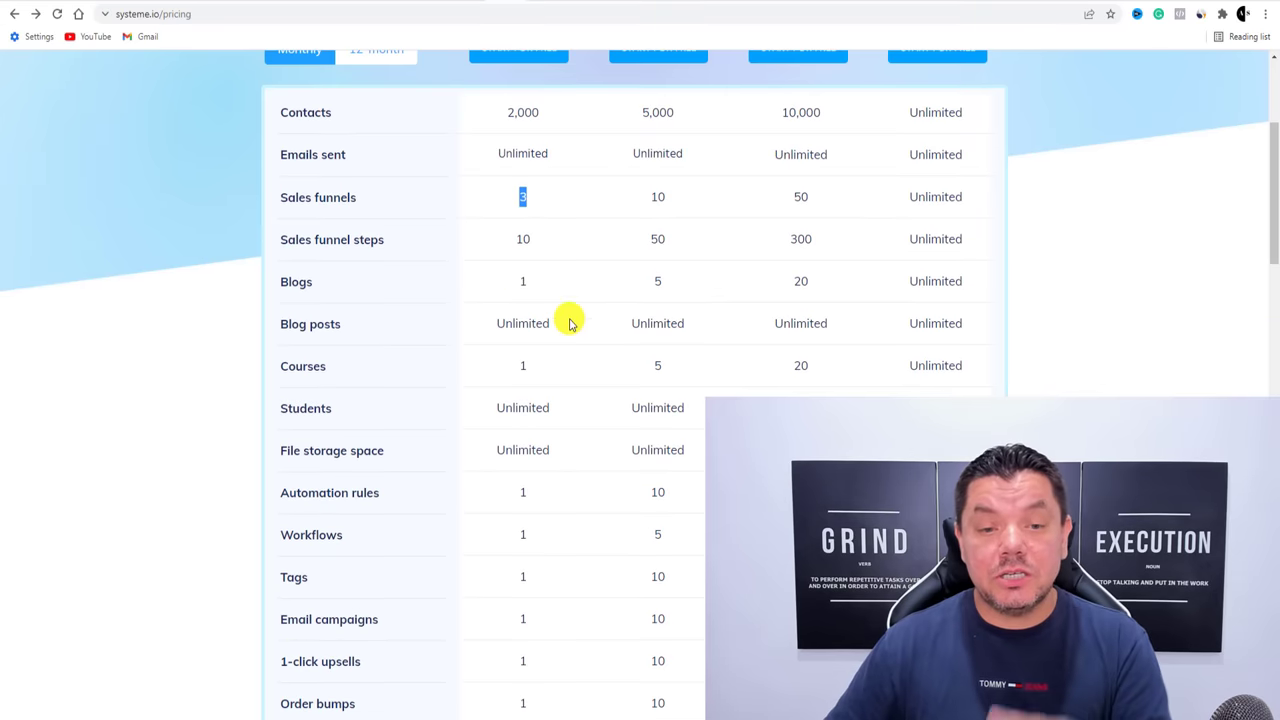
pyautogui.click(515, 287)
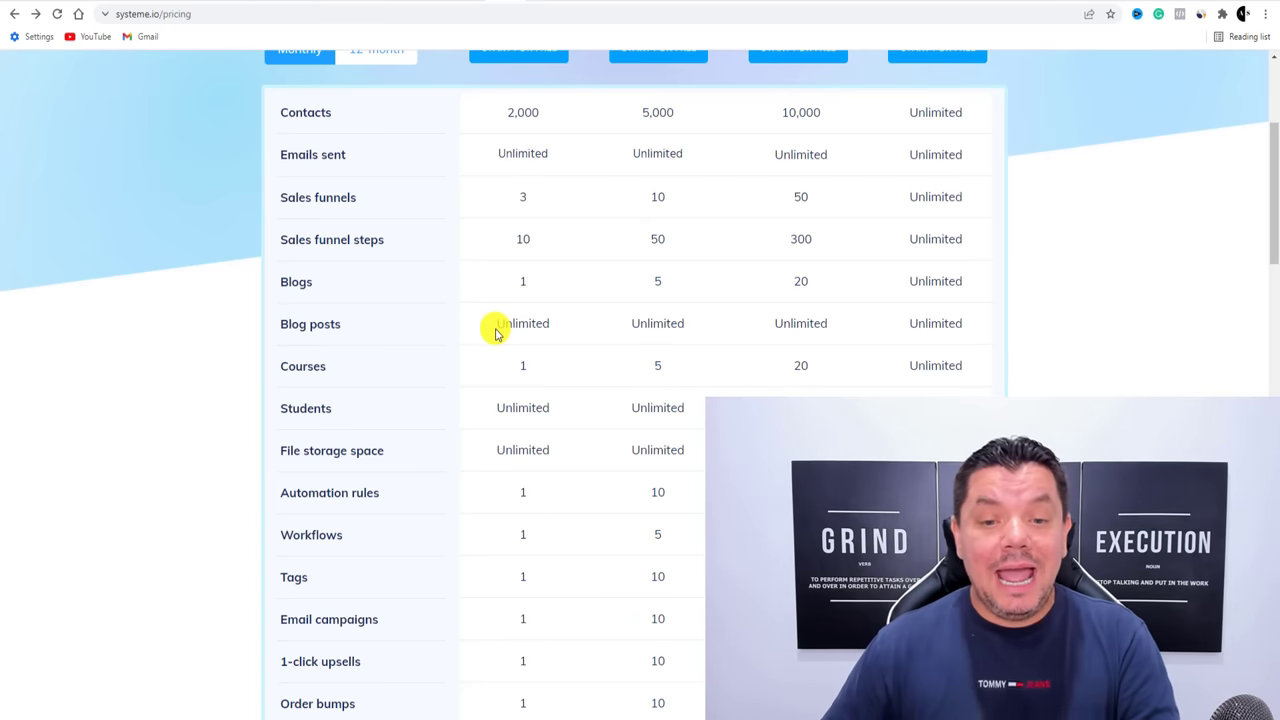
pyautogui.moveTo(500, 326); pyautogui.dragTo(561, 321)
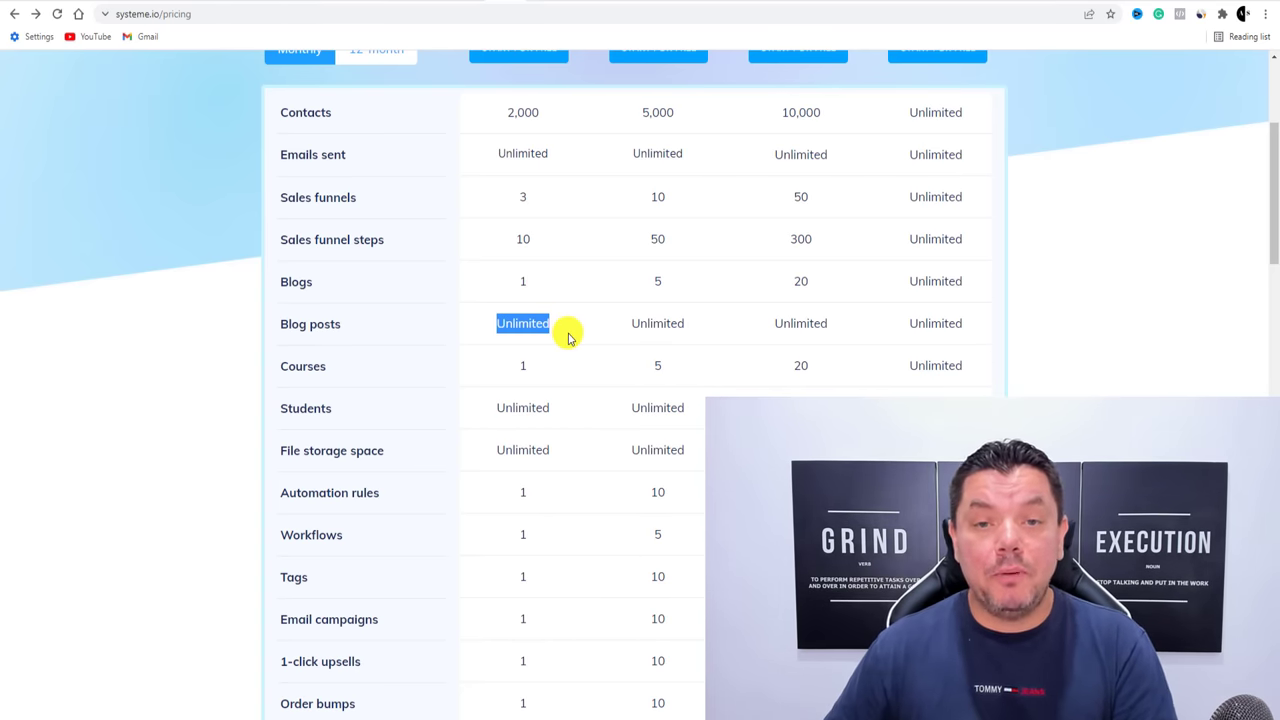
pyautogui.scroll(3, 548, 258)
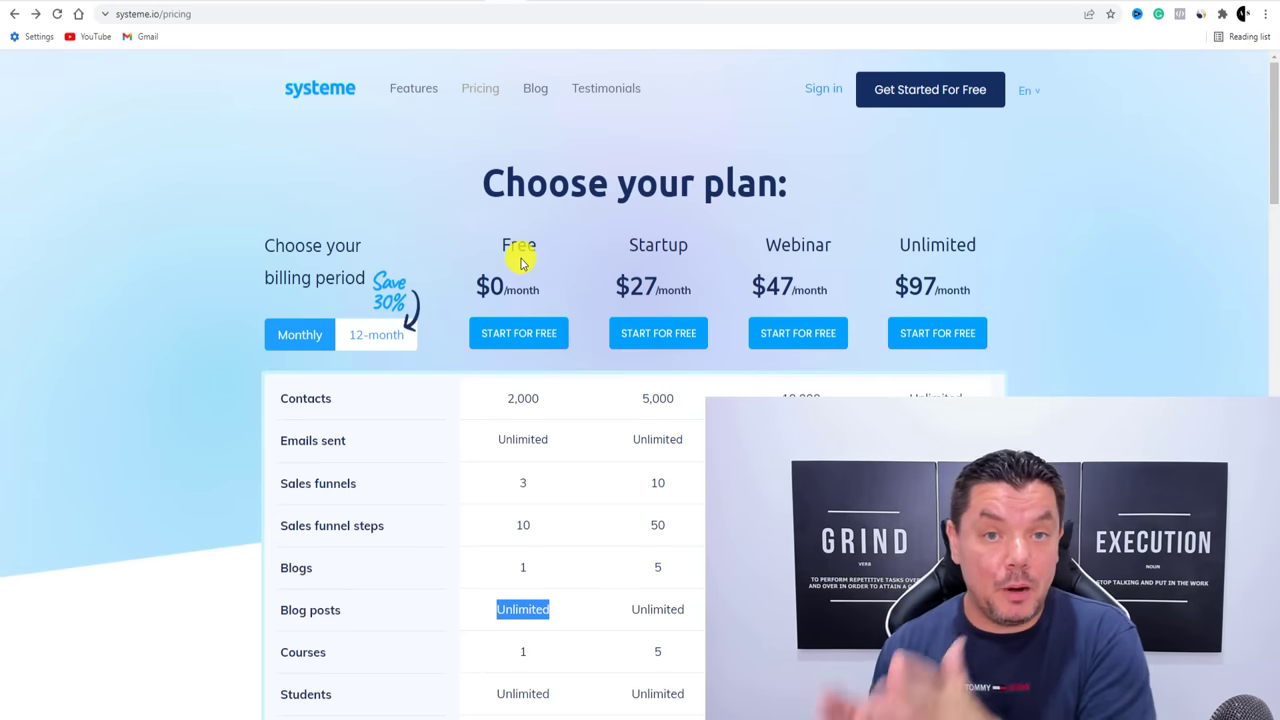
# Read through the rest of the plan comparison table, from courses and automation rules to integrations and email support
pyautogui.scroll(-3, 520, 262)
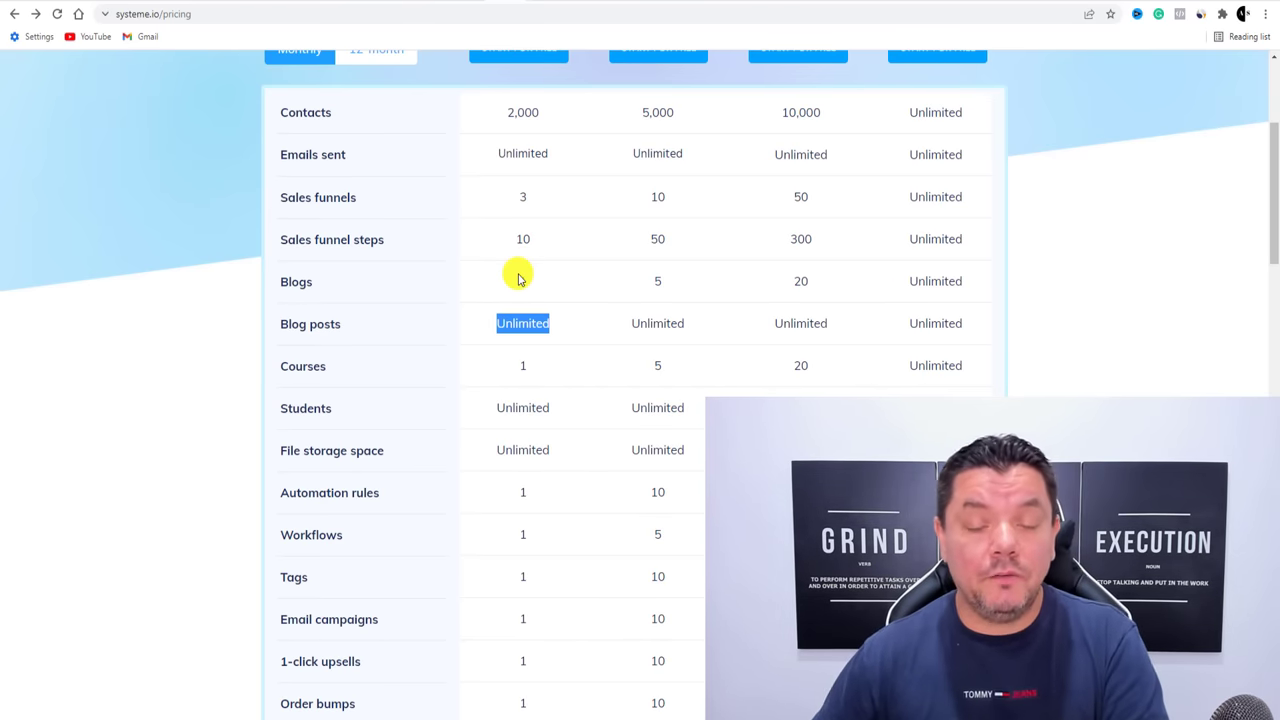
pyautogui.scroll(-1, 517, 278)
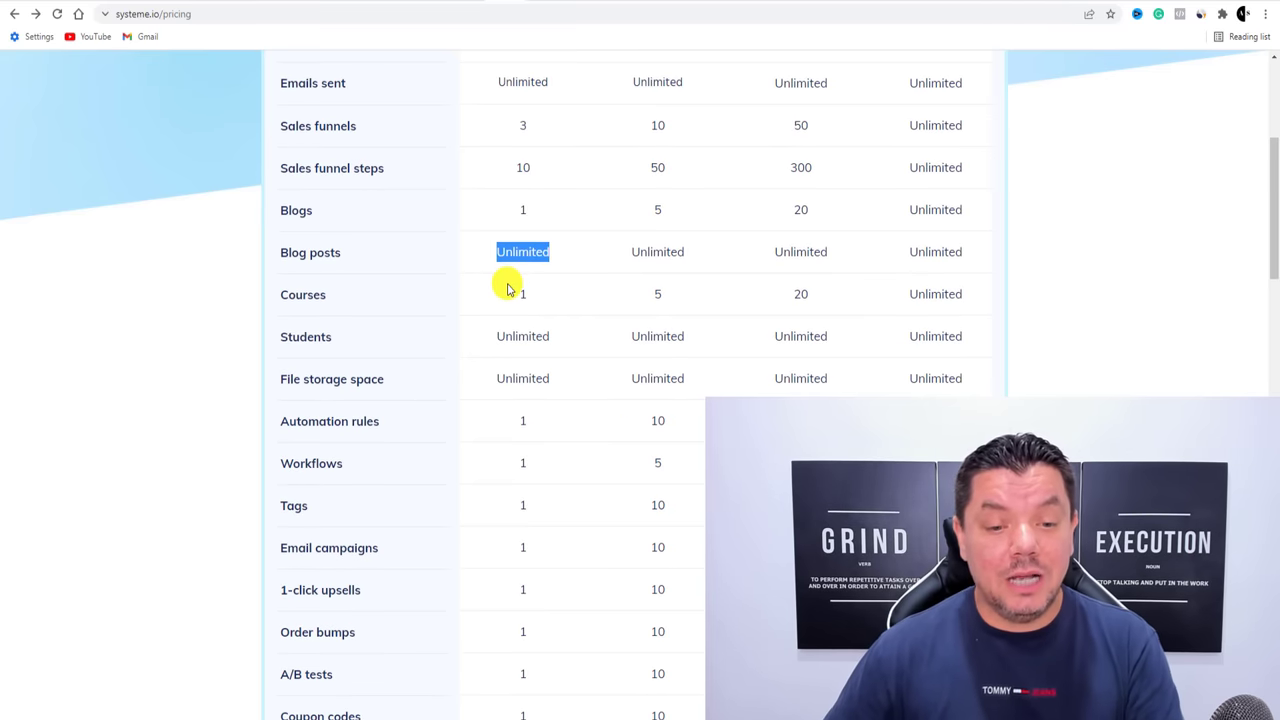
pyautogui.scroll(-3, 507, 288)
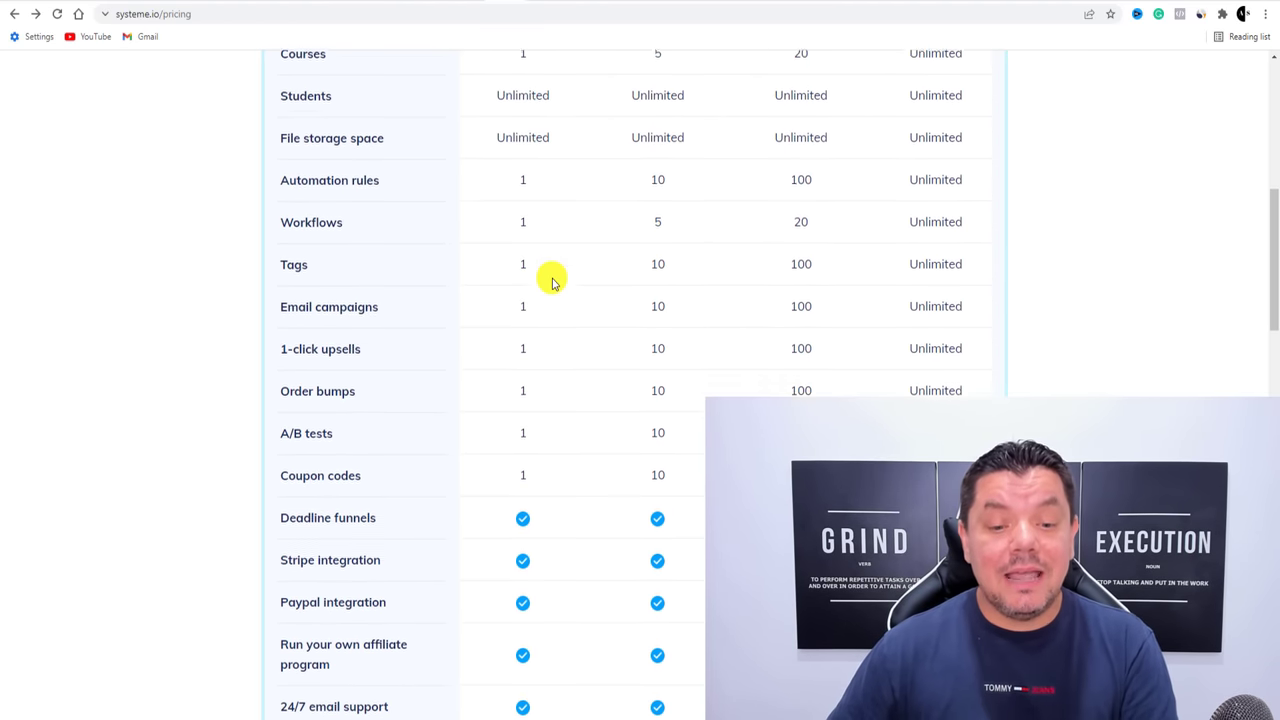
pyautogui.scroll(-5, 551, 281)
pyautogui.scroll(9, 551, 281)
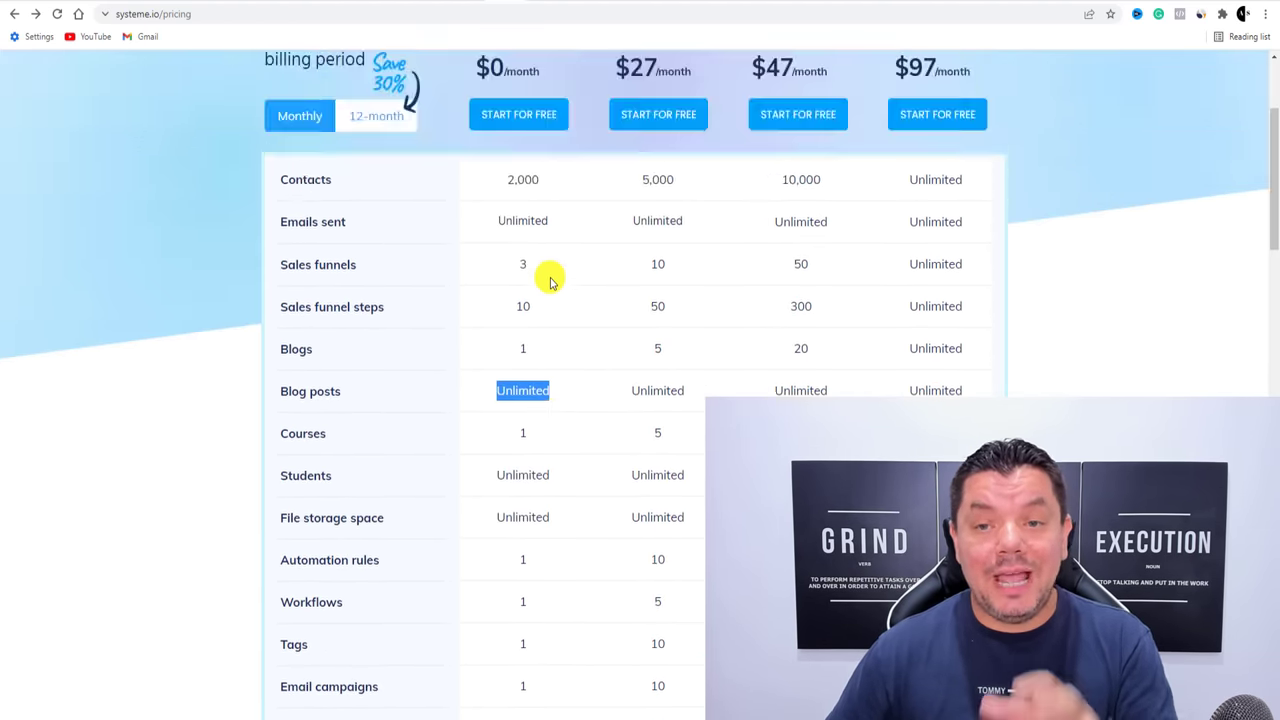
pyautogui.scroll(3, 549, 281)
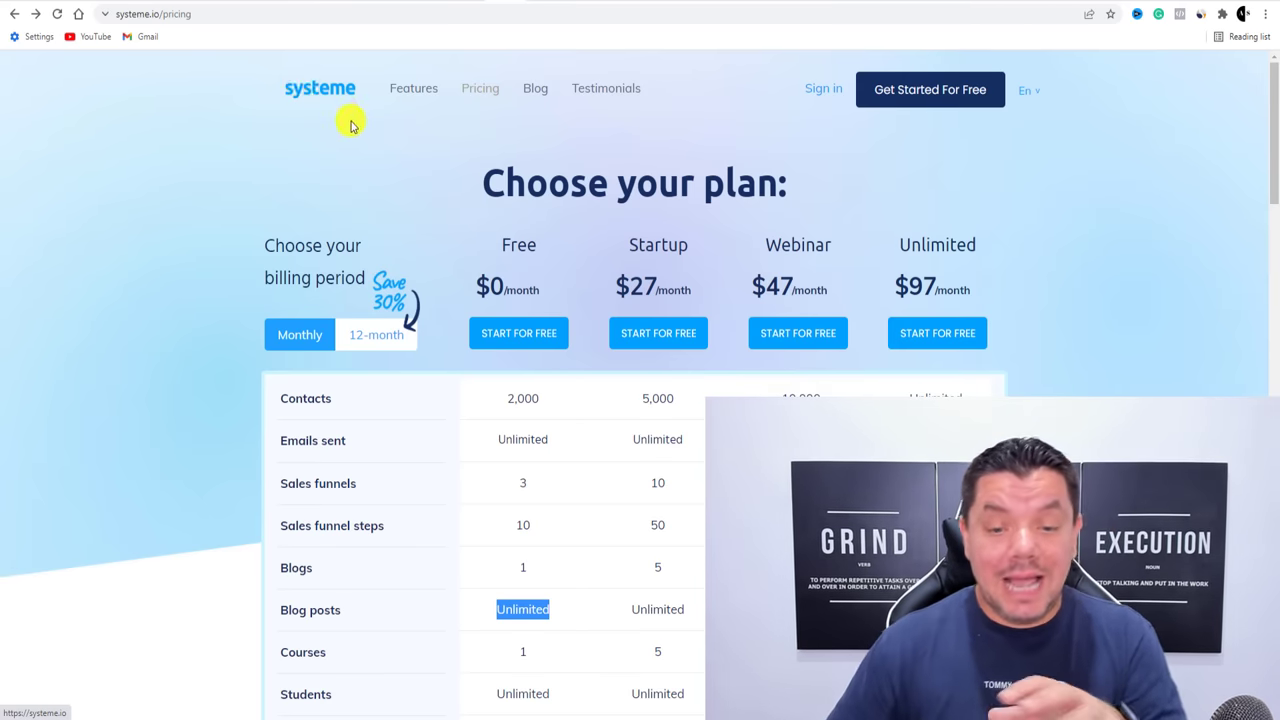
pyautogui.scroll(-3, 480, 251)
pyautogui.scroll(3, 794, 166)
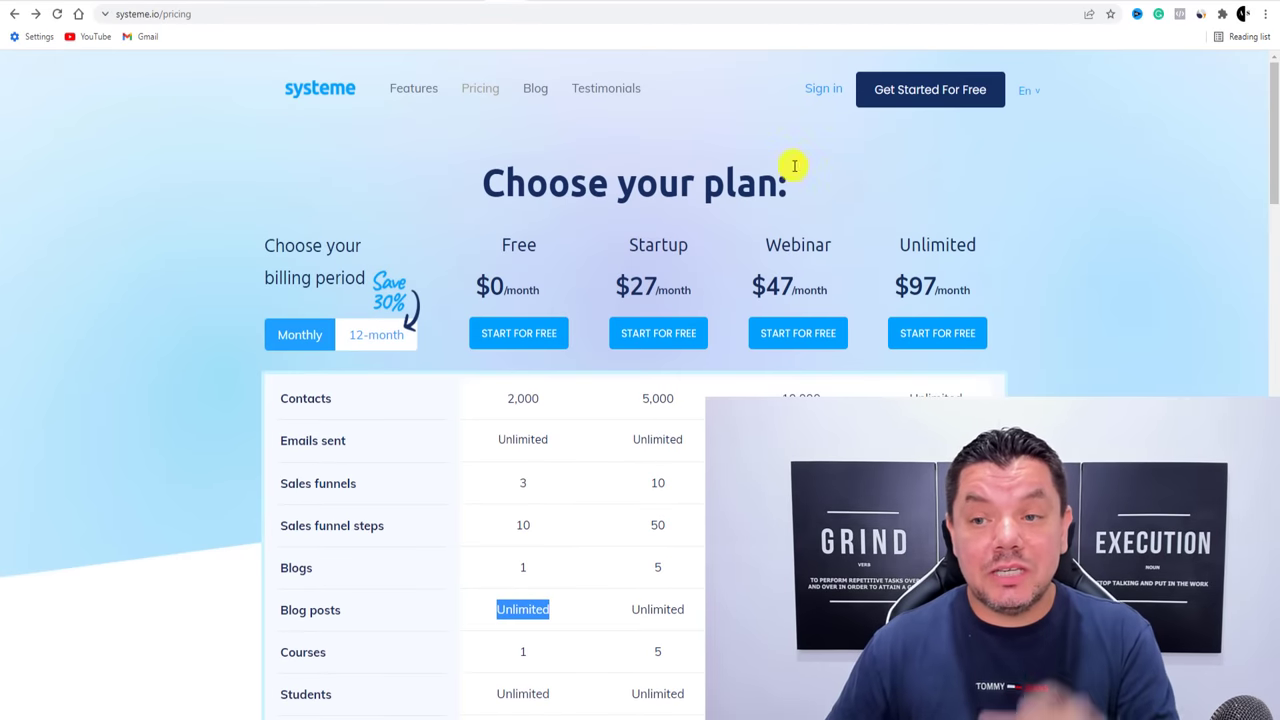
# Start the free systeme.io sign-up and highlight the thank-you message about the emailed login details
pyautogui.click(918, 92)
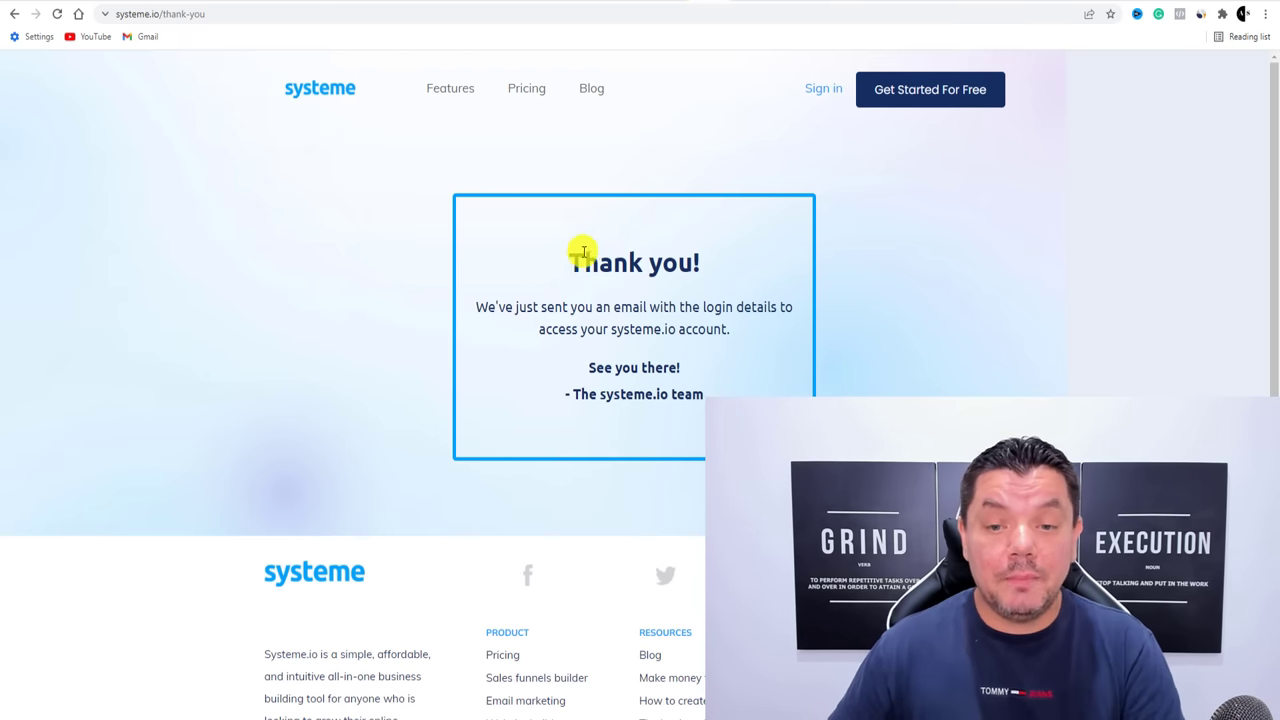
pyautogui.moveTo(570, 258); pyautogui.dragTo(733, 390)
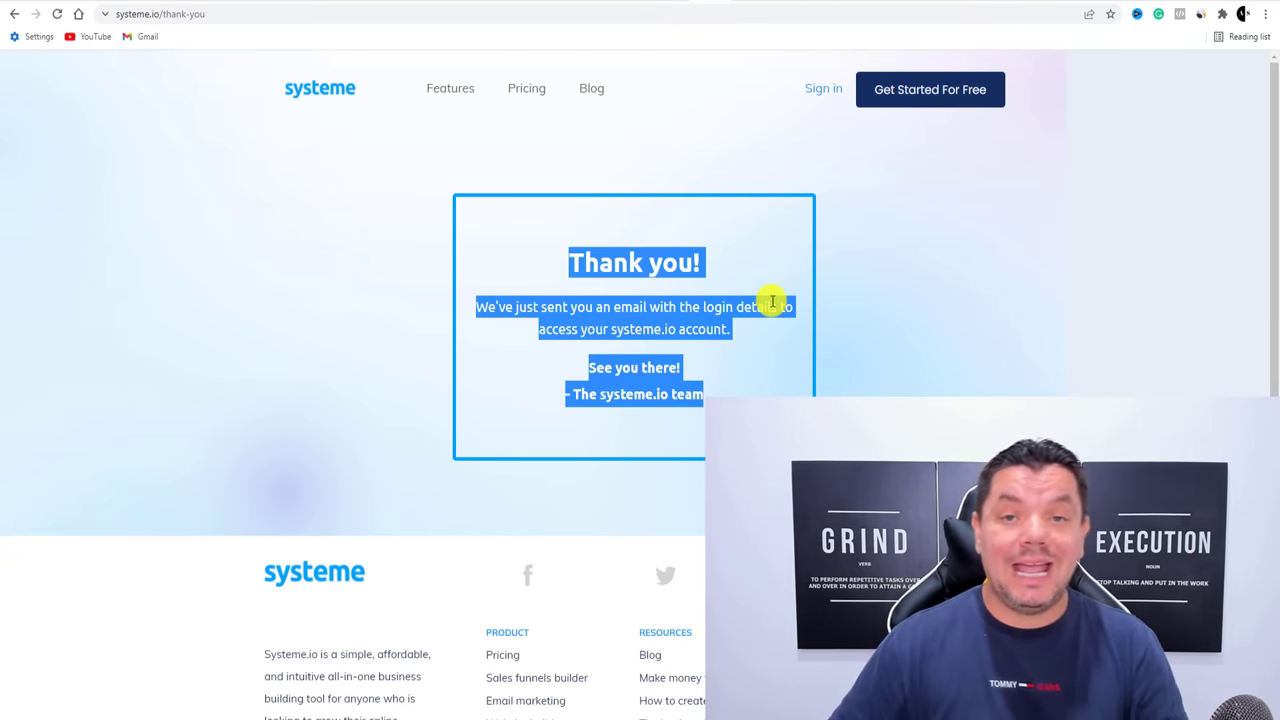
# Switch to the ClickBank home page and look over its e-commerce tools and affiliate marketplace sections
pyautogui.click(613, 158)
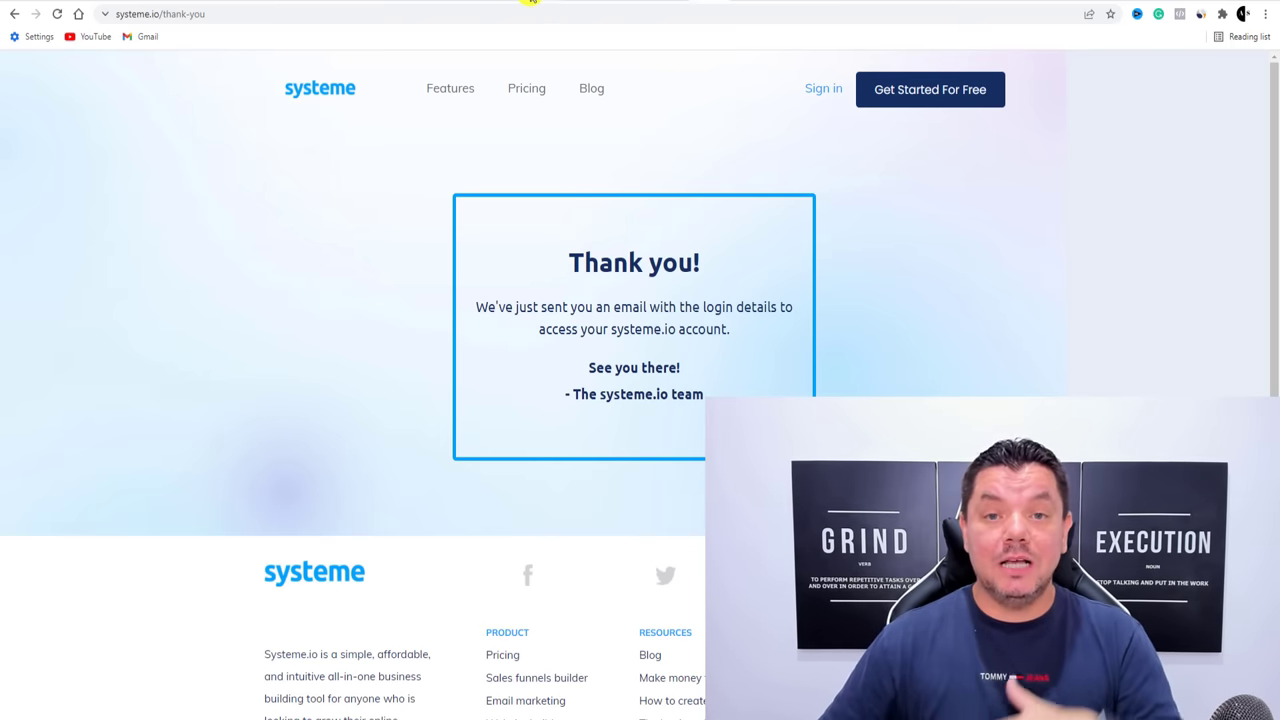
pyautogui.click(530, 2)
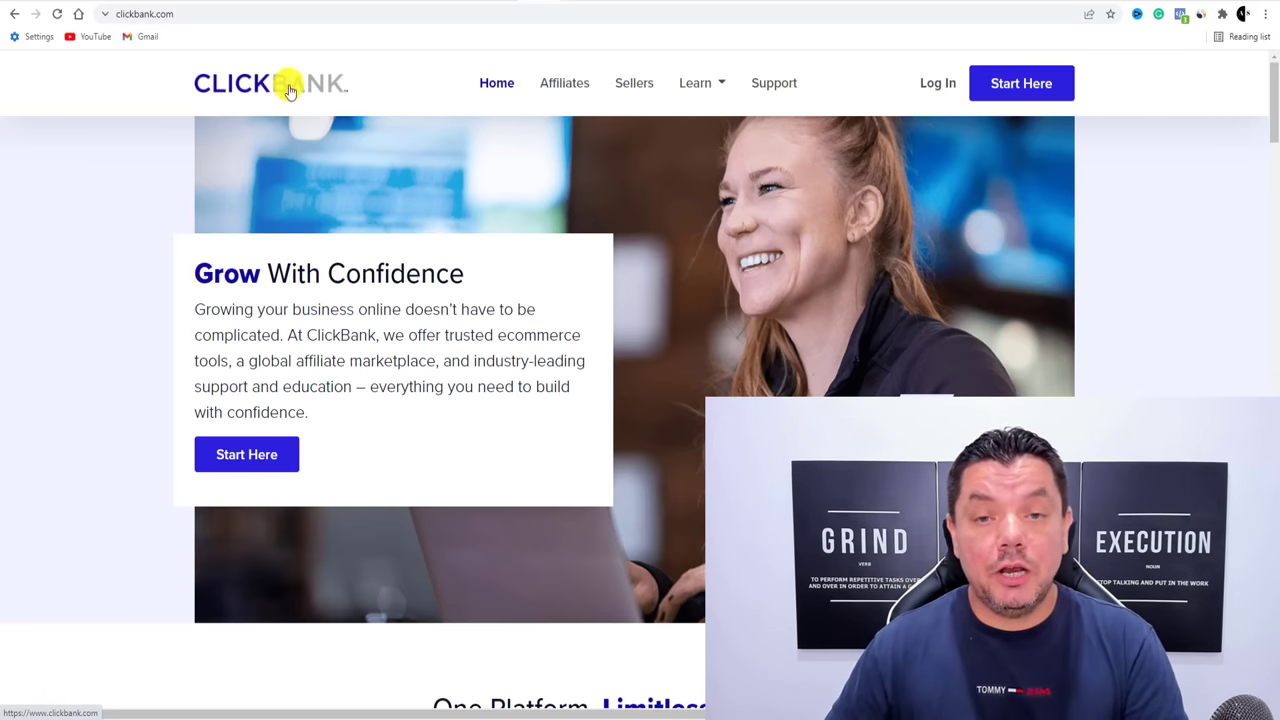
pyautogui.scroll(-2, 290, 95)
pyautogui.scroll(-8, 296, 110)
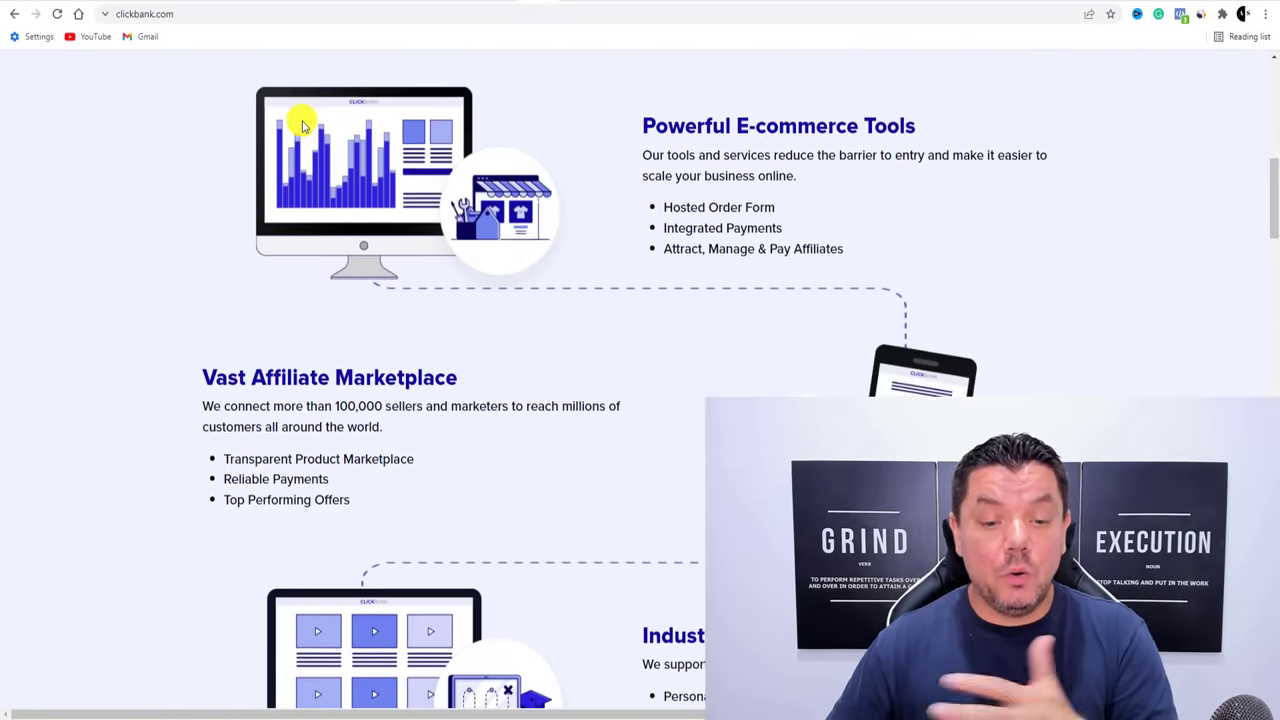
pyautogui.scroll(10, 398, 165)
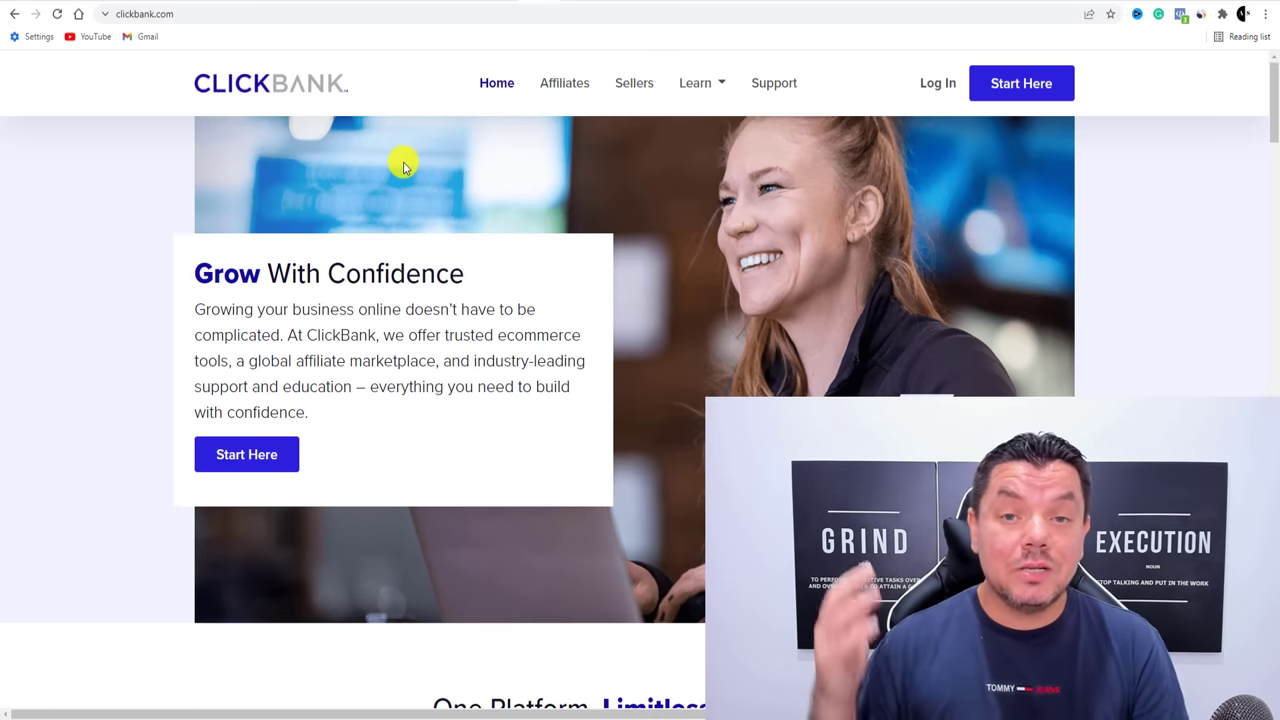
# Go to the ClickBank affiliate marketplace and open its Health & Fitness category
pyautogui.click(570, 2)
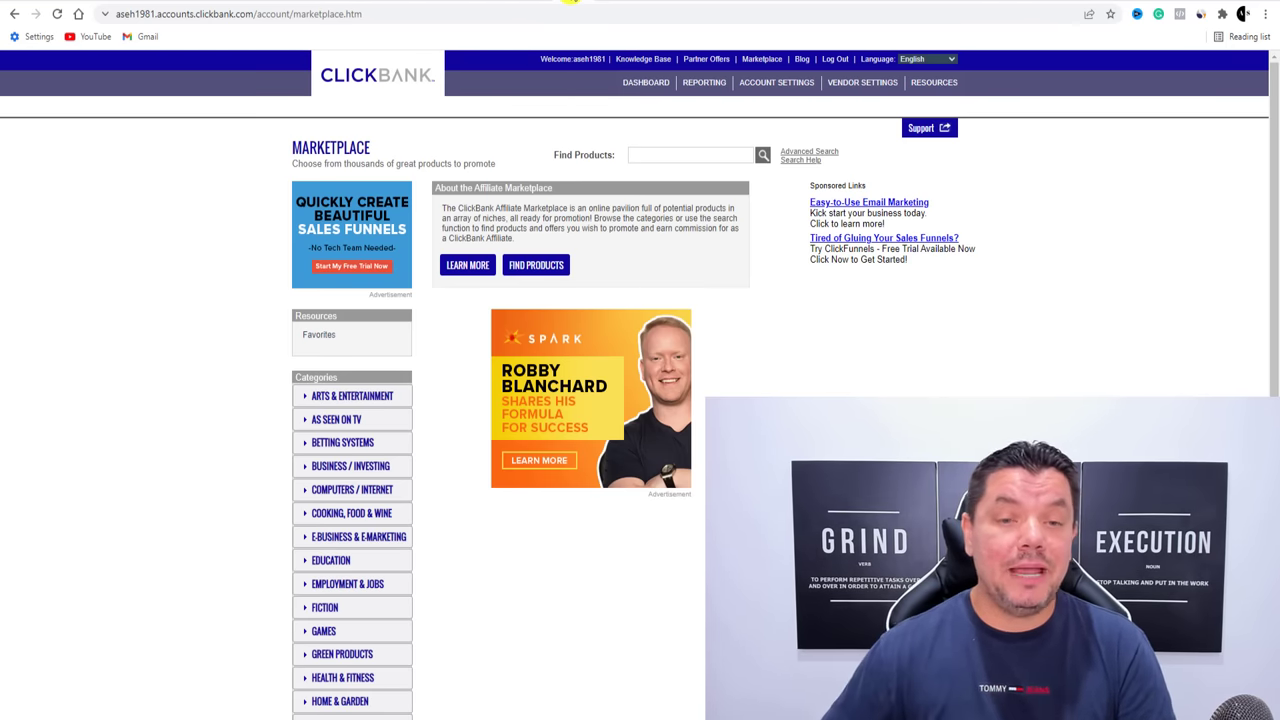
pyautogui.scroll(-3, 366, 229)
pyautogui.scroll(-1, 336, 236)
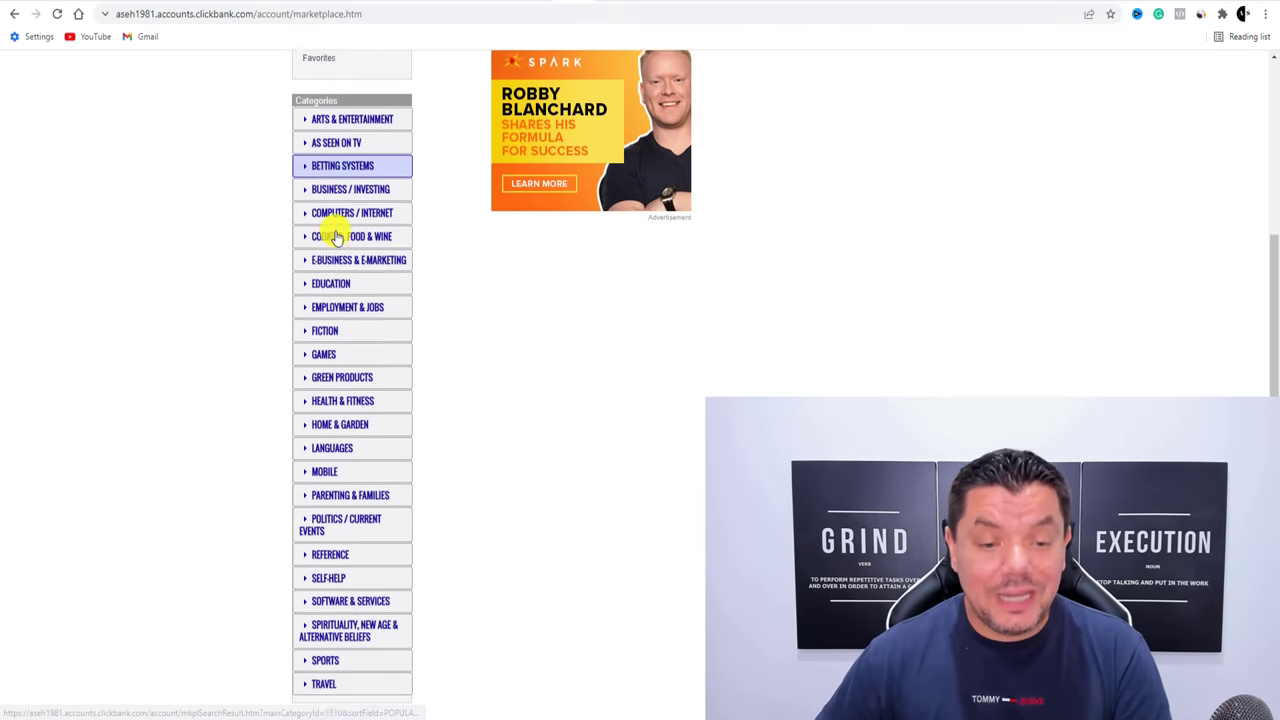
pyautogui.scroll(-1, 336, 236)
pyautogui.scroll(1, 336, 240)
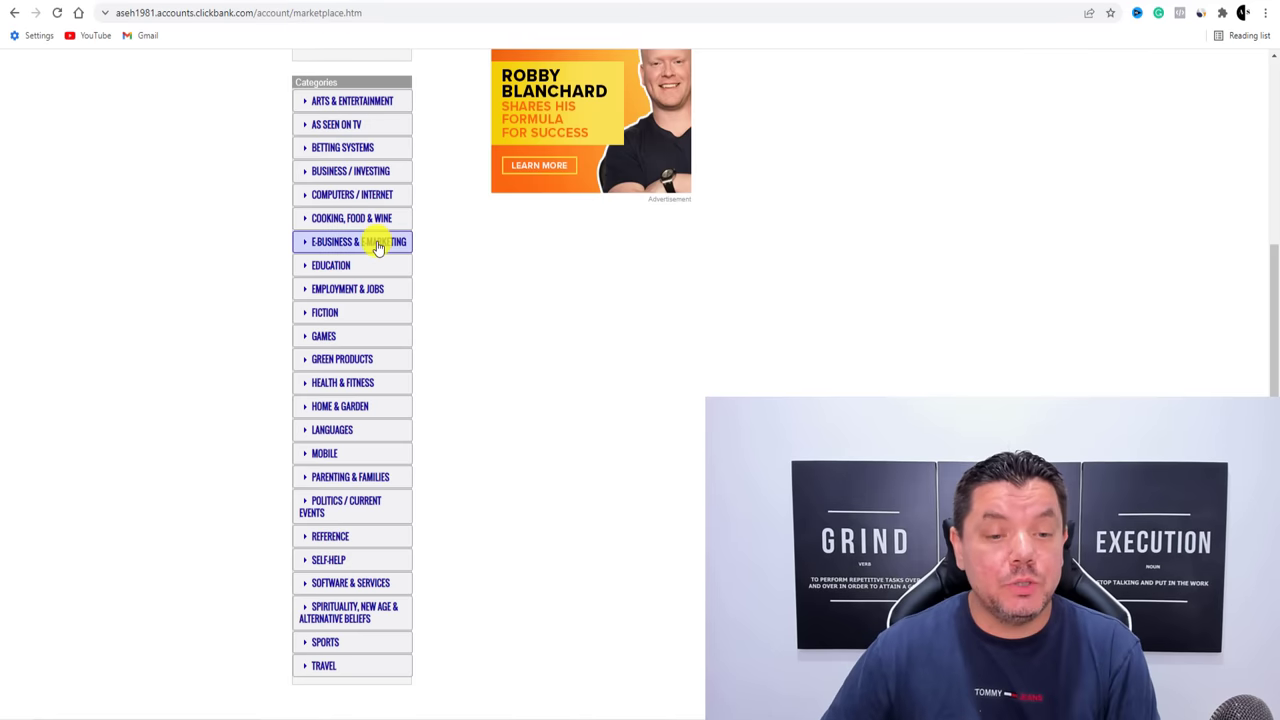
pyautogui.scroll(-1, 338, 213)
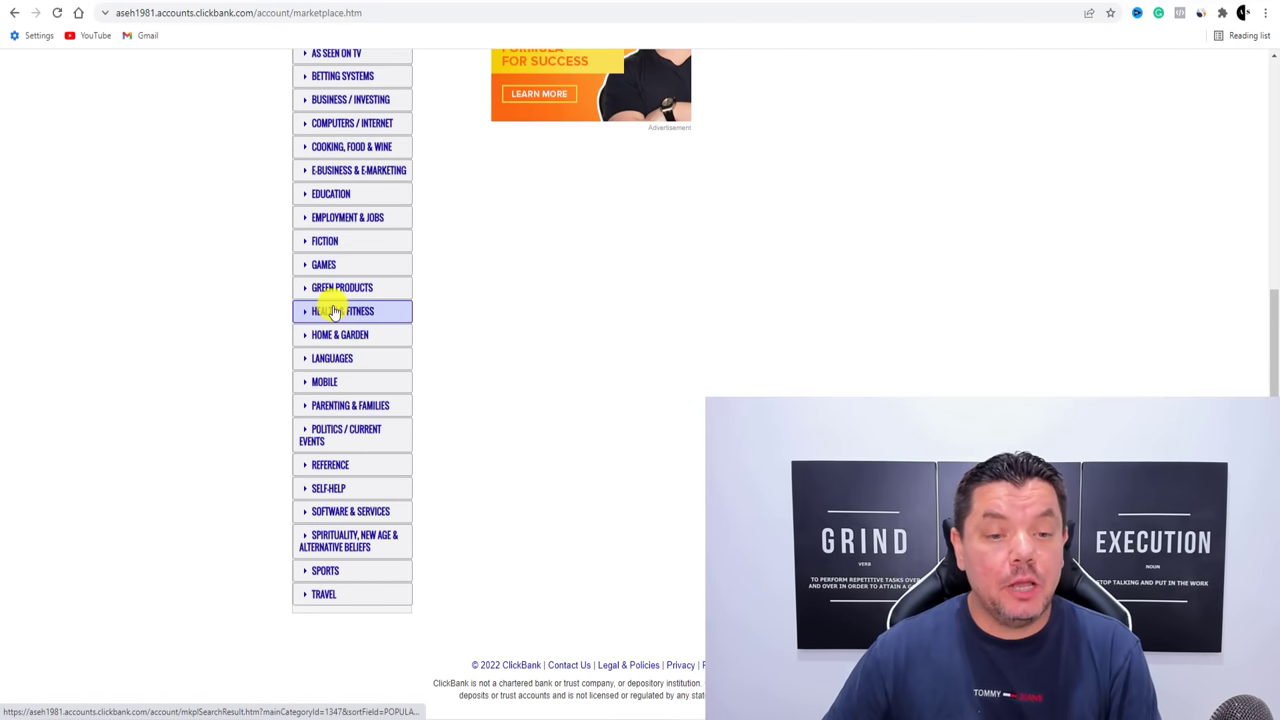
pyautogui.click(335, 311)
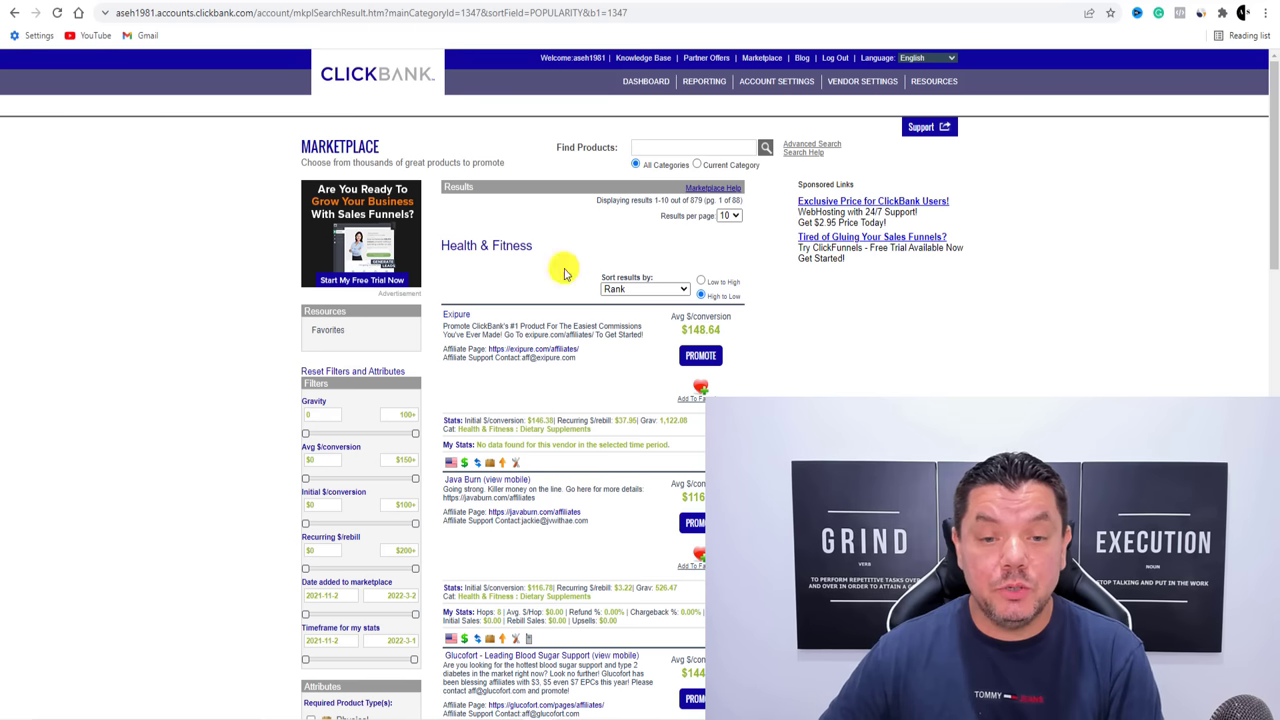
# Sort the Health & Fitness offers by Gravity
pyautogui.click(625, 289)
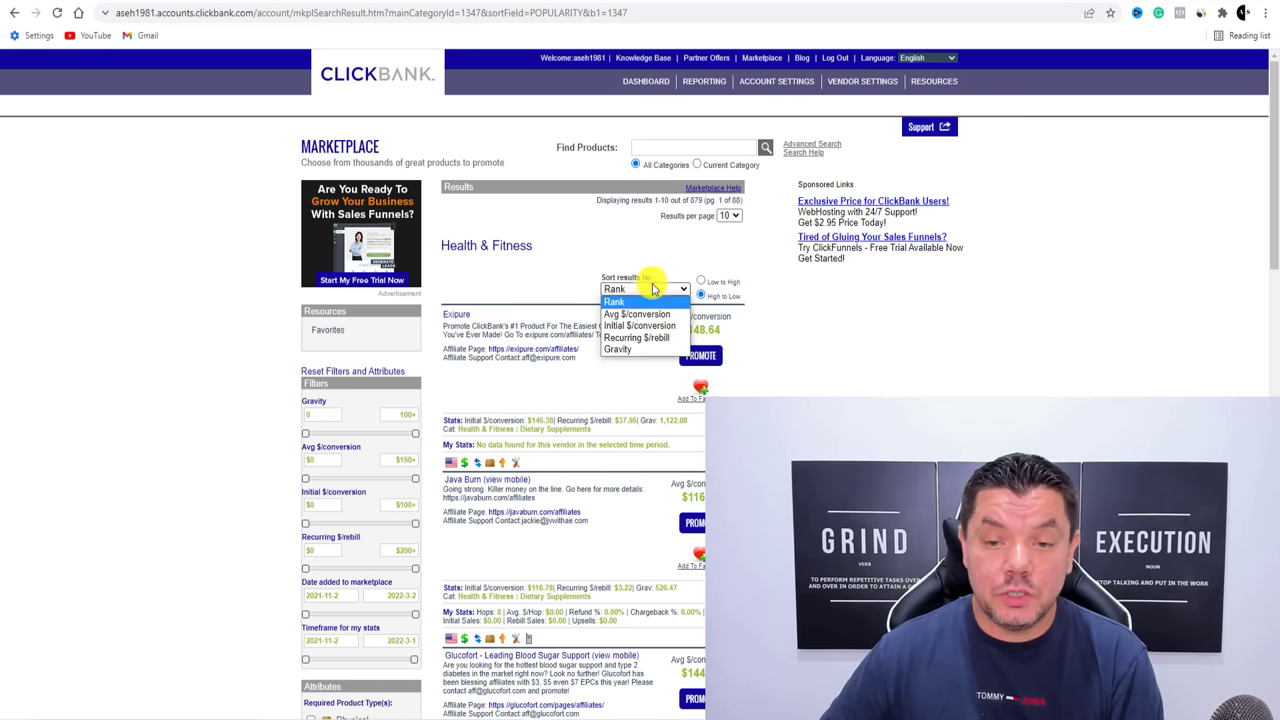
pyautogui.click(628, 352)
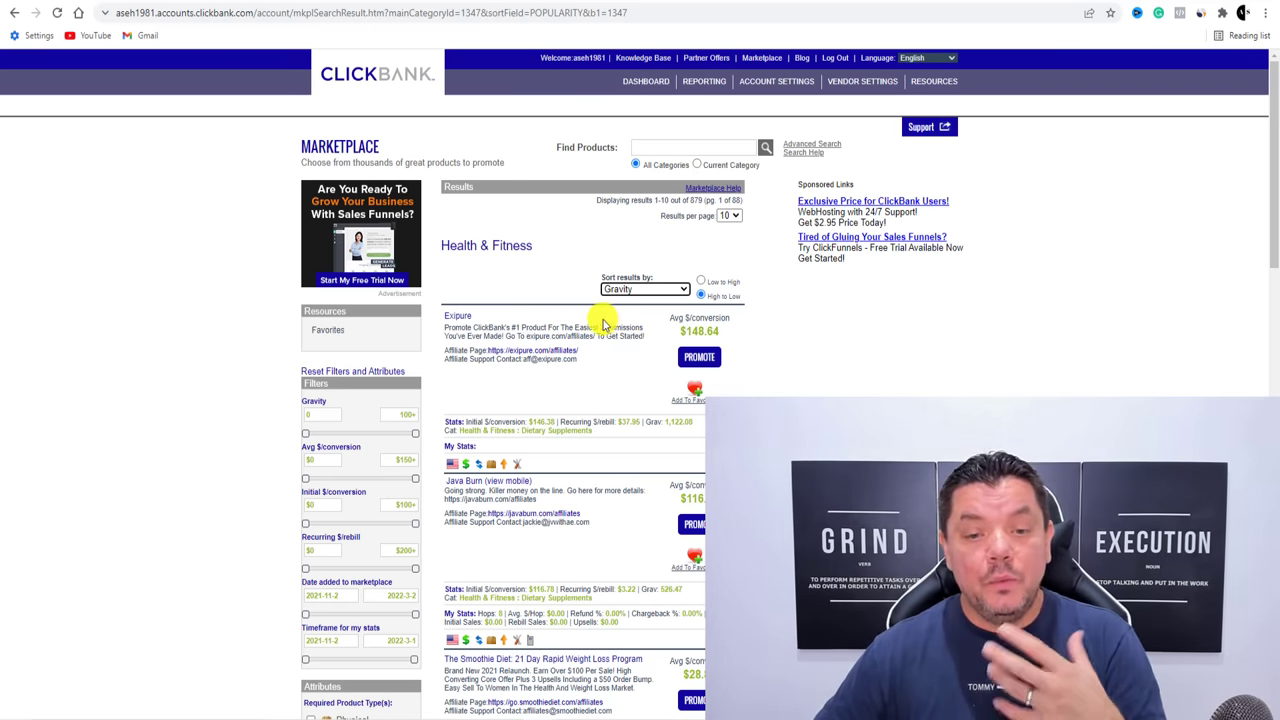
pyautogui.scroll(-3, 600, 328)
pyautogui.moveTo(676, 190); pyautogui.dragTo(771, 243)
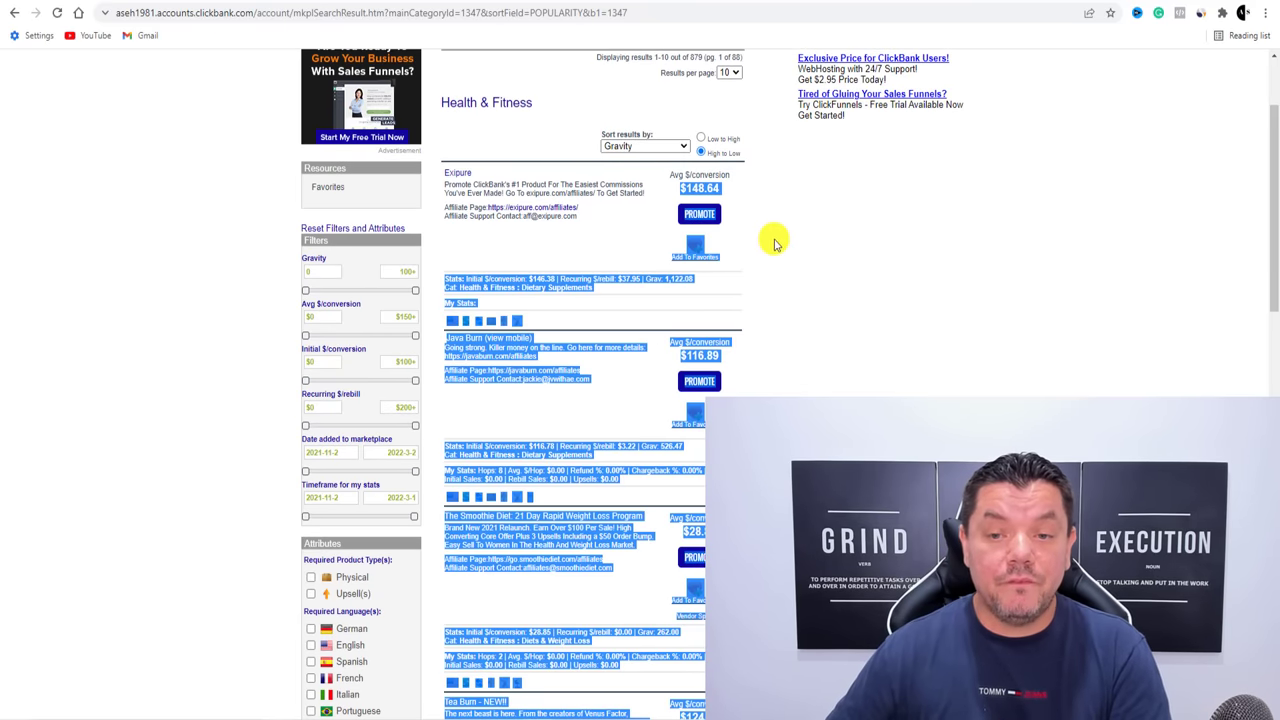
pyautogui.click(785, 255)
# Examine The Smoothie Diet offer in the results, highlighting its gravity score and affiliate page link
pyautogui.scroll(-1, 711, 343)
pyautogui.scroll(-3, 711, 343)
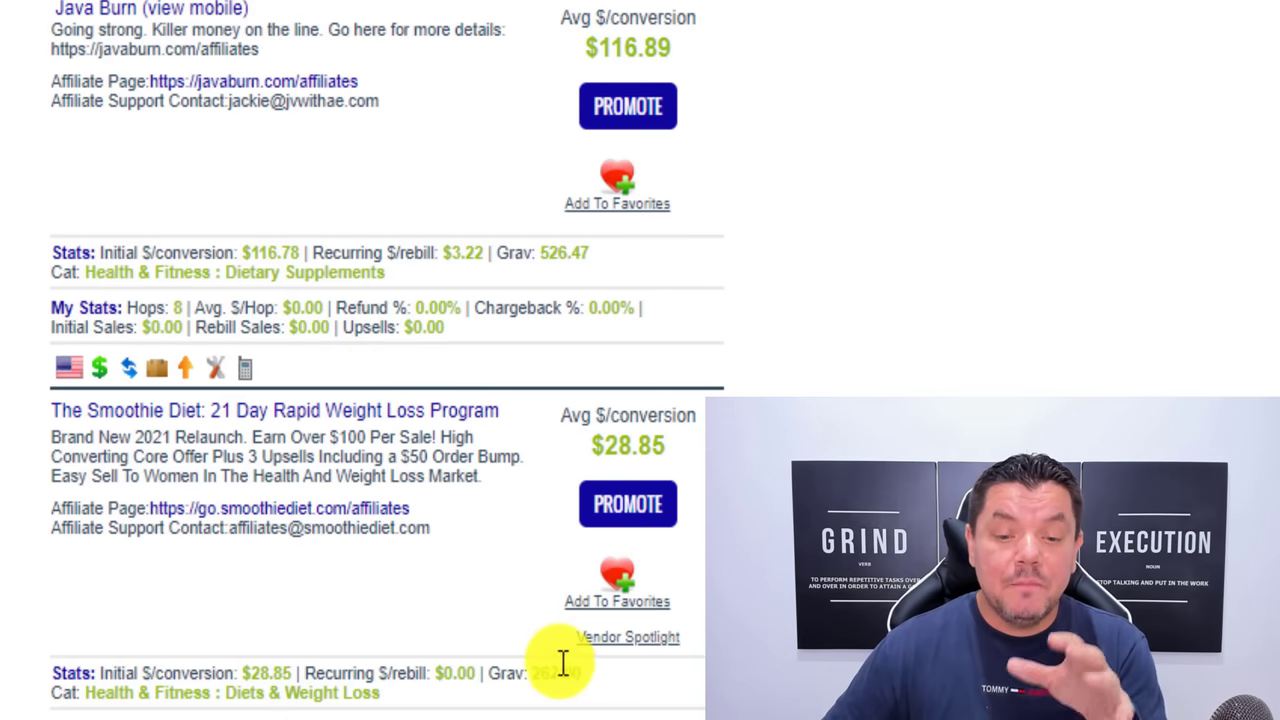
pyautogui.moveTo(529, 684); pyautogui.dragTo(582, 676)
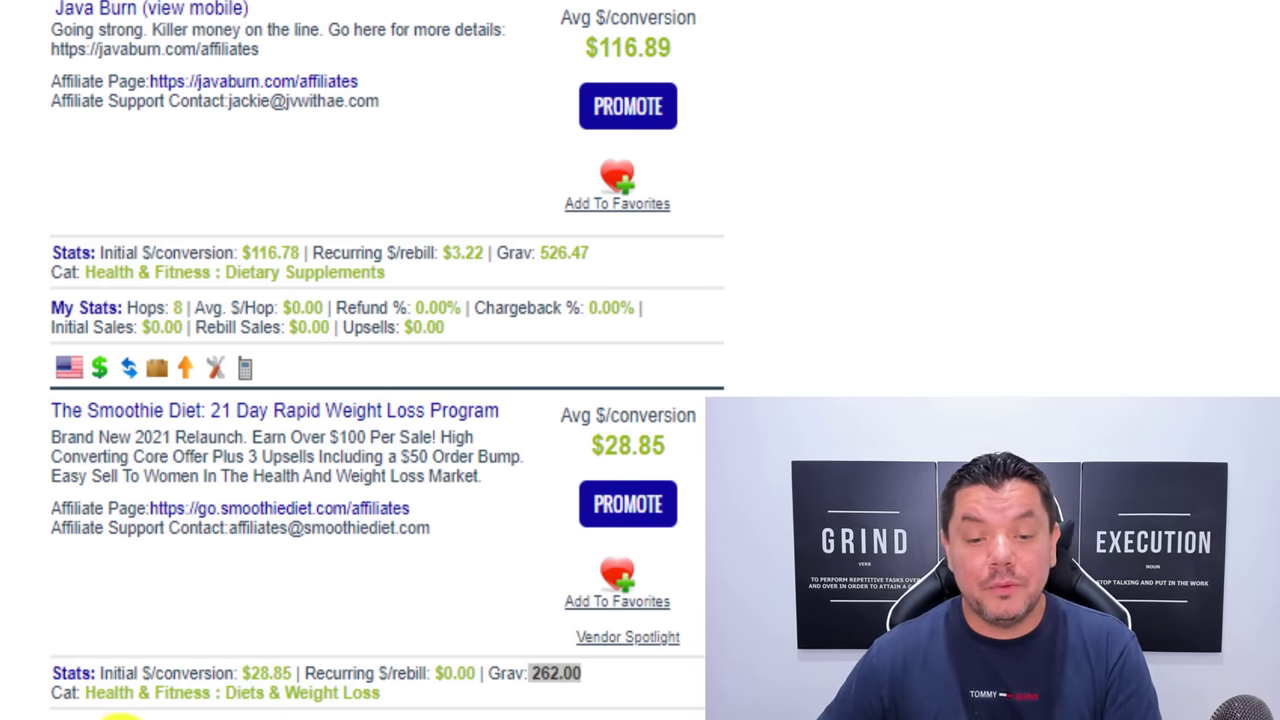
pyautogui.scroll(-3, 160, 620)
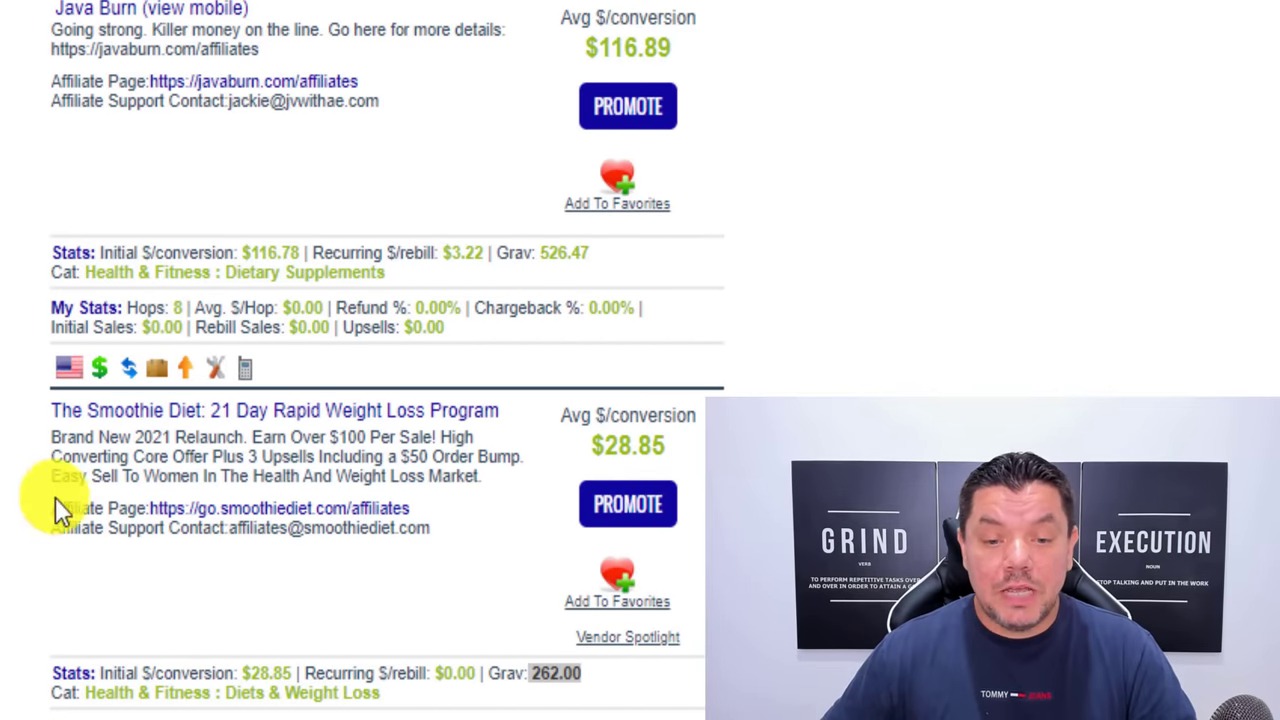
pyautogui.moveTo(51, 508); pyautogui.dragTo(434, 515)
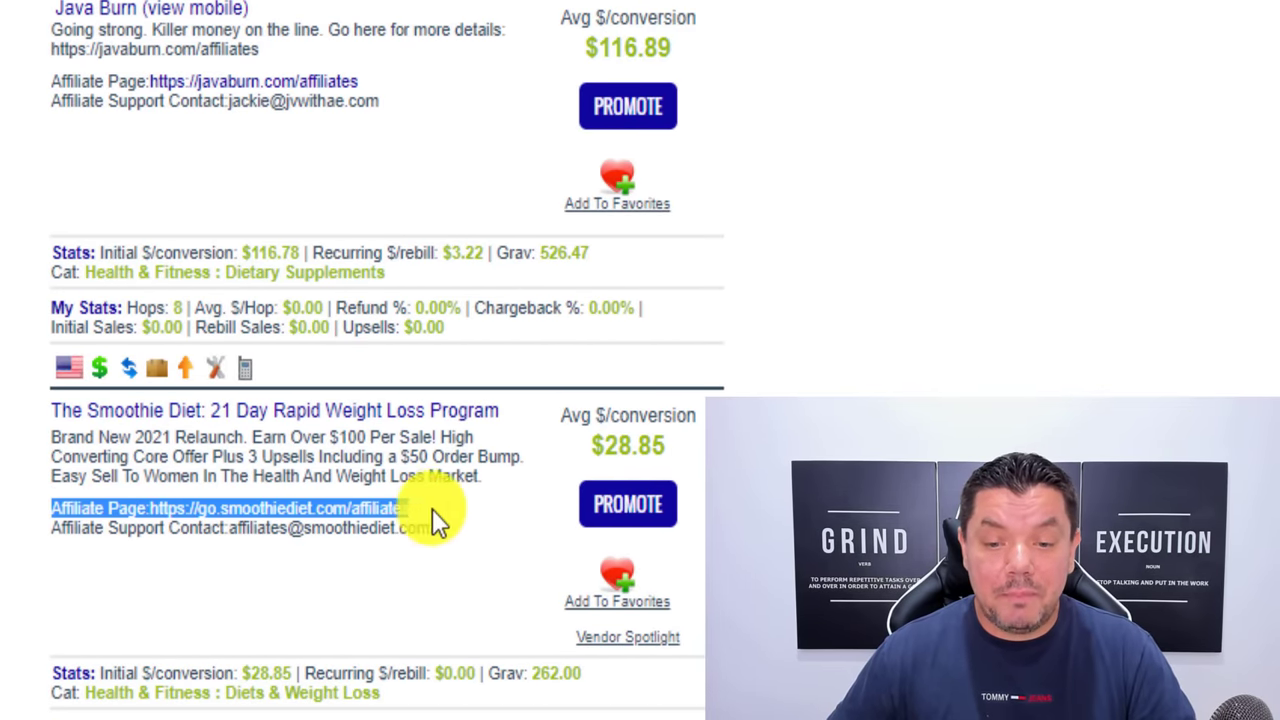
# Generate a HopLink for The Smoothie Diet offer without a tracking ID and copy the encrypted link
pyautogui.click(435, 593)
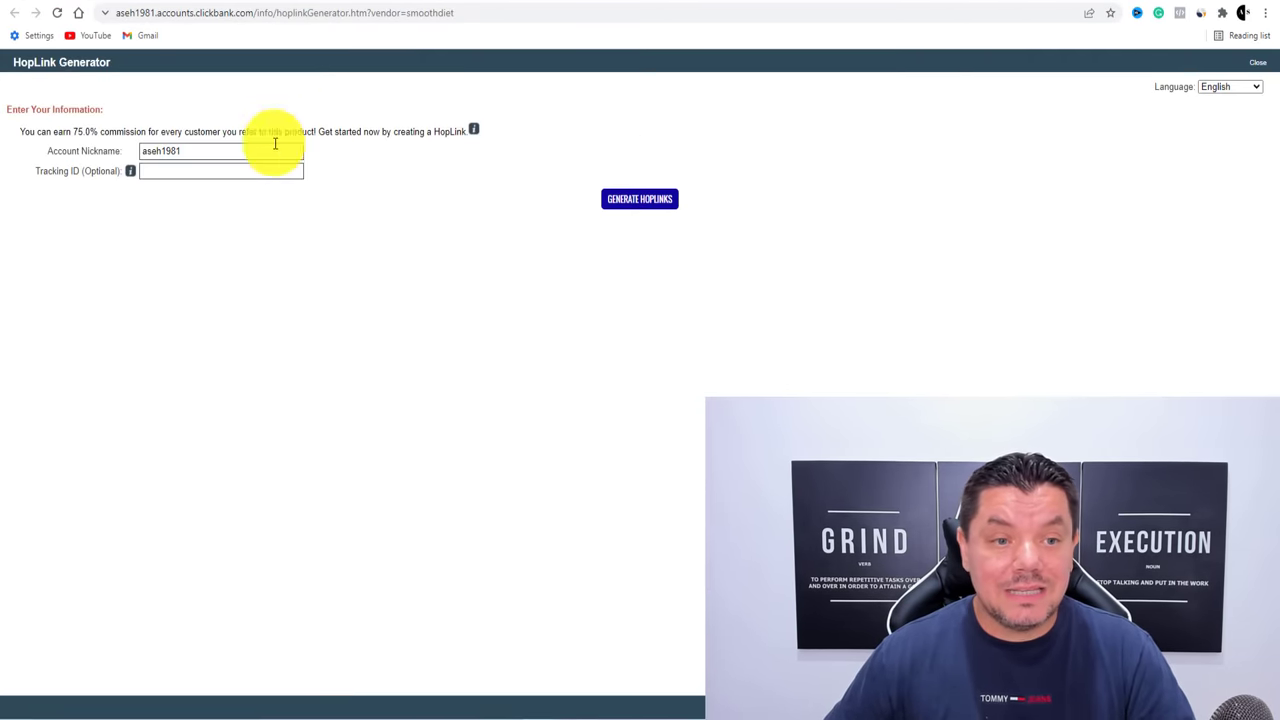
pyautogui.click(653, 201)
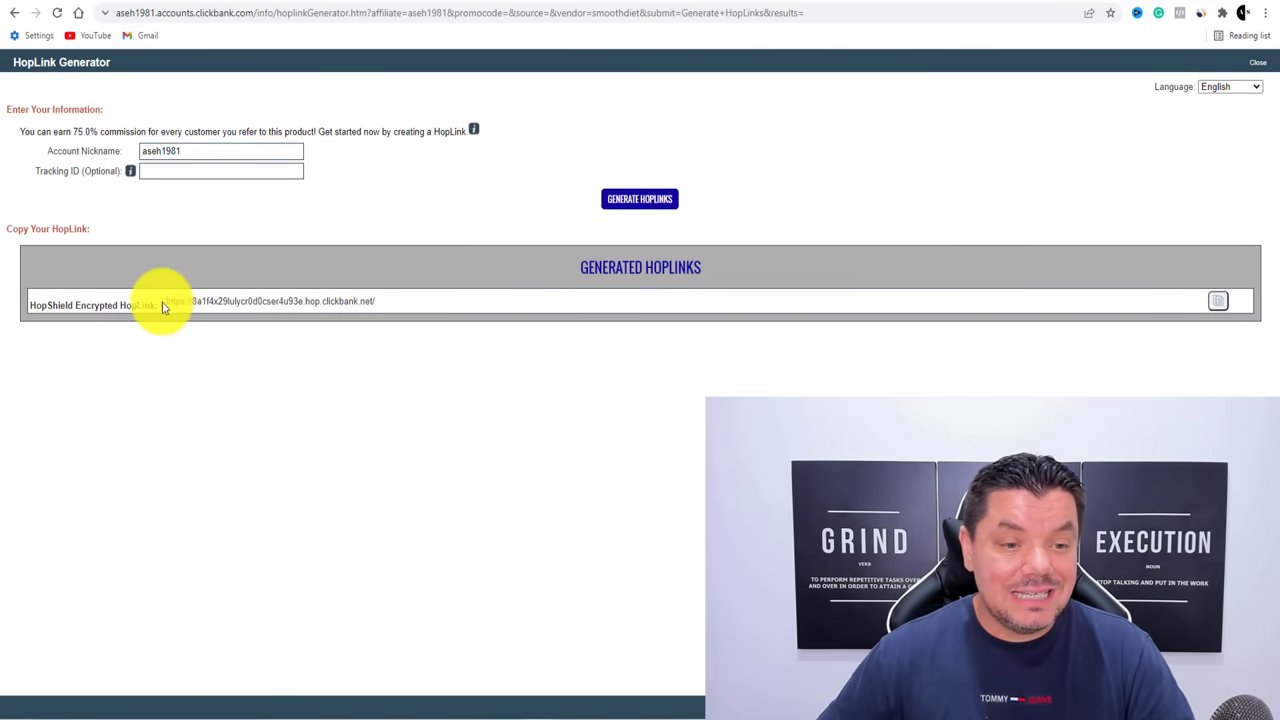
pyautogui.moveTo(162, 302); pyautogui.dragTo(457, 300)
pyautogui.click(838, 348)
pyautogui.click(1216, 302)
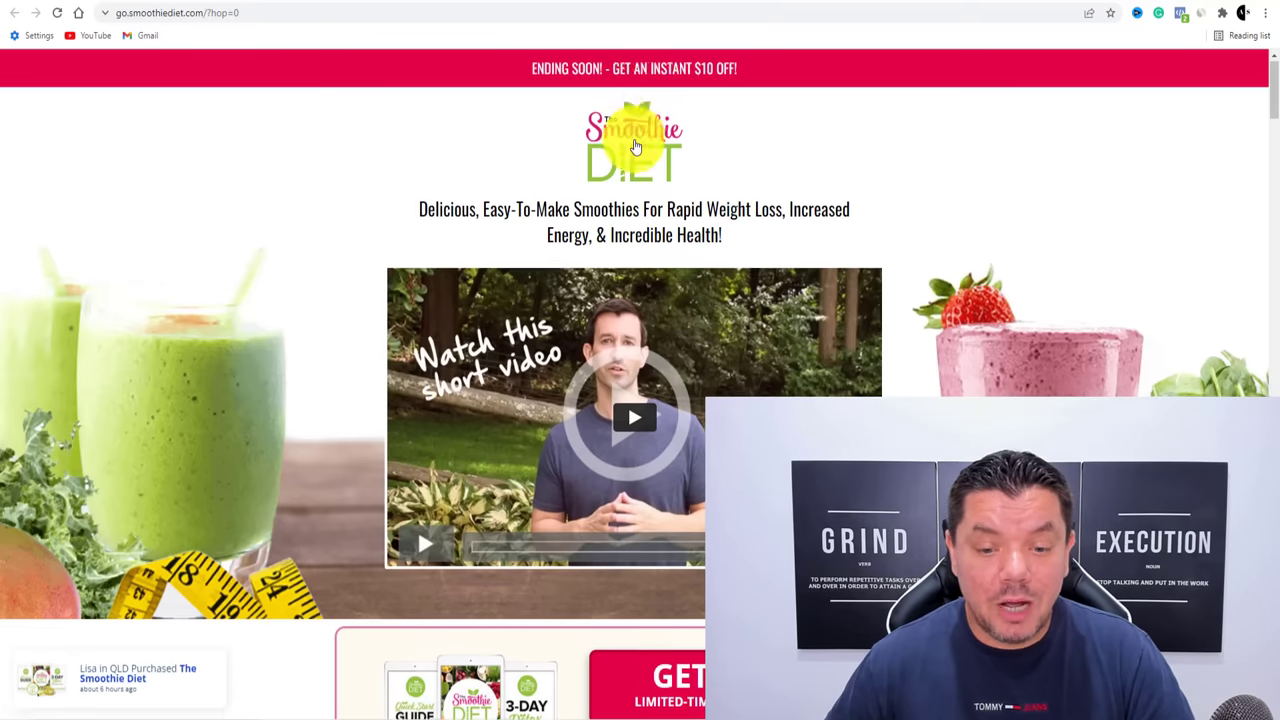
# Look through The Smoothie Diet sales page, including testimonials, the 21-day program description and the bonuses
pyautogui.scroll(-5, 634, 140)
pyautogui.scroll(-12, 634, 145)
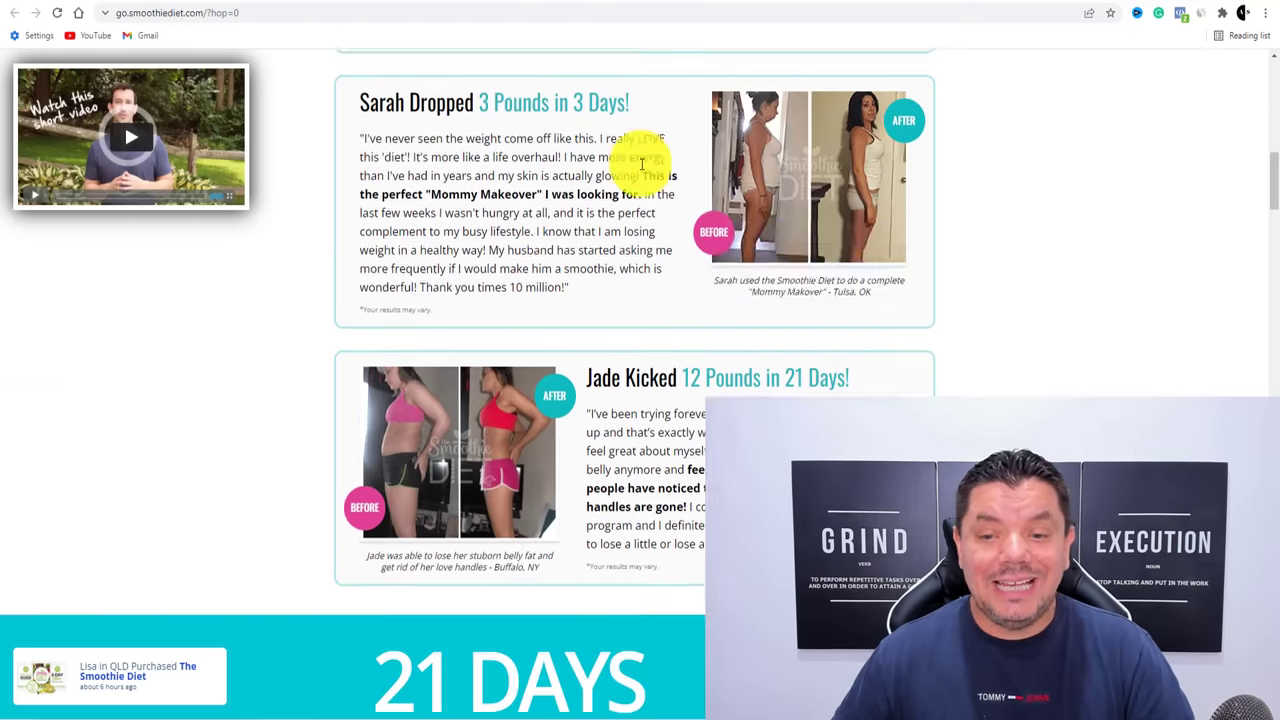
pyautogui.scroll(-10, 425, 197)
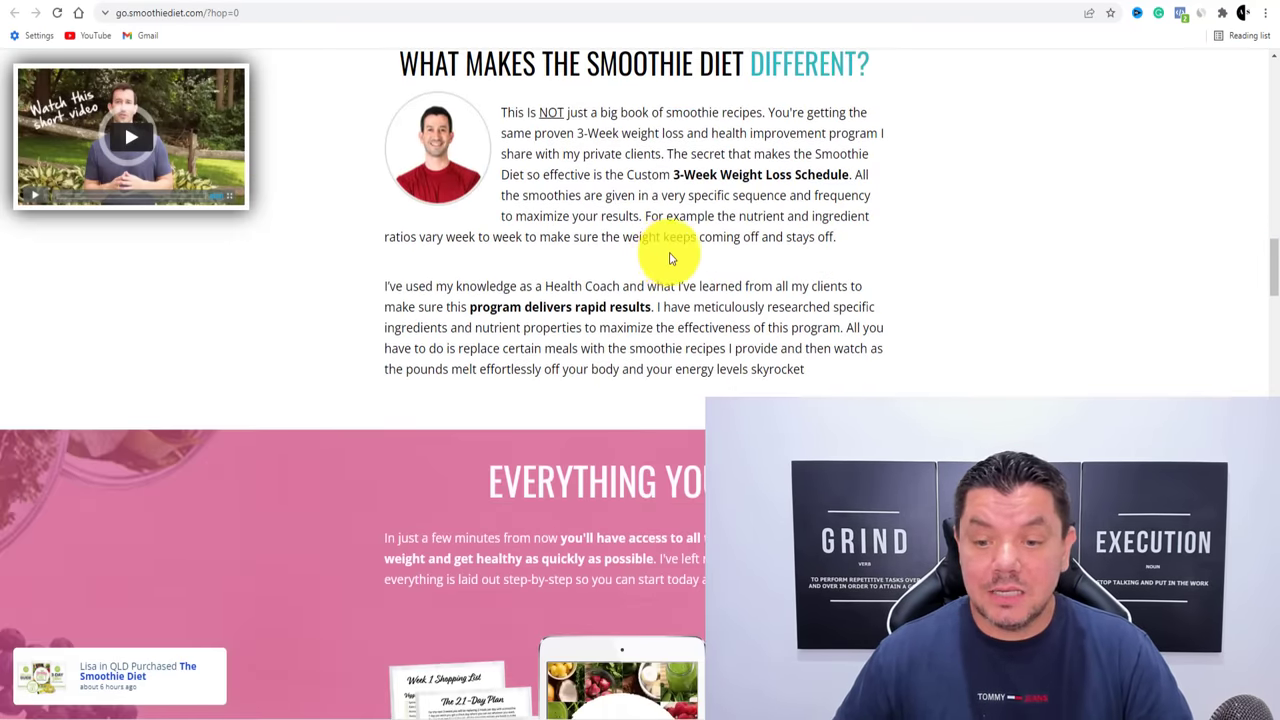
pyautogui.scroll(-14, 705, 258)
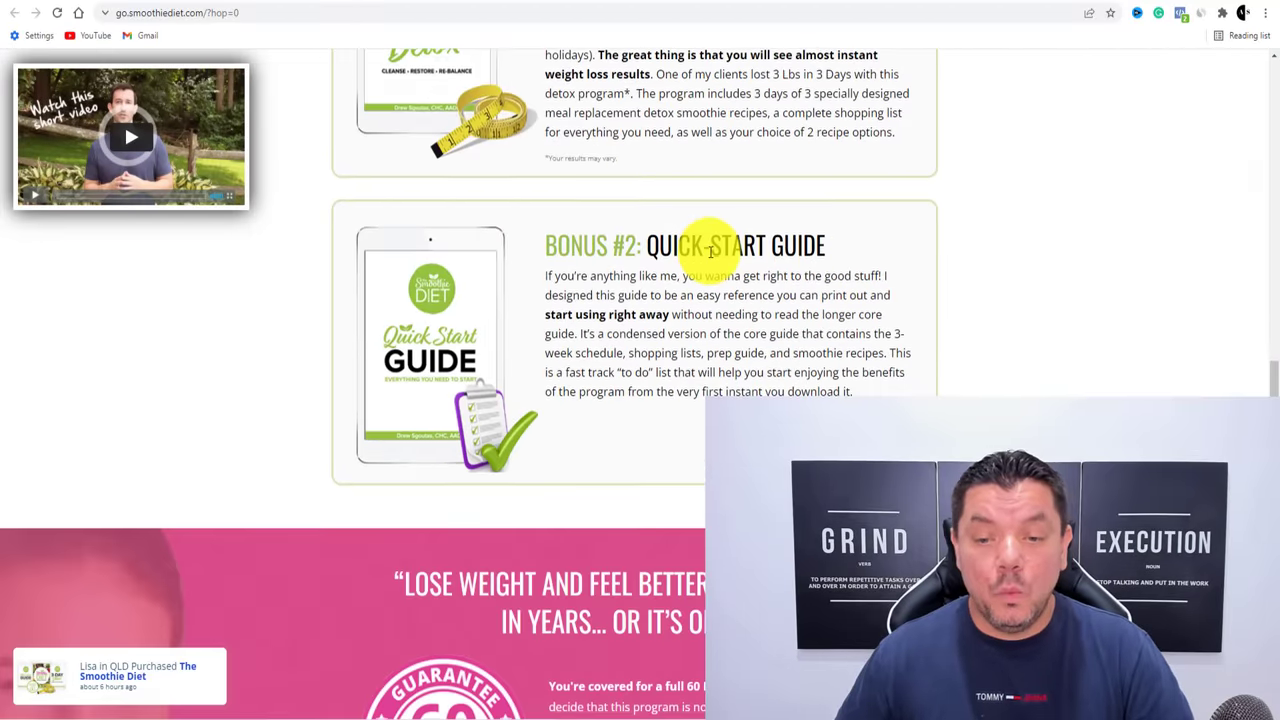
pyautogui.scroll(20, 710, 257)
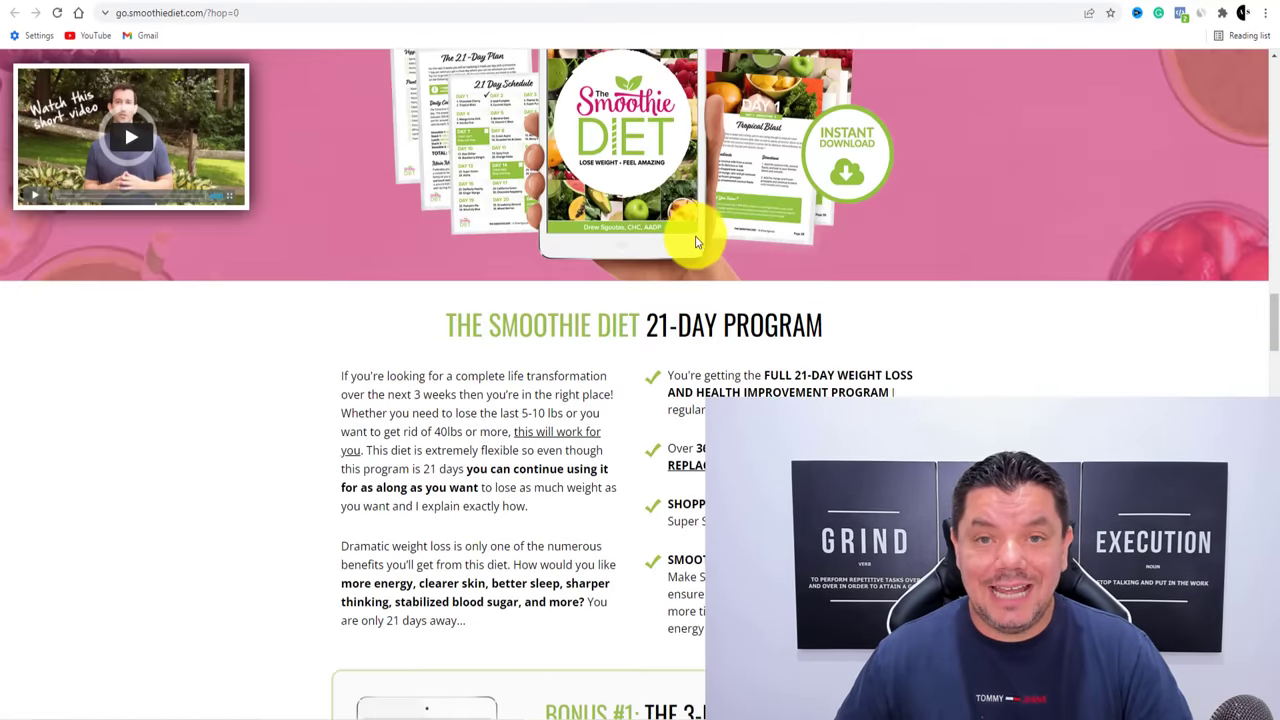
pyautogui.scroll(10, 690, 230)
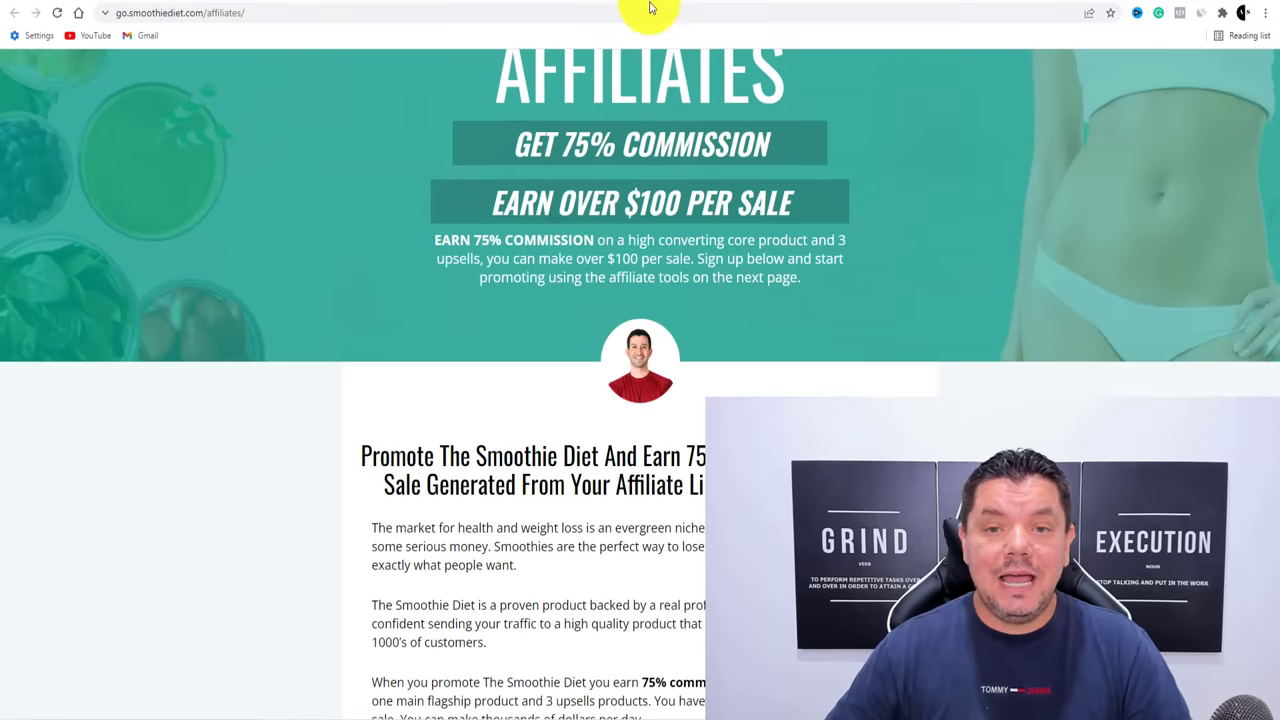
# Read The Smoothie Diet's affiliate welcome page and open its affiliate tools
pyautogui.scroll(3, 615, 125)
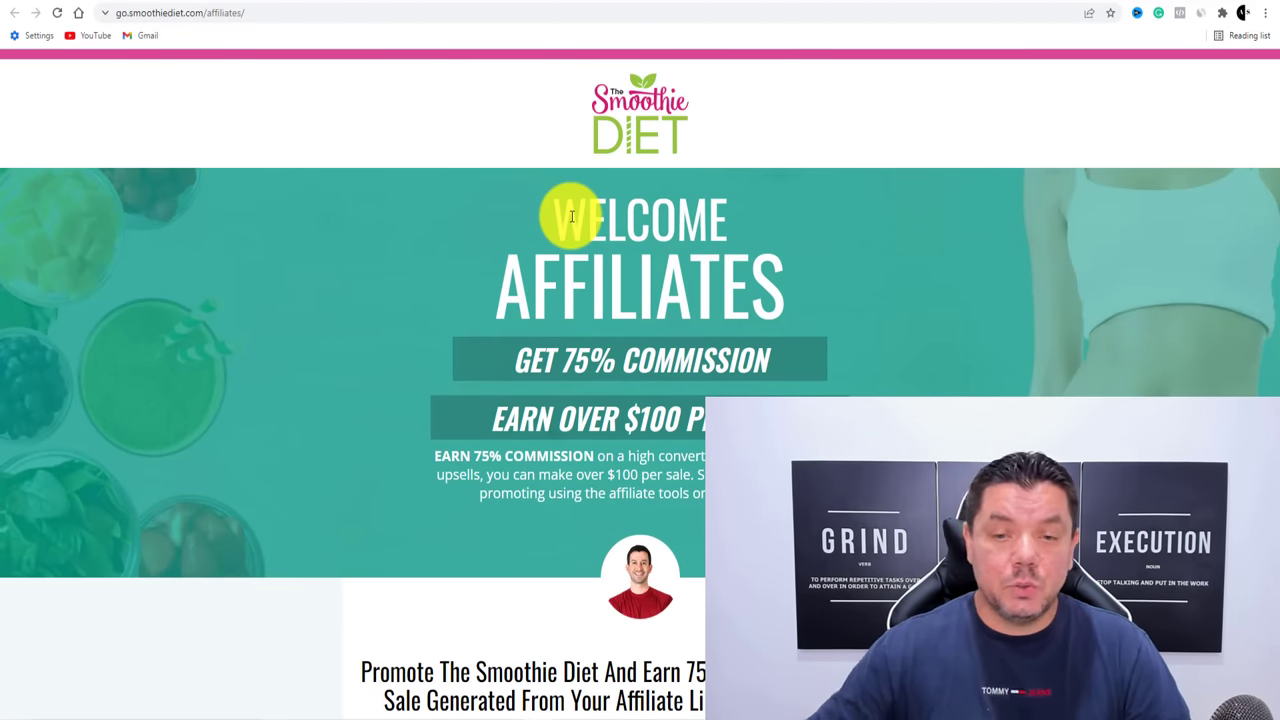
pyautogui.scroll(-5, 573, 214)
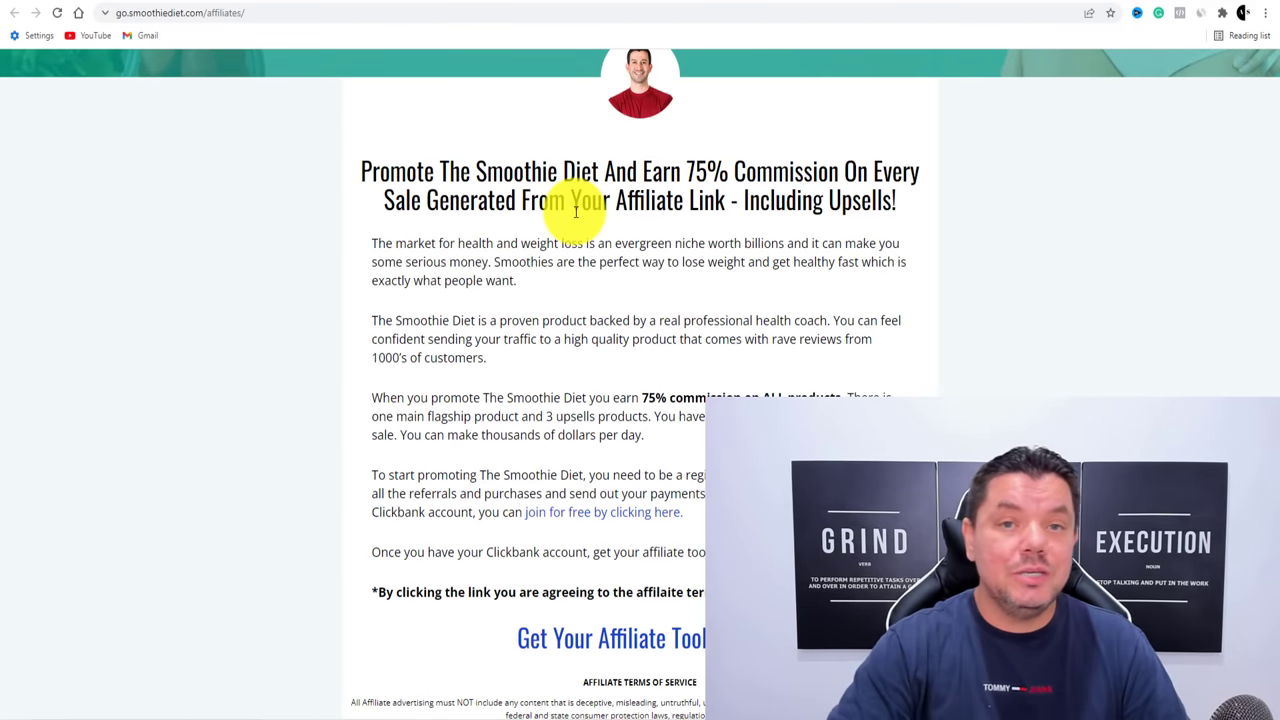
pyautogui.scroll(-2, 588, 230)
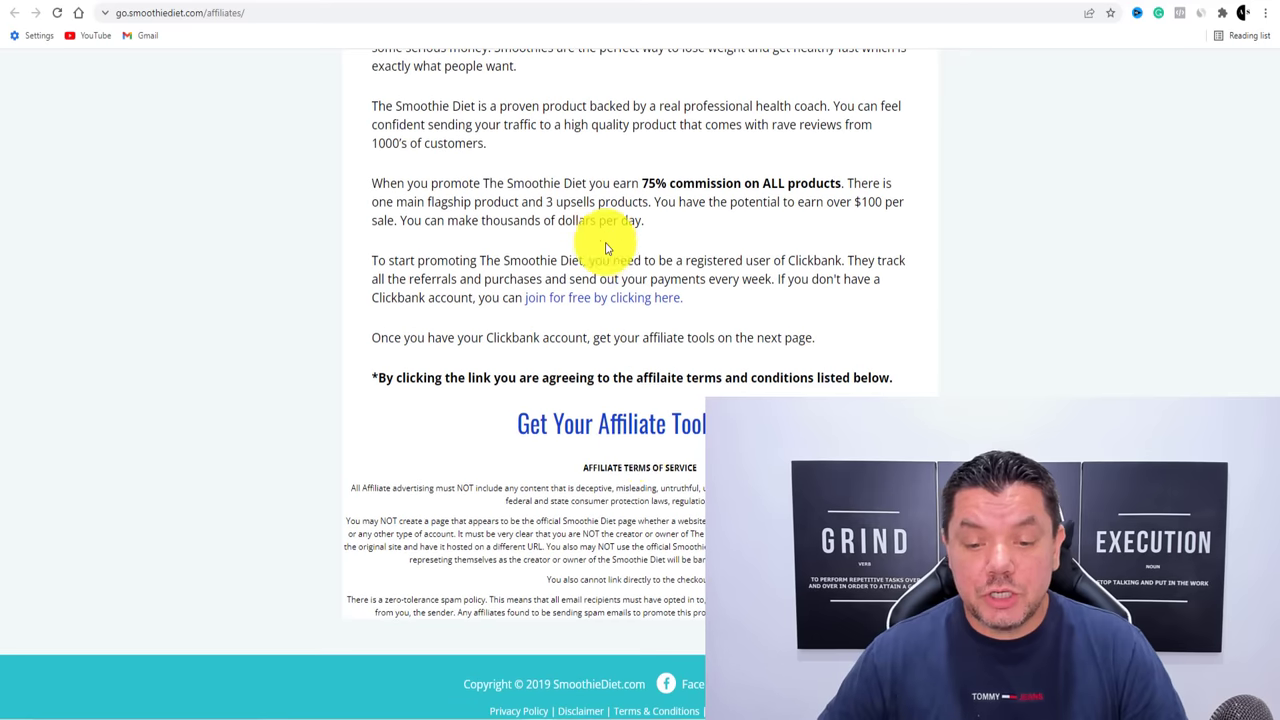
pyautogui.click(690, 430)
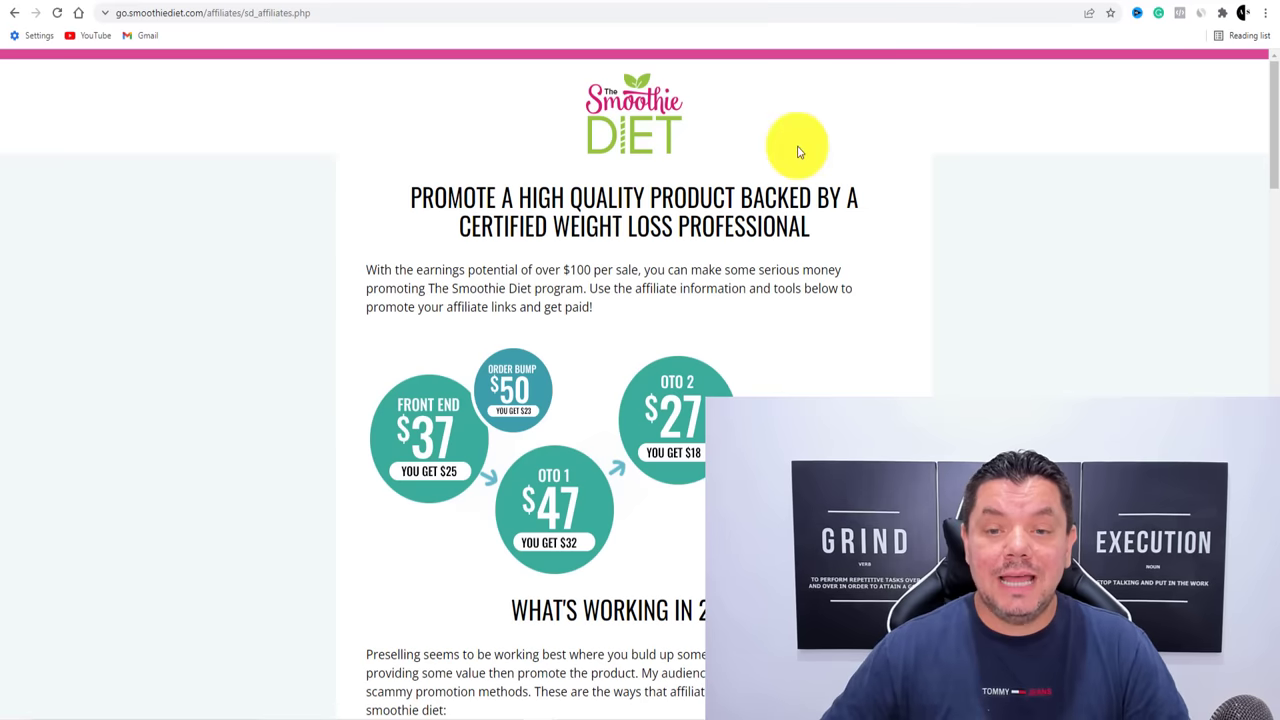
# Examine the gender, age and country entries in the demographic data on the affiliate tools page
pyautogui.scroll(-10, 810, 176)
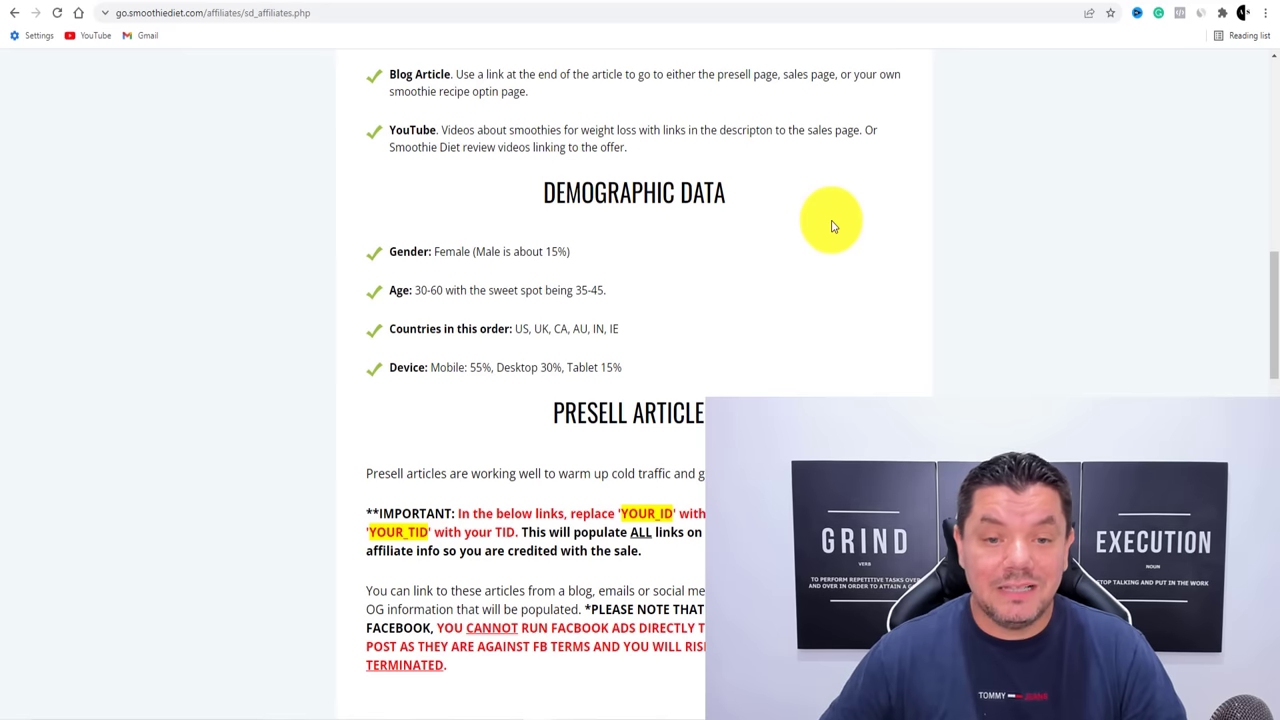
pyautogui.moveTo(391, 251); pyautogui.dragTo(603, 271)
pyautogui.click(643, 275)
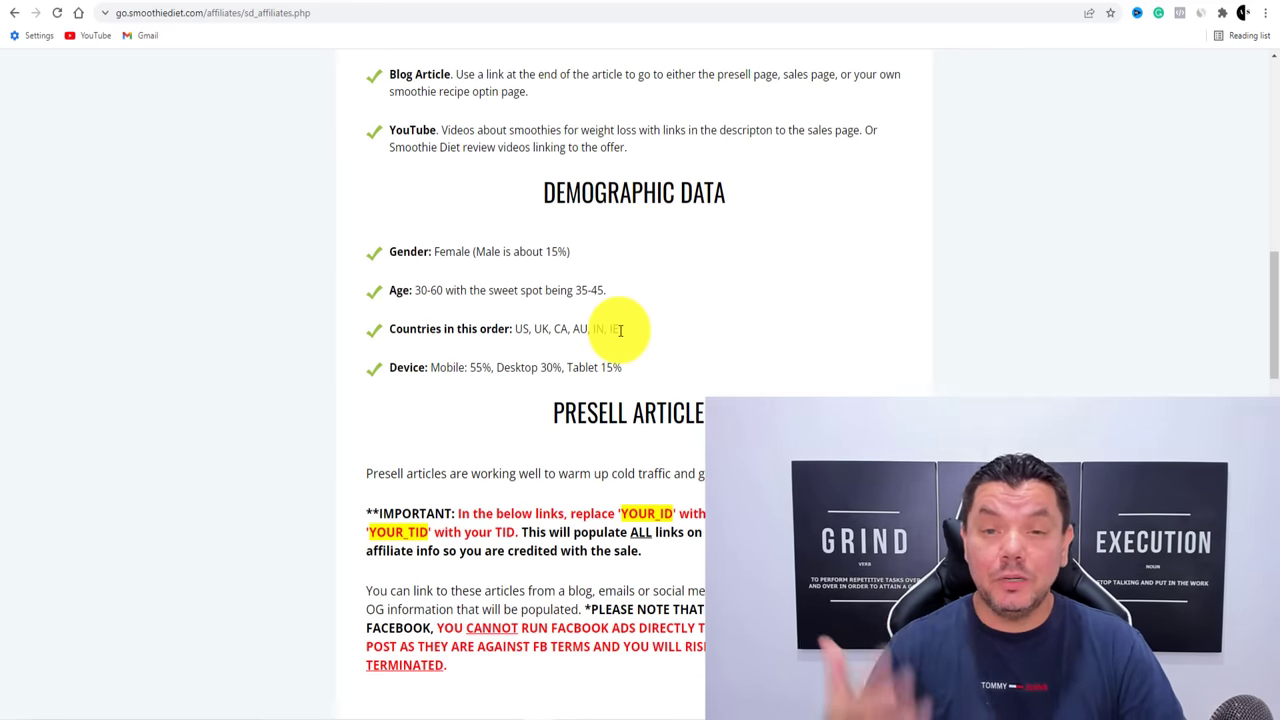
pyautogui.click(438, 291)
pyautogui.moveTo(510, 329); pyautogui.dragTo(620, 329)
pyautogui.moveTo(437, 247); pyautogui.dragTo(523, 266)
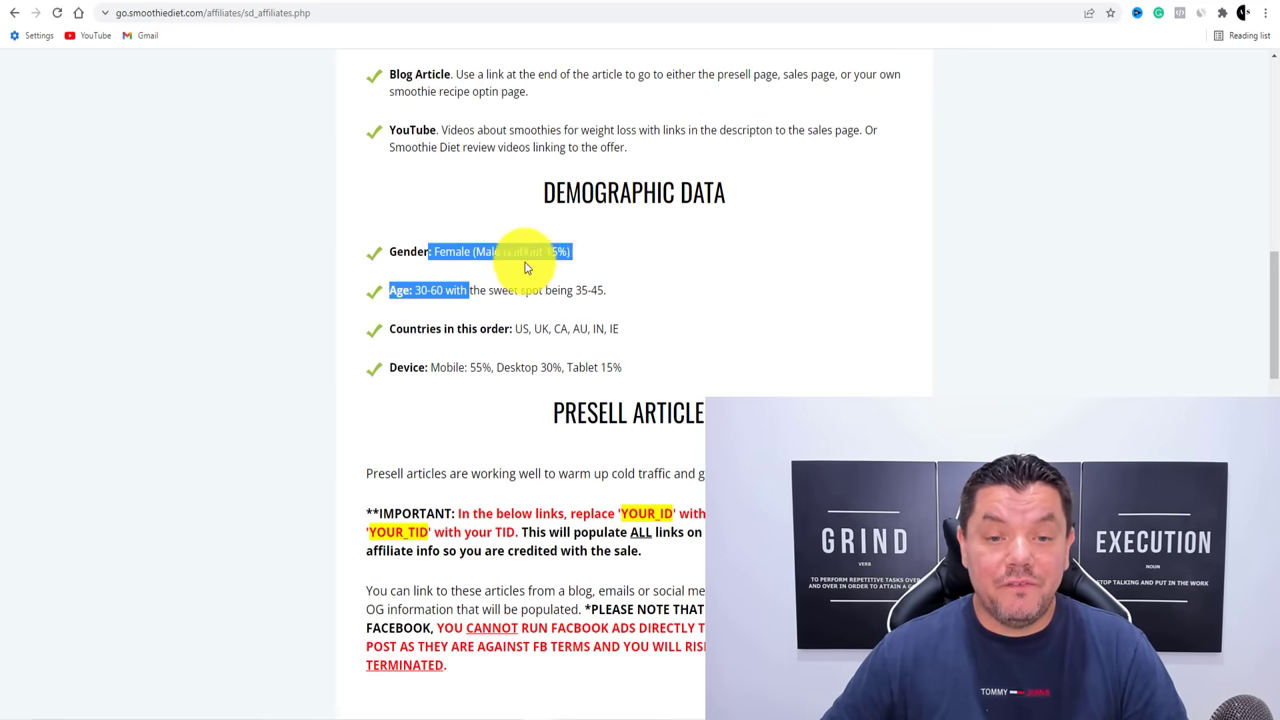
pyautogui.click(636, 275)
# Check the device breakdown and review the presell articles, teaser videos, email swipes and banners offered to affiliates
pyautogui.scroll(-2, 565, 305)
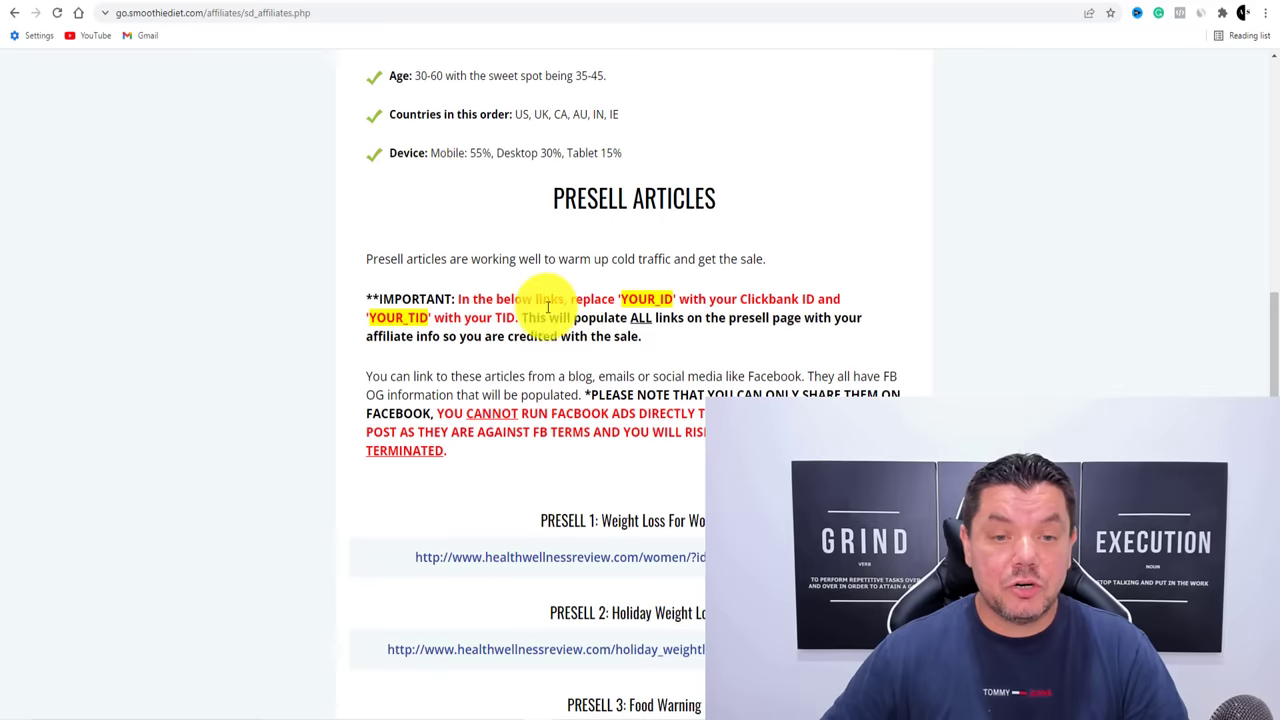
pyautogui.scroll(1, 435, 170)
pyautogui.moveTo(431, 224); pyautogui.dragTo(475, 225)
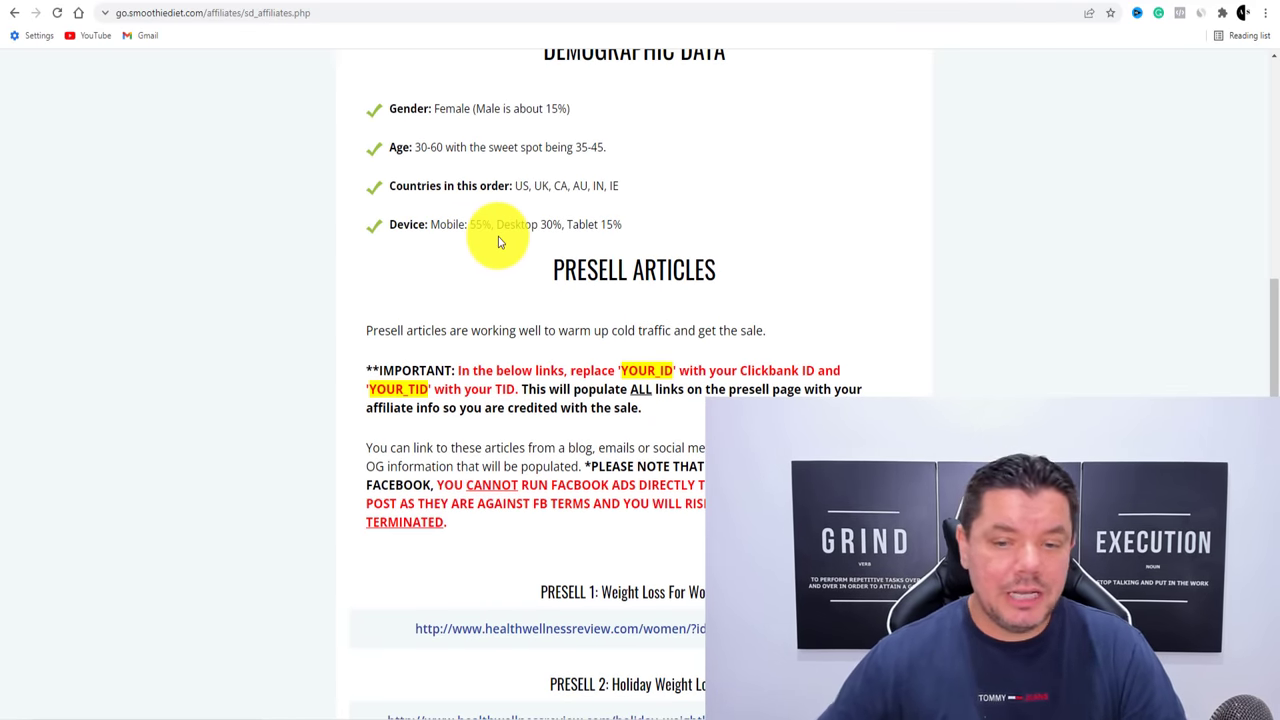
pyautogui.scroll(-2, 643, 243)
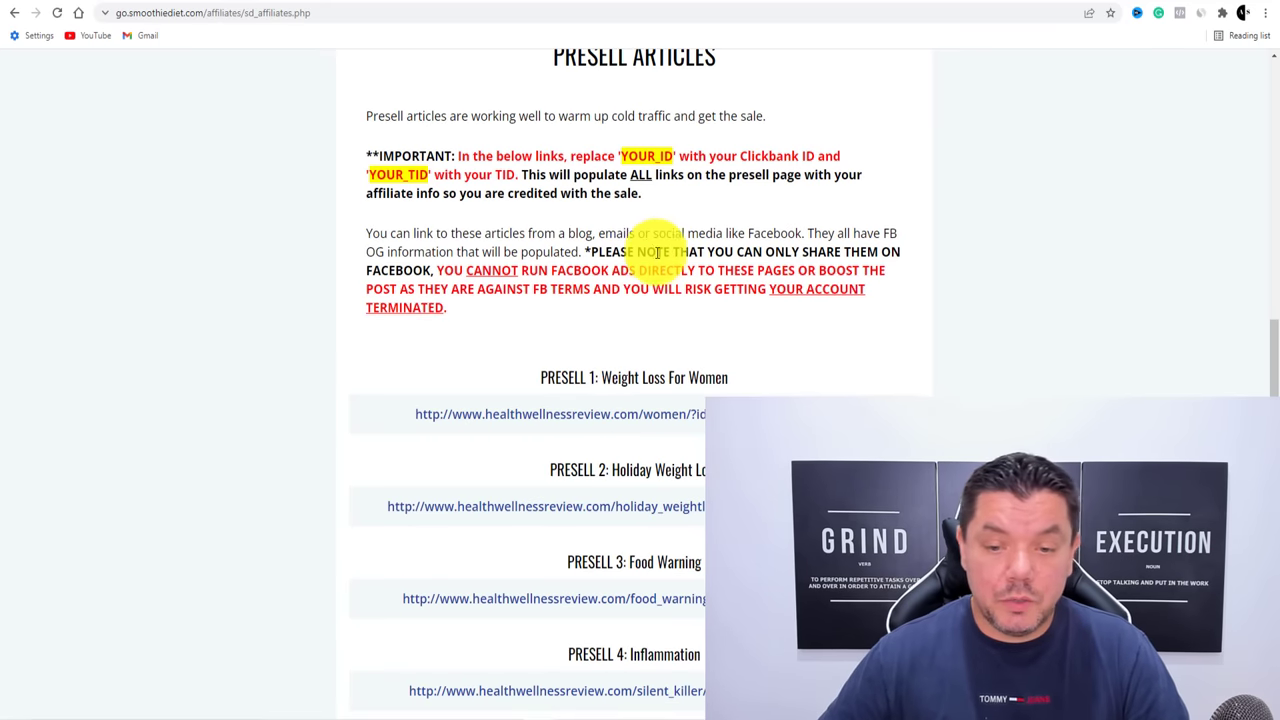
pyautogui.scroll(-12, 657, 252)
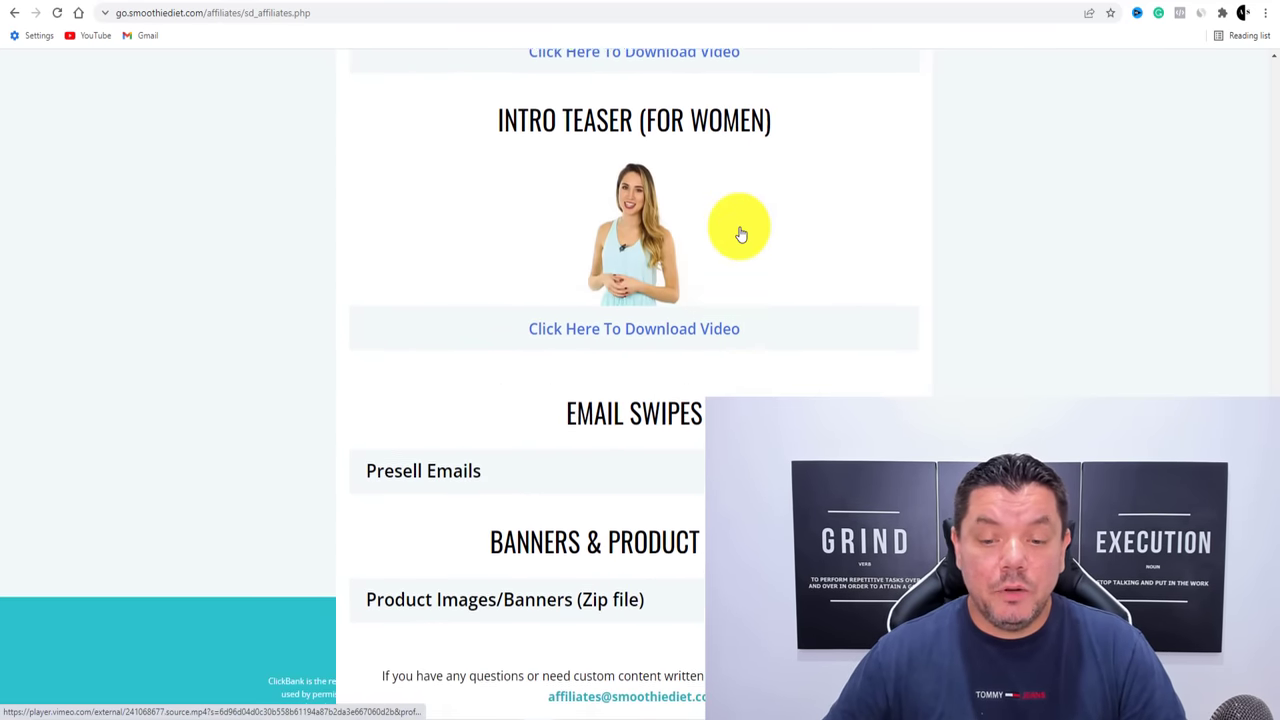
# Look over the Email Swipes and Banners & Product Images download sections at the end of the affiliate tools page
pyautogui.scroll(-1, 741, 234)
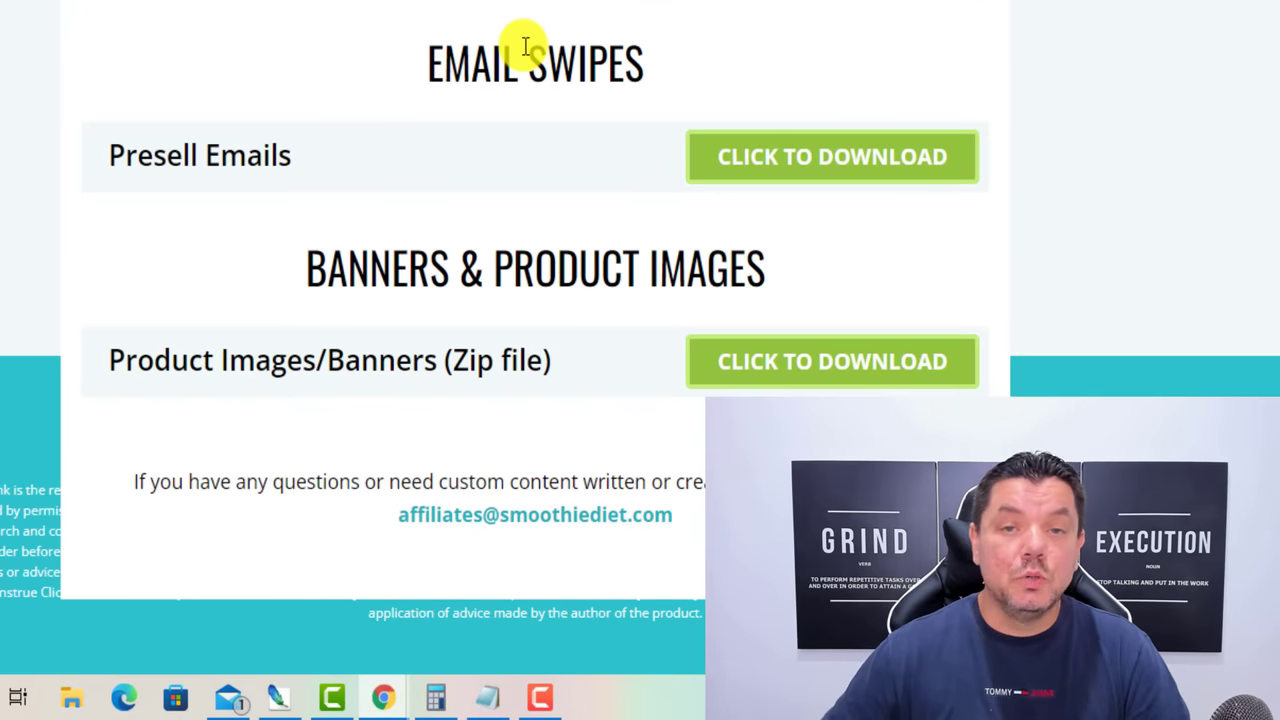
pyautogui.moveTo(423, 46); pyautogui.dragTo(746, 63)
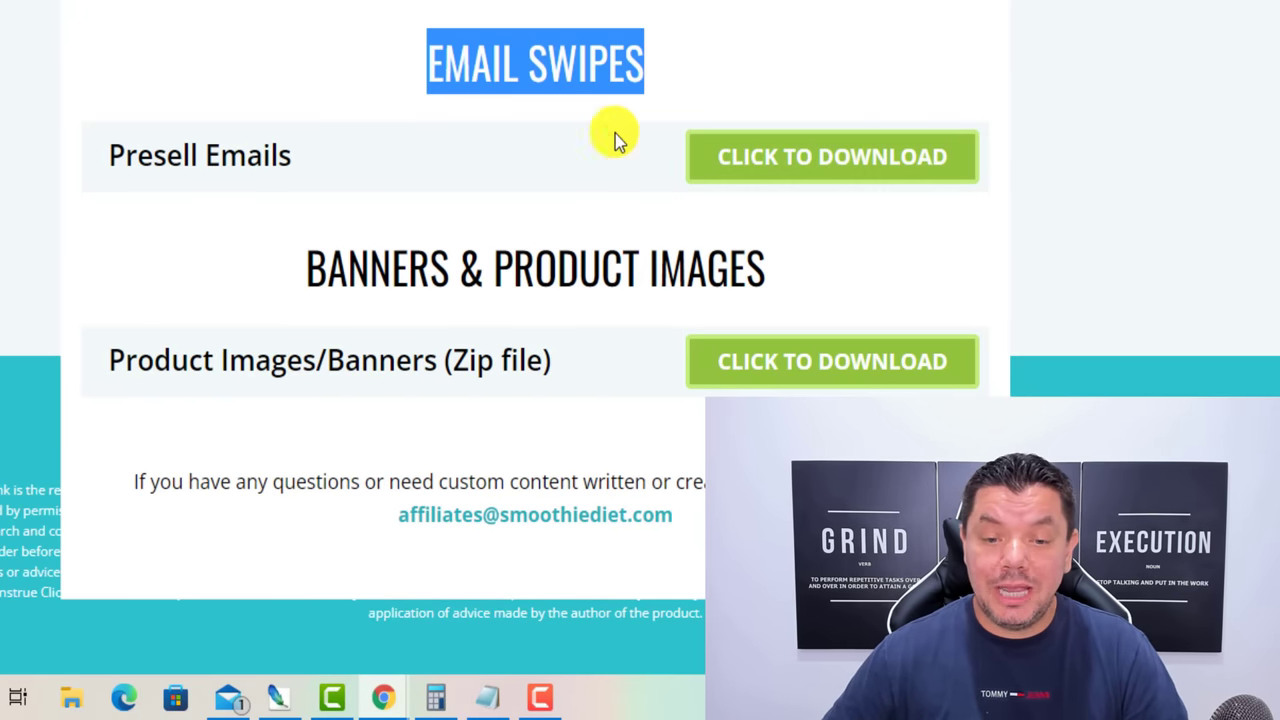
pyautogui.click(429, 175)
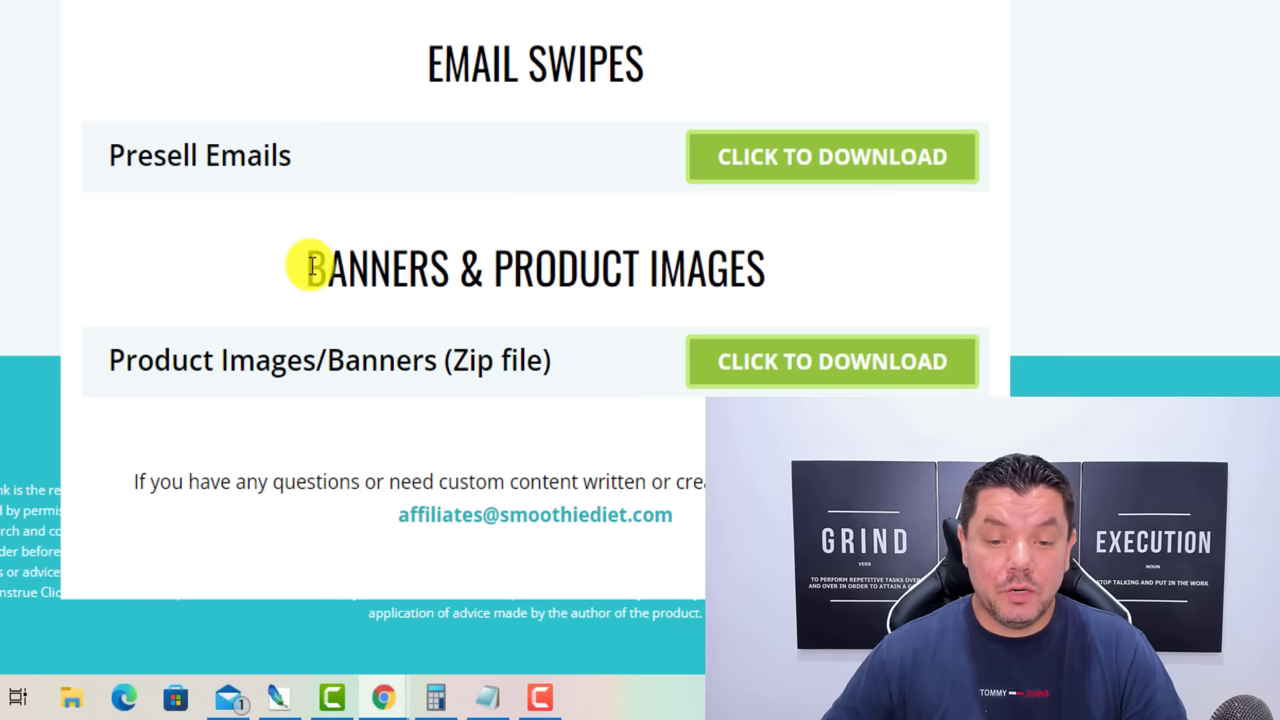
pyautogui.moveTo(309, 266); pyautogui.dragTo(772, 262)
pyautogui.click(777, 269)
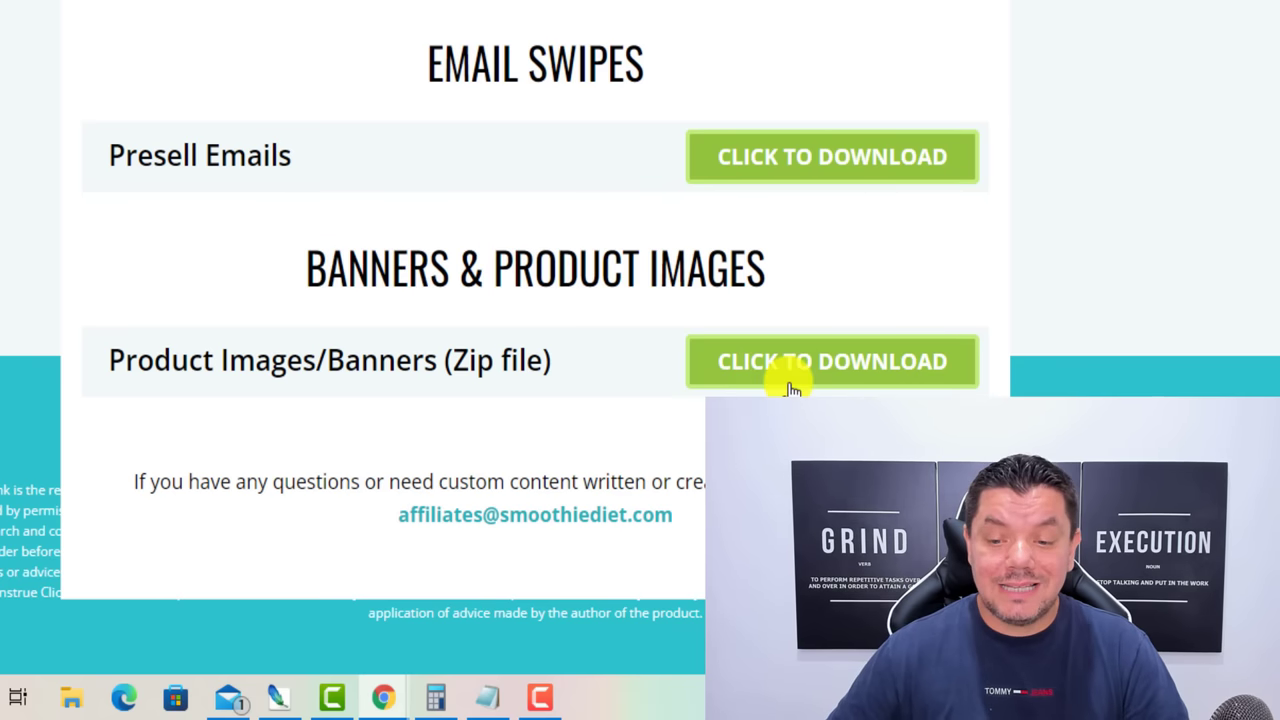
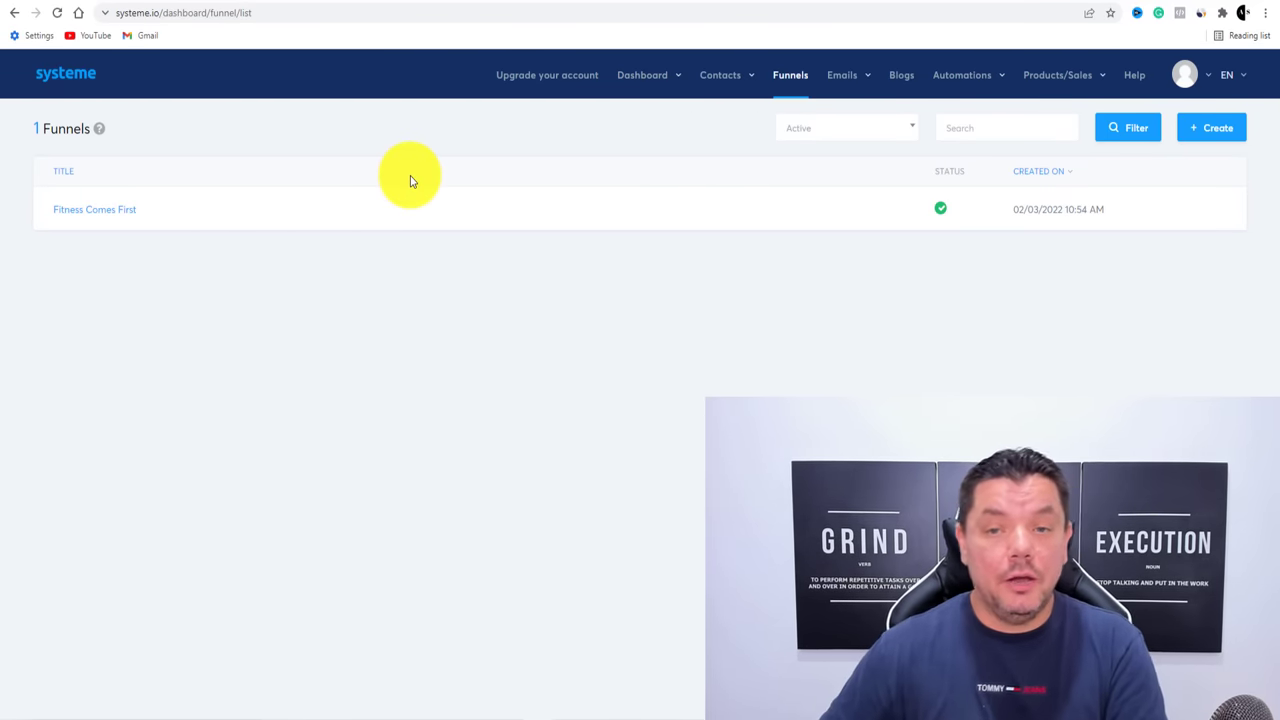
# Switch to the systeme.io funnels page and look through its Dashboard, Contacts, Emails, Automations and Products/Sales options
pyautogui.moveTo(623, 74)
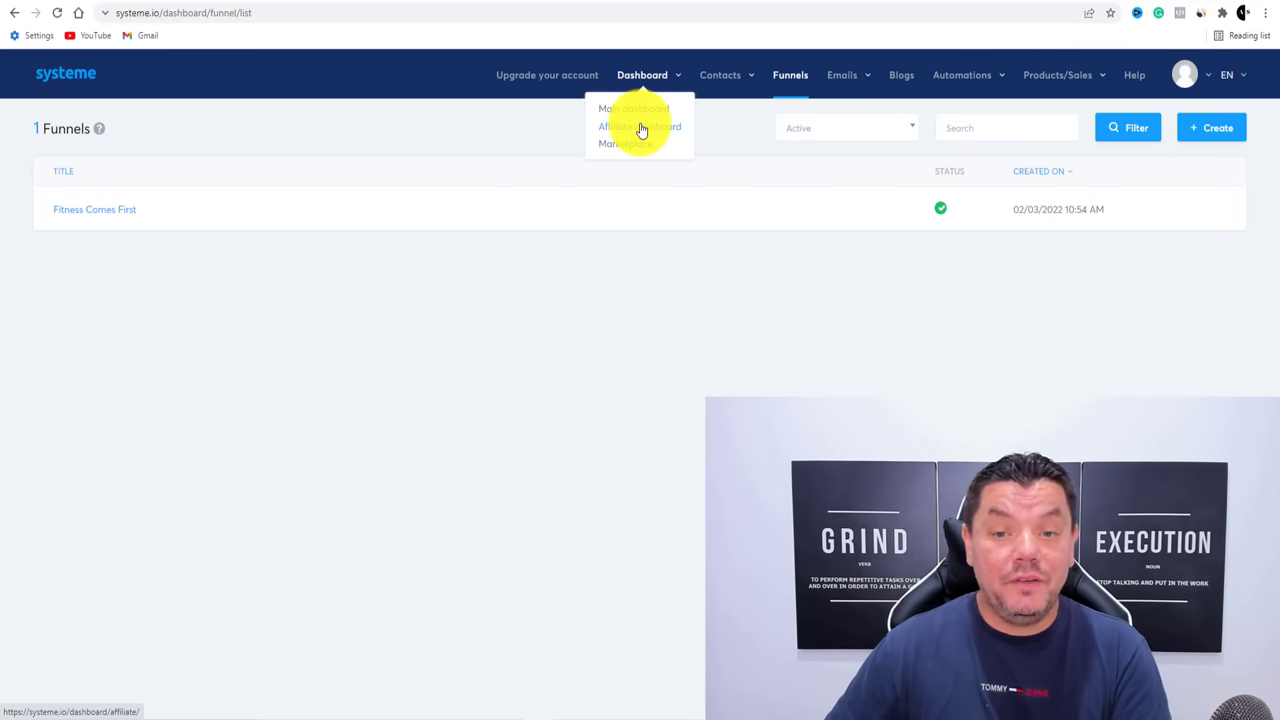
pyautogui.moveTo(737, 80)
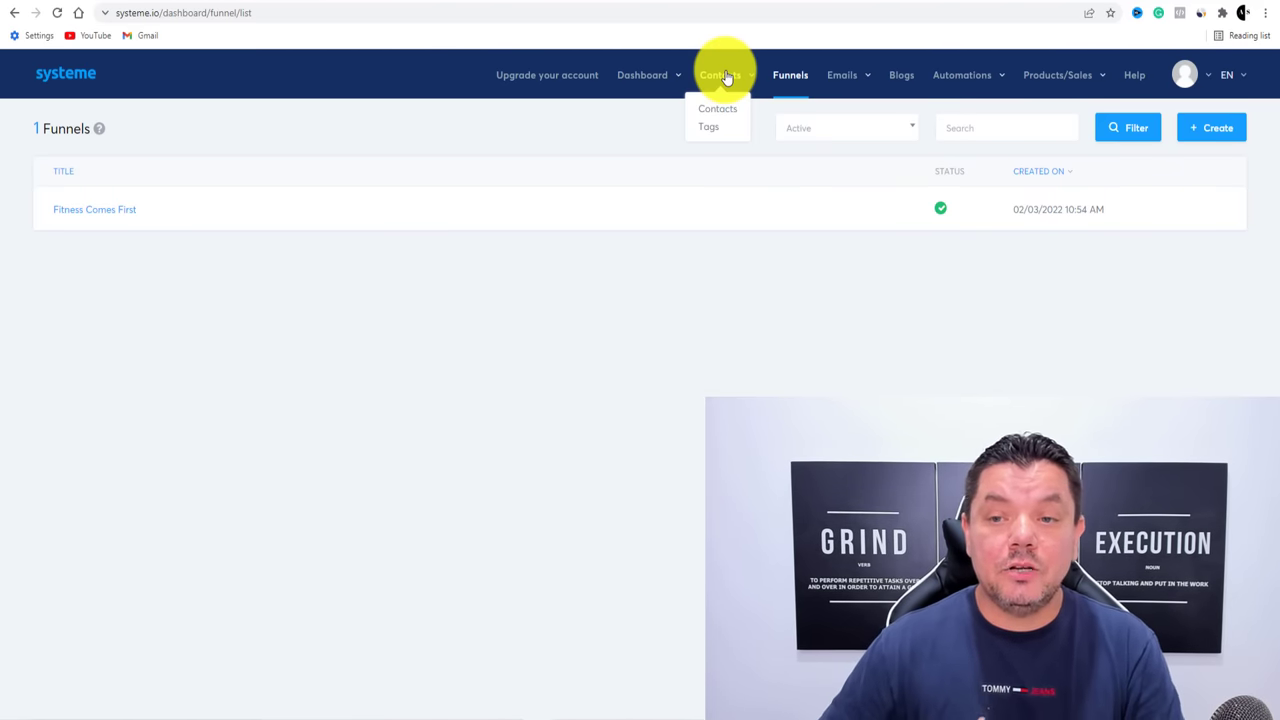
pyautogui.click(800, 89)
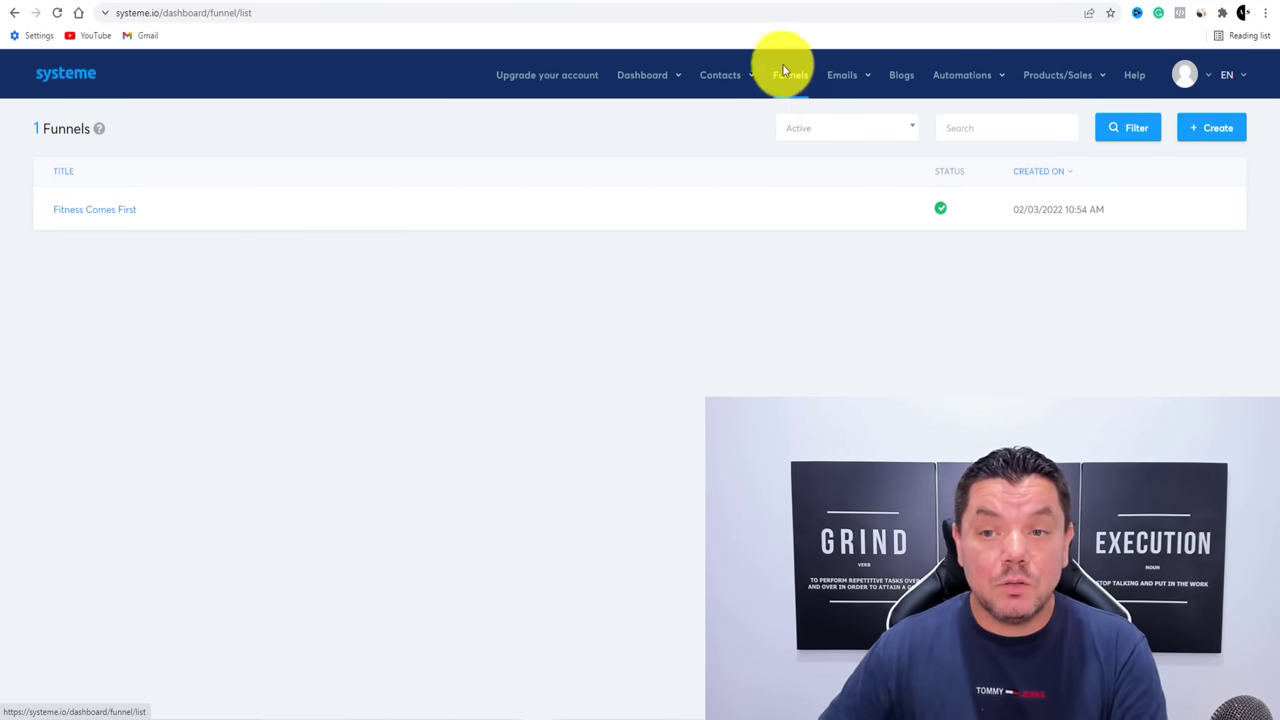
pyautogui.moveTo(842, 78)
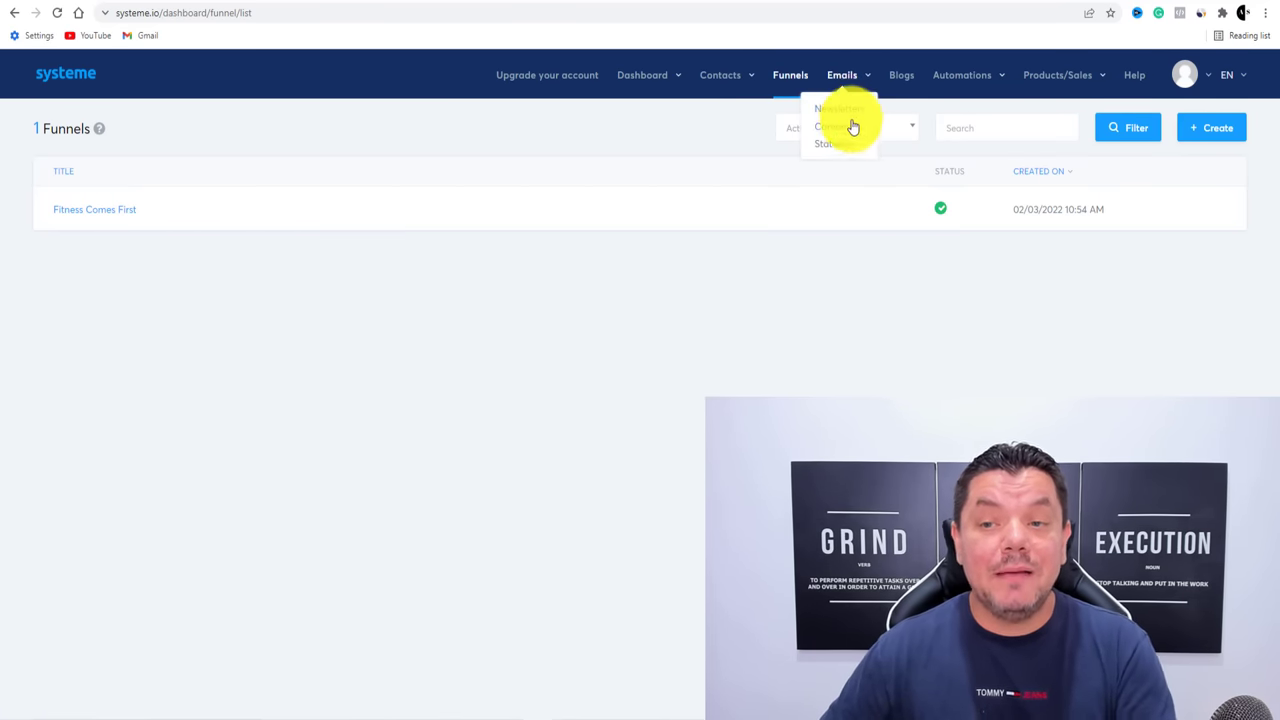
pyautogui.click(903, 84)
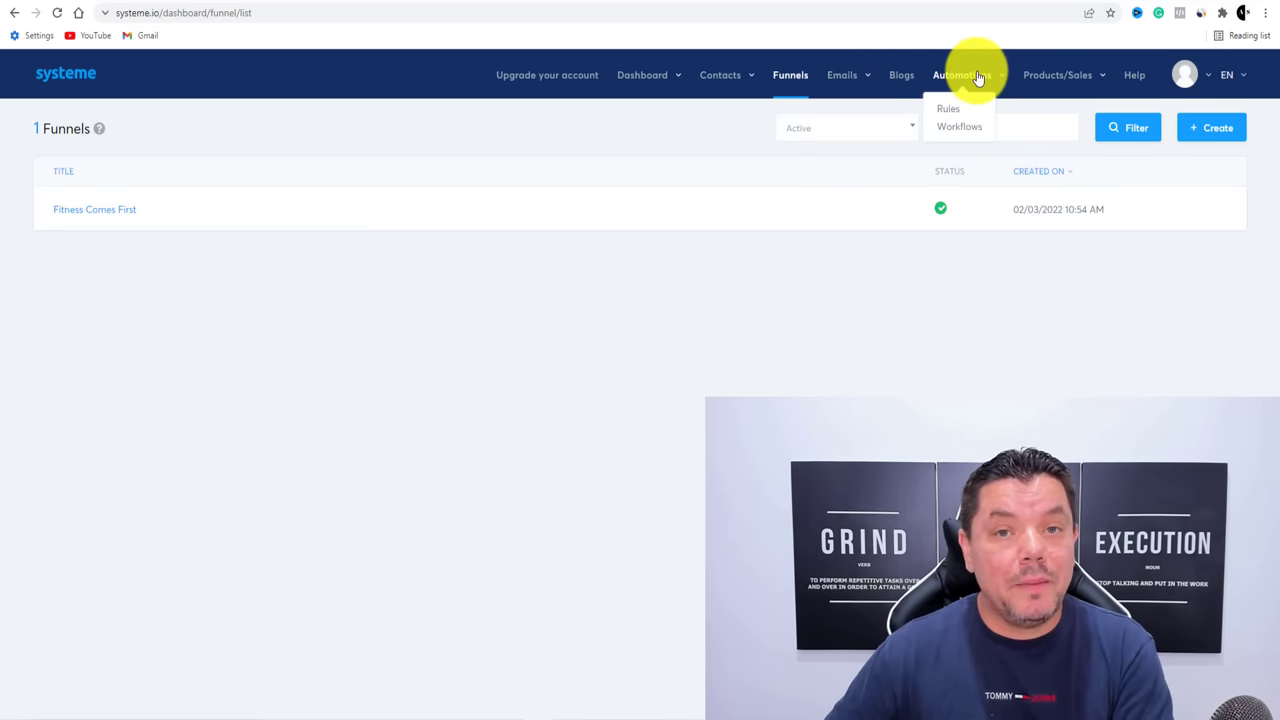
pyautogui.moveTo(1028, 77)
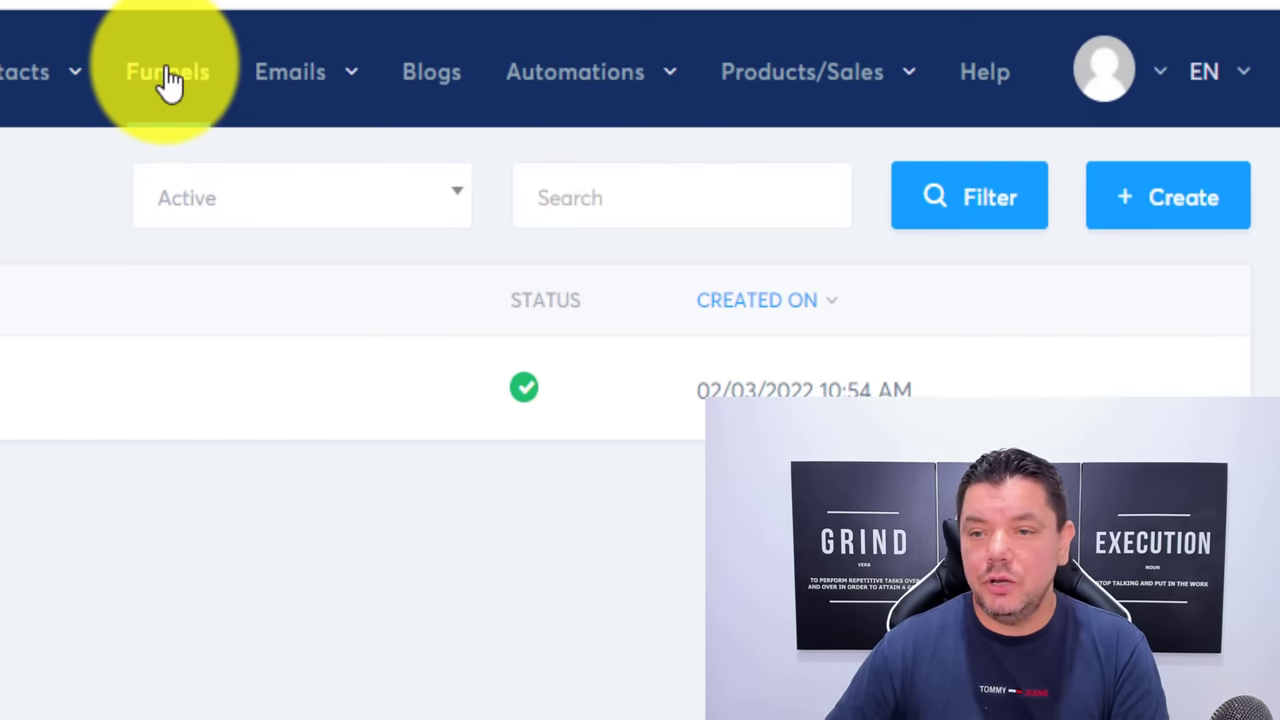
# Create a funnel named Smoothie Diet with the Build an audience goal and U.S. Dollar as its currency
pyautogui.click(1165, 208)
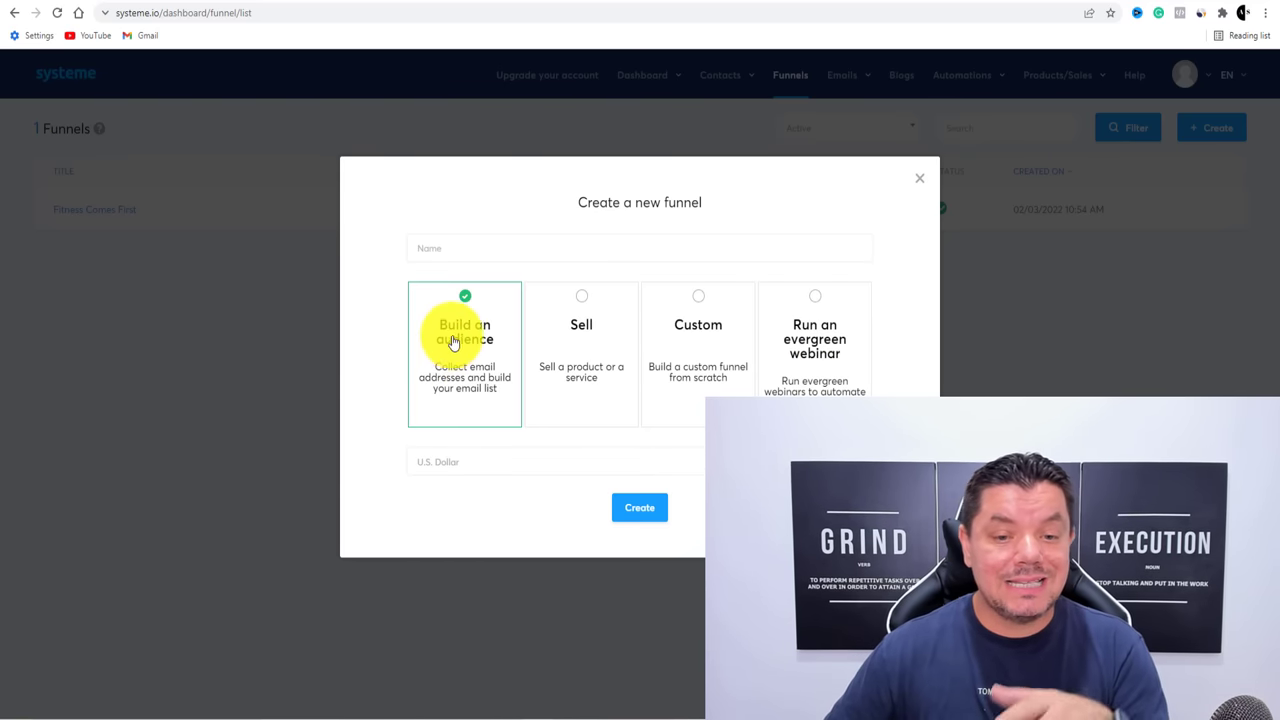
pyautogui.click(474, 250)
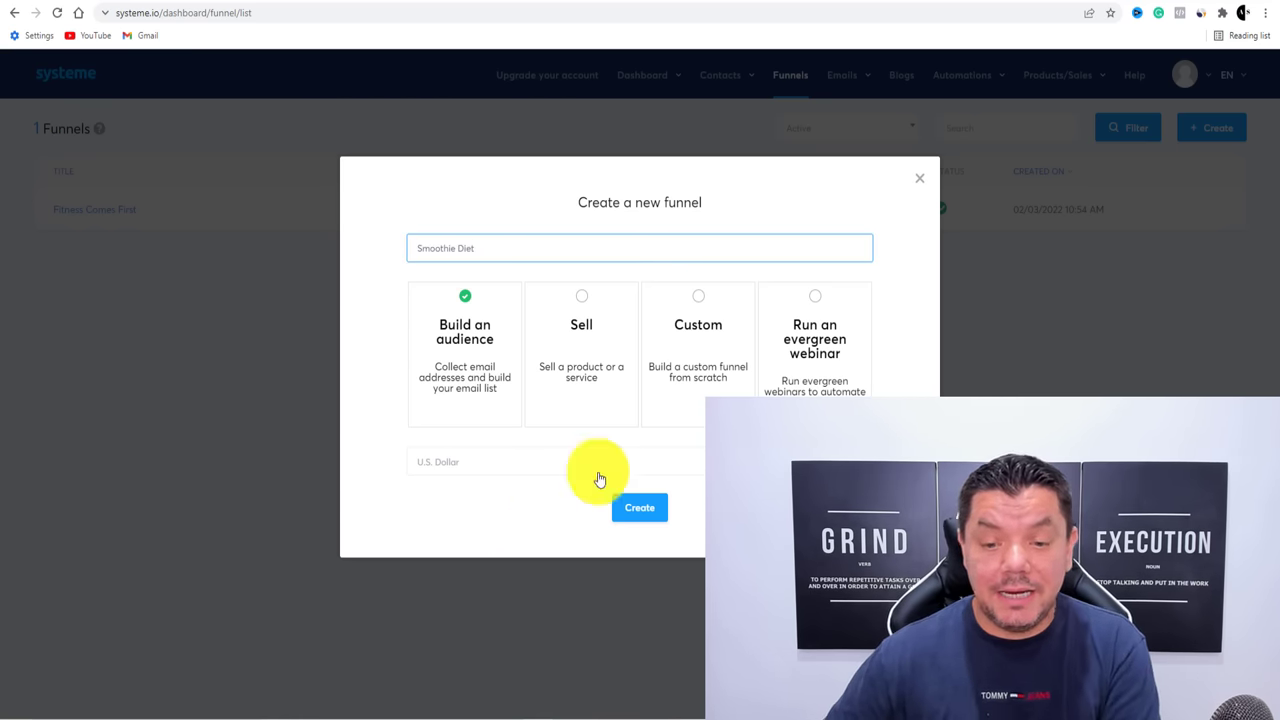
pyautogui.click(447, 463)
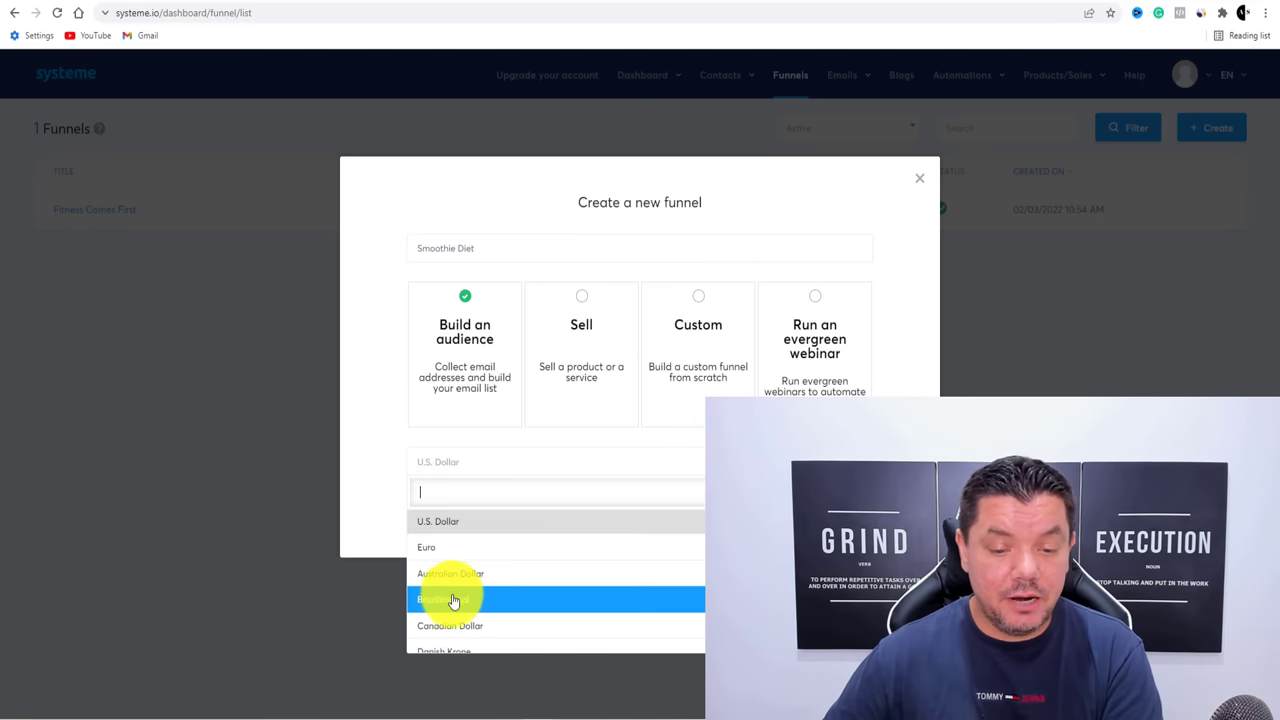
pyautogui.scroll(-5, 450, 600)
pyautogui.scroll(5, 452, 580)
pyautogui.click(449, 525)
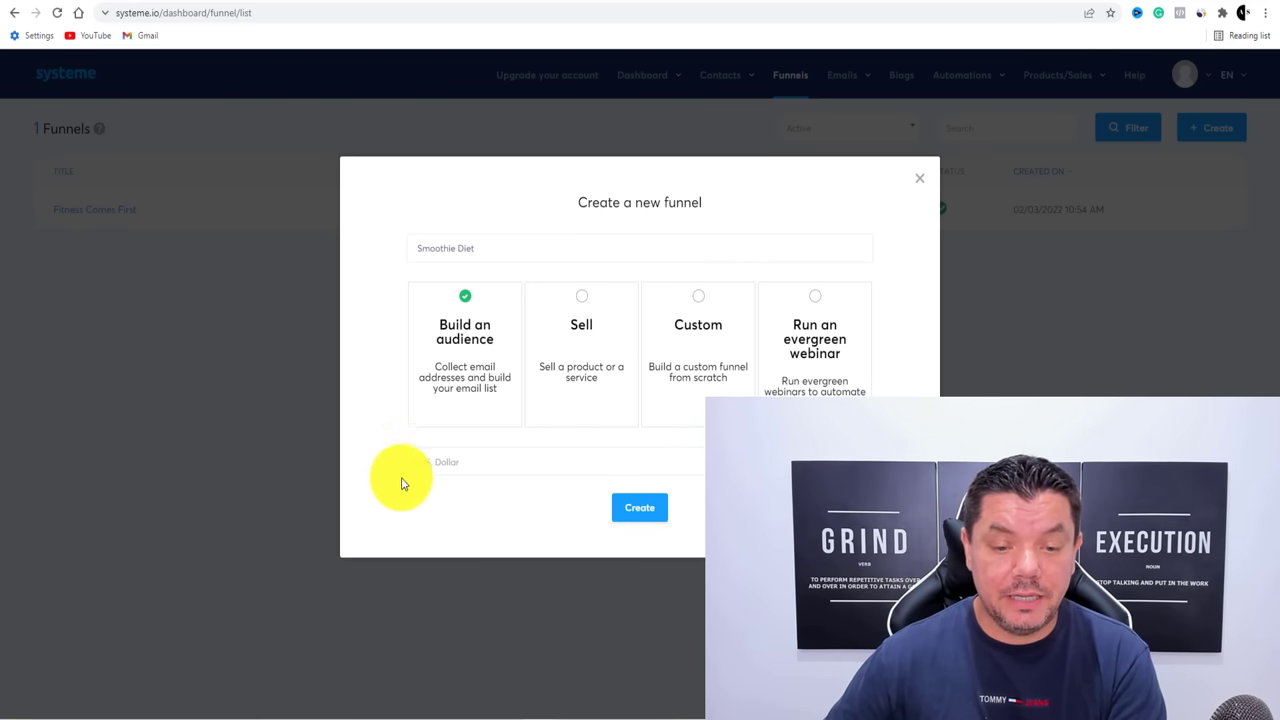
pyautogui.click(636, 510)
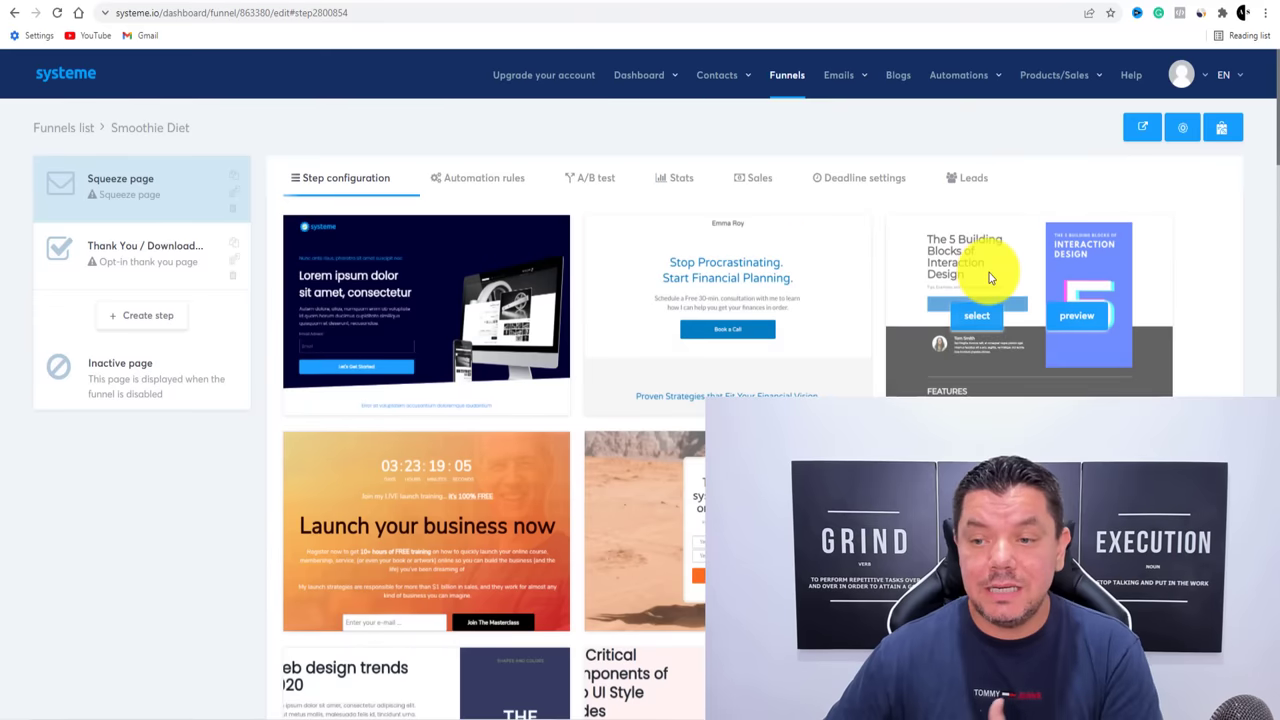
# Browse the squeeze page templates for a design suited to the Smoothie Diet offer
pyautogui.scroll(-2, 986, 266)
pyautogui.scroll(-3, 646, 240)
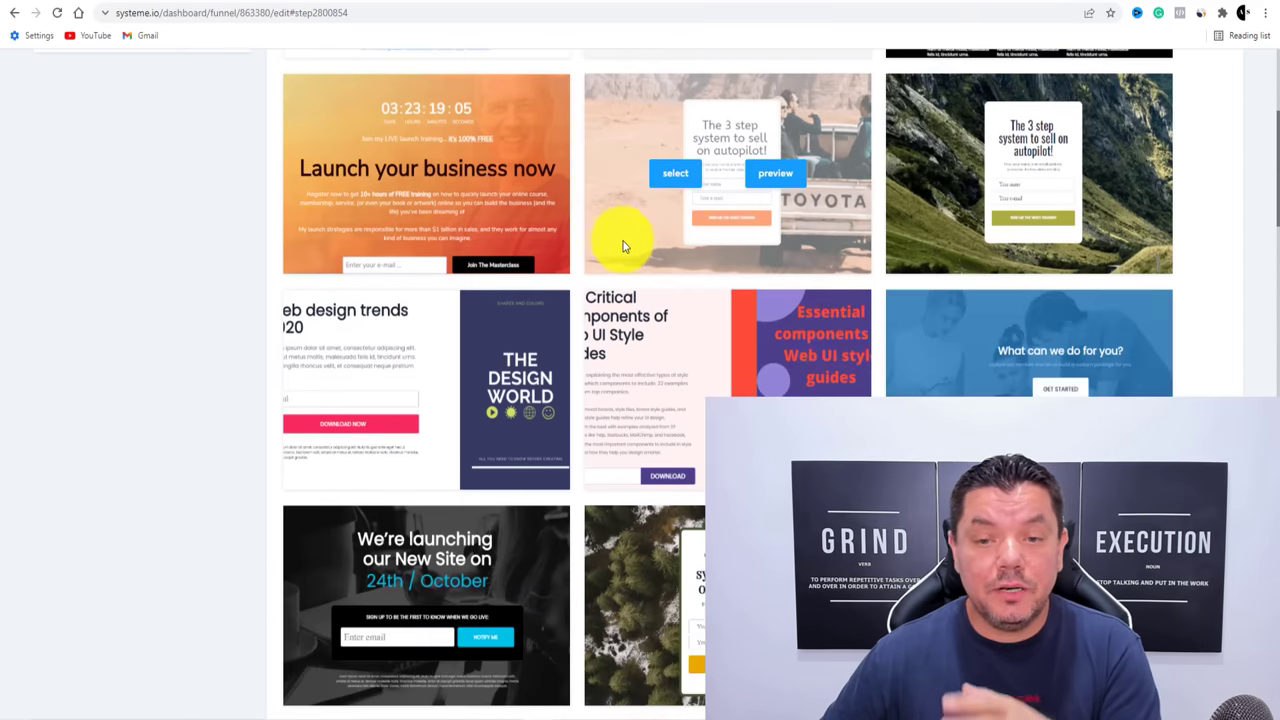
pyautogui.scroll(-2, 700, 248)
pyautogui.scroll(-6, 797, 250)
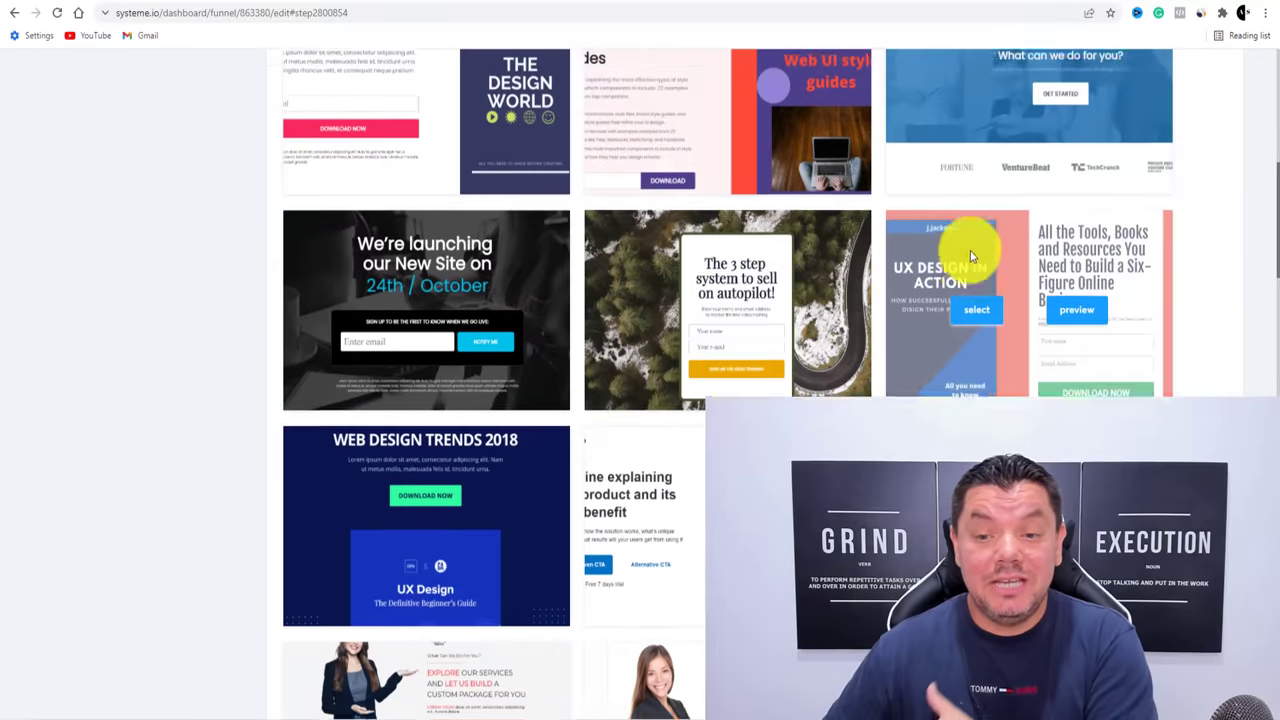
pyautogui.scroll(-10, 857, 263)
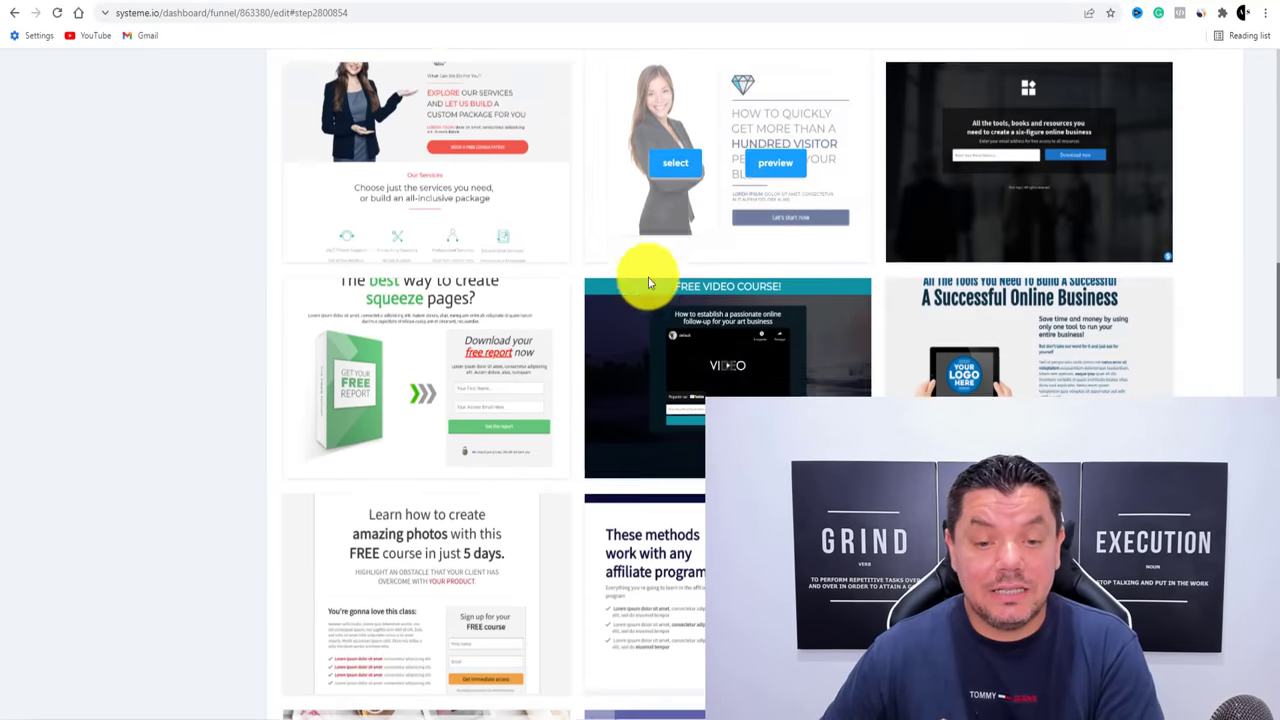
pyautogui.scroll(-9, 811, 287)
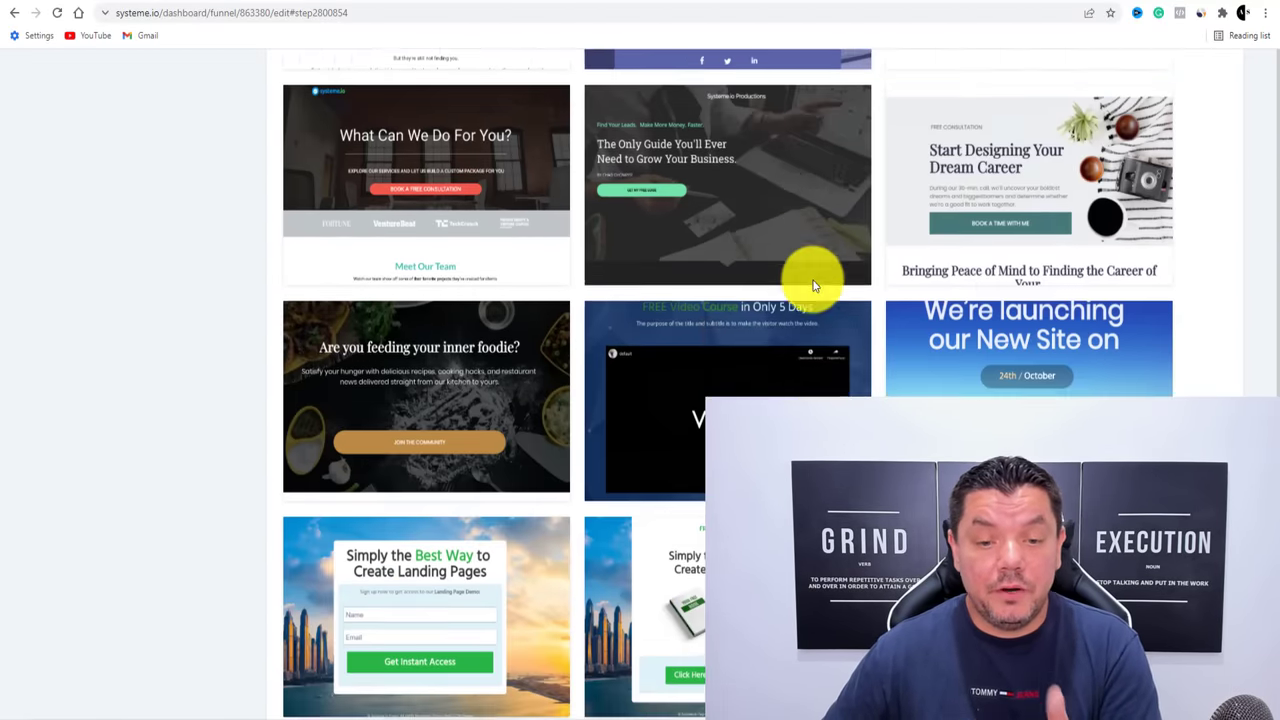
pyautogui.scroll(-8, 851, 335)
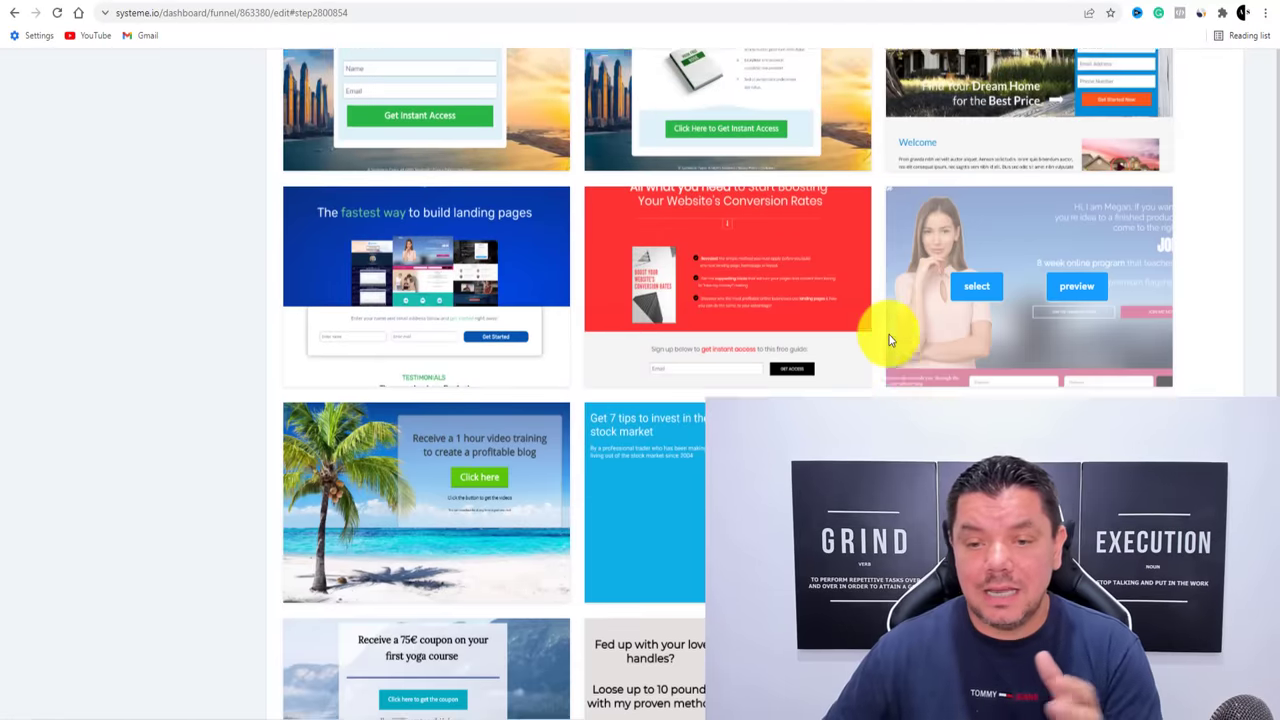
pyautogui.scroll(-3, 857, 378)
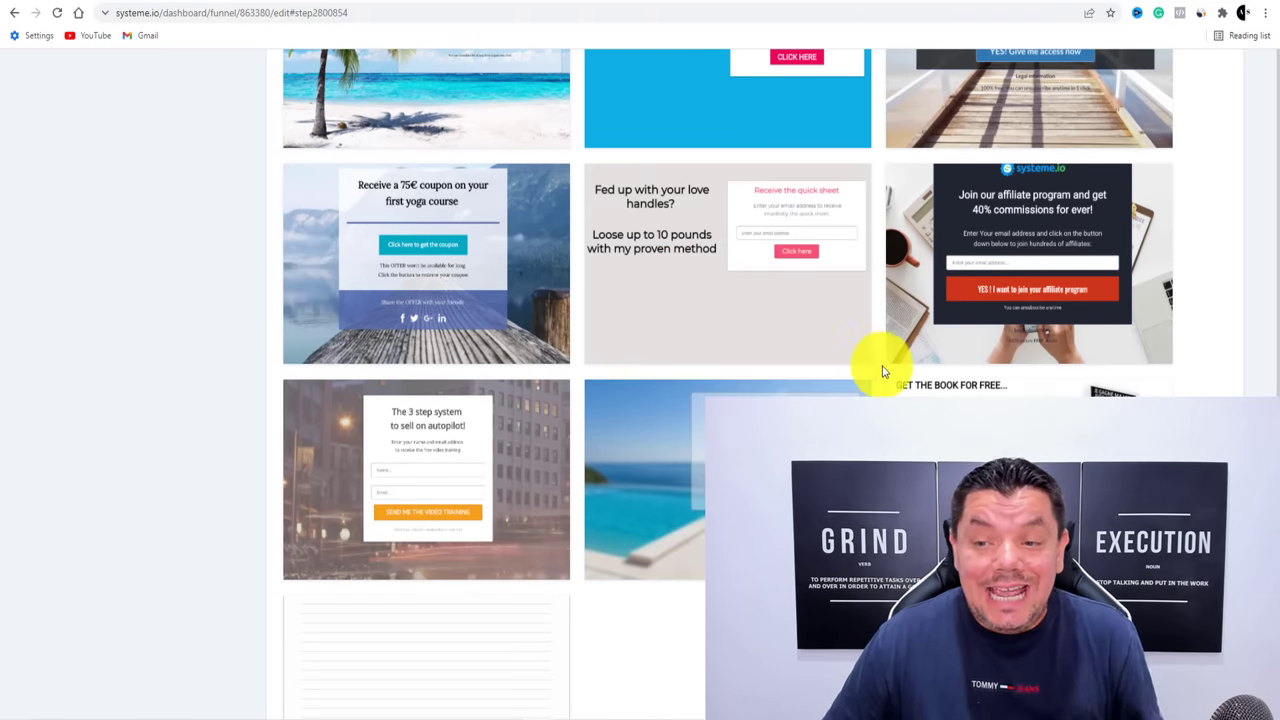
pyautogui.moveTo(1009, 204)
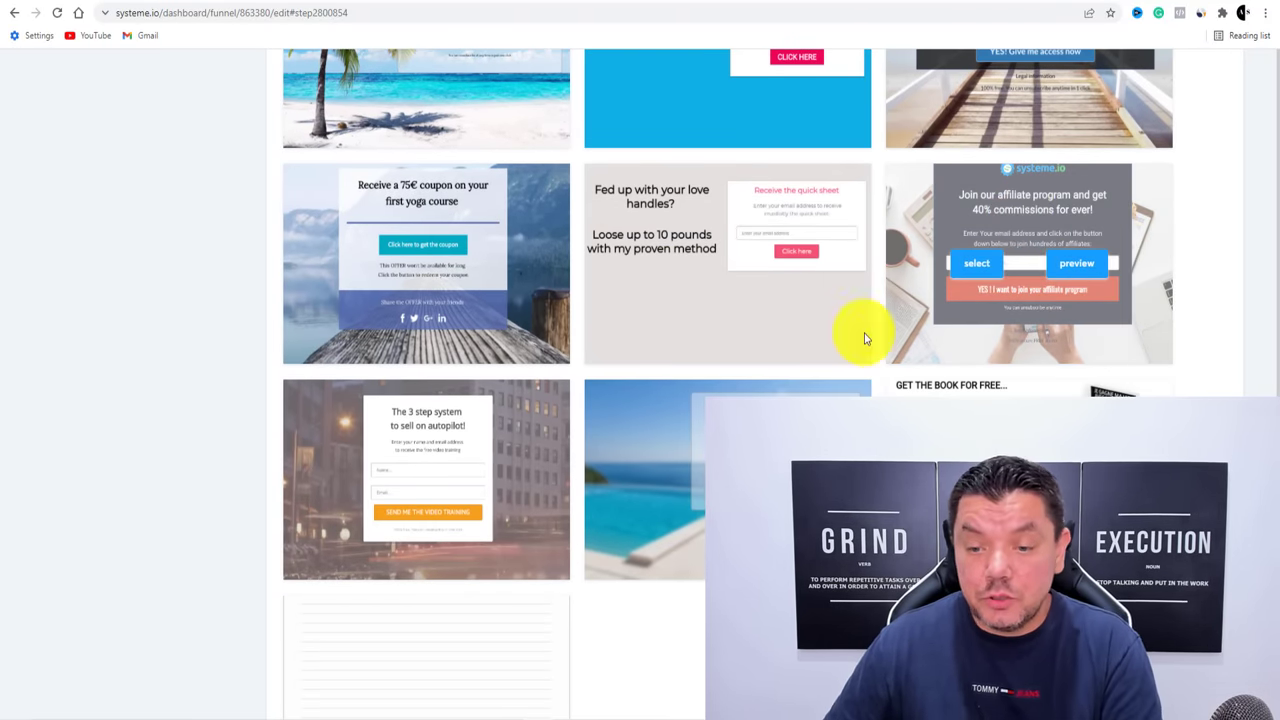
pyautogui.scroll(10, 500, 390)
pyautogui.scroll(5, 618, 350)
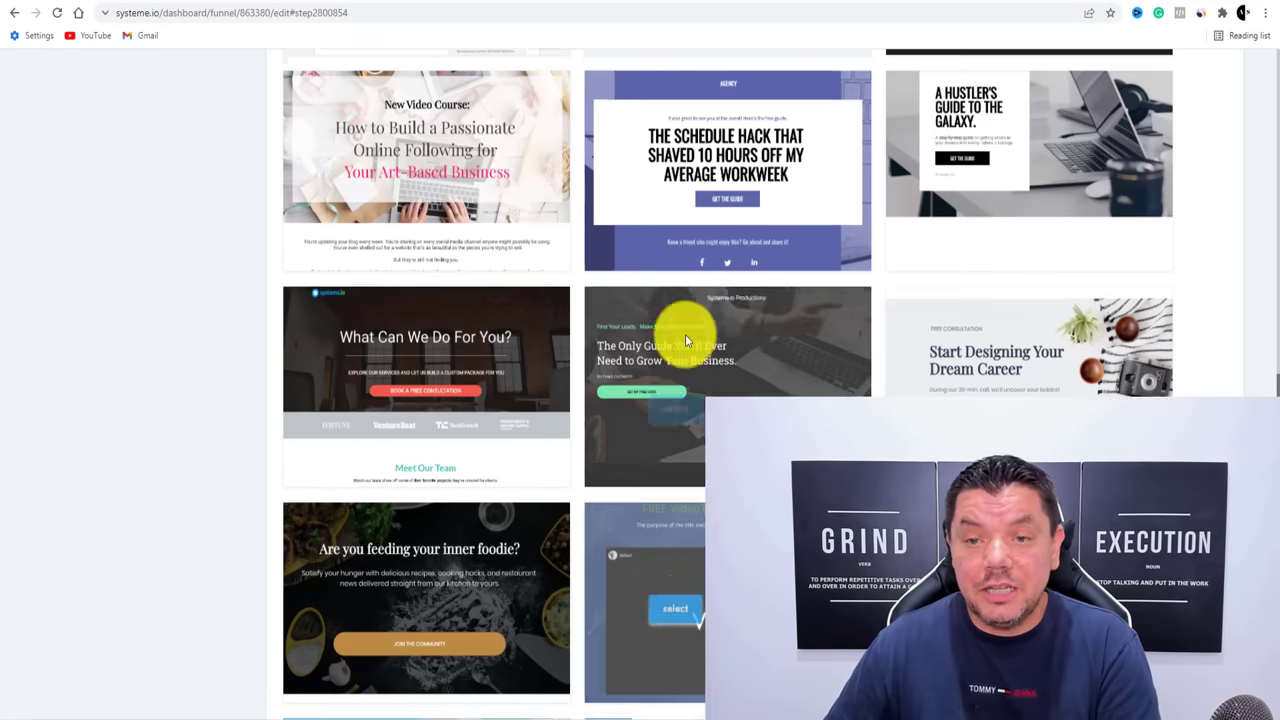
pyautogui.scroll(-12, 732, 343)
pyautogui.scroll(-1, 790, 330)
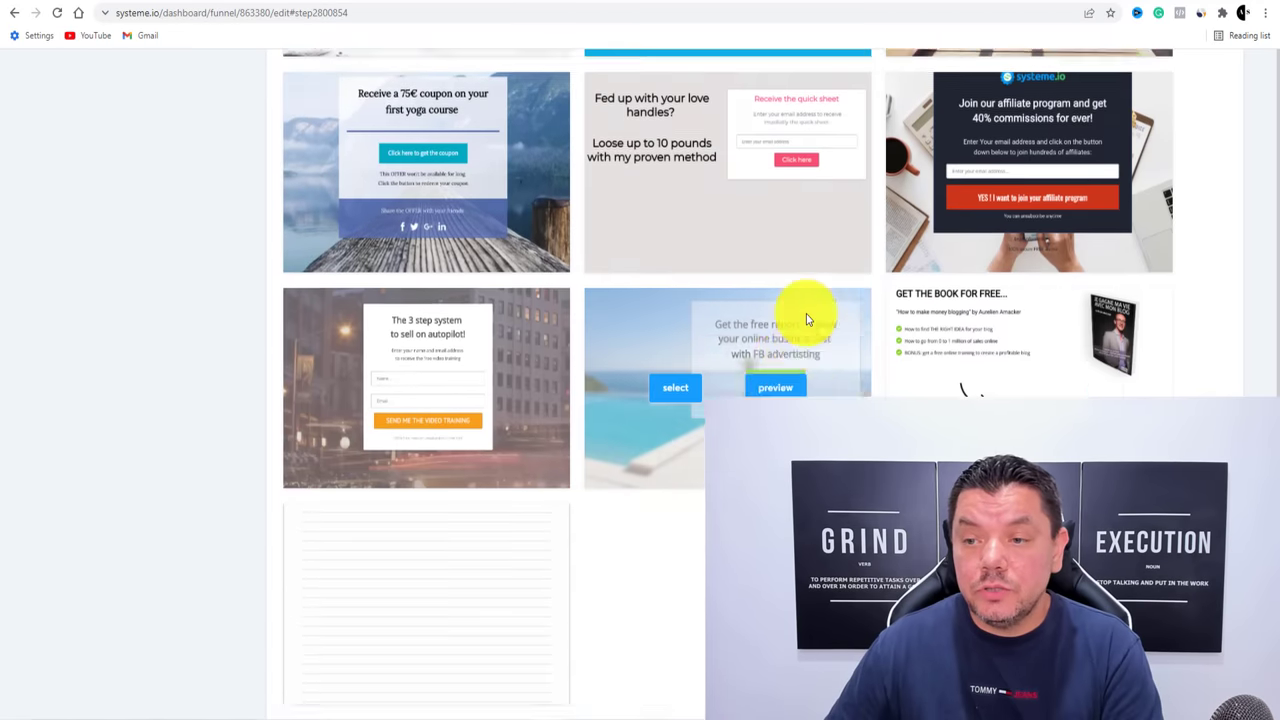
# Preview the "Join our affiliate program and get 40% commissions for ever!" template and select it for the squeeze page
pyautogui.scroll(4, 870, 335)
pyautogui.click(1073, 395)
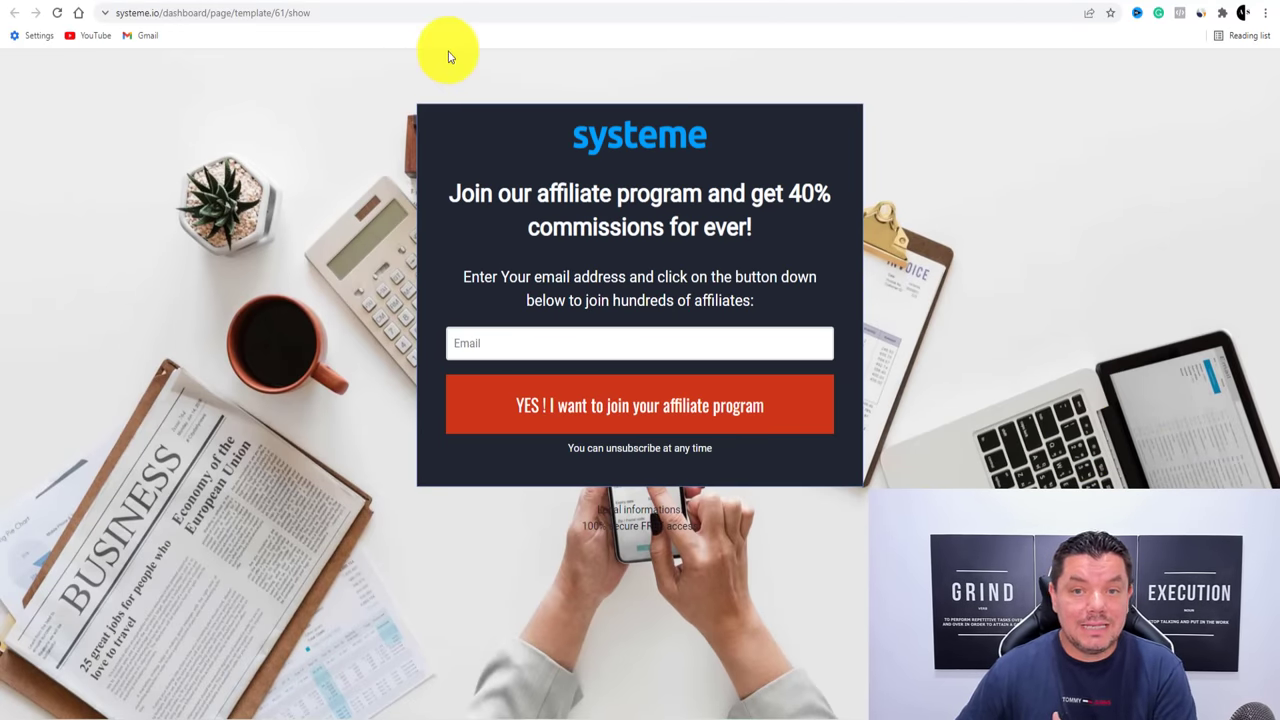
pyautogui.click(728, 4)
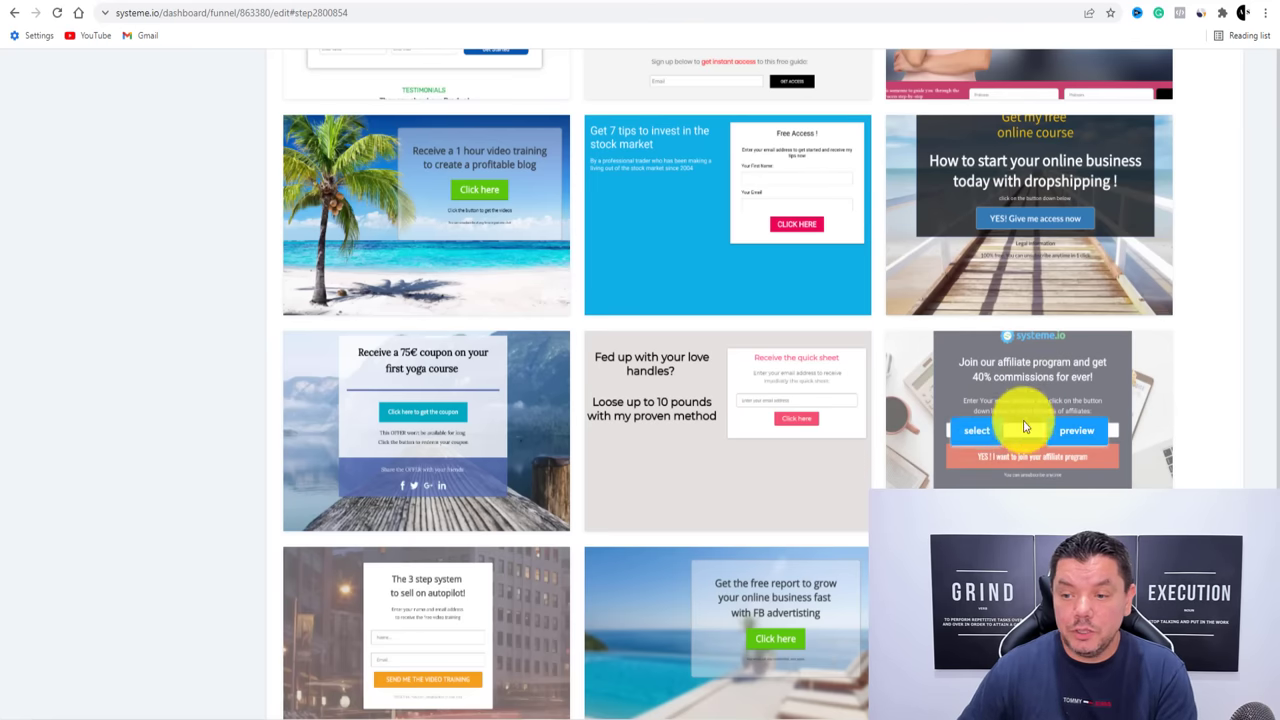
pyautogui.click(970, 400)
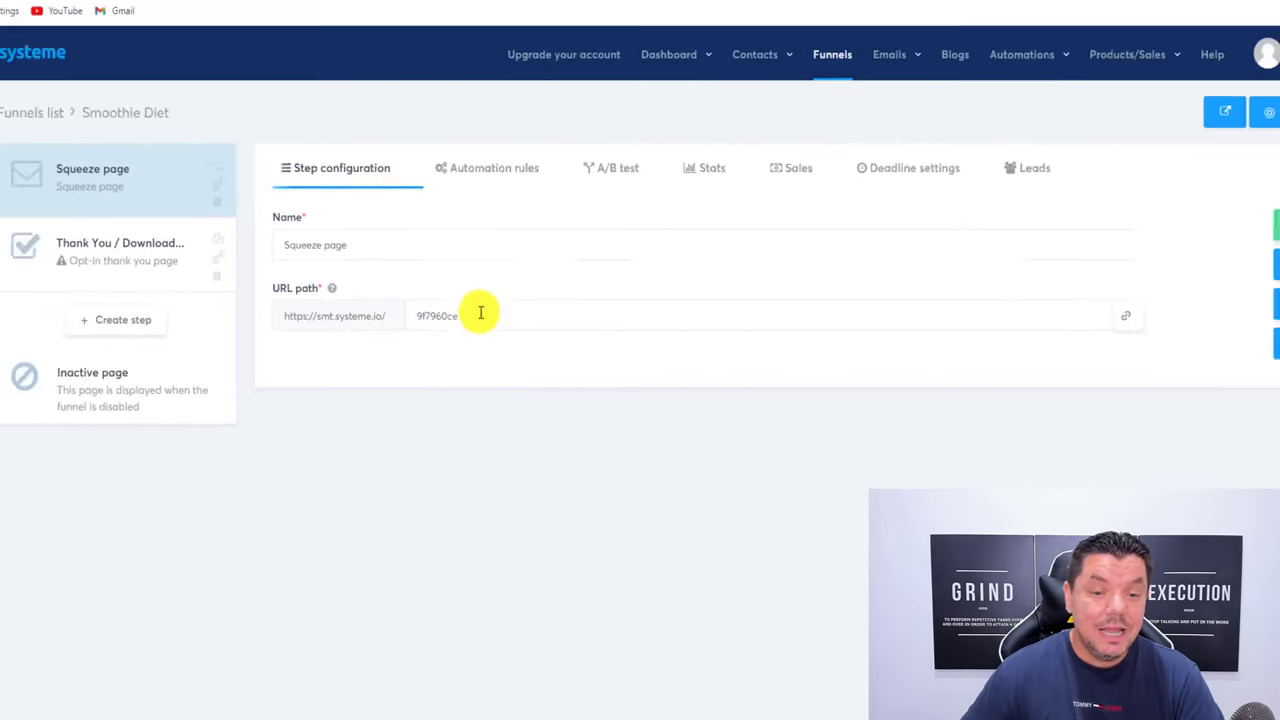
# Set the squeeze page's URL path to smoothiediet
pyautogui.moveTo(460, 315); pyautogui.dragTo(432, 318)
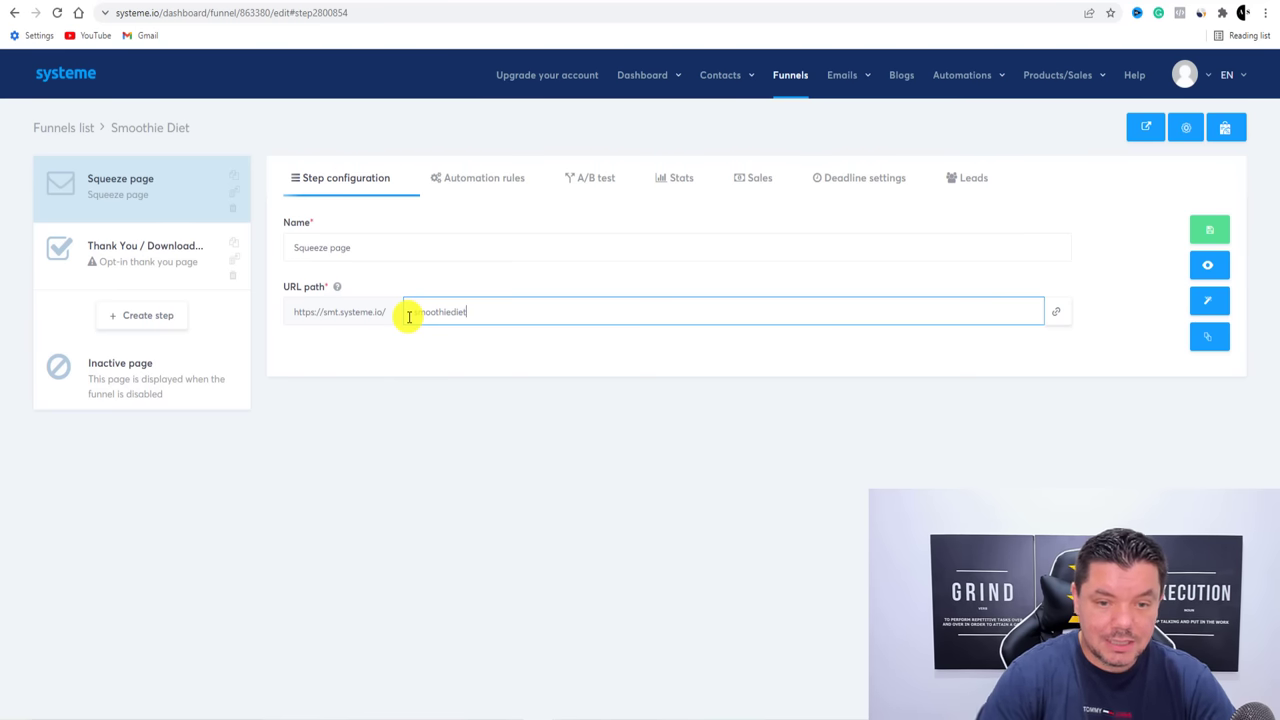
pyautogui.doubleClick(409, 317)
pyautogui.write('smooth')
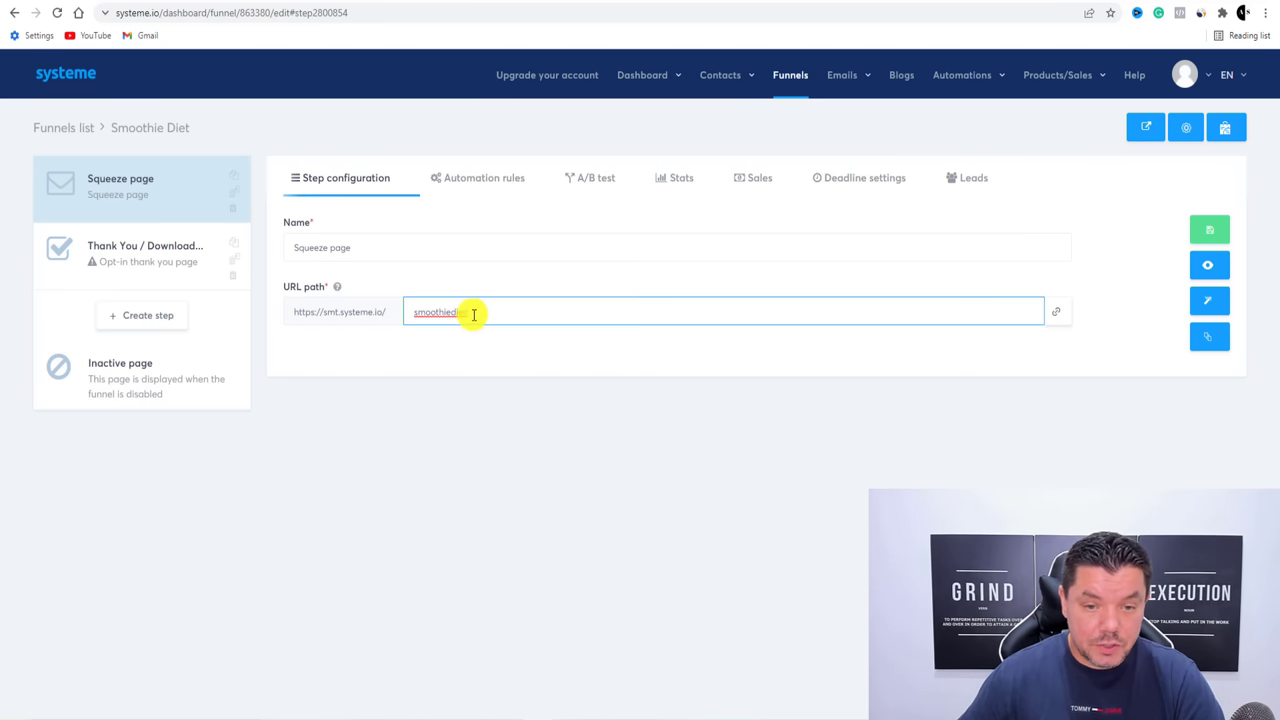
pyautogui.moveTo(474, 314); pyautogui.dragTo(409, 317)
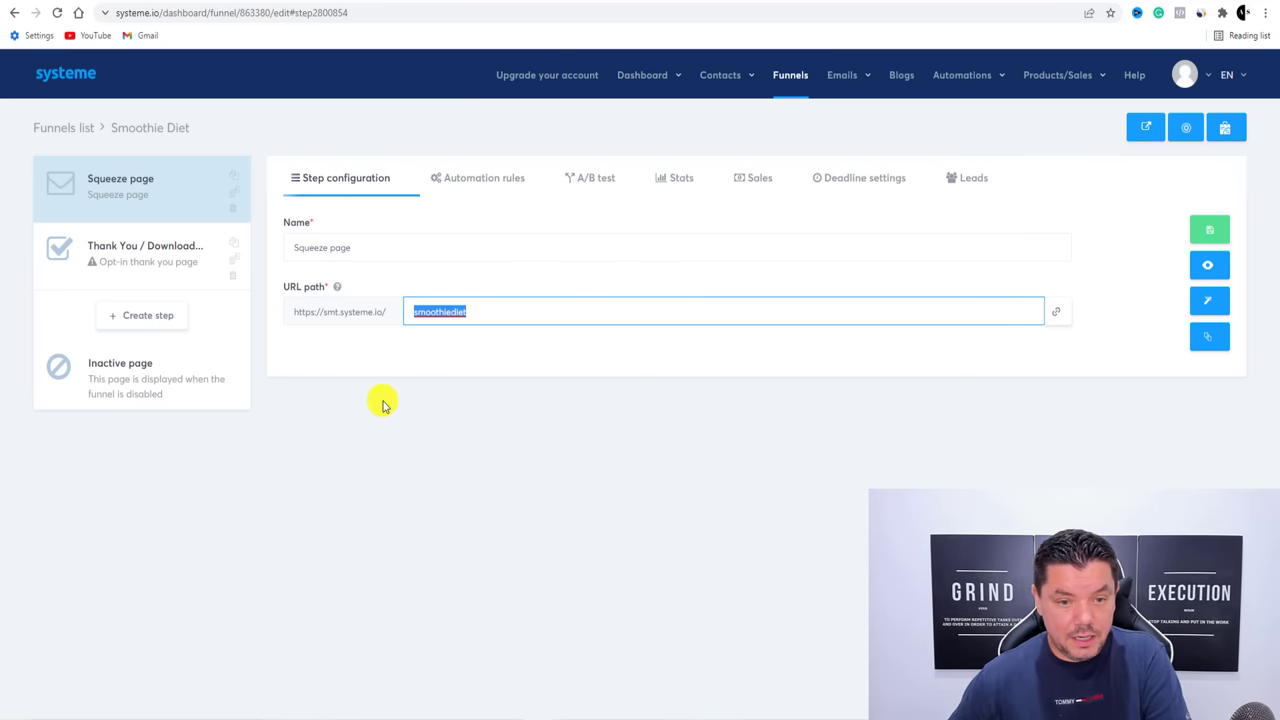
# Rename the squeeze page step as smoothiediet, save the step configuration and open the page for editing
pyautogui.moveTo(380, 249); pyautogui.dragTo(310, 250)
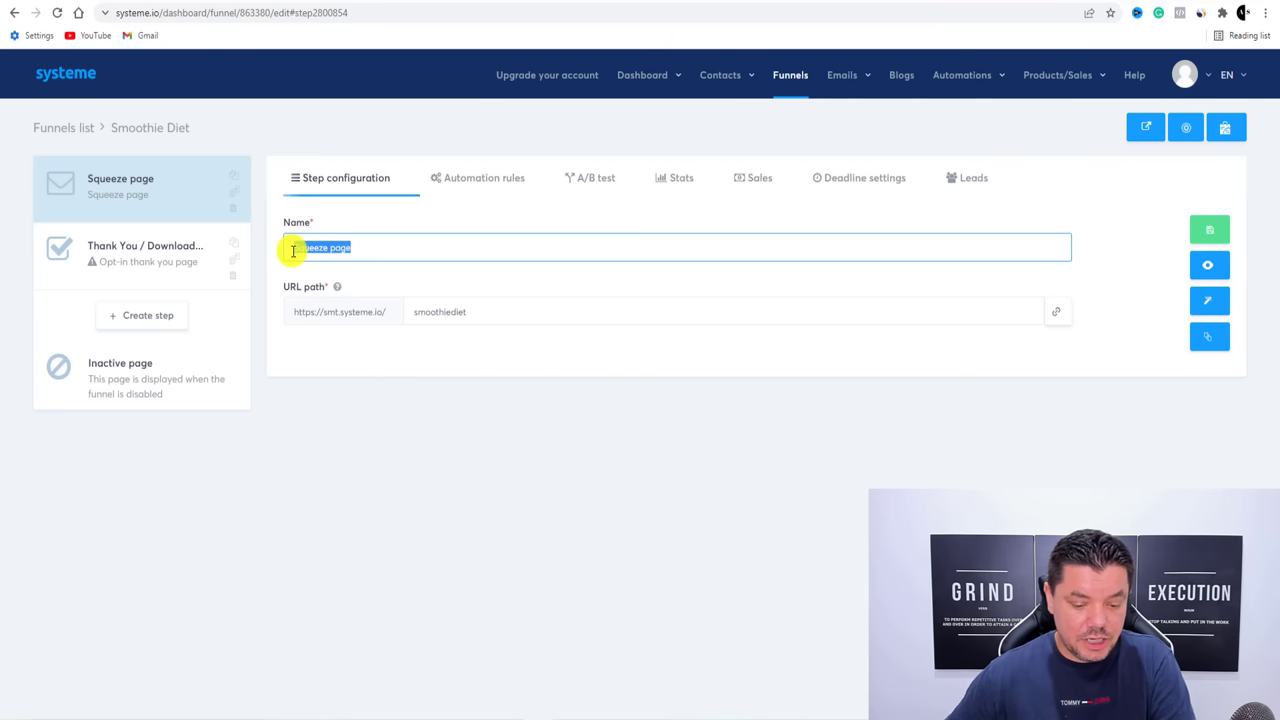
pyautogui.click(1208, 224)
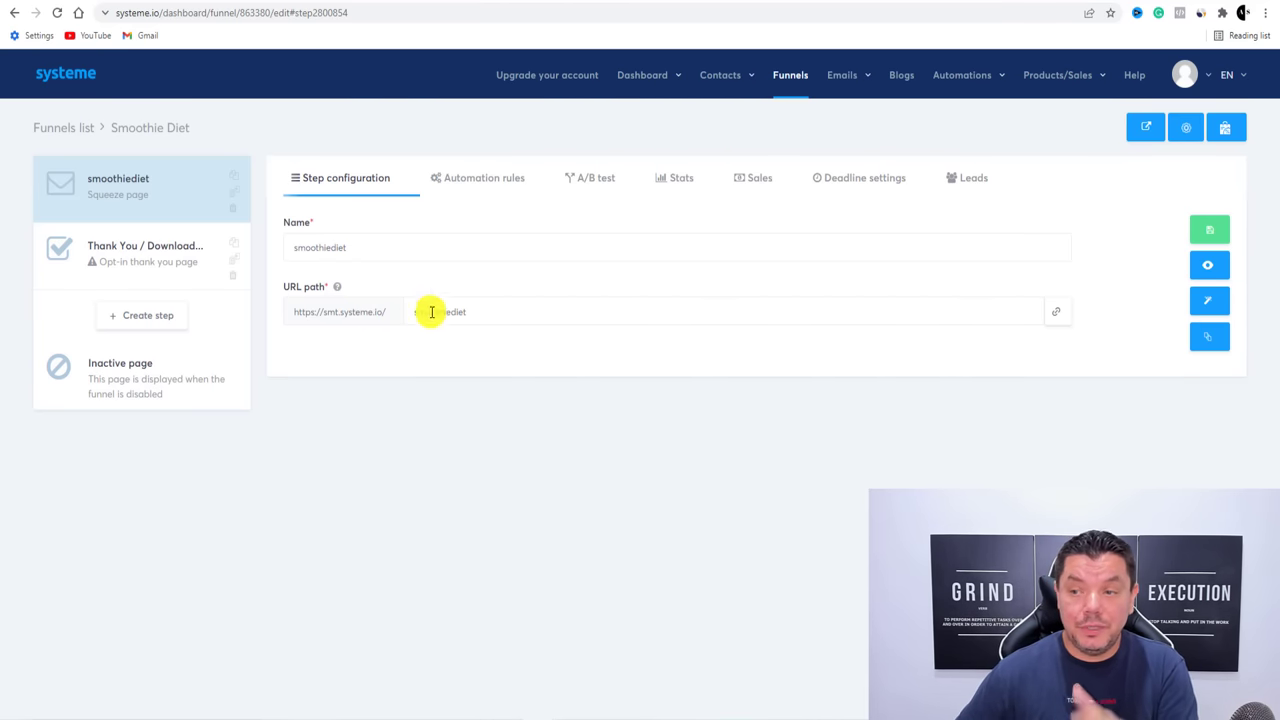
pyautogui.click(1214, 231)
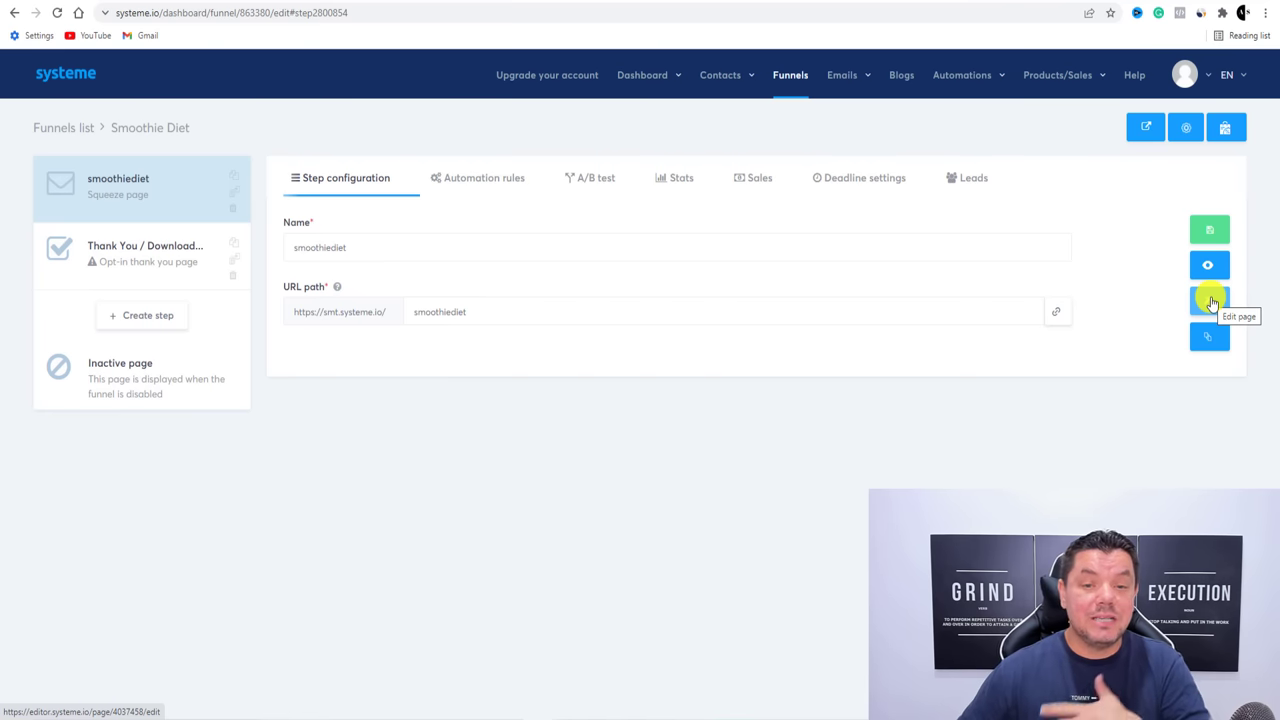
pyautogui.click(1212, 303)
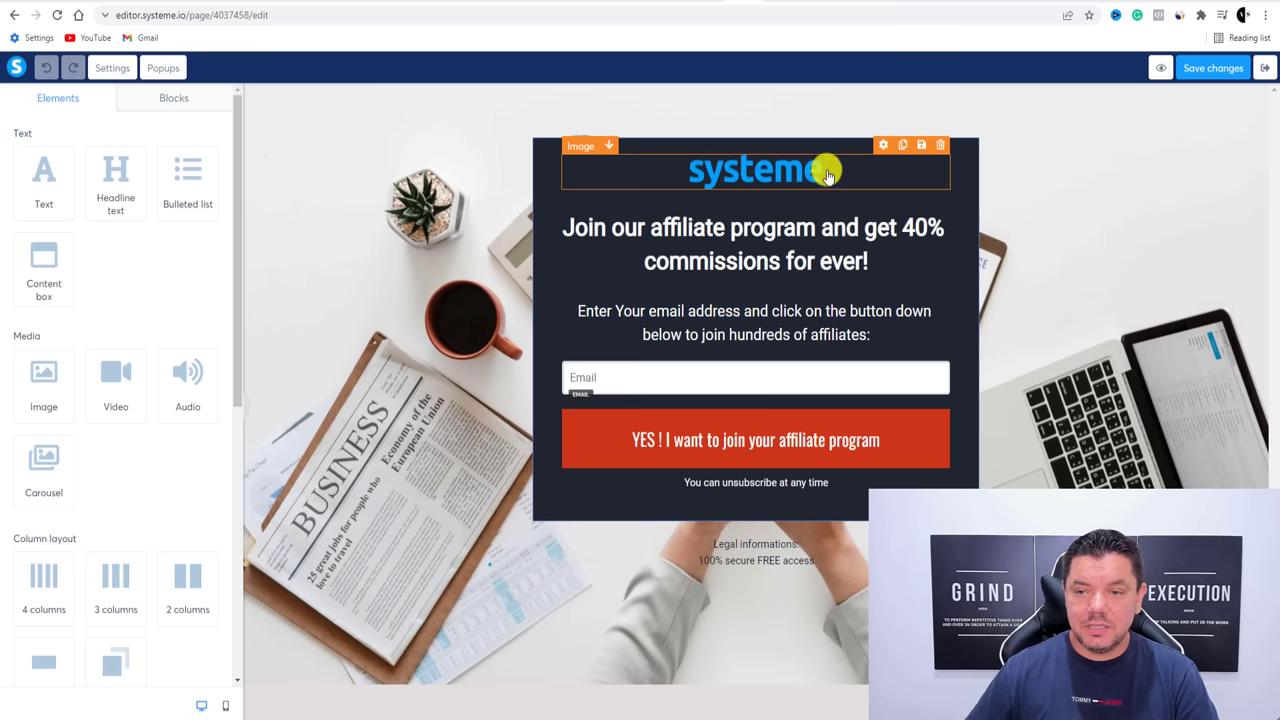
# Delete the systeme logo image from above the squeeze page headline
pyautogui.click(945, 148)
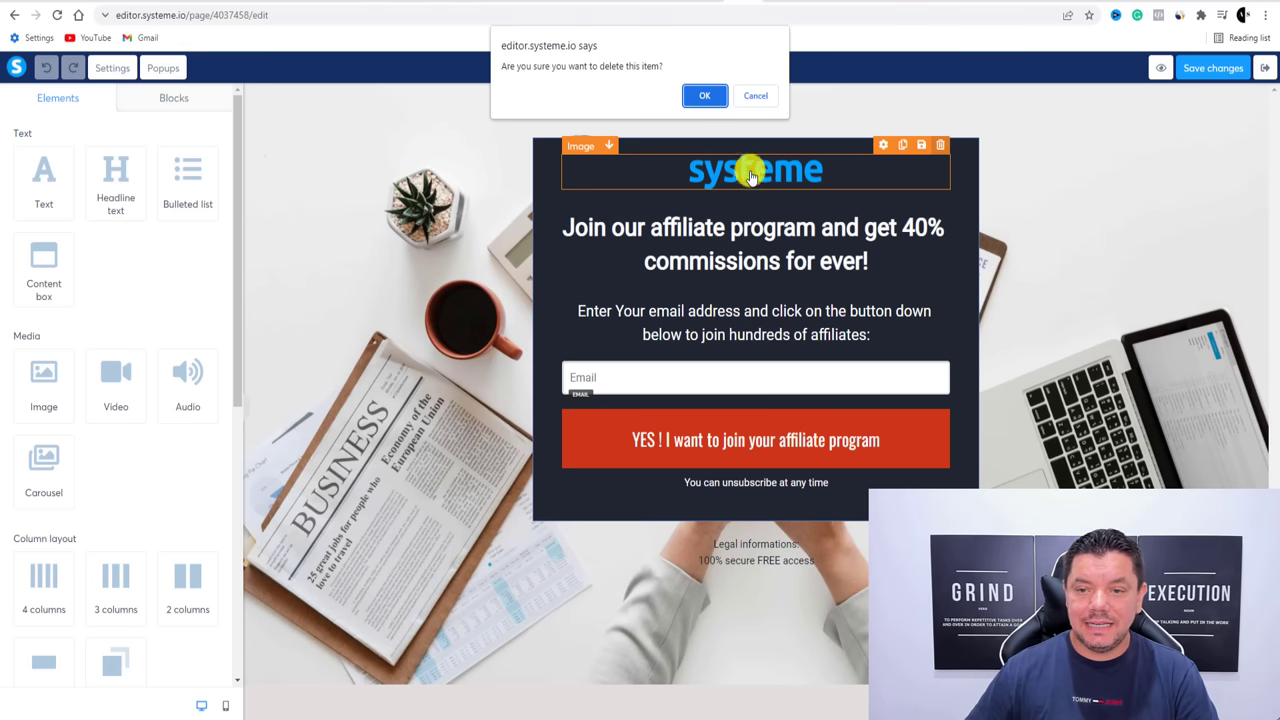
pyautogui.click(704, 95)
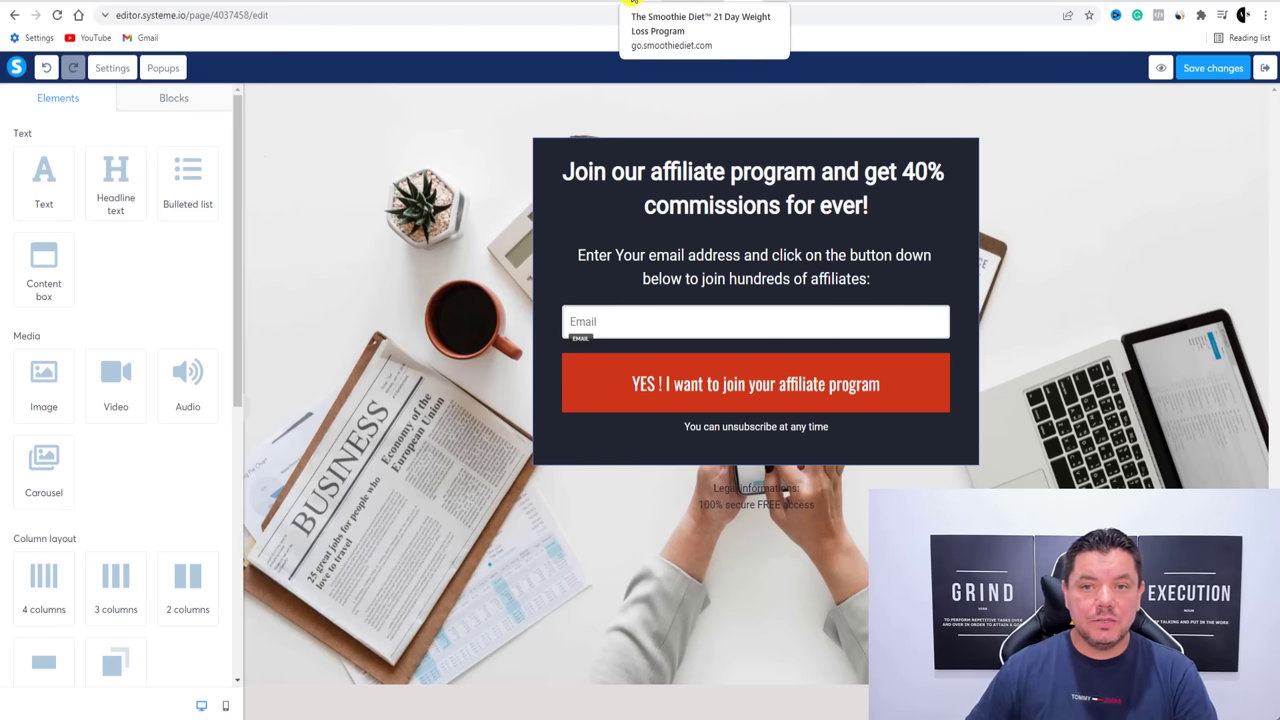
# Review The Smoothie Diet sales page for its headline, testimonials and 21-day program wording to use on the squeeze page
pyautogui.click(633, 3)
pyautogui.scroll(-1, 674, 201)
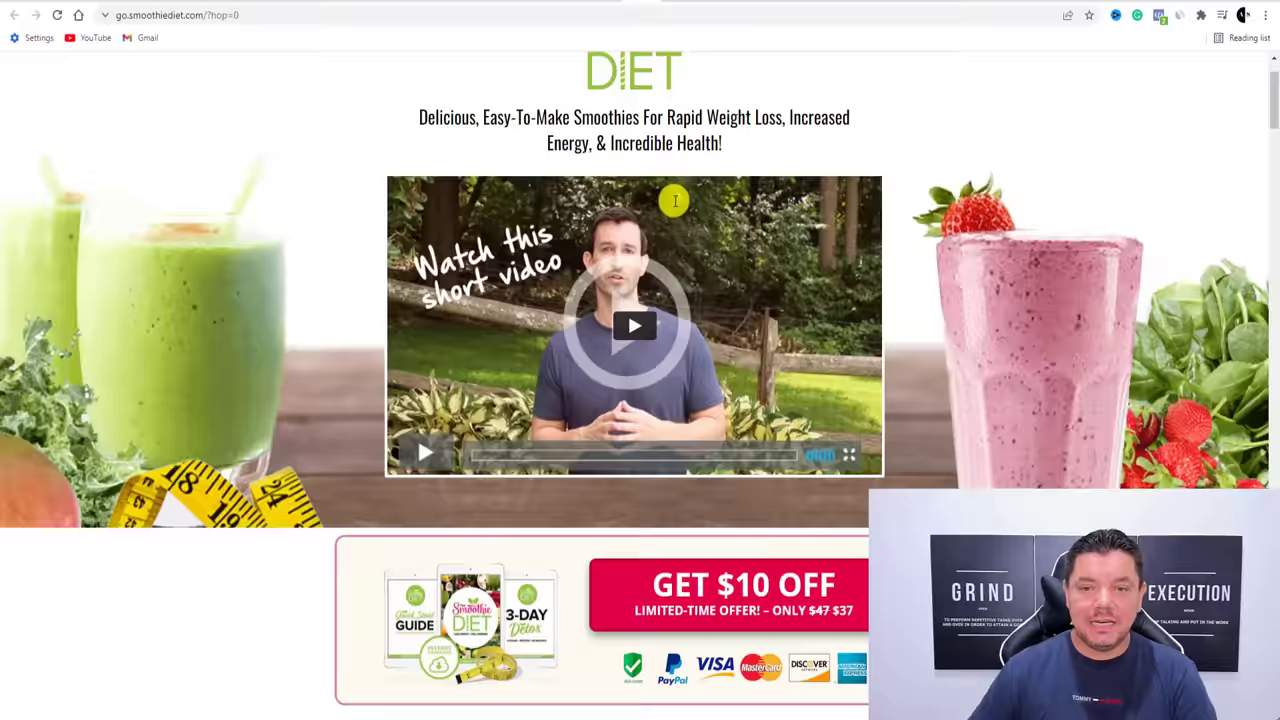
pyautogui.scroll(-6, 674, 201)
pyautogui.scroll(7, 671, 277)
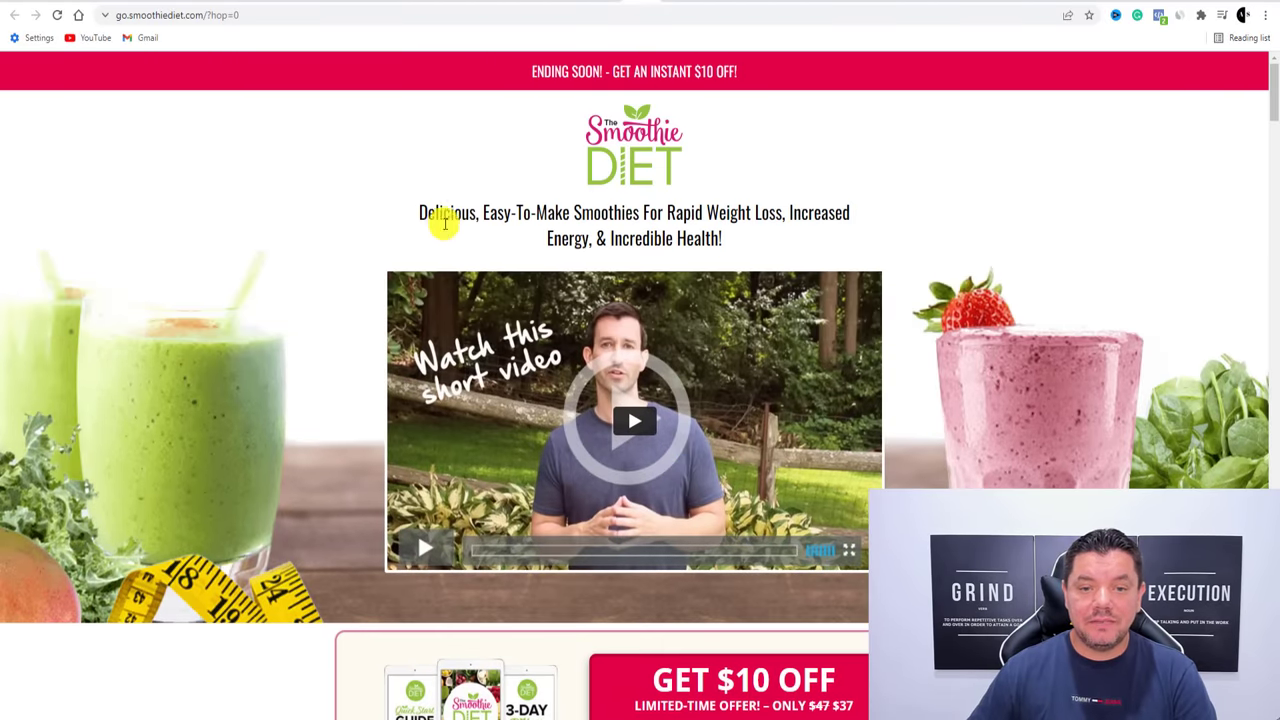
pyautogui.moveTo(422, 212); pyautogui.dragTo(738, 244)
pyautogui.click(752, 247)
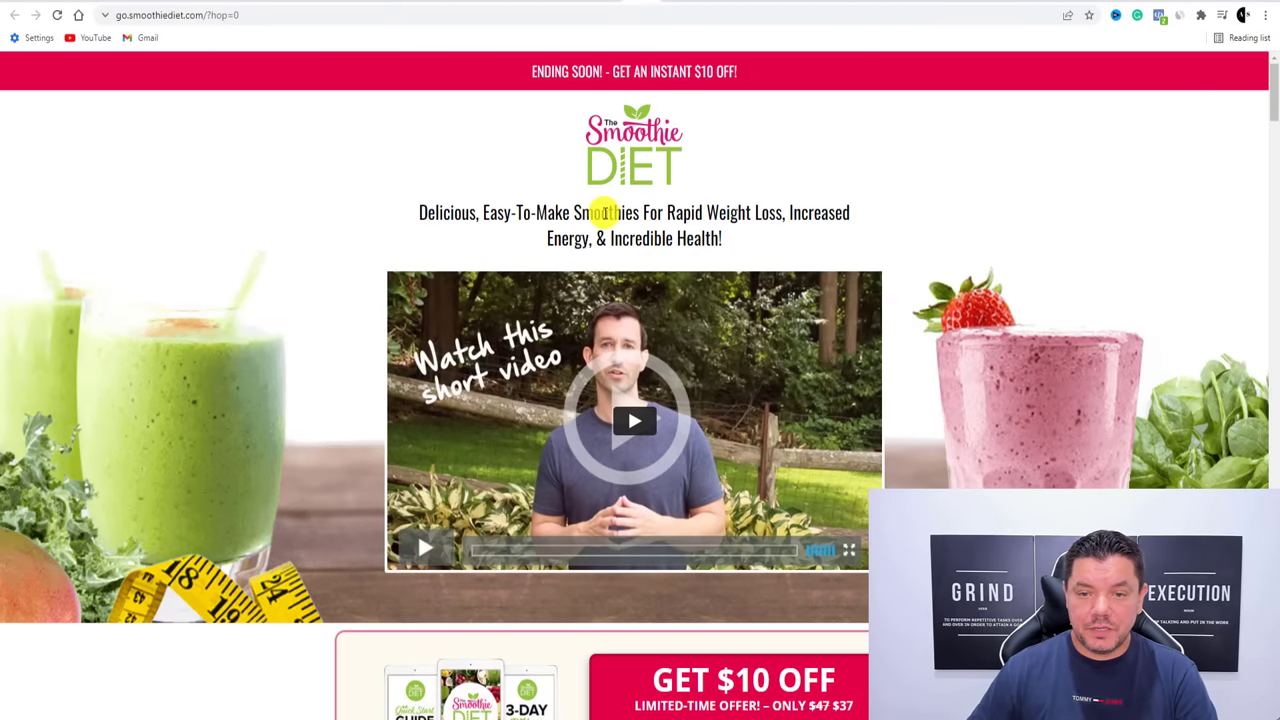
pyautogui.scroll(-20, 620, 135)
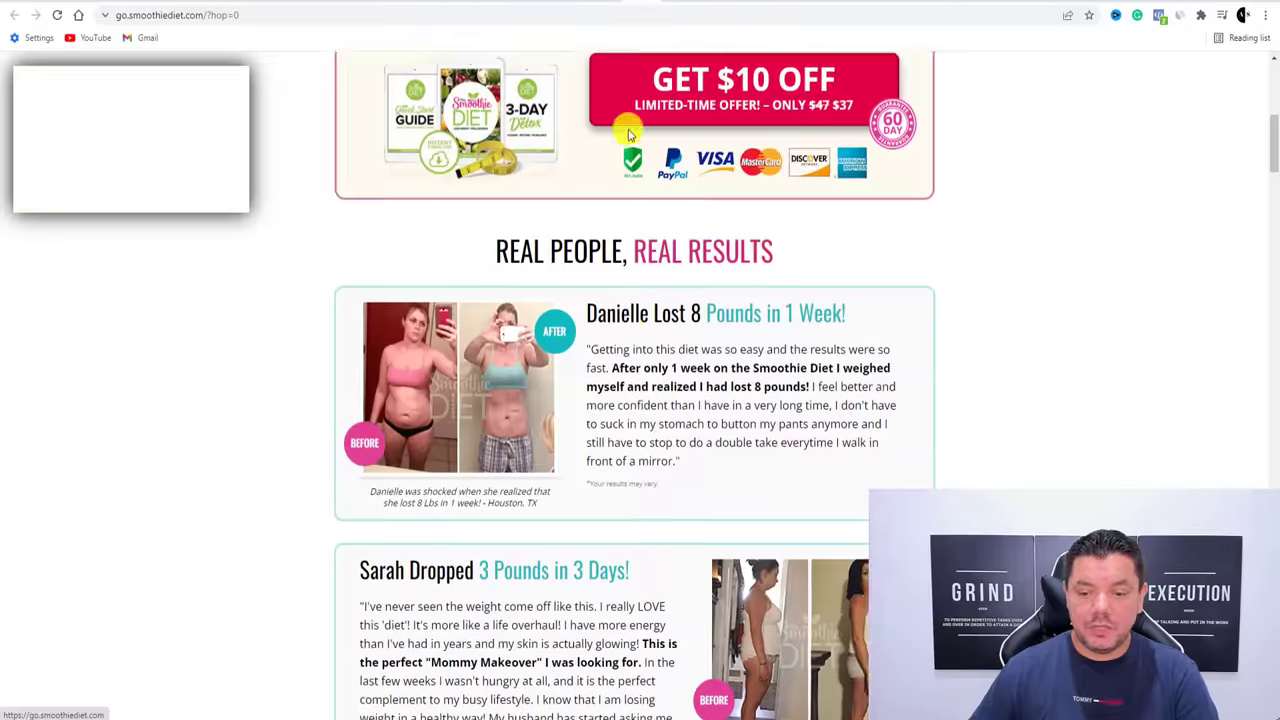
pyautogui.scroll(4, 423, 189)
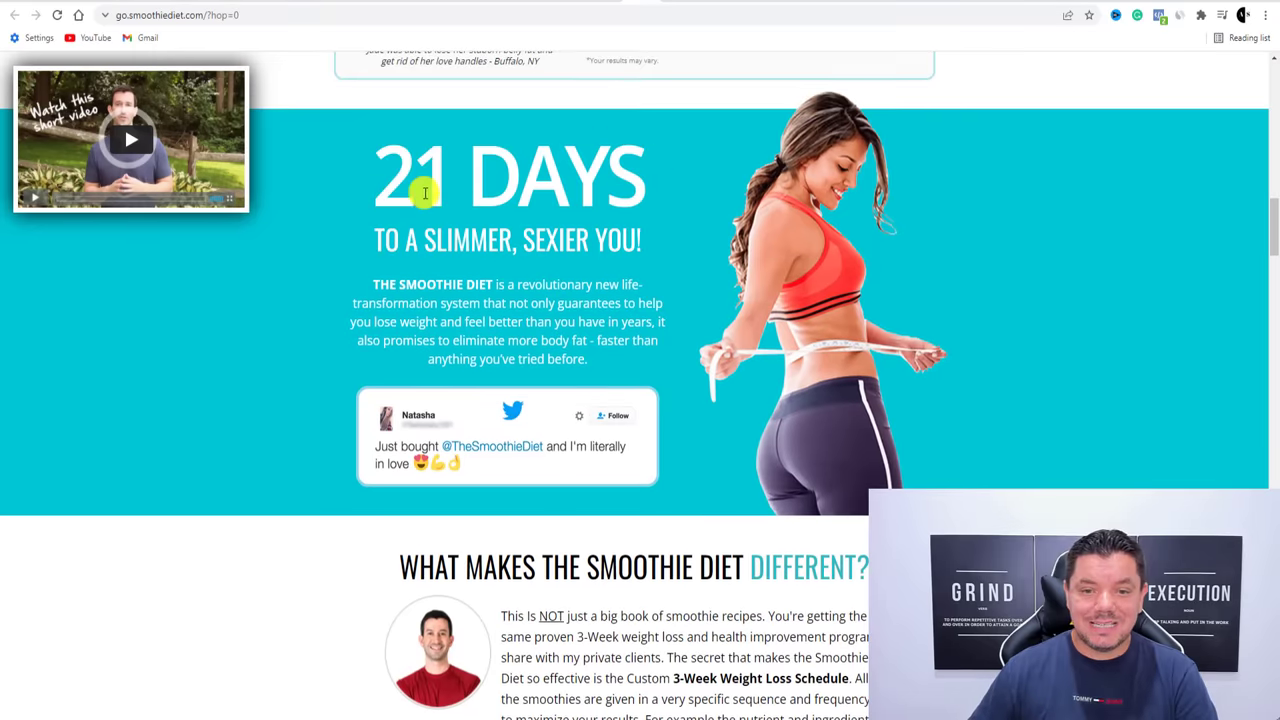
pyautogui.scroll(-5, 425, 192)
pyautogui.scroll(-6, 428, 189)
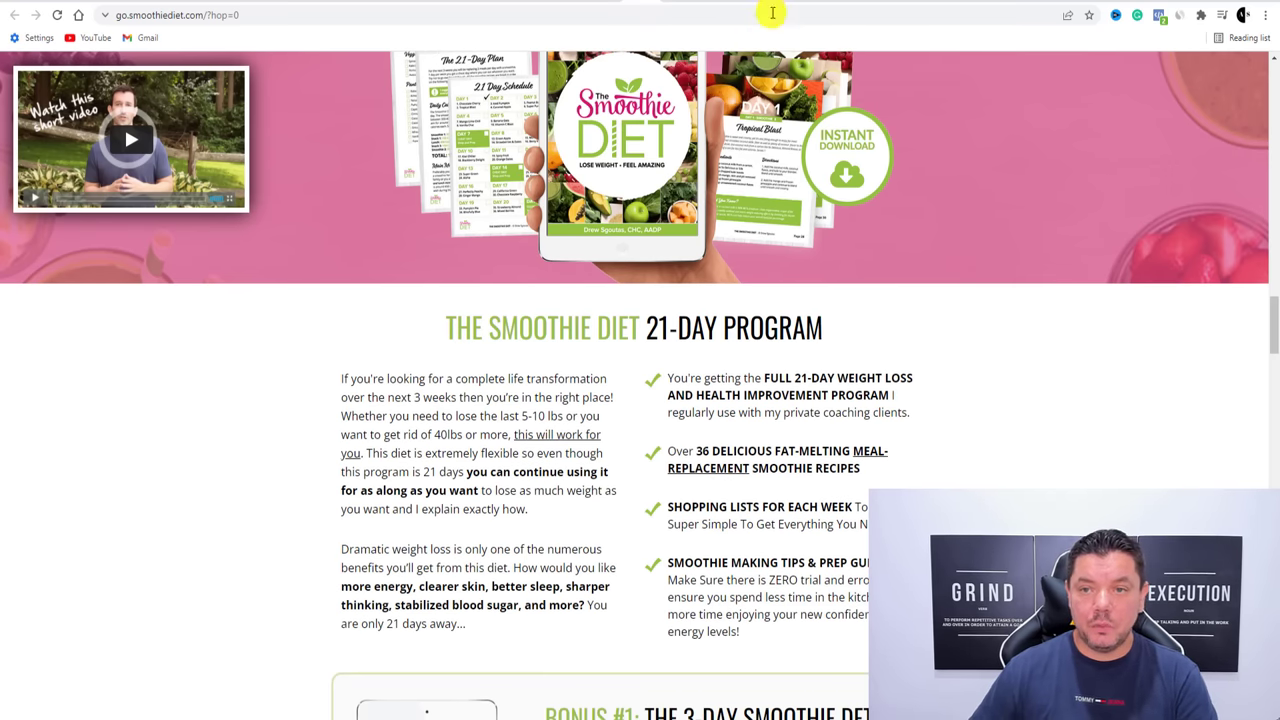
# Return to the systeme.io page editor and replace the headline with "Get Your 21 Day Smoothie Diet Program Here:"
pyautogui.click(736, 5)
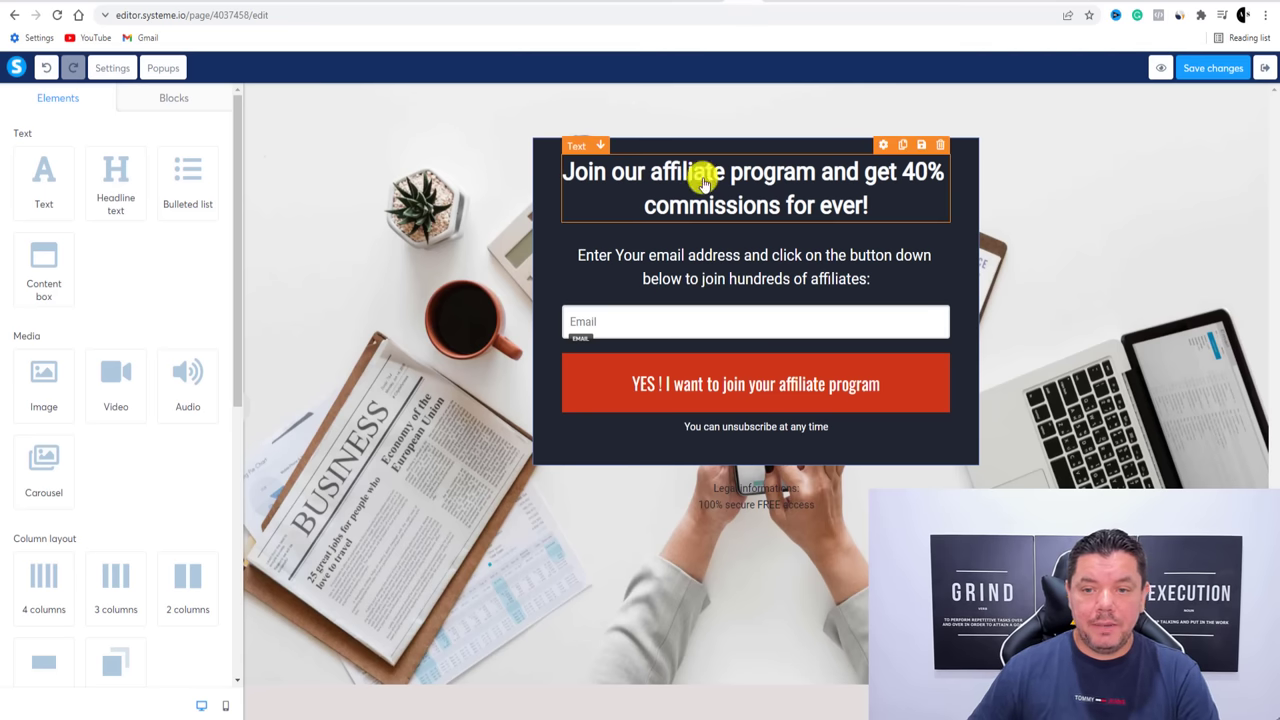
pyautogui.click(866, 208)
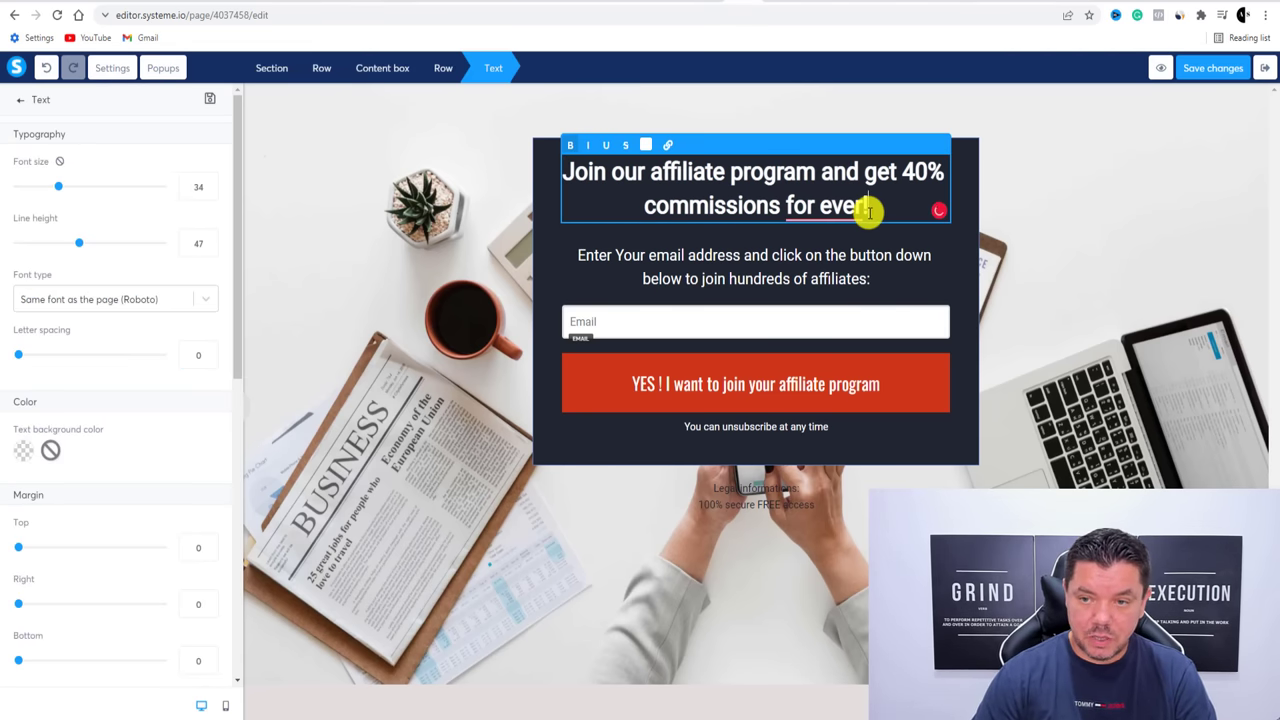
pyautogui.hotkey('ctrl', 'a')
pyautogui.write('Get Your 21 Day Smoothie Diet Program Here:')
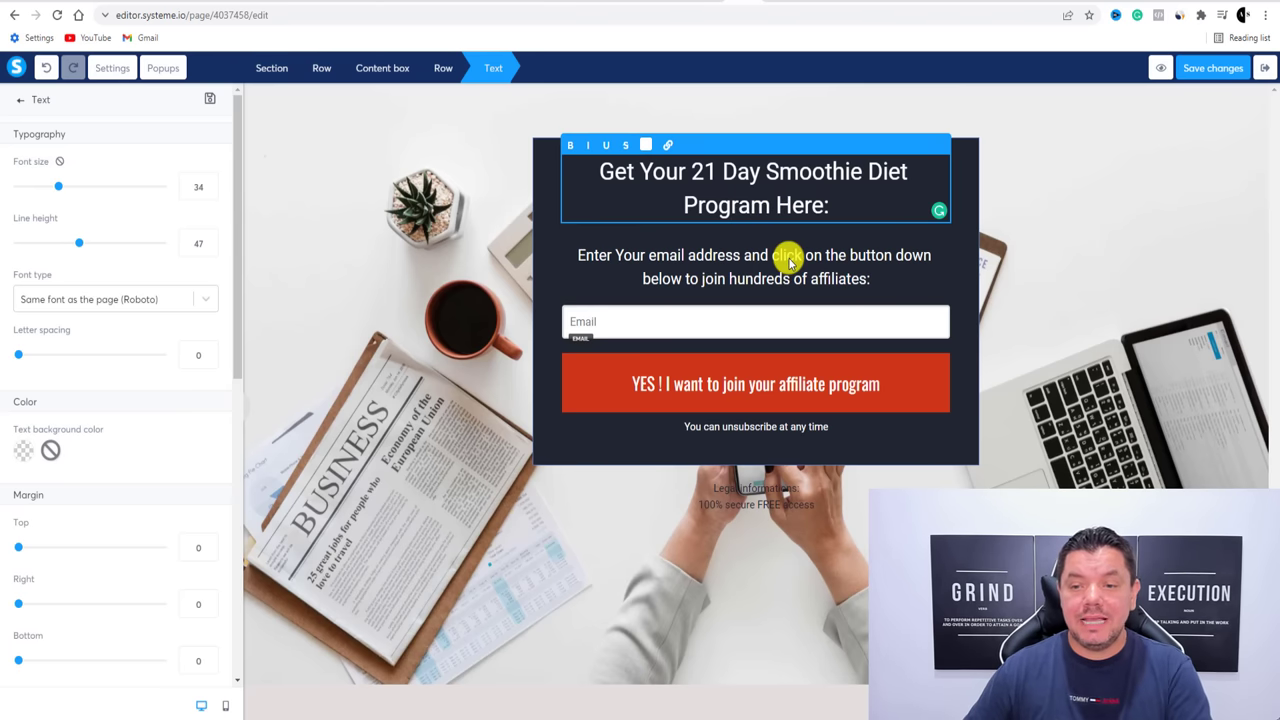
# Duplicate the "Enter Your email address" text block beneath the headline
pyautogui.click(601, 257)
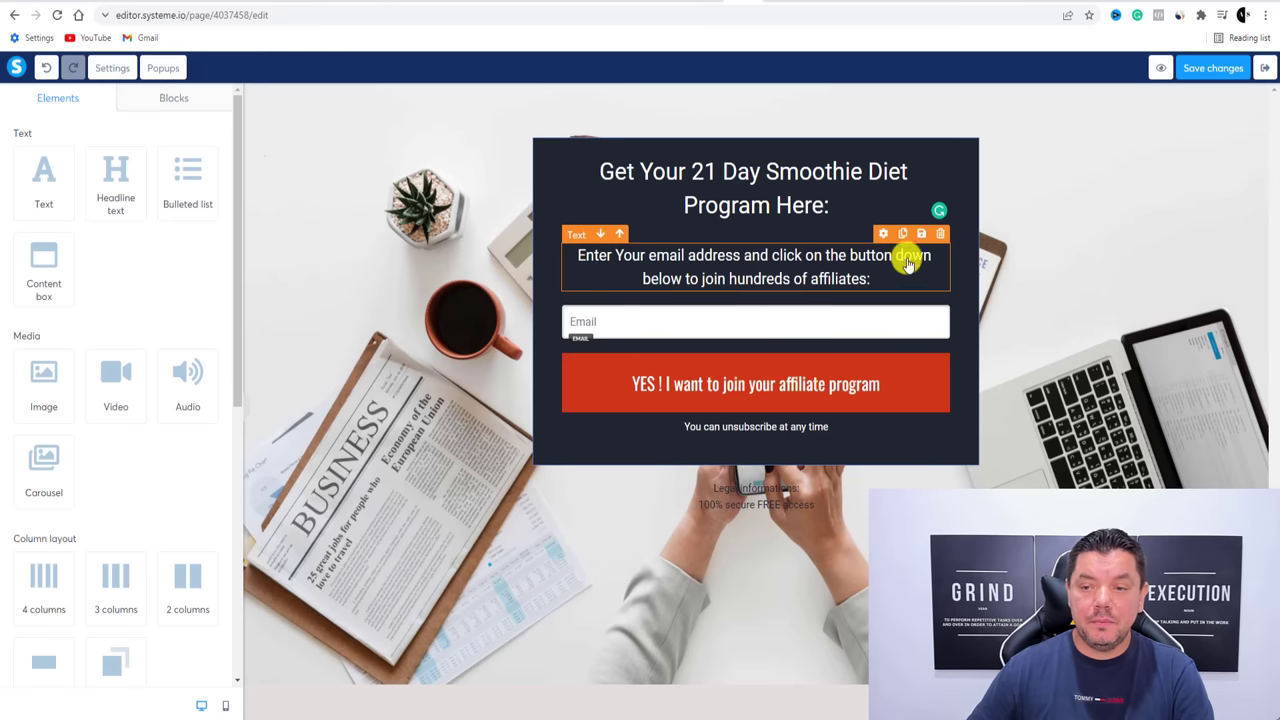
pyautogui.click(712, 284)
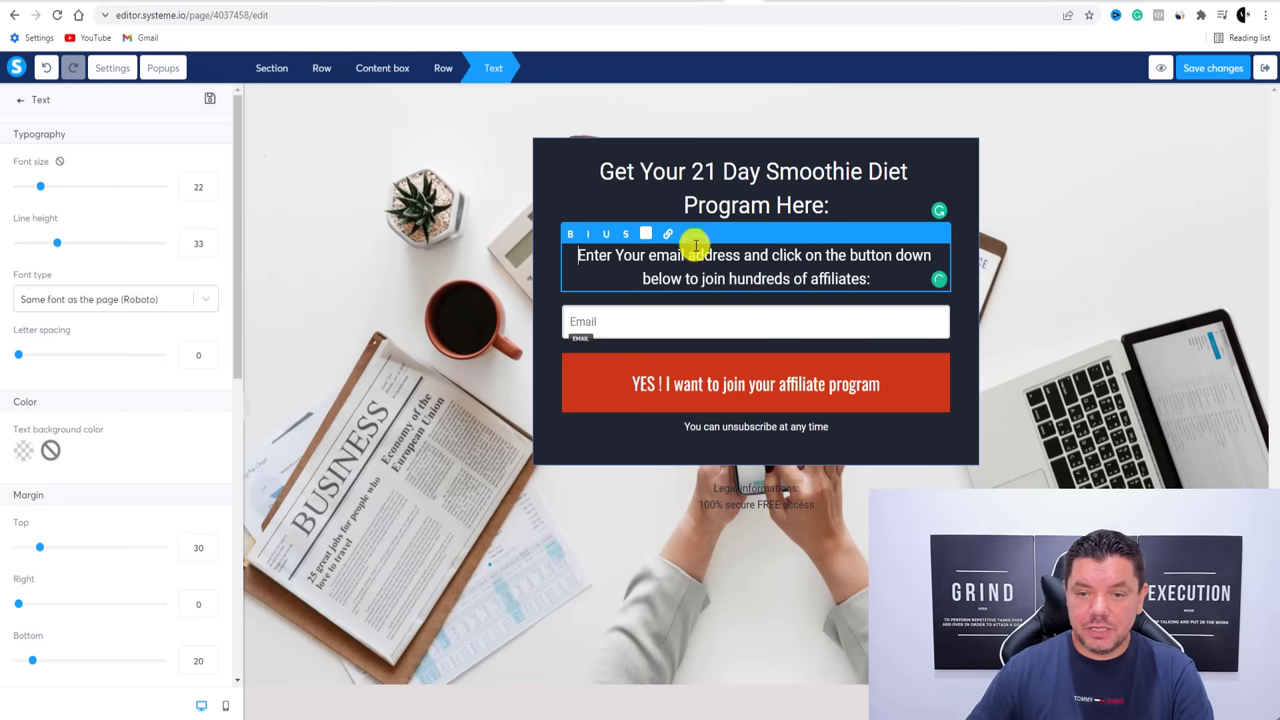
pyautogui.click(642, 226)
pyautogui.click(730, 270)
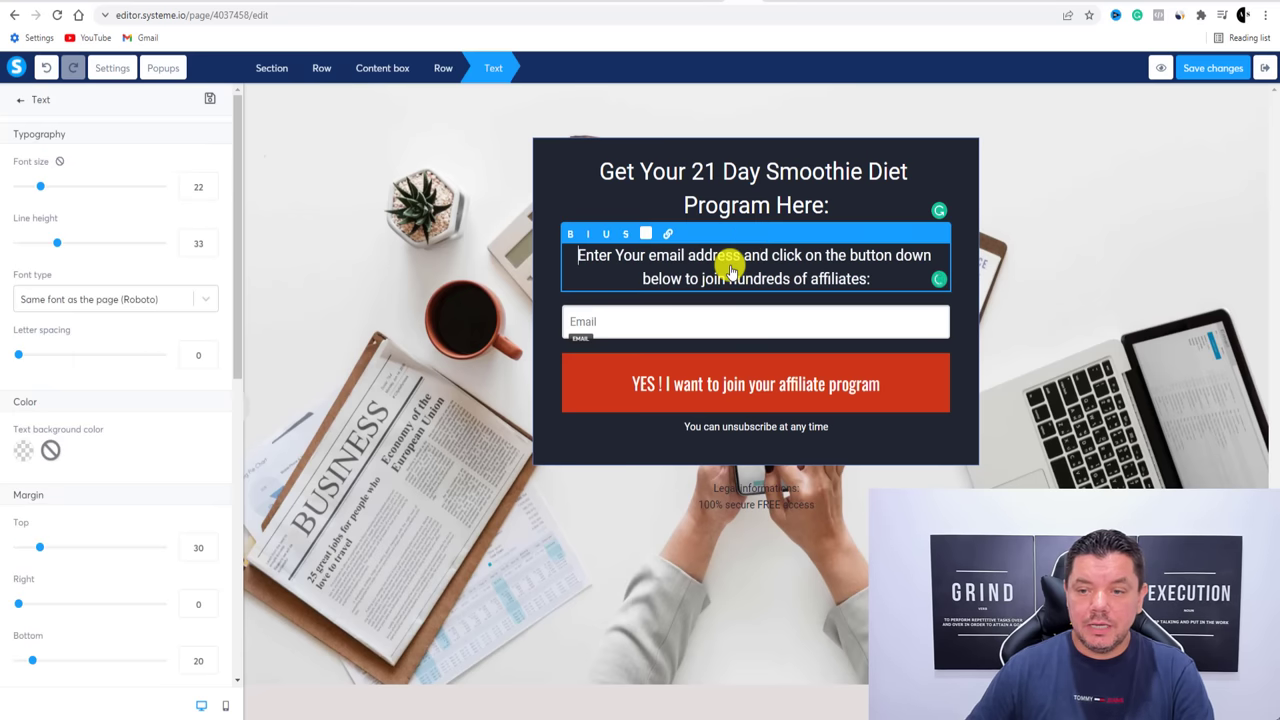
pyautogui.click(629, 206)
pyautogui.click(903, 237)
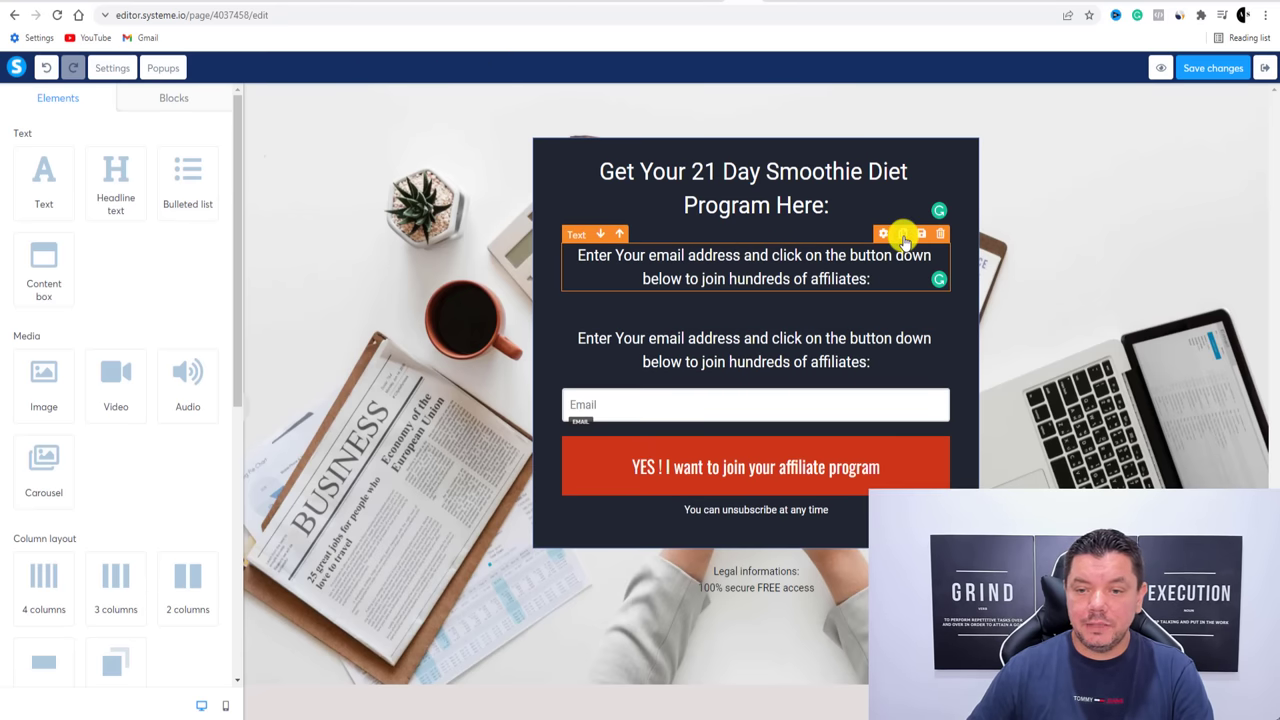
# Change the ending of the lower "Enter Your email address" text to "to get your smoothie diet:"
pyautogui.click(795, 348)
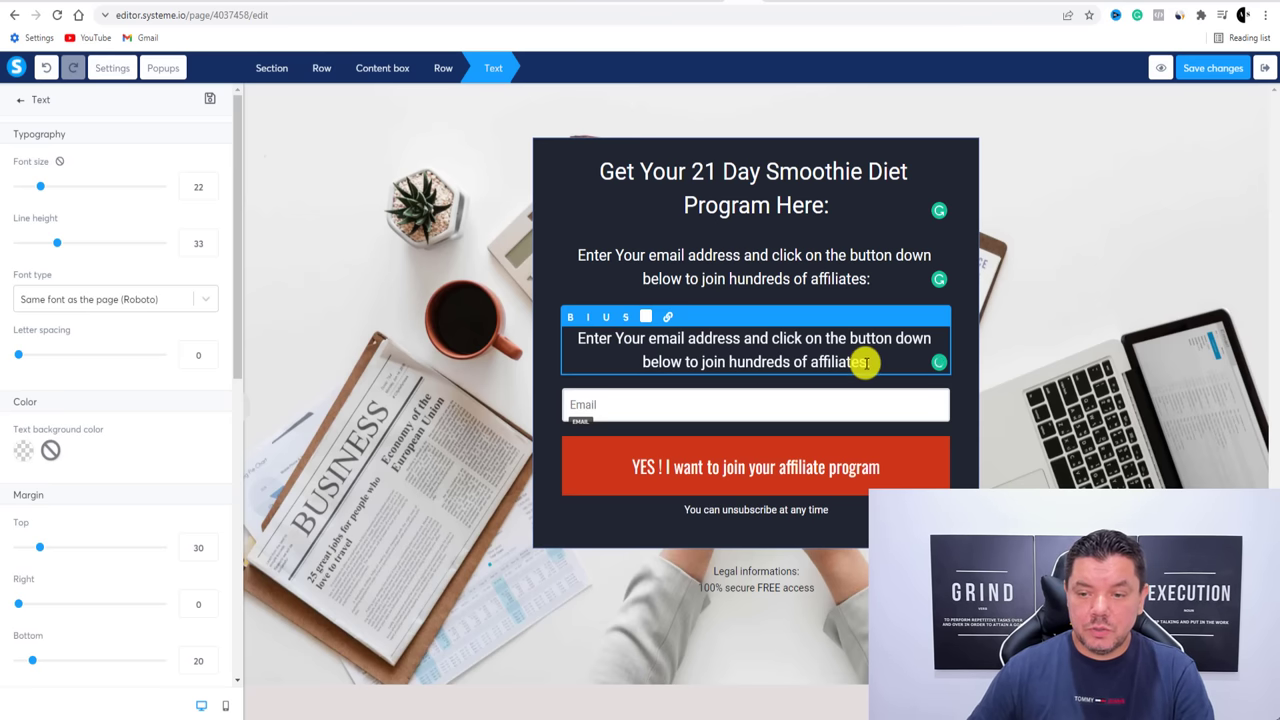
pyautogui.moveTo(864, 362); pyautogui.dragTo(695, 364)
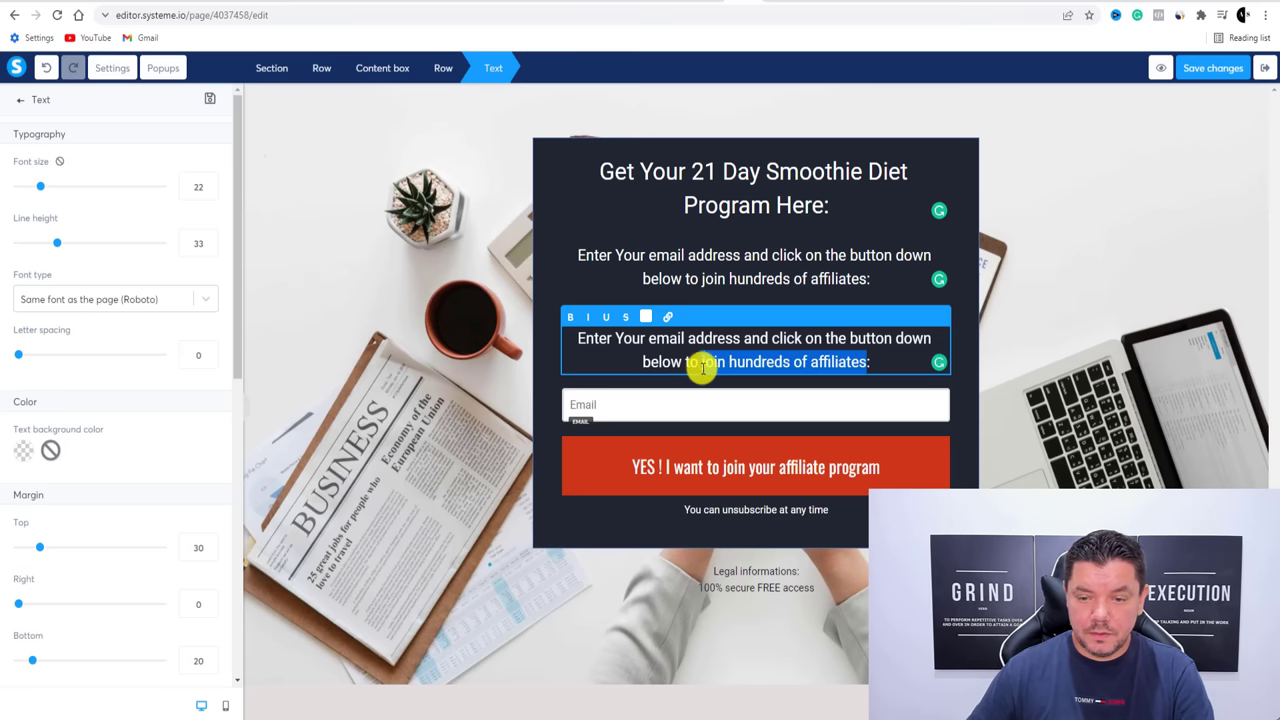
pyautogui.write('to g')
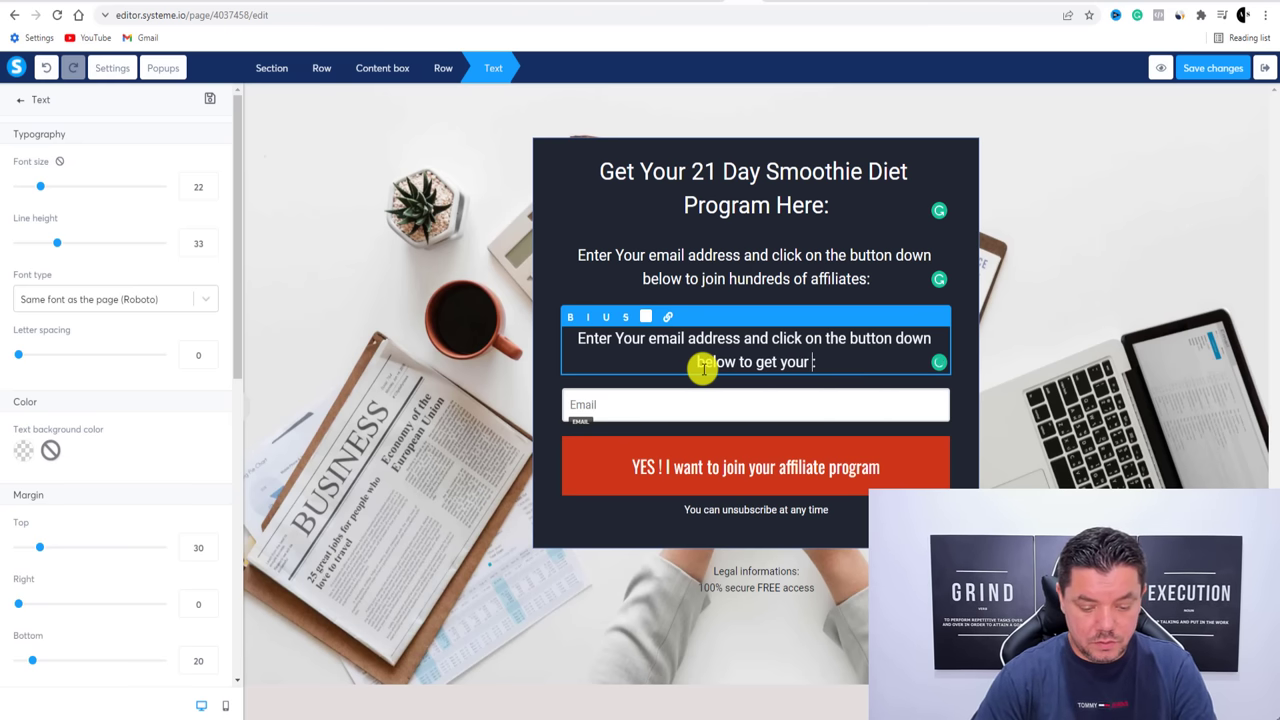
pyautogui.write('et your smoothie')
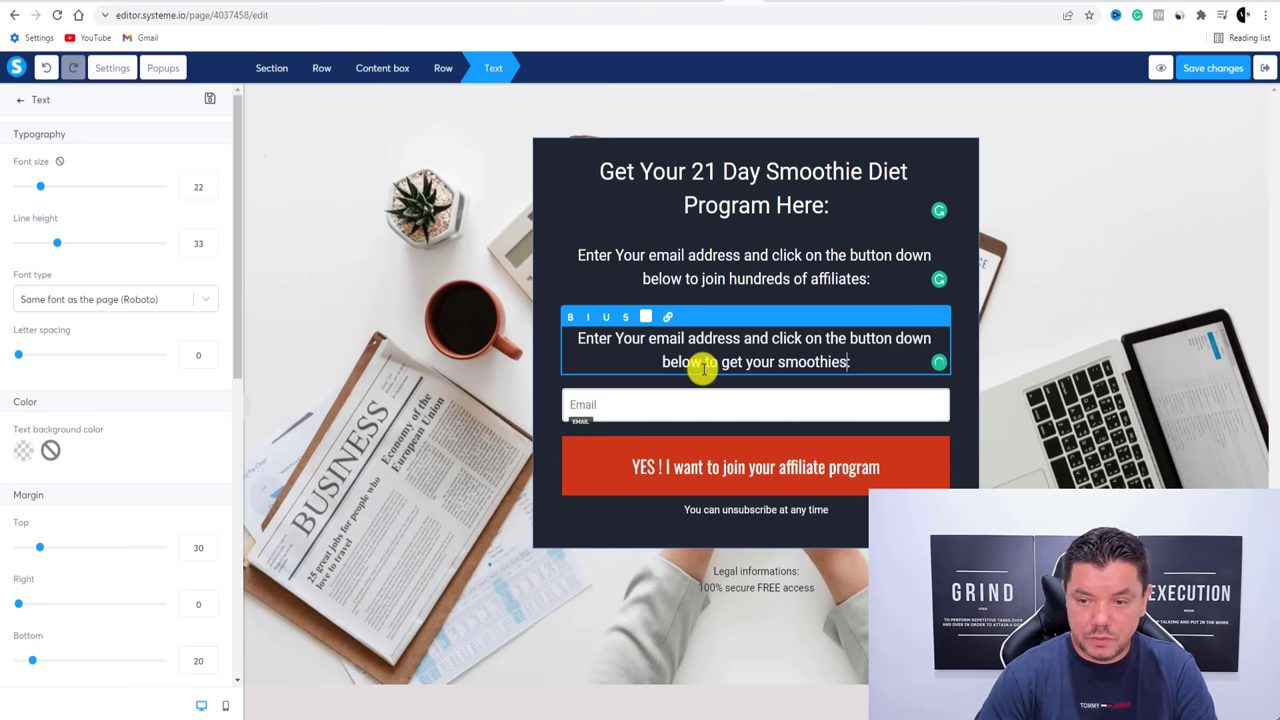
pyautogui.write(' die')
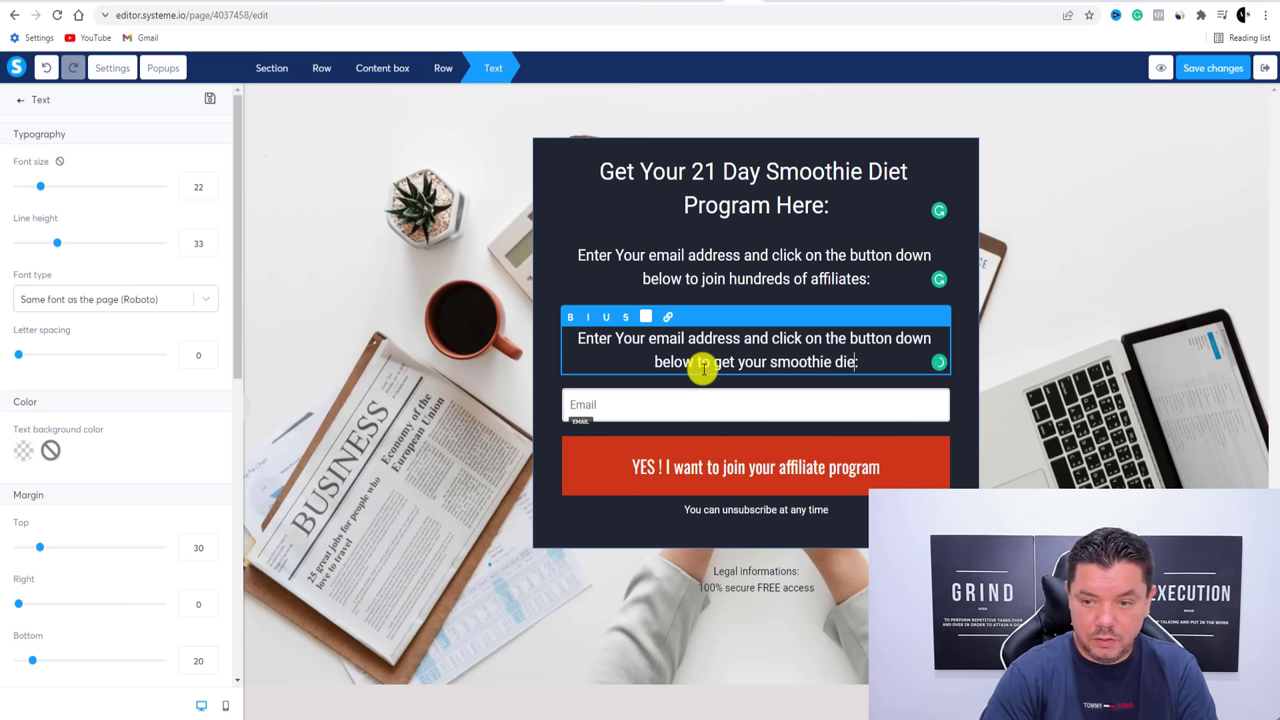
pyautogui.write('t')
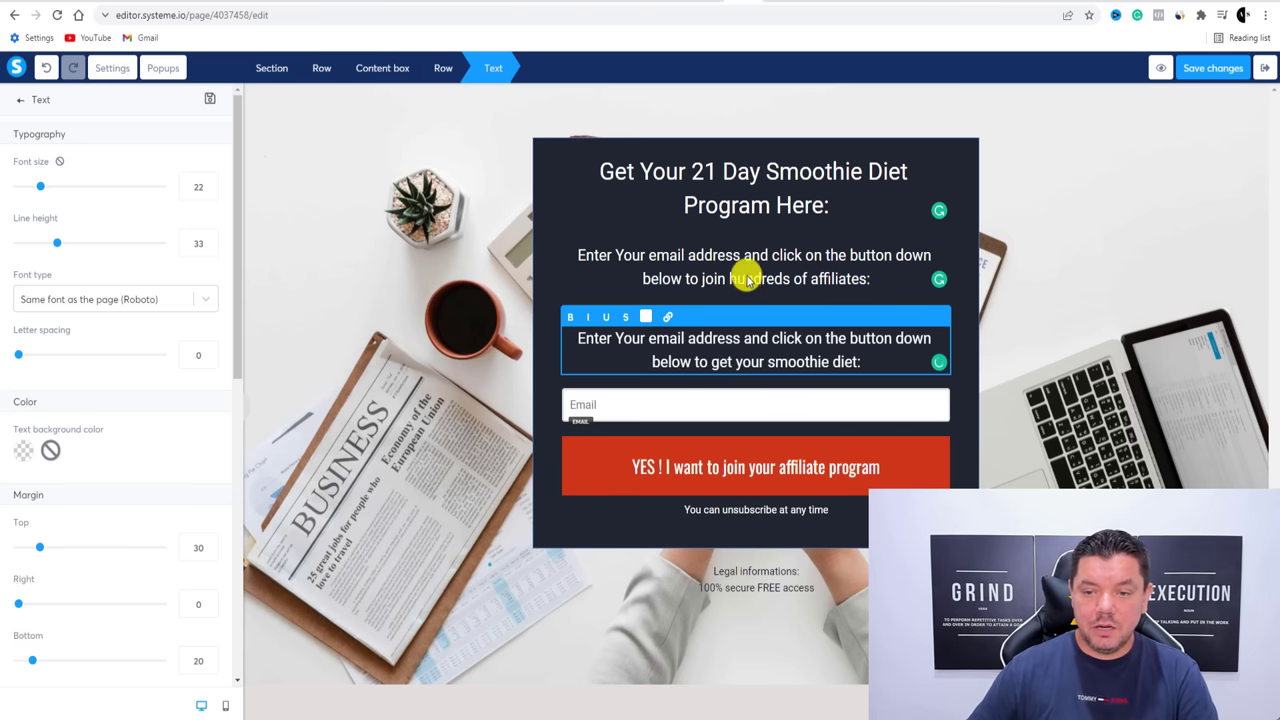
# Copy the tagline "Delicious, Easy-To-Make Smoothies For Rapid Weight Loss, Increased Energy, & Incredible Health!" from the Smoothie Diet sales page
pyautogui.click(740, 278)
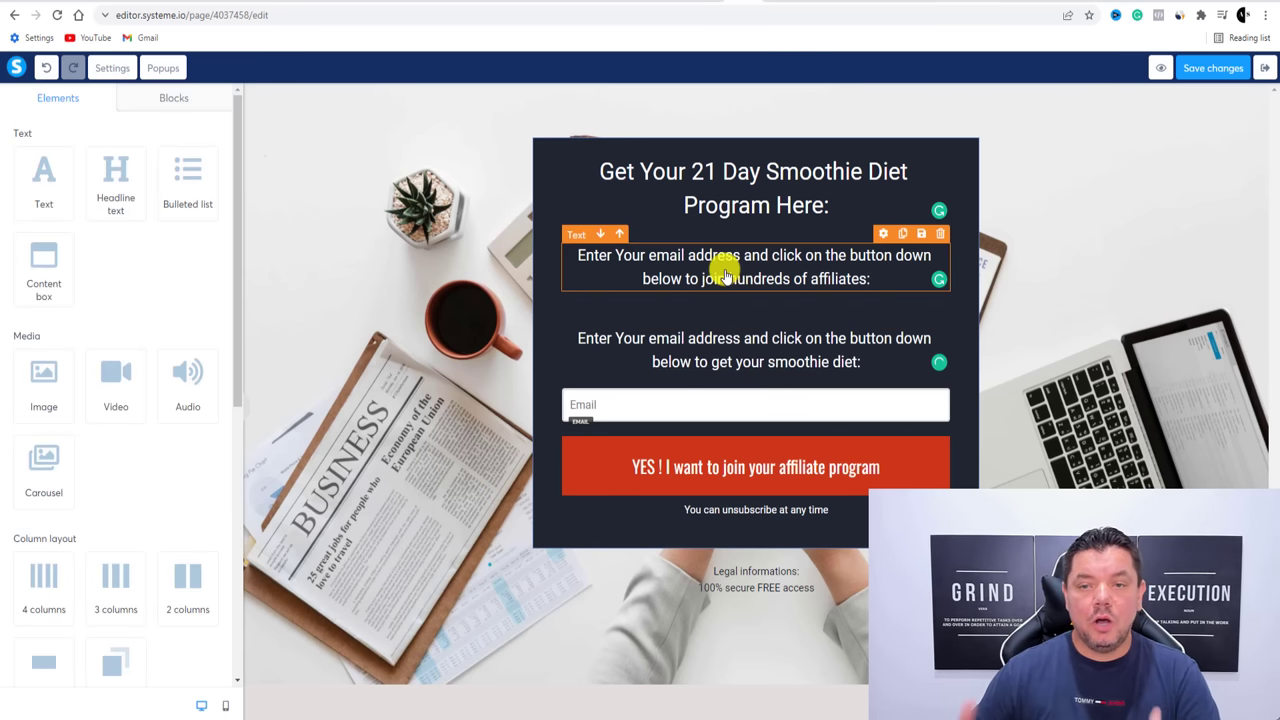
pyautogui.hotkey('ctrl', 'Tab')
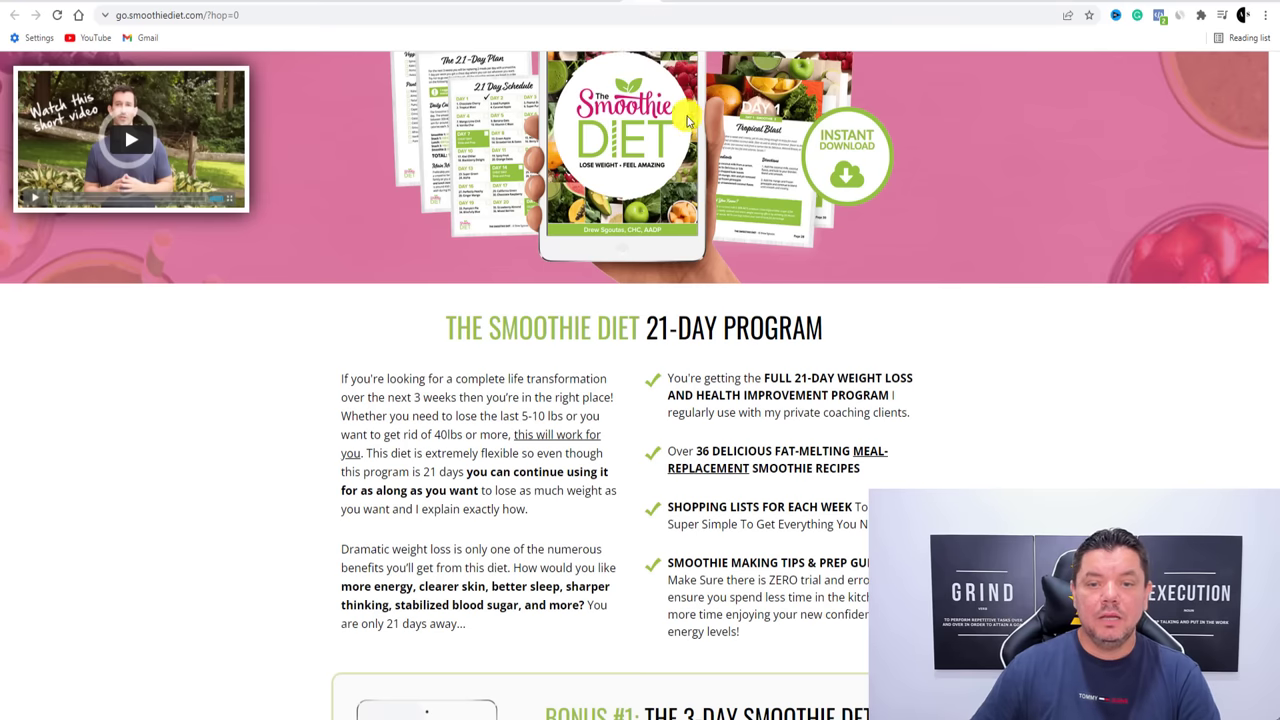
pyautogui.scroll(-1, 655, 143)
pyautogui.scroll(1, 646, 306)
pyautogui.scroll(-10, 640, 320)
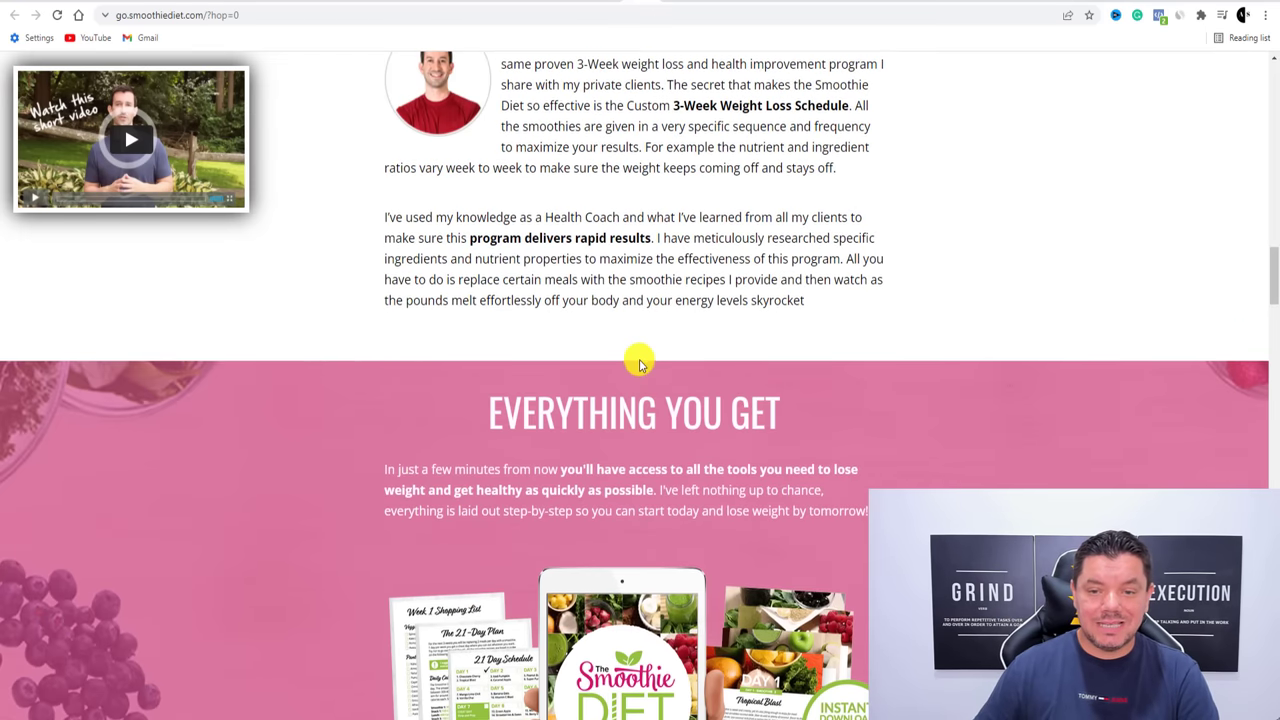
pyautogui.scroll(8, 640, 368)
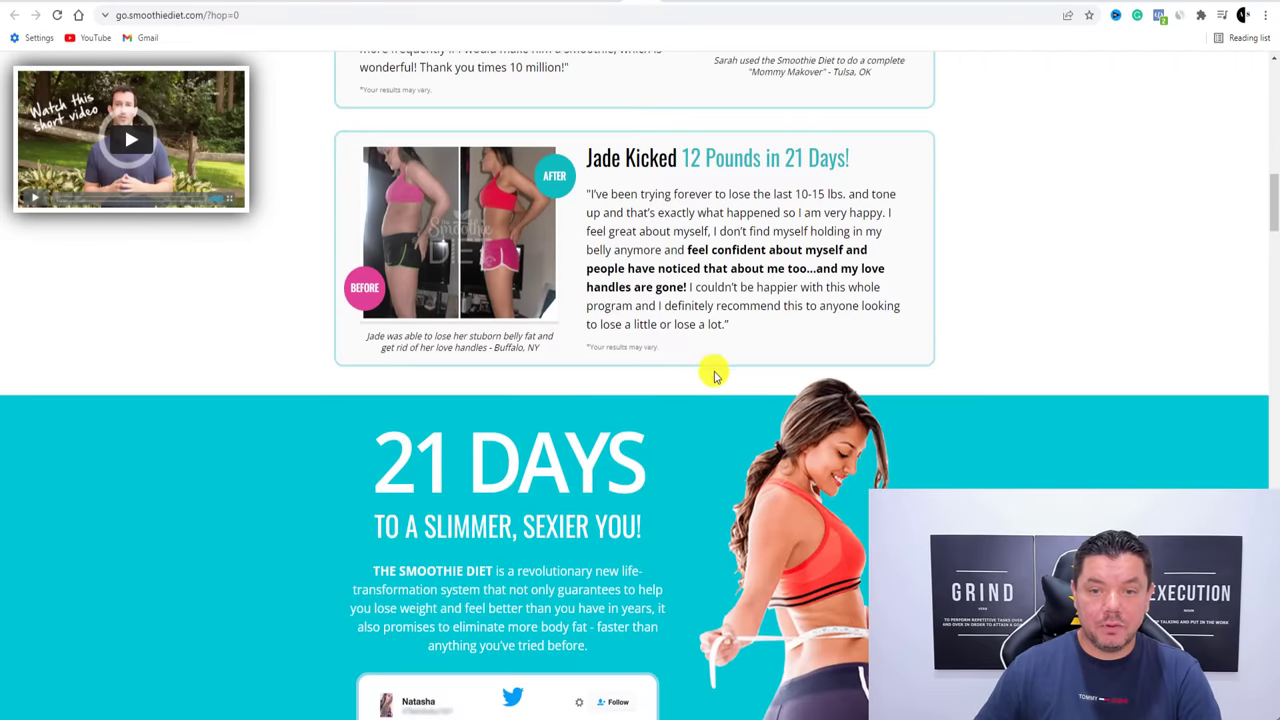
pyautogui.scroll(3, 714, 372)
pyautogui.scroll(10, 714, 372)
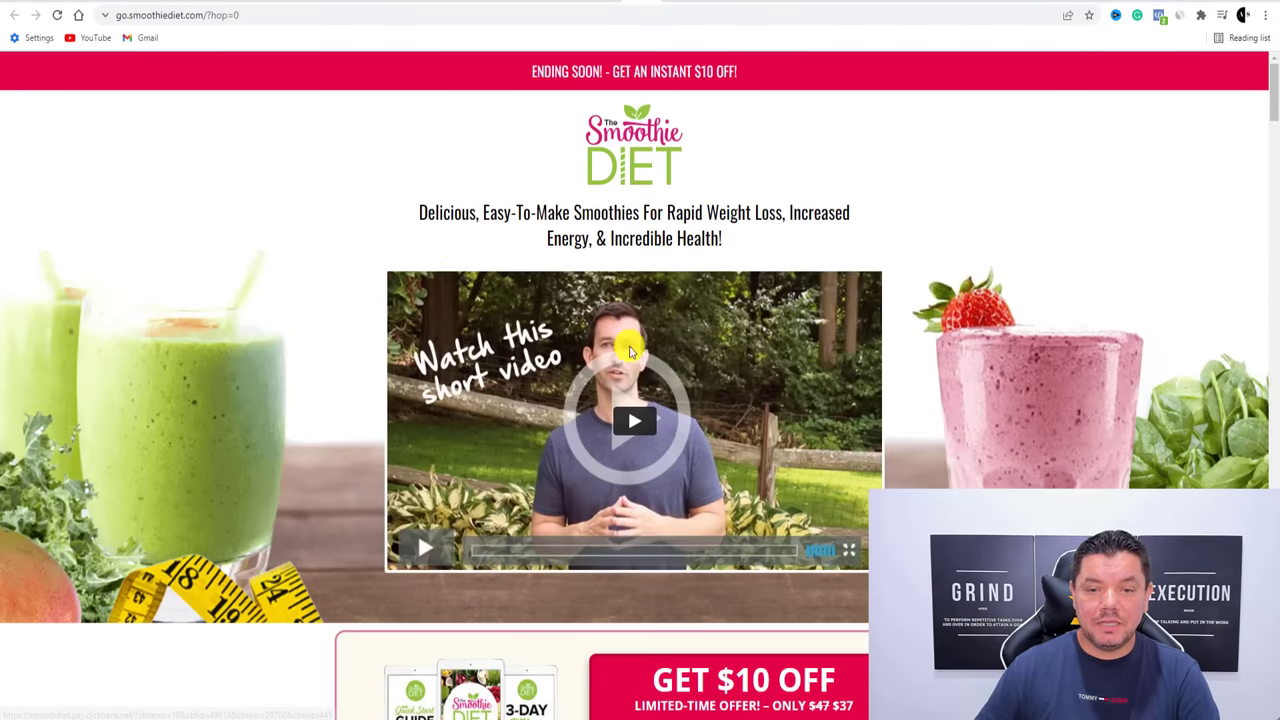
pyautogui.moveTo(447, 213); pyautogui.dragTo(726, 246)
pyautogui.hotkey('ctrl', 'c')
pyautogui.rightClick(705, 215)
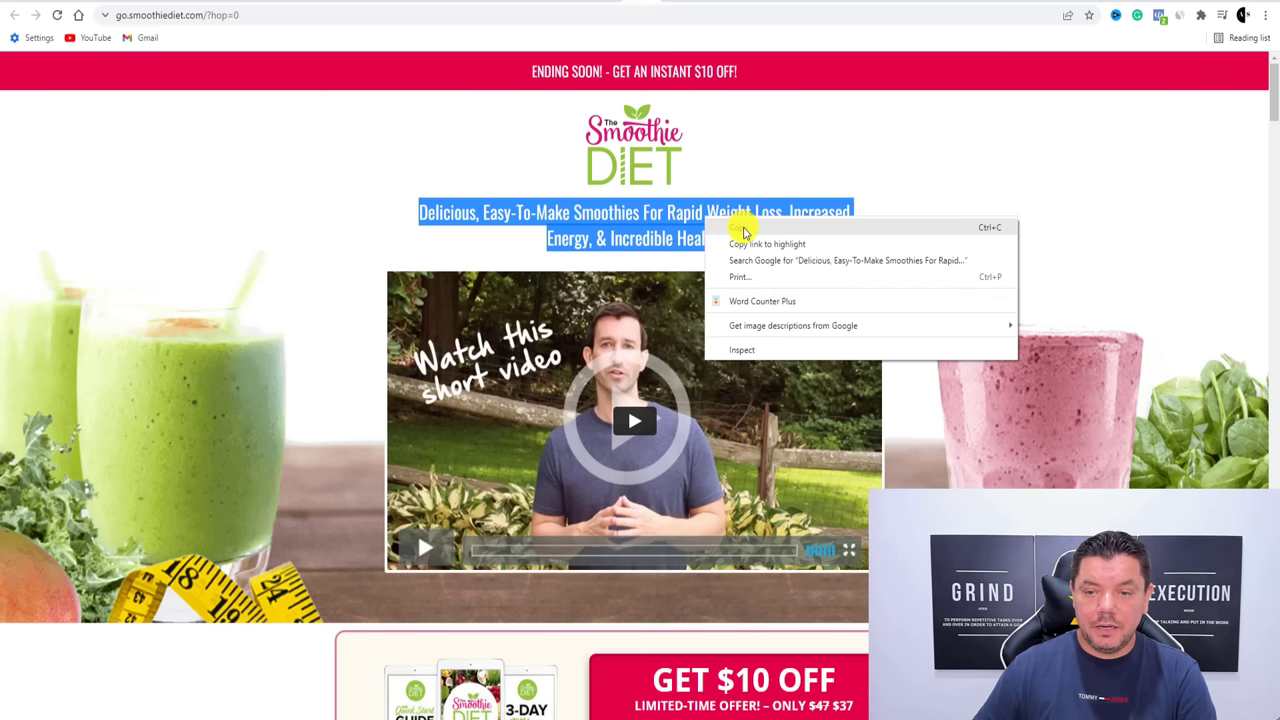
pyautogui.click(728, 168)
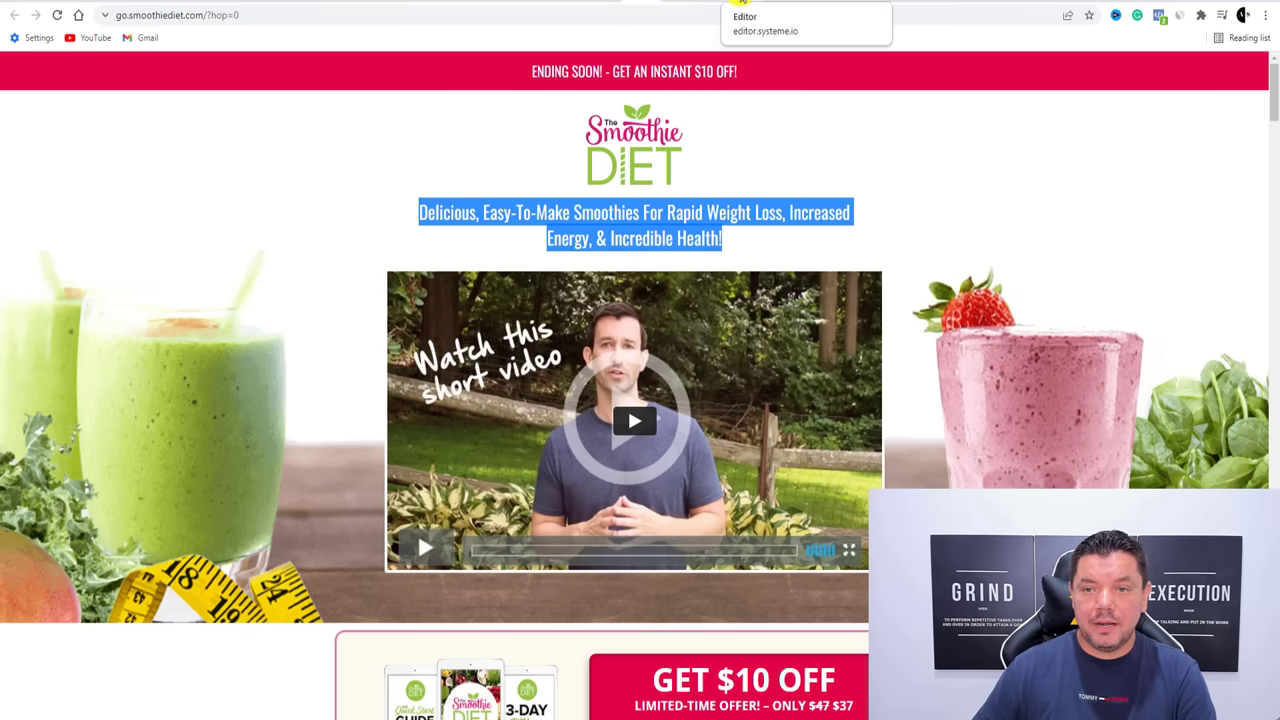
# Back in the page editor, replace the upper "Enter Your email address" text with the copied tagline
pyautogui.click(725, 3)
pyautogui.click(745, 278)
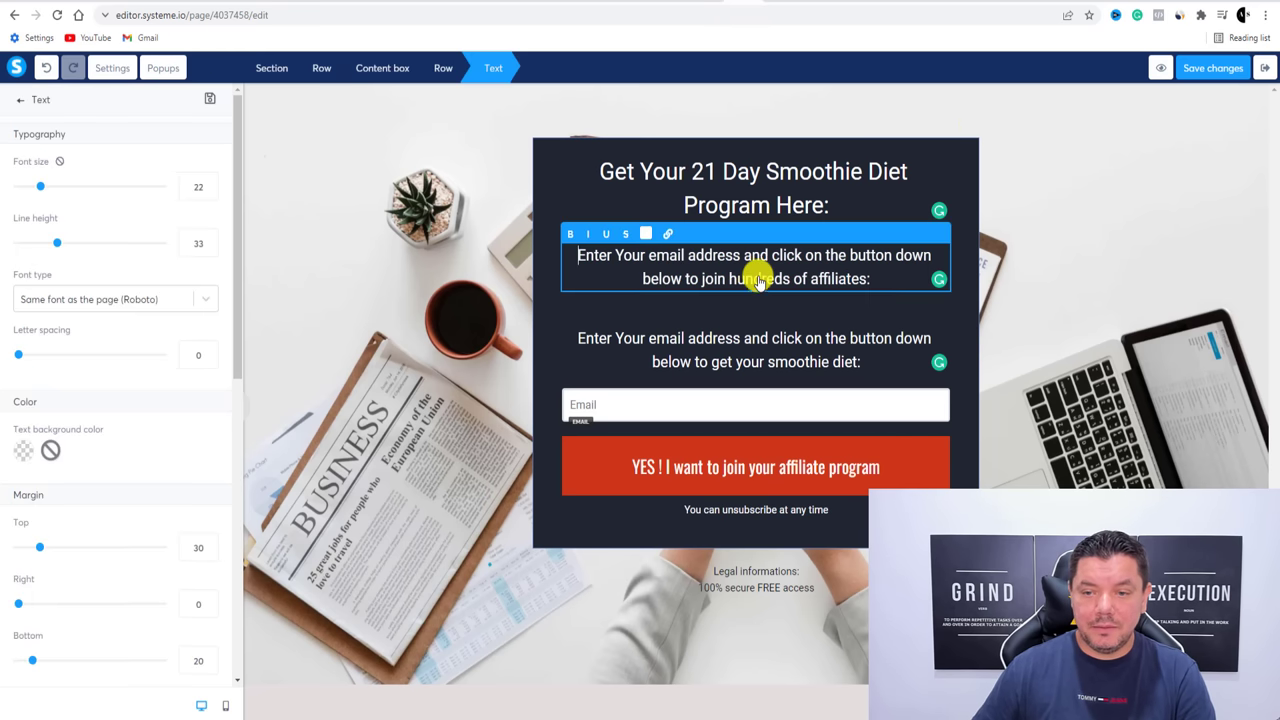
pyautogui.moveTo(875, 283); pyautogui.dragTo(591, 259)
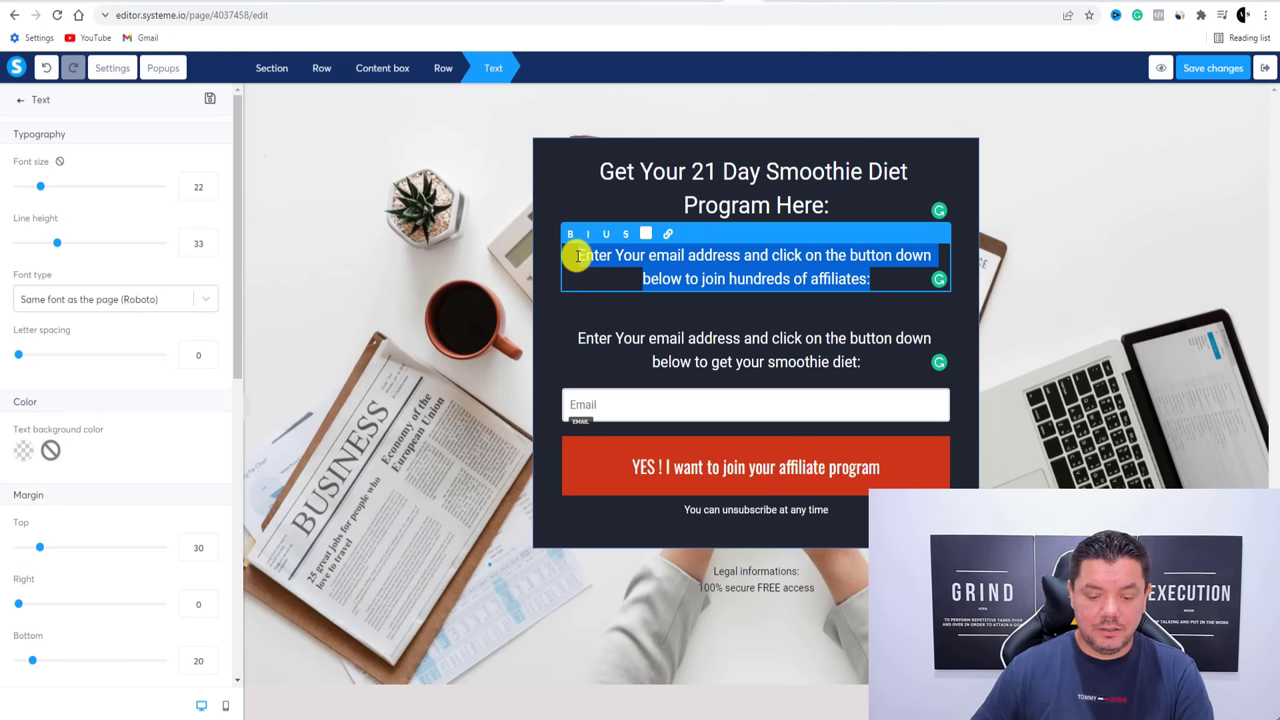
pyautogui.hotkey('ctrl', 'v')
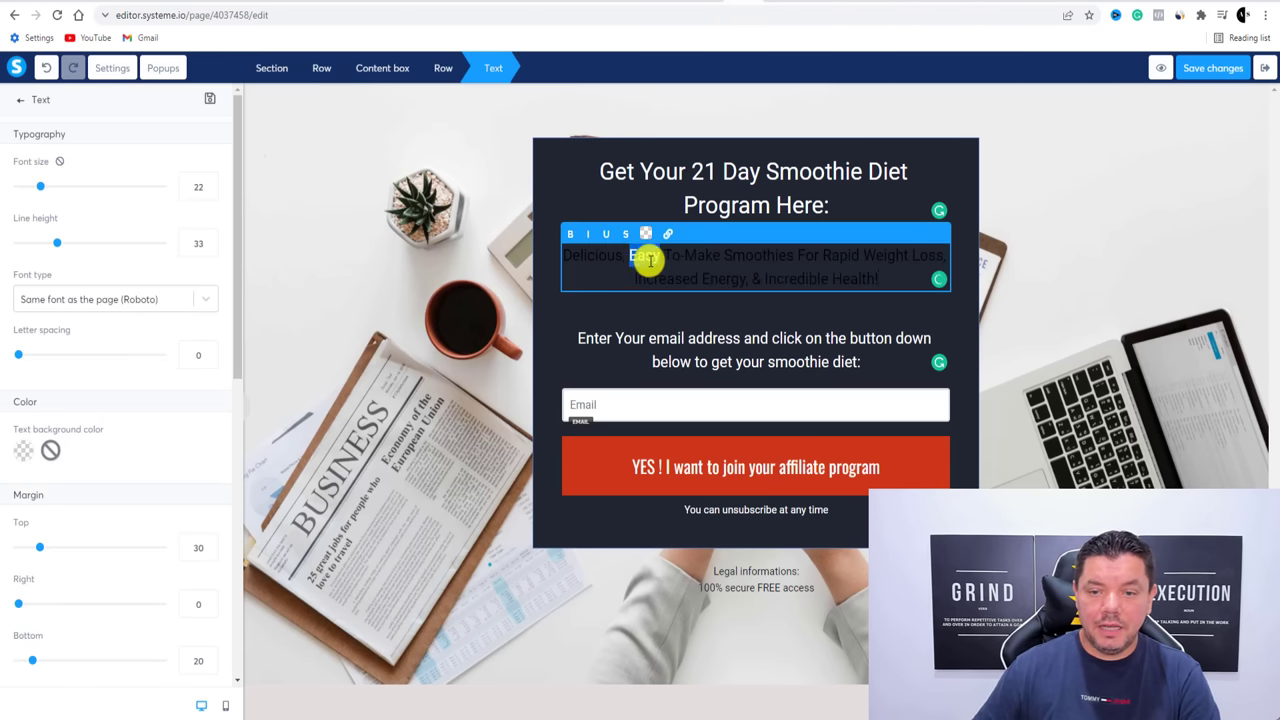
# Set the pasted tagline's text color to white (FFFFFF) and insert "Its" before "Delicious"
pyautogui.tripleClick(649, 259)
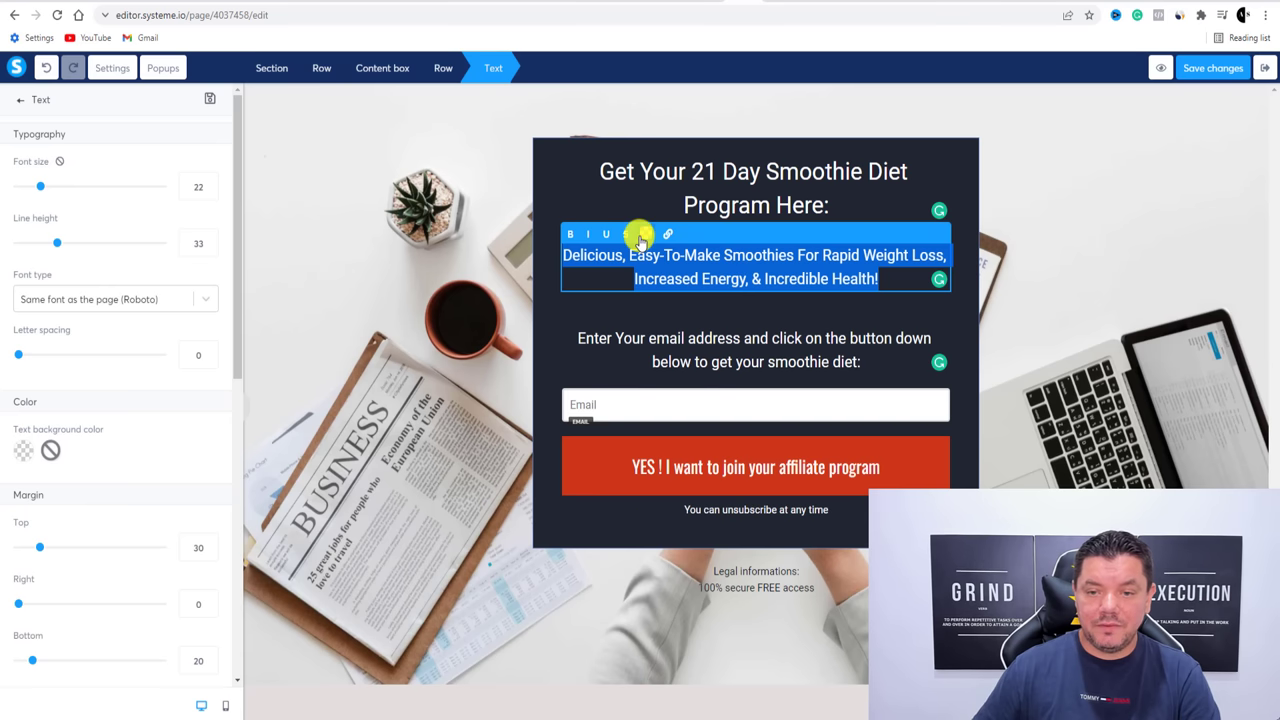
pyautogui.click(646, 234)
pyautogui.click(755, 456)
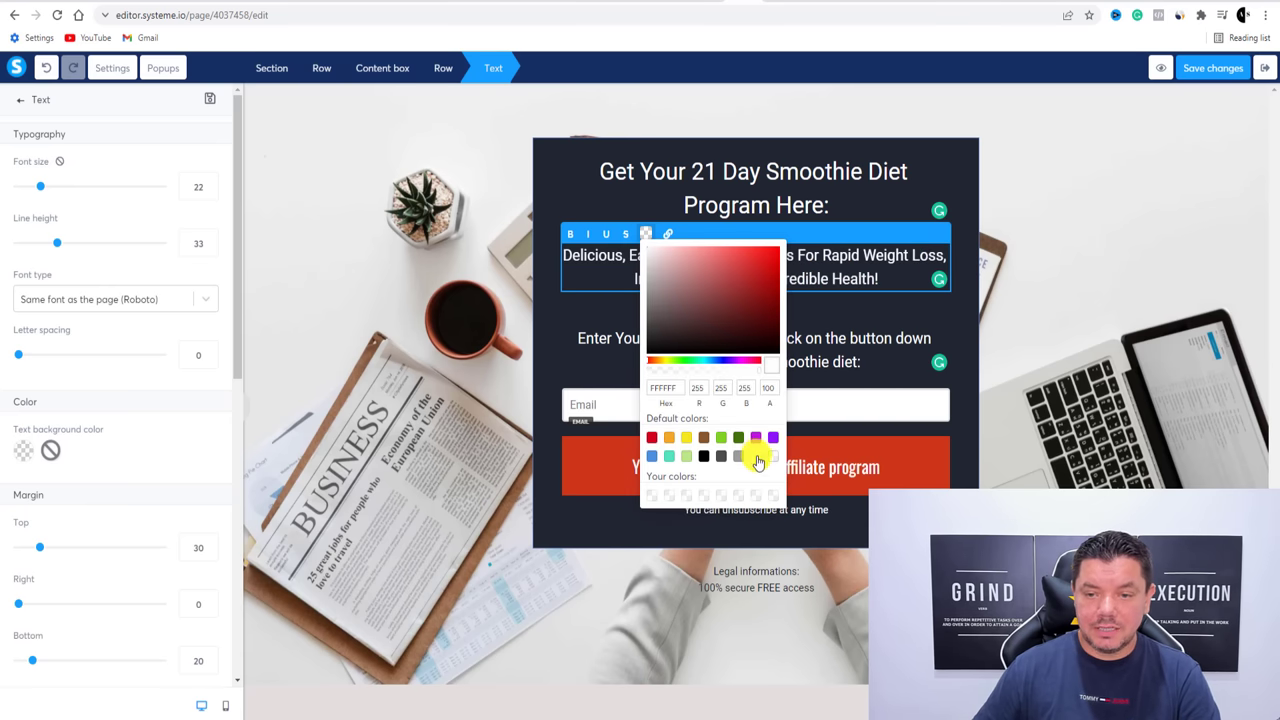
pyautogui.click(886, 318)
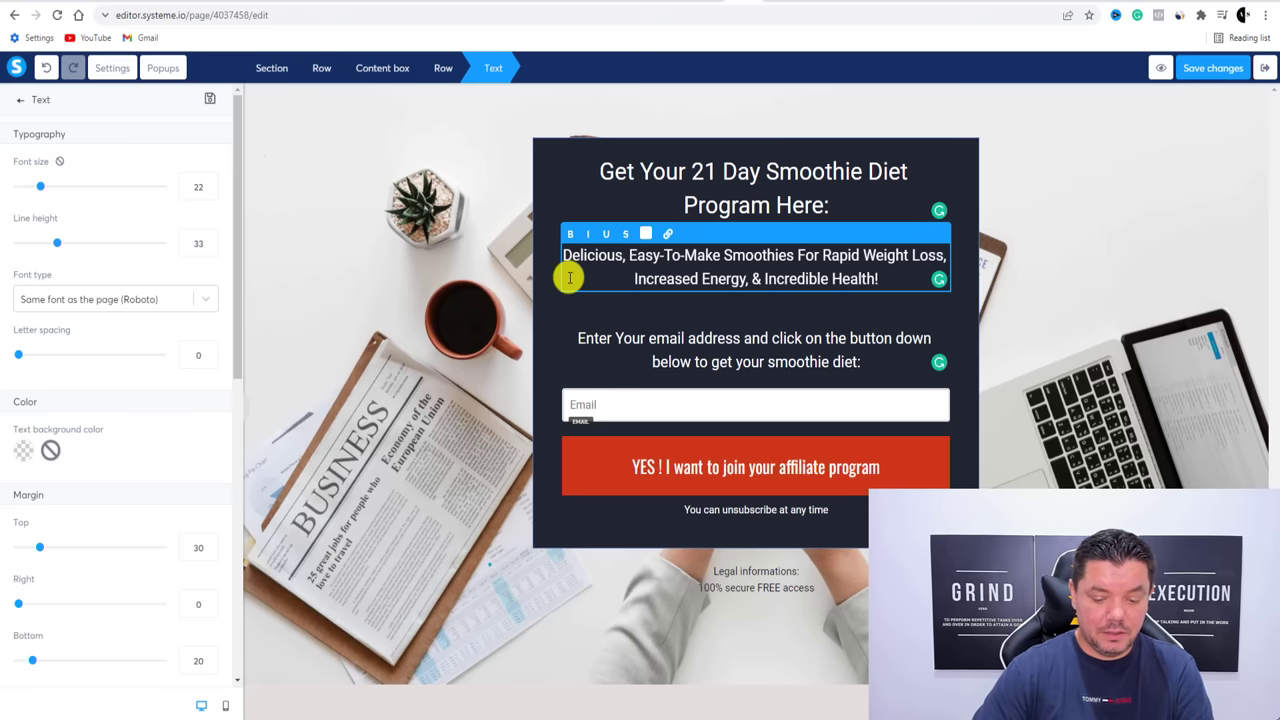
pyautogui.write('Its')
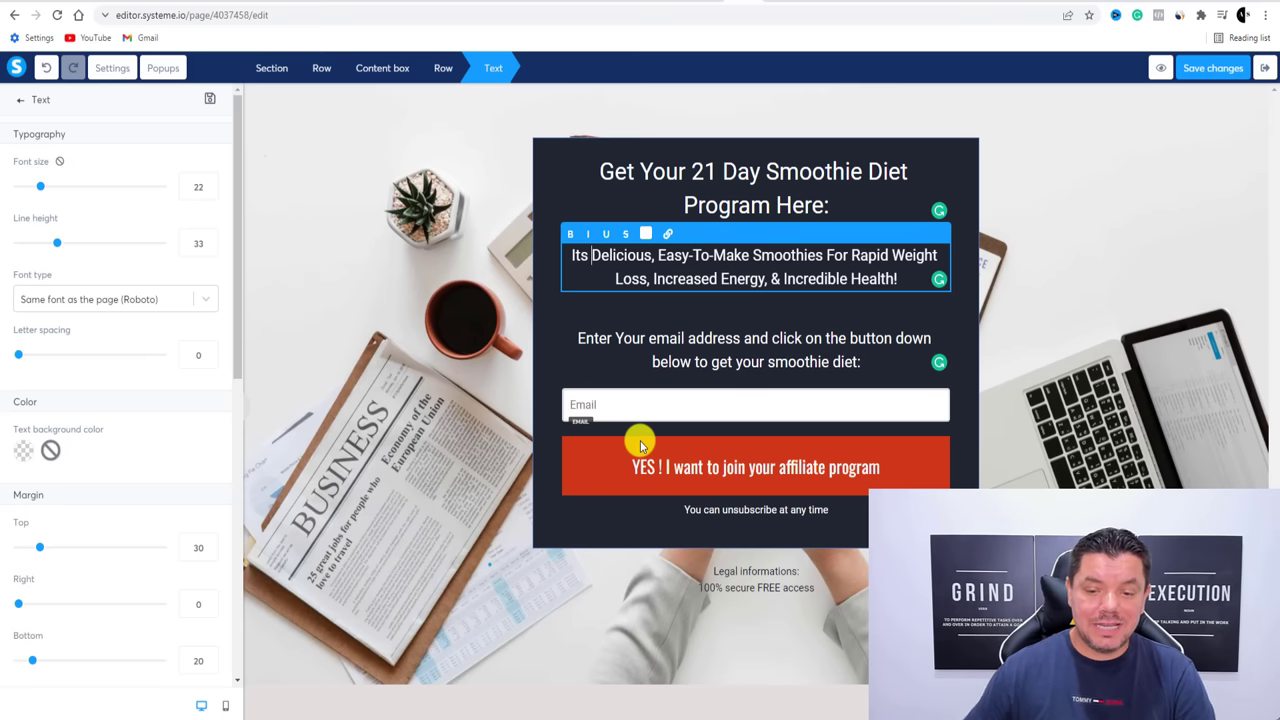
# Change the red opt-in button's text to "YES ! I want Your 21 Day Smoothie Diet Program"
pyautogui.click(877, 473)
pyautogui.click(878, 474)
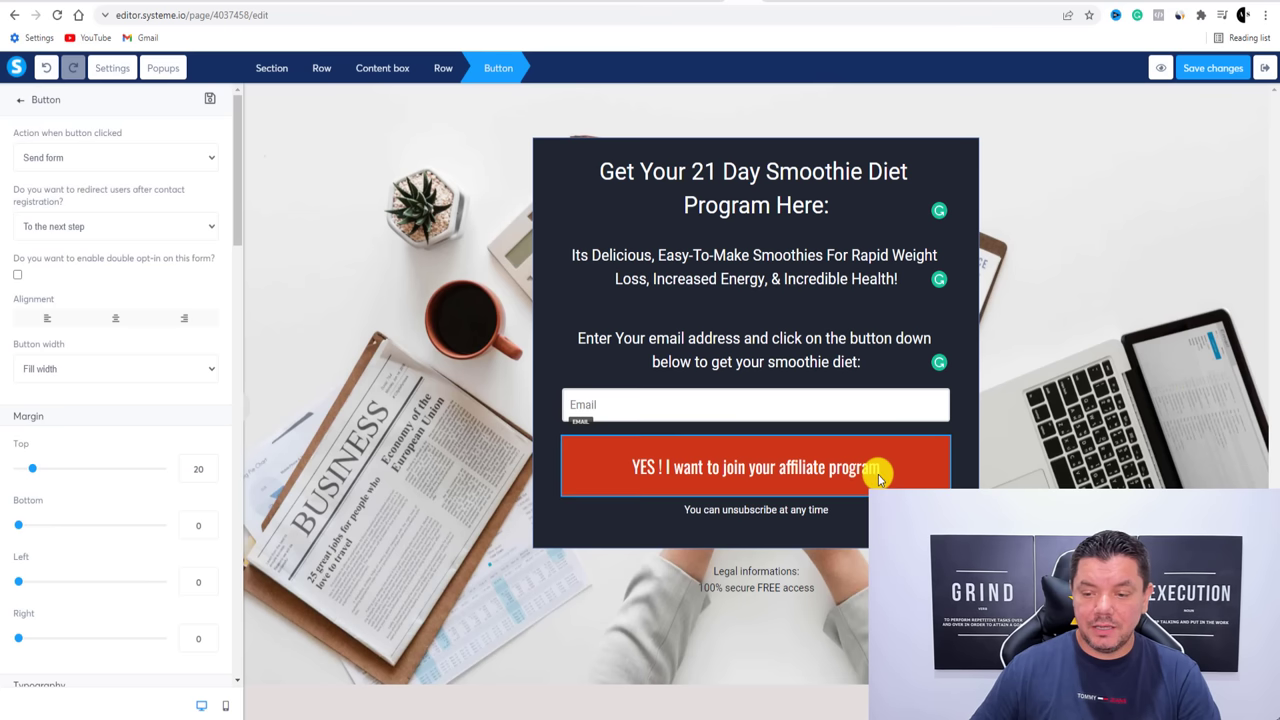
pyautogui.click(775, 470)
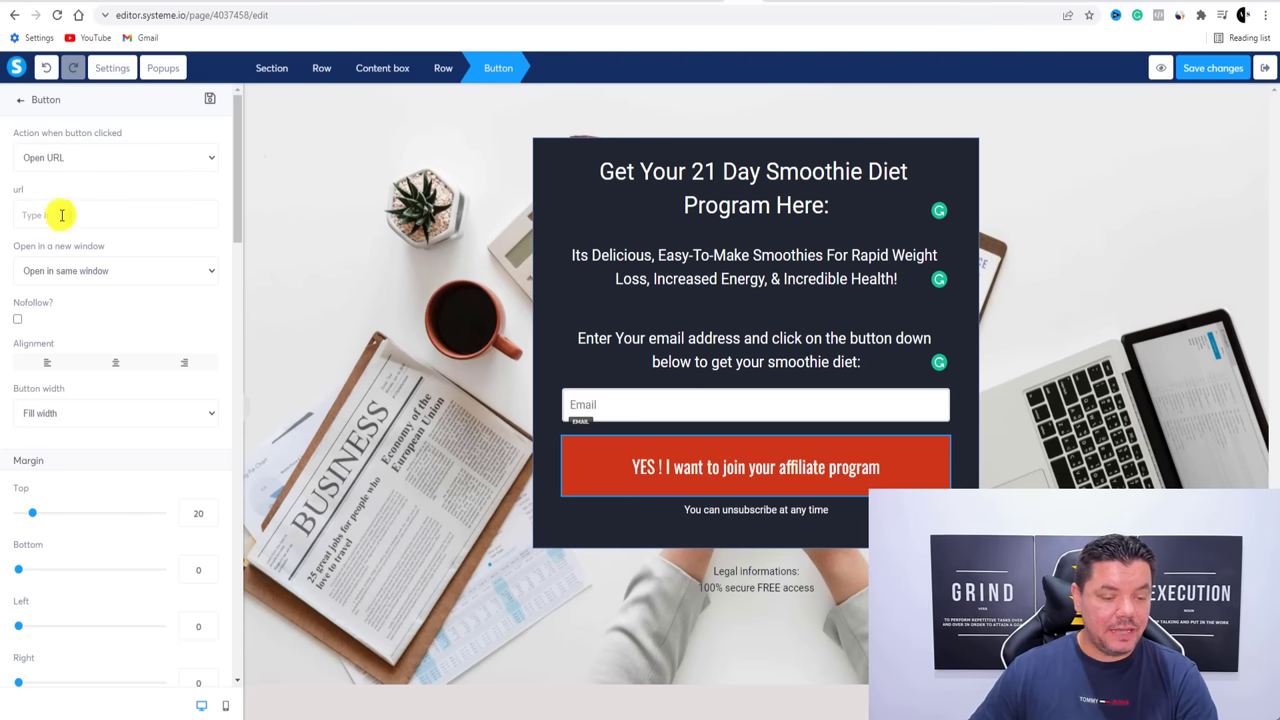
pyautogui.scroll(-4, 80, 270)
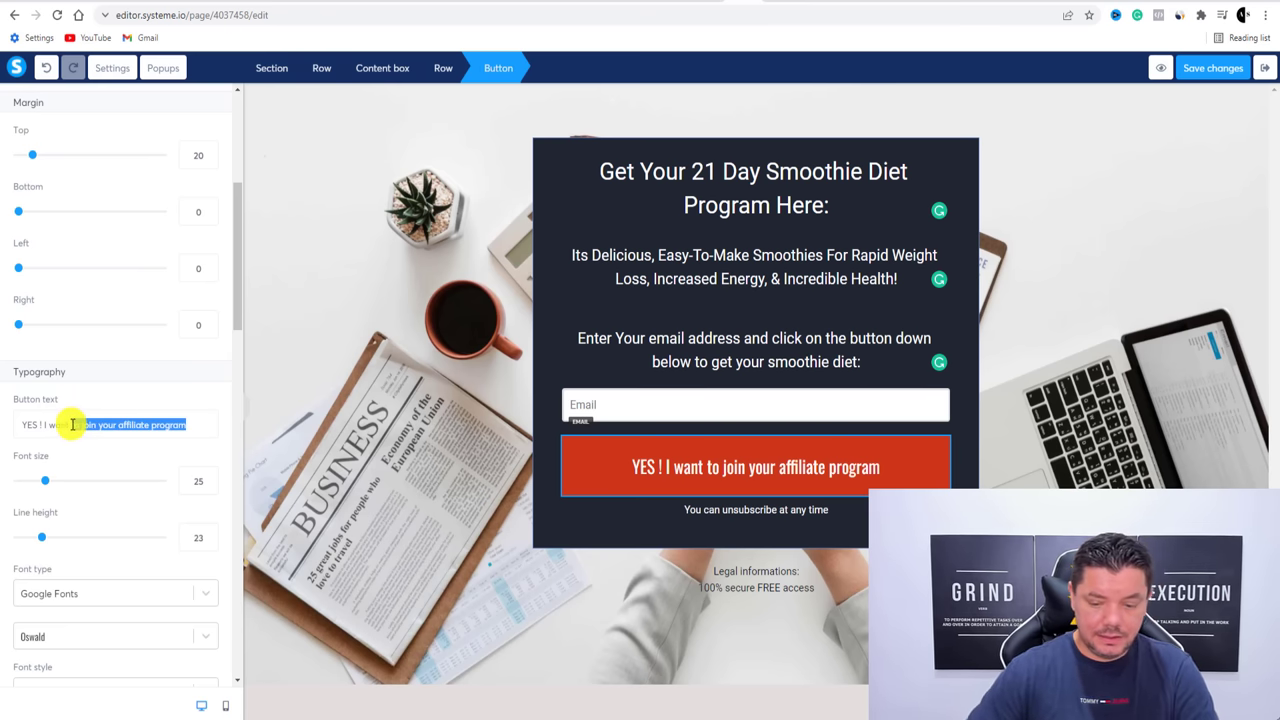
pyautogui.press('BackSpace')
pyautogui.write('Your 21 Day Smoothie Diet Program')
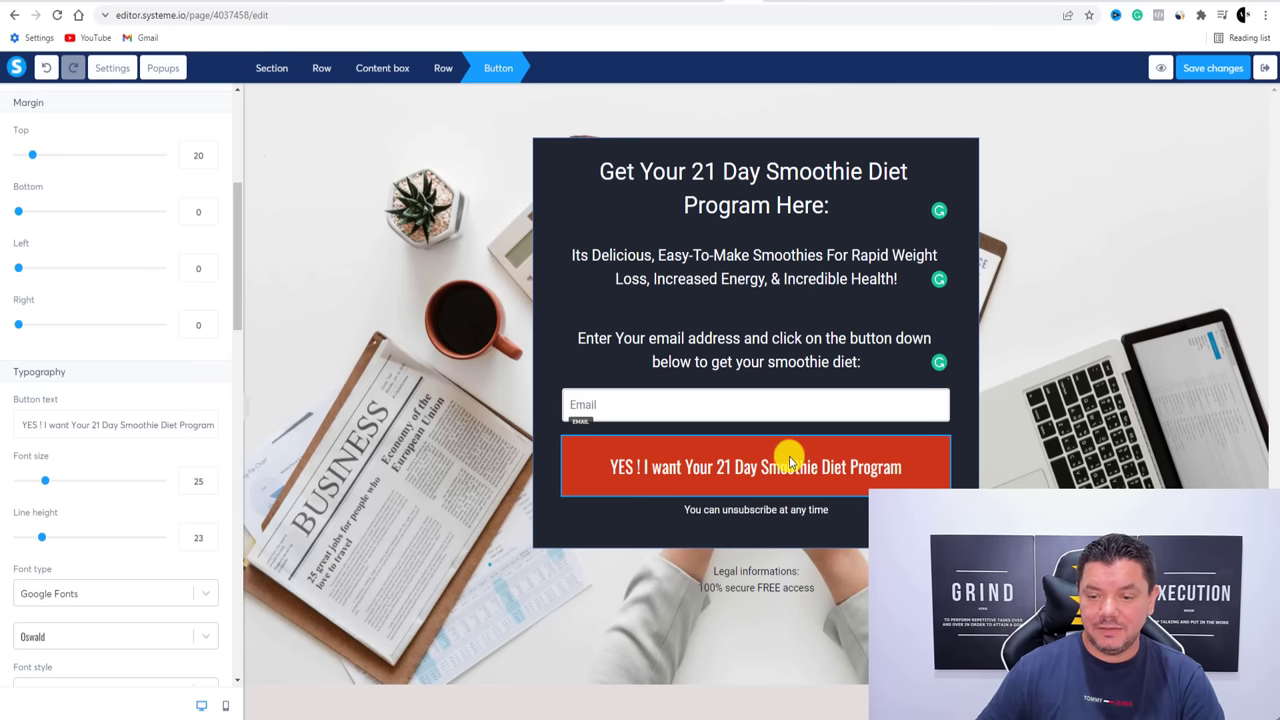
# Set the button's action to Open URL and enter the Smoothie Diet HopLink from the ClickBank HopLink Generator as its URL
pyautogui.scroll(8, 107, 369)
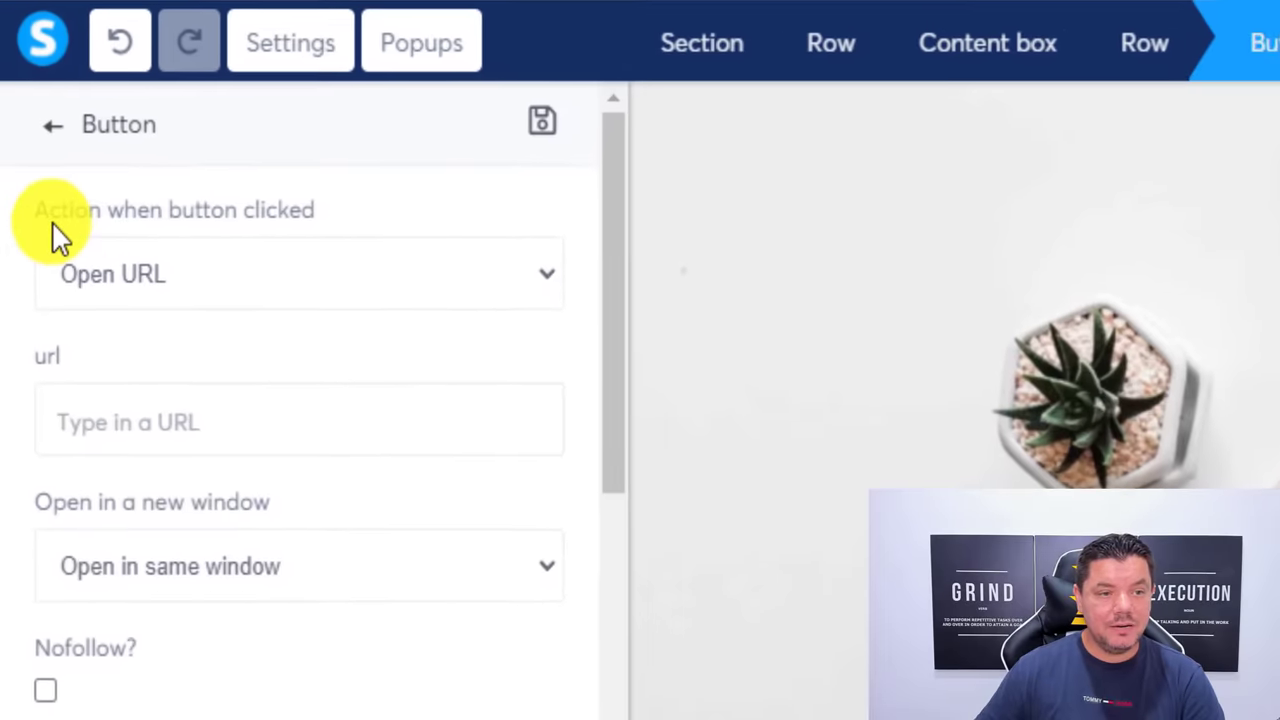
pyautogui.click(291, 266)
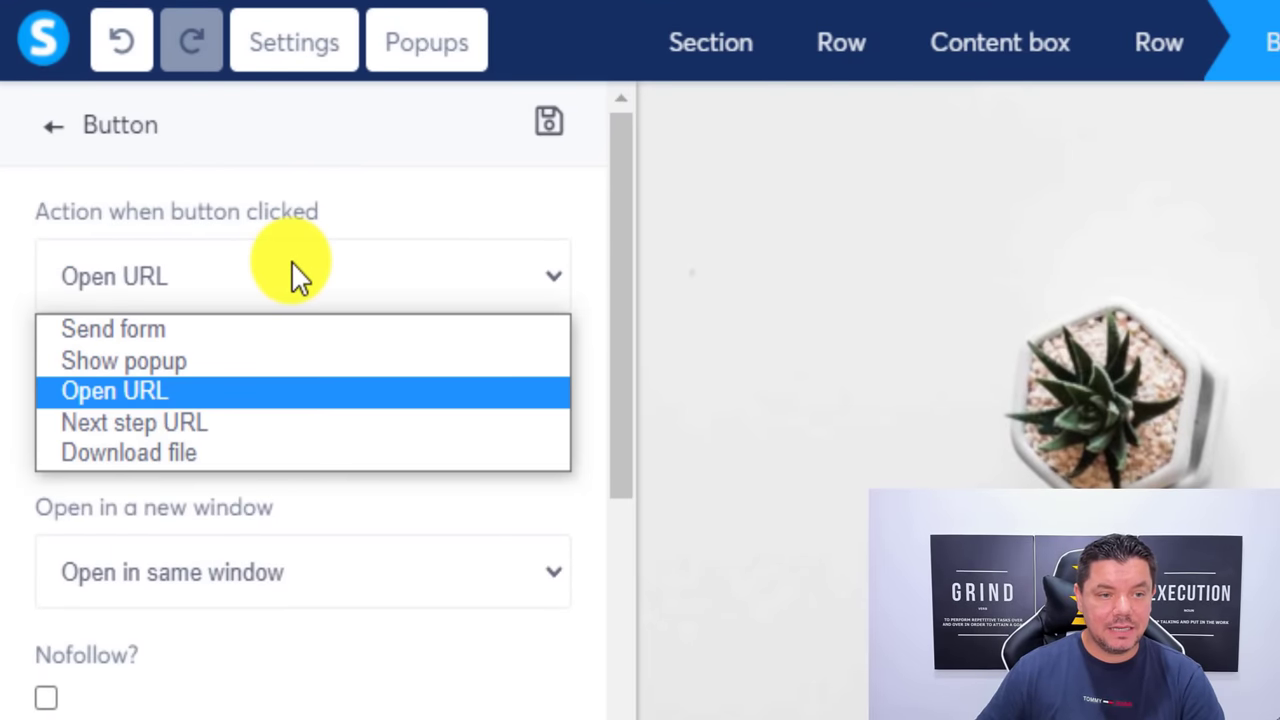
pyautogui.click(131, 391)
pyautogui.click(177, 351)
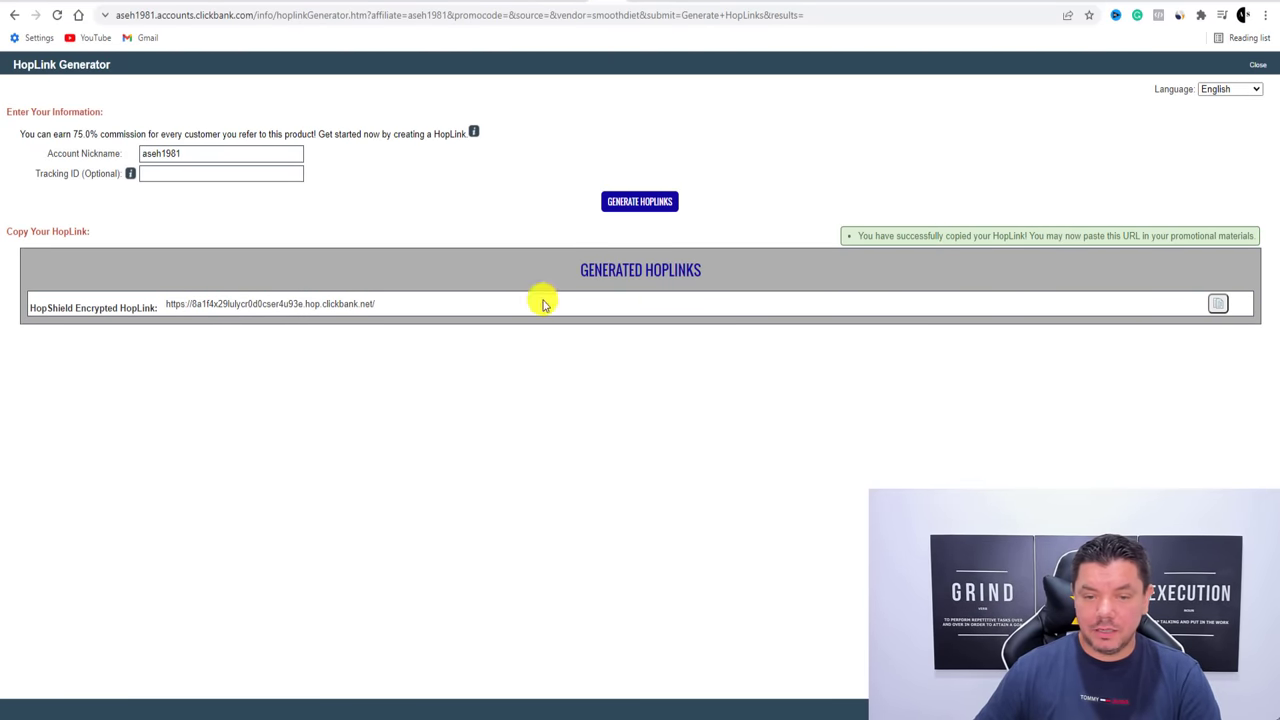
pyautogui.click(735, 2)
pyautogui.click(78, 216)
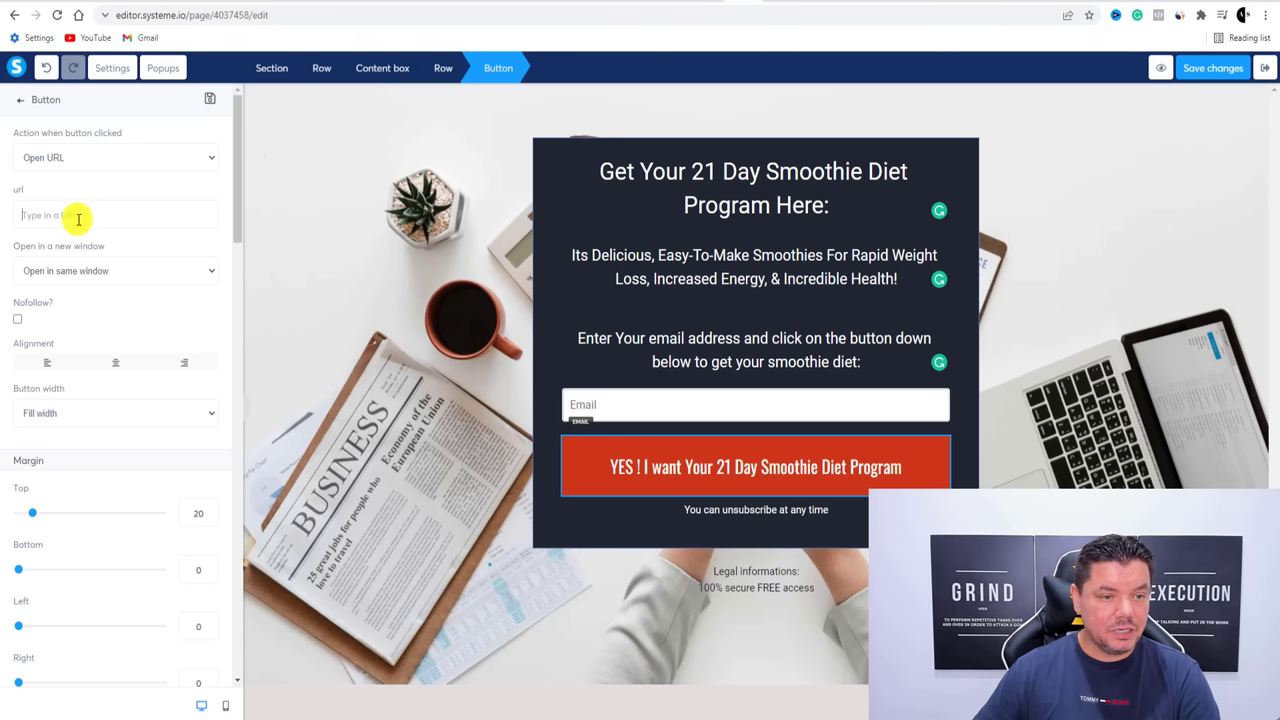
pyautogui.write('https://8a1f4x29lulycr0d0cser4u93e.hop.clickbank.net/')
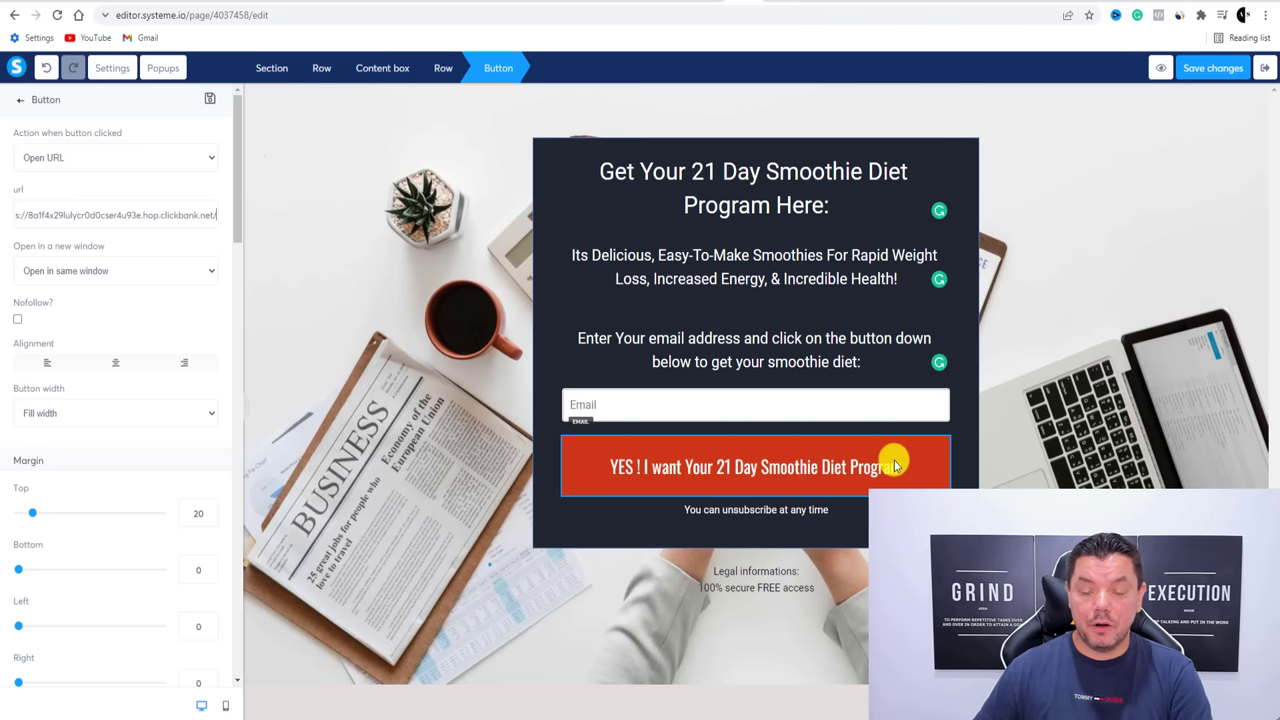
pyautogui.click(463, 190)
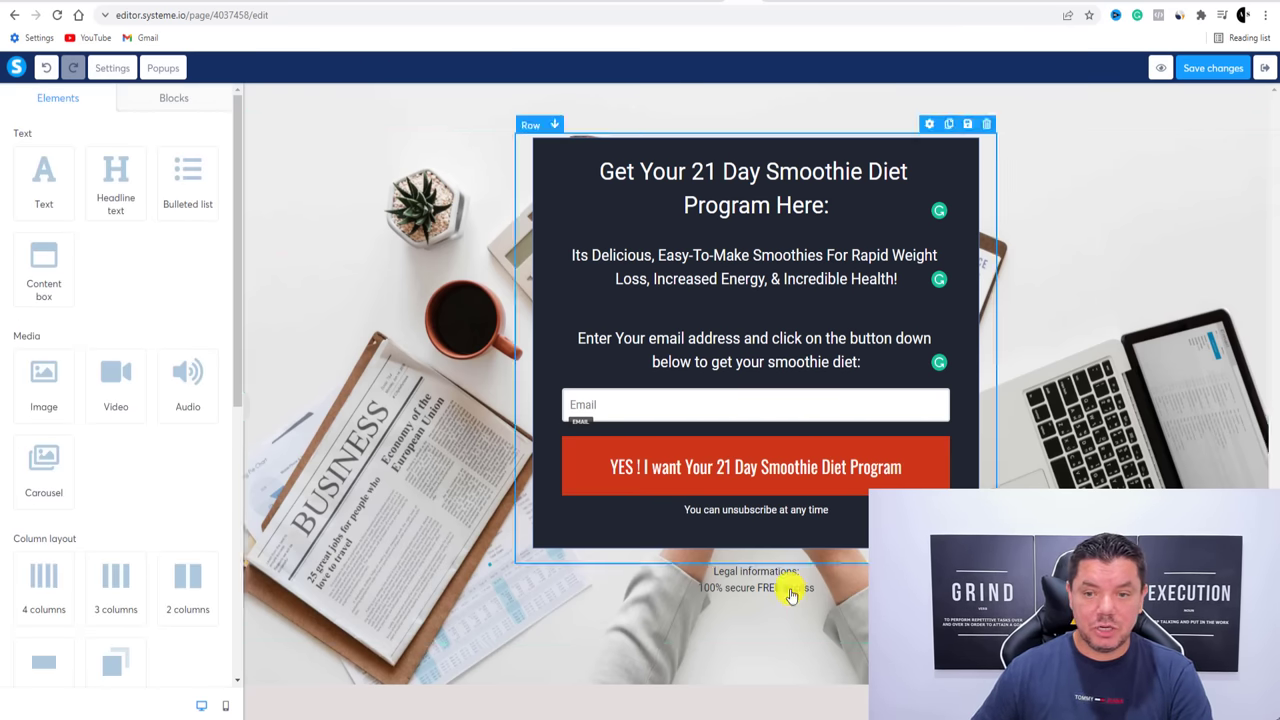
pyautogui.click(810, 308)
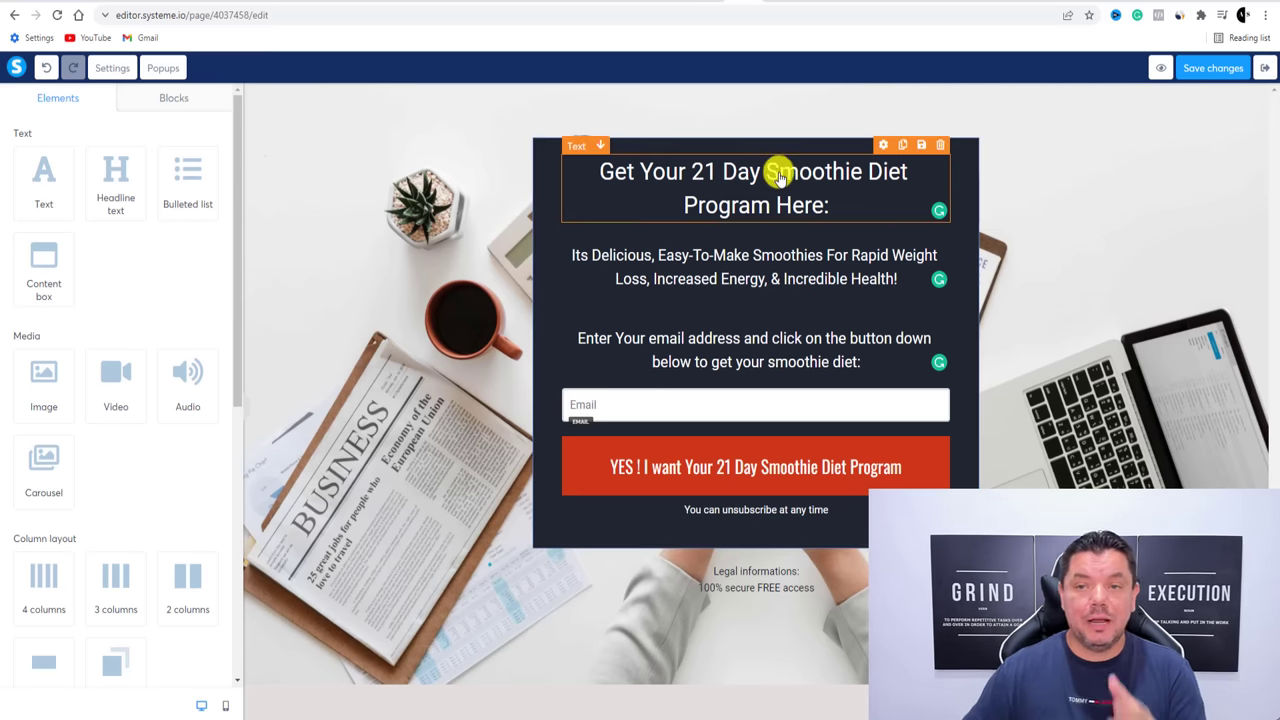
pyautogui.click(445, 262)
pyautogui.click(443, 260)
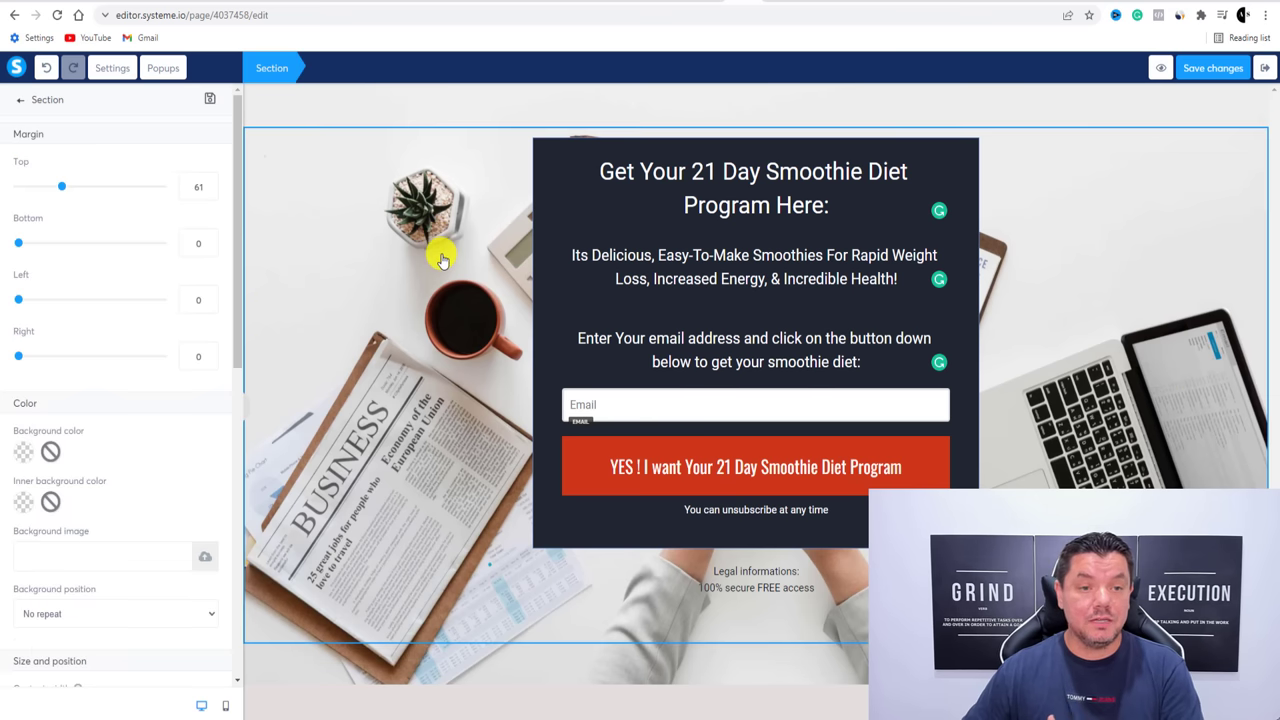
pyautogui.scroll(-2, 129, 257)
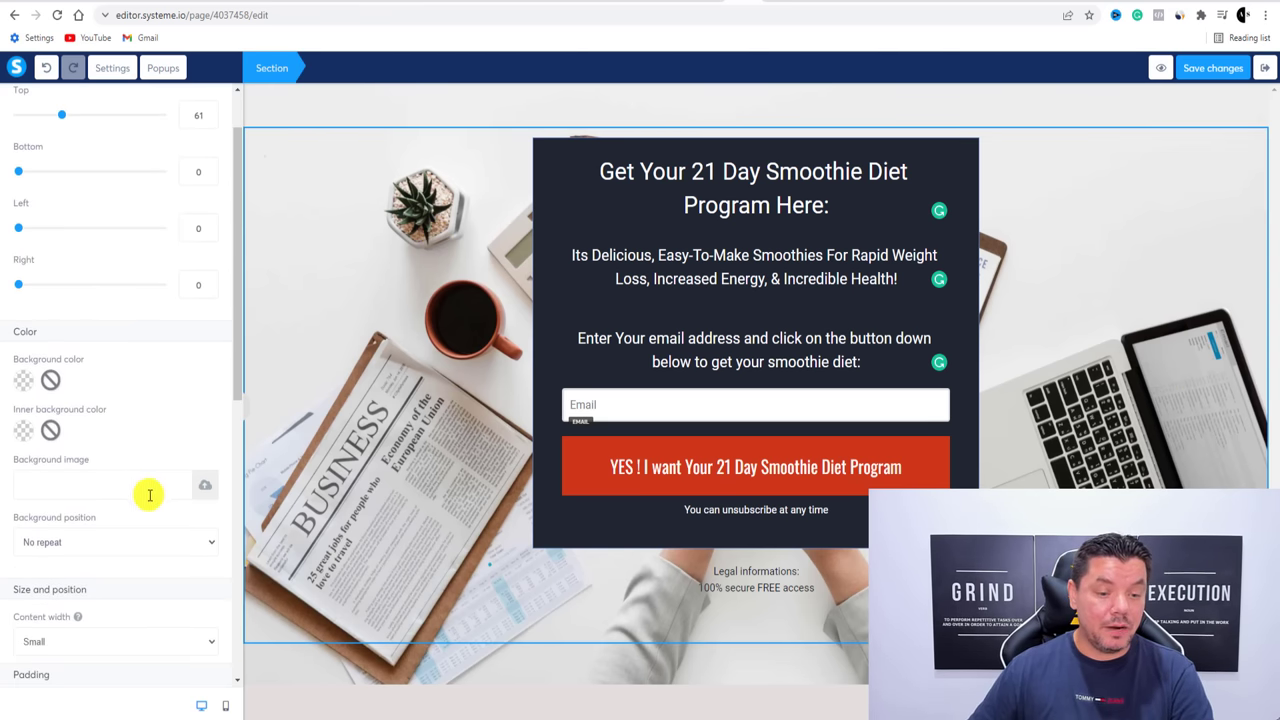
pyautogui.scroll(-3, 131, 443)
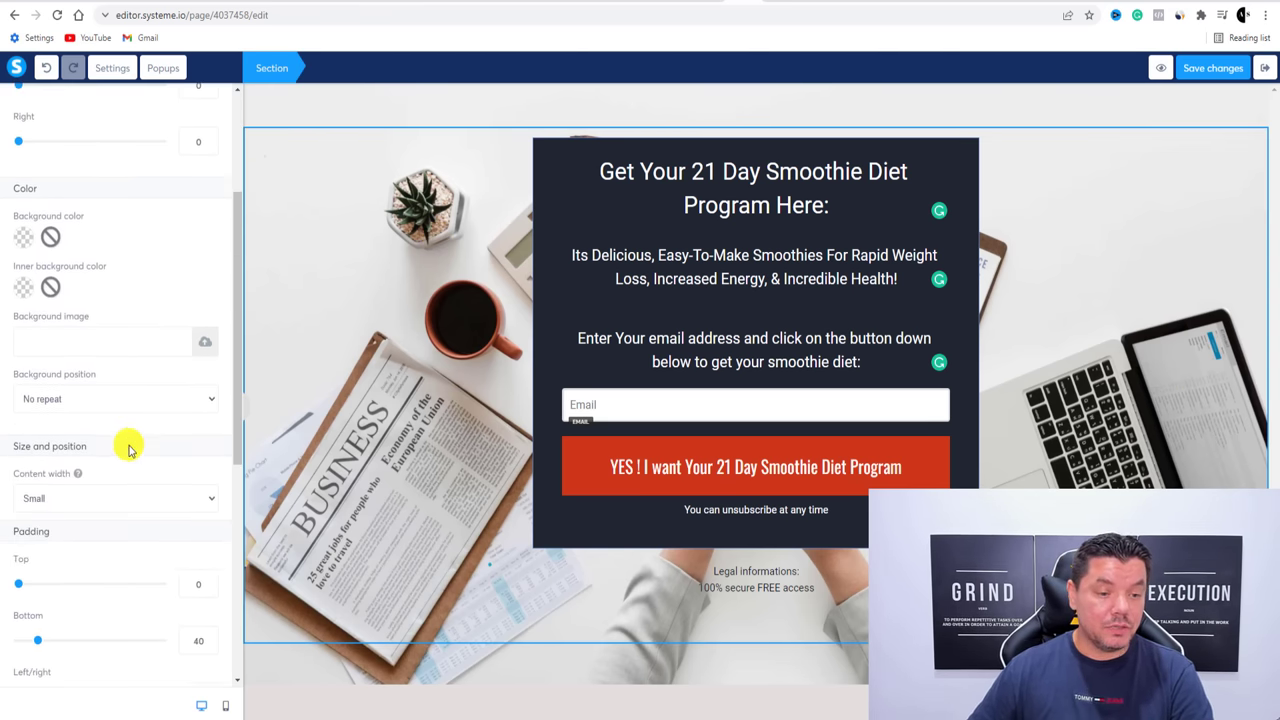
pyautogui.scroll(2, 128, 448)
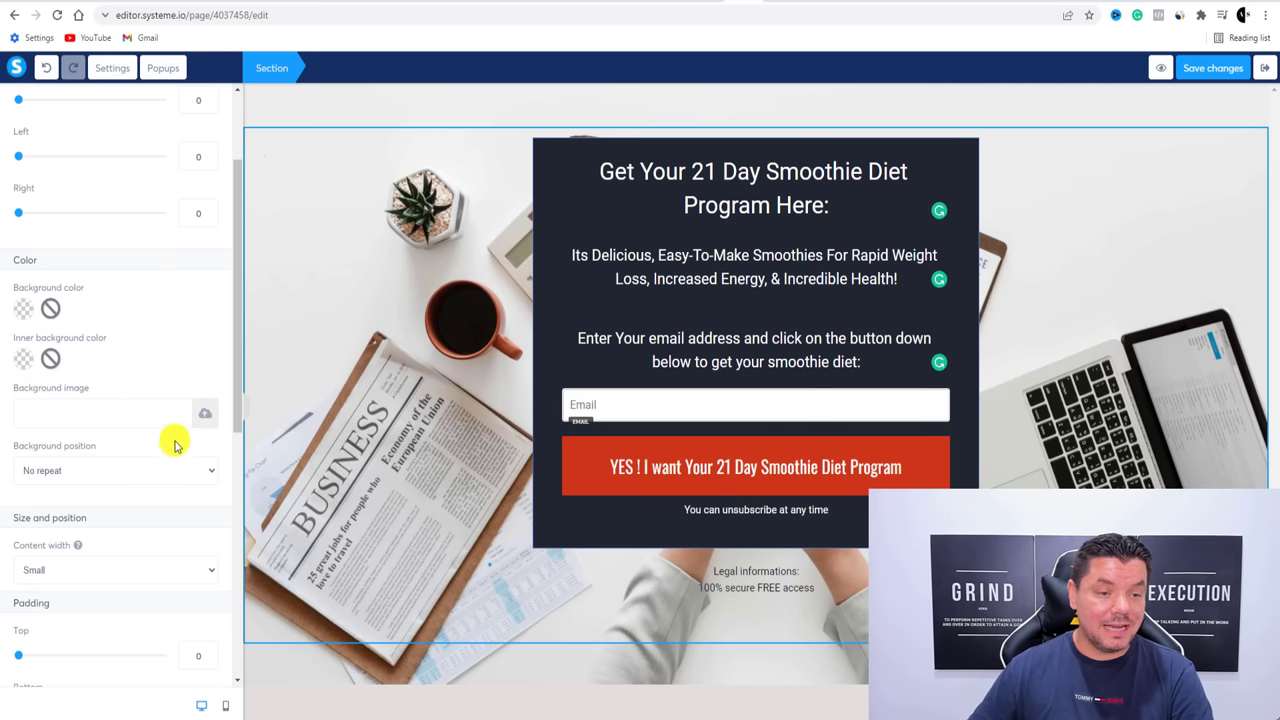
pyautogui.scroll(2, 170, 400)
# Remove the background image bg-aff.jpg in the page settings and clear its file name
pyautogui.click(112, 67)
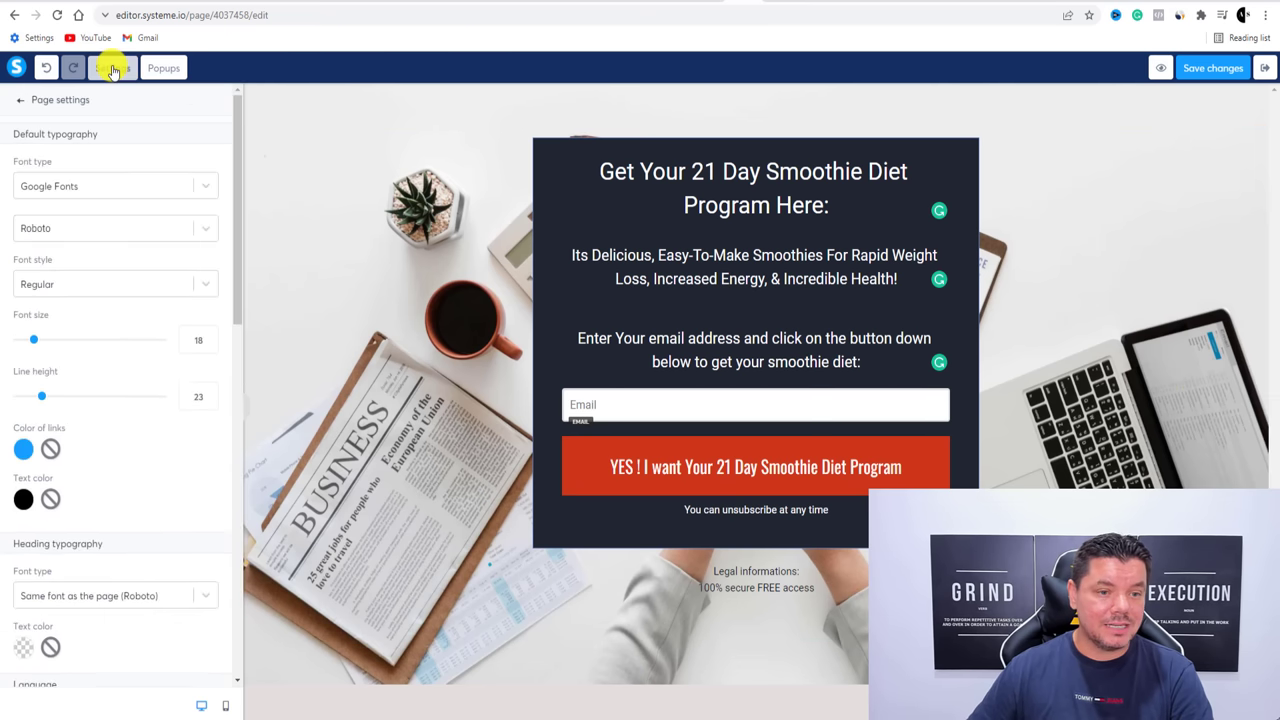
pyautogui.scroll(-5, 137, 528)
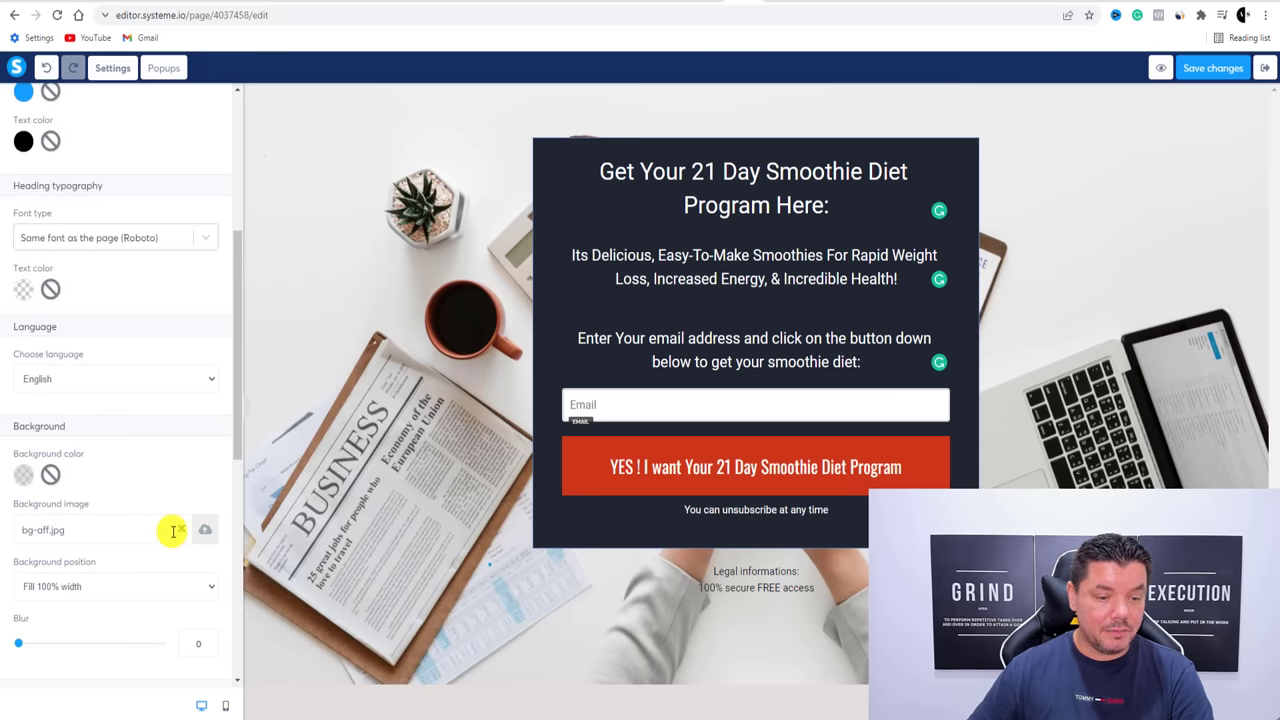
pyautogui.click(182, 530)
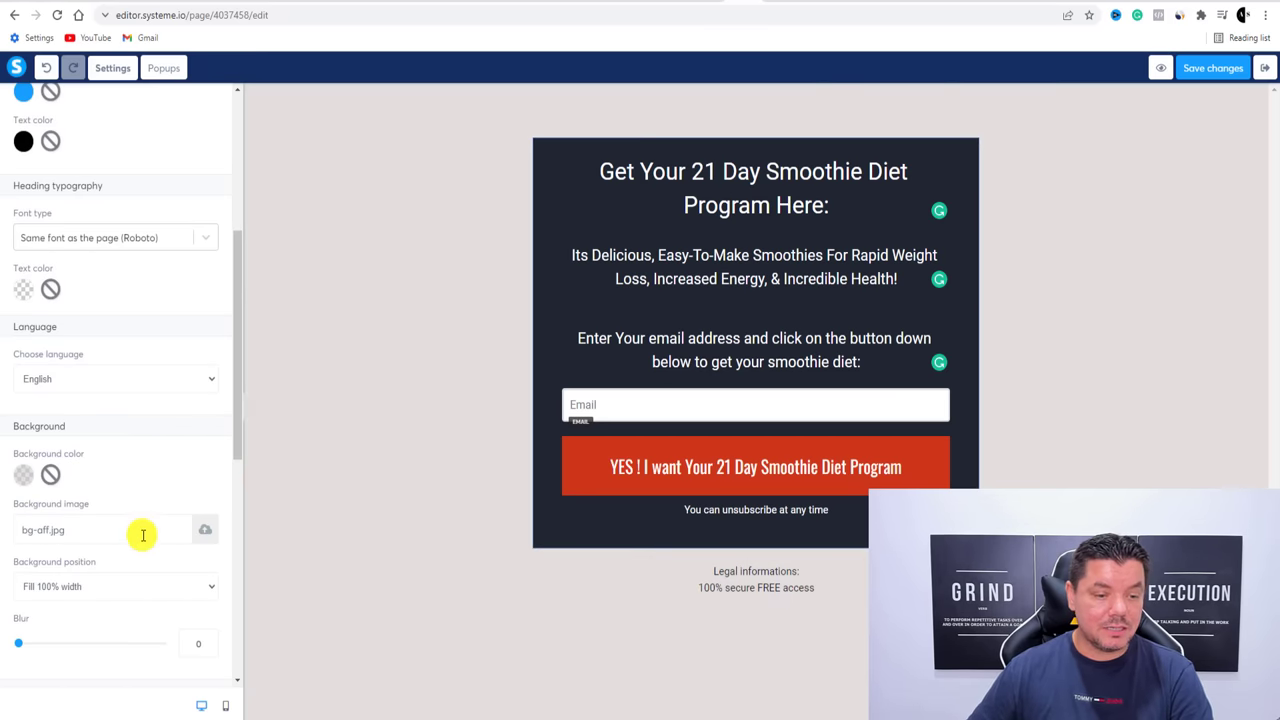
pyautogui.moveTo(103, 532); pyautogui.dragTo(31, 531)
pyautogui.press('BackSpace')
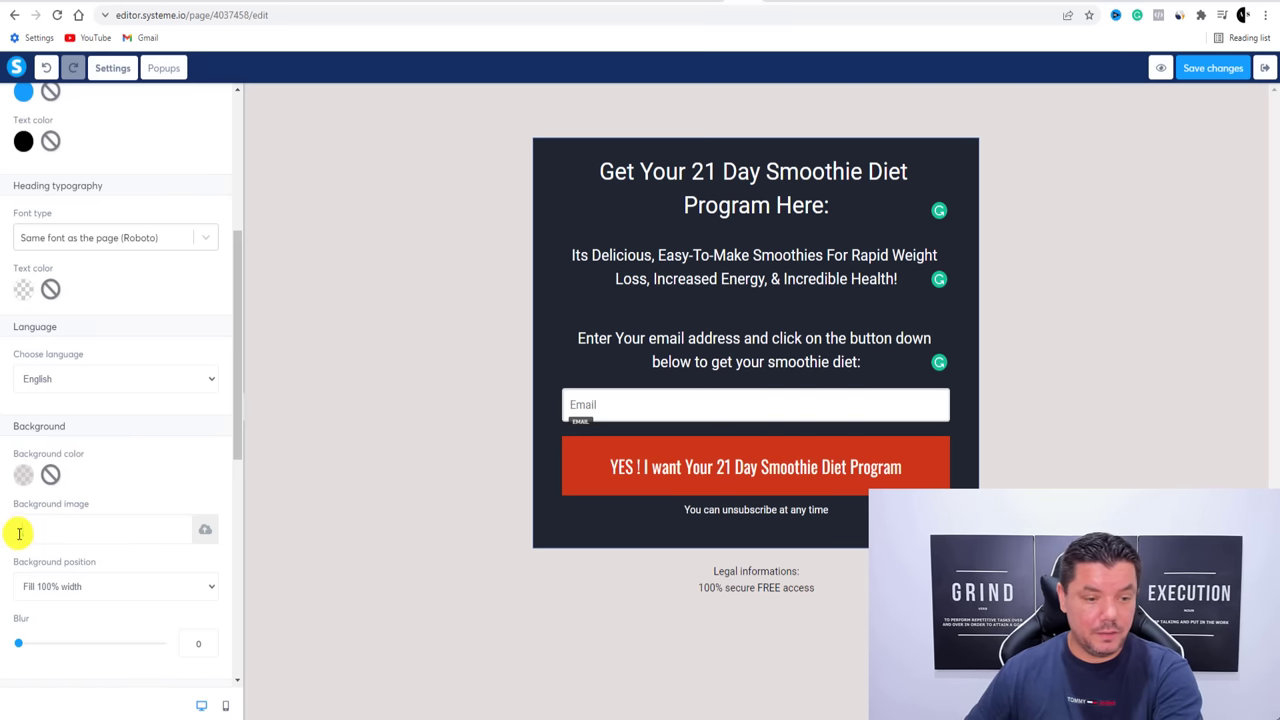
# Upload smoothiediet_large.jpg from the sd_images folder in Downloads and insert it as the page's background image
pyautogui.click(205, 529)
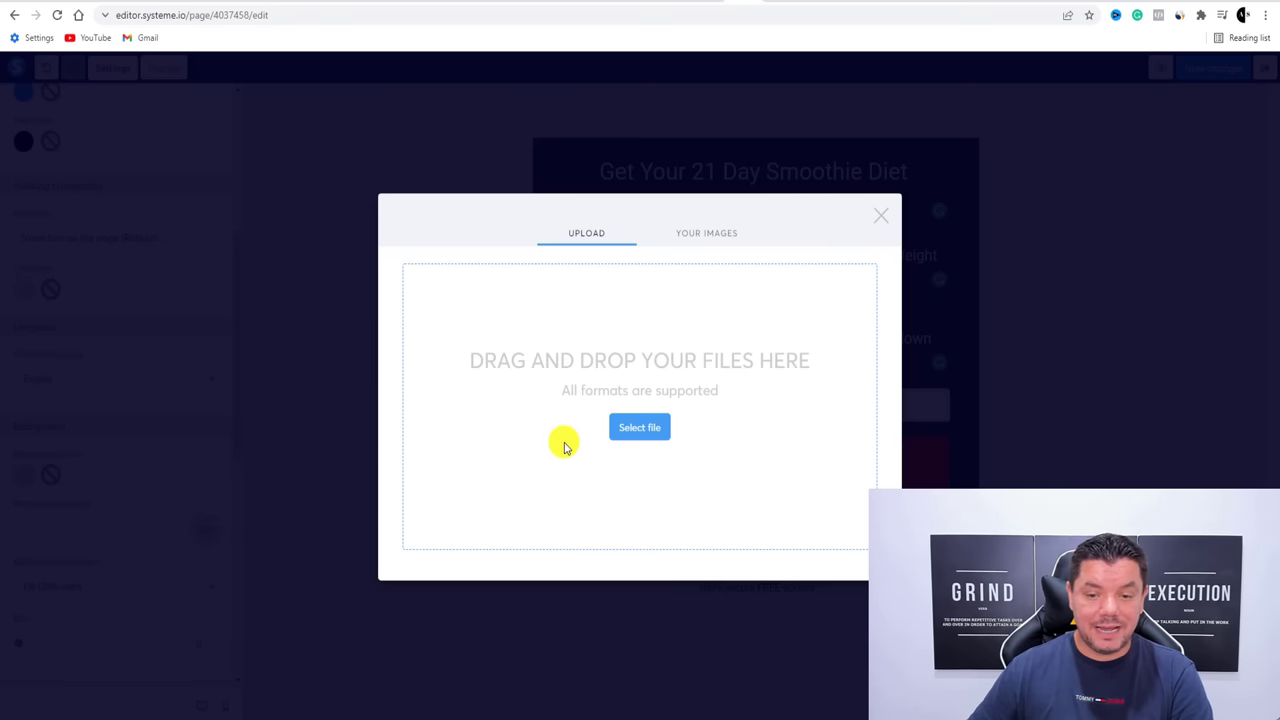
pyautogui.click(648, 430)
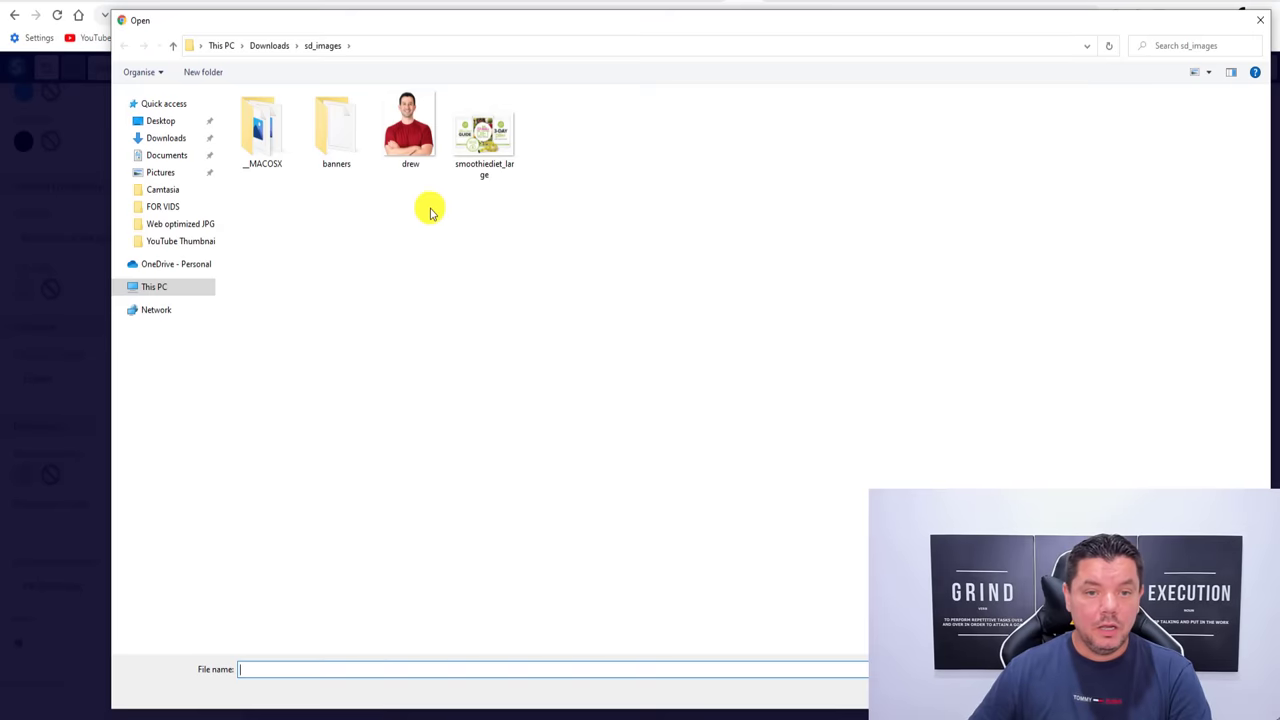
pyautogui.click(183, 141)
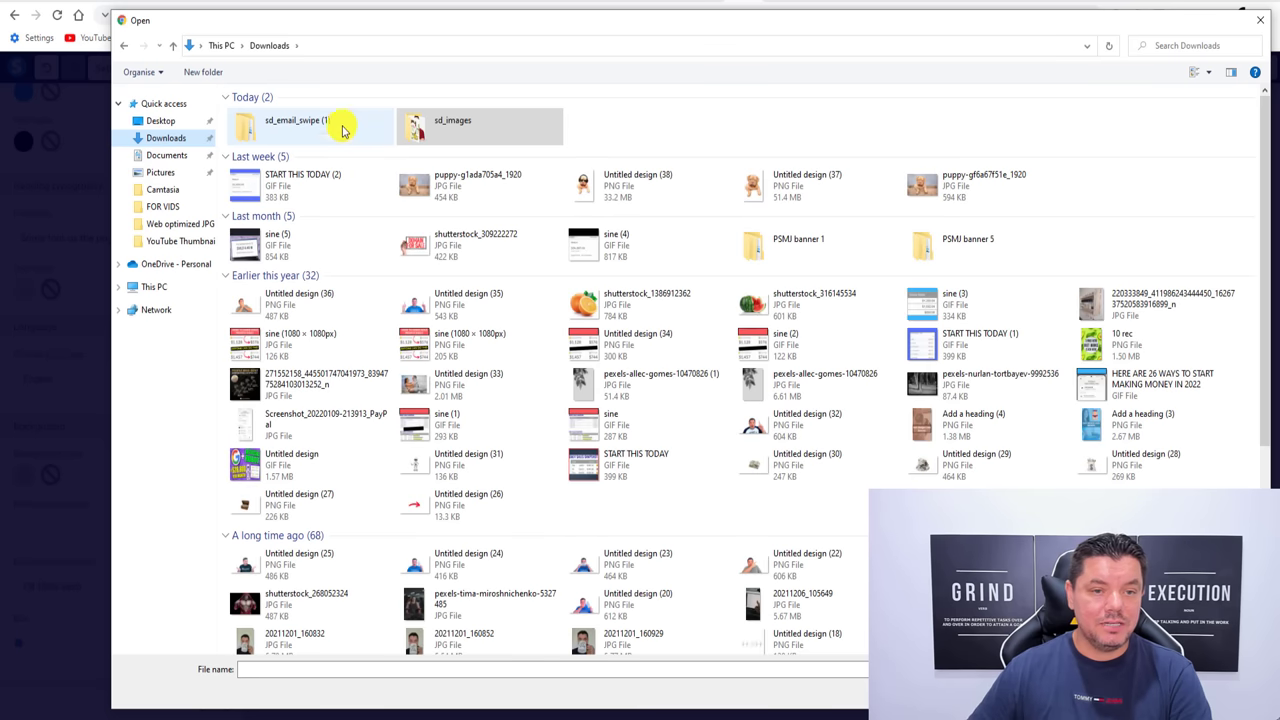
pyautogui.click(463, 128)
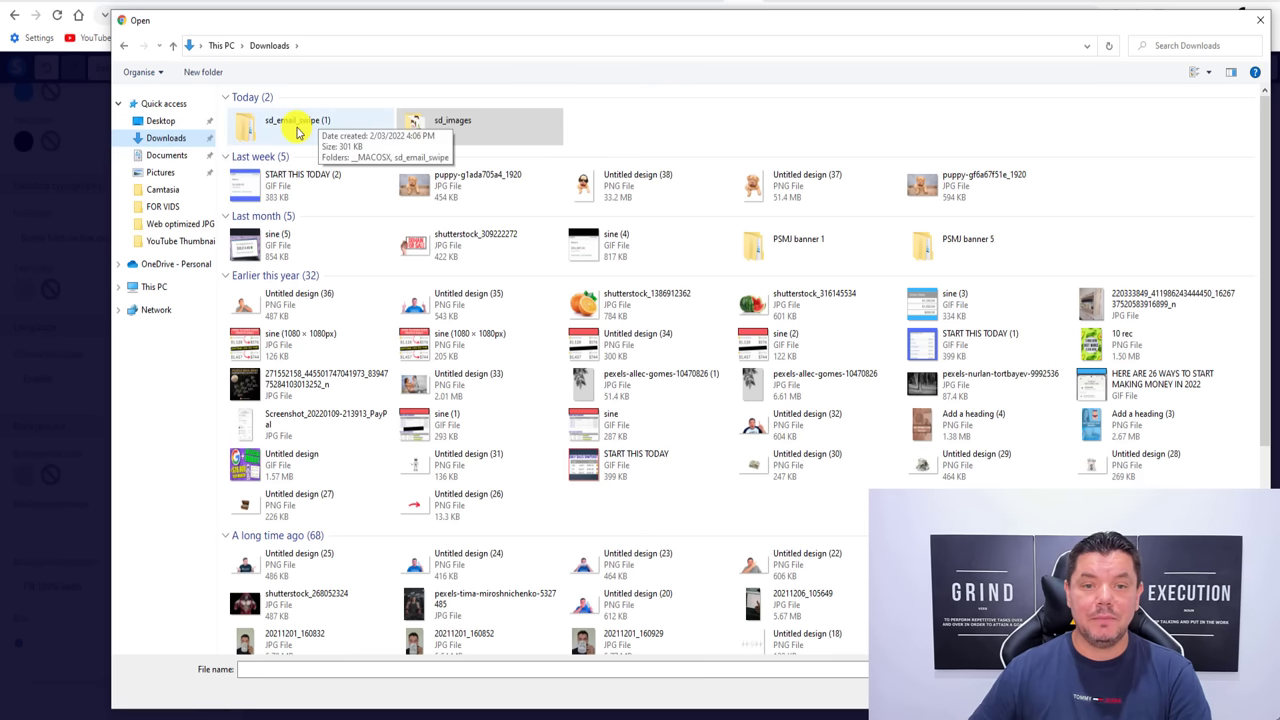
pyautogui.doubleClick(490, 130)
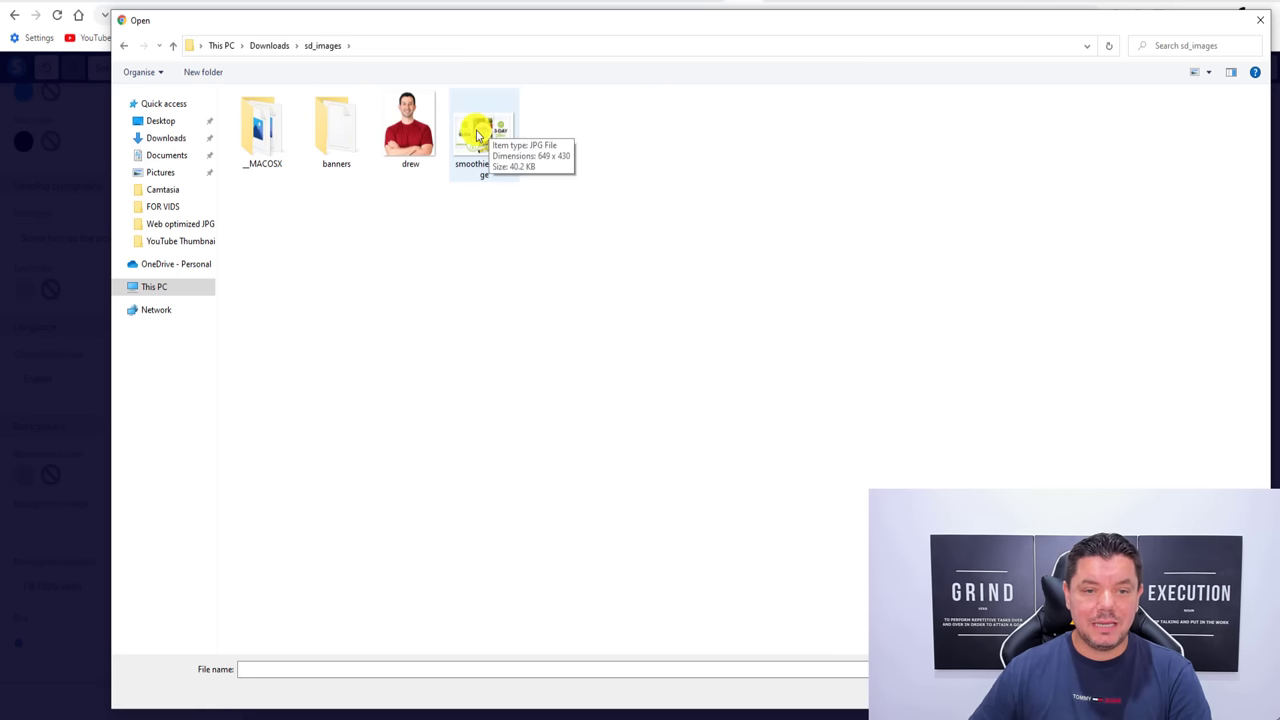
pyautogui.doubleClick(483, 133)
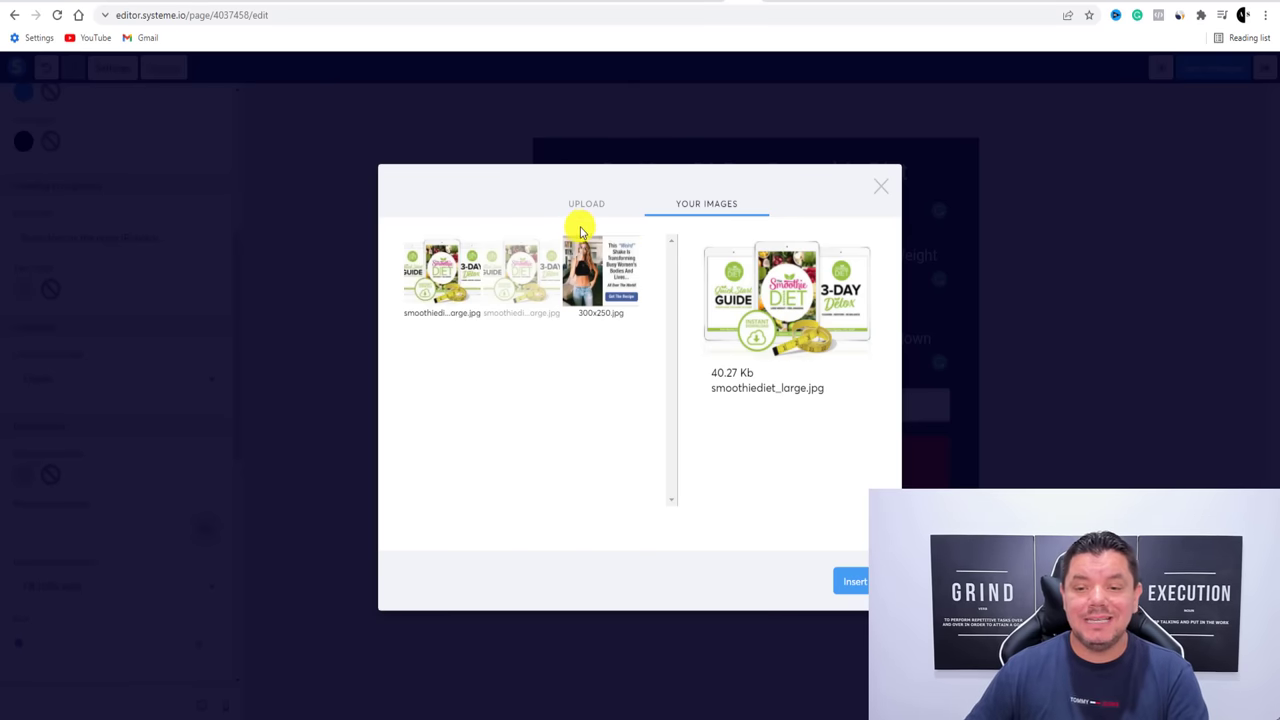
pyautogui.click(850, 580)
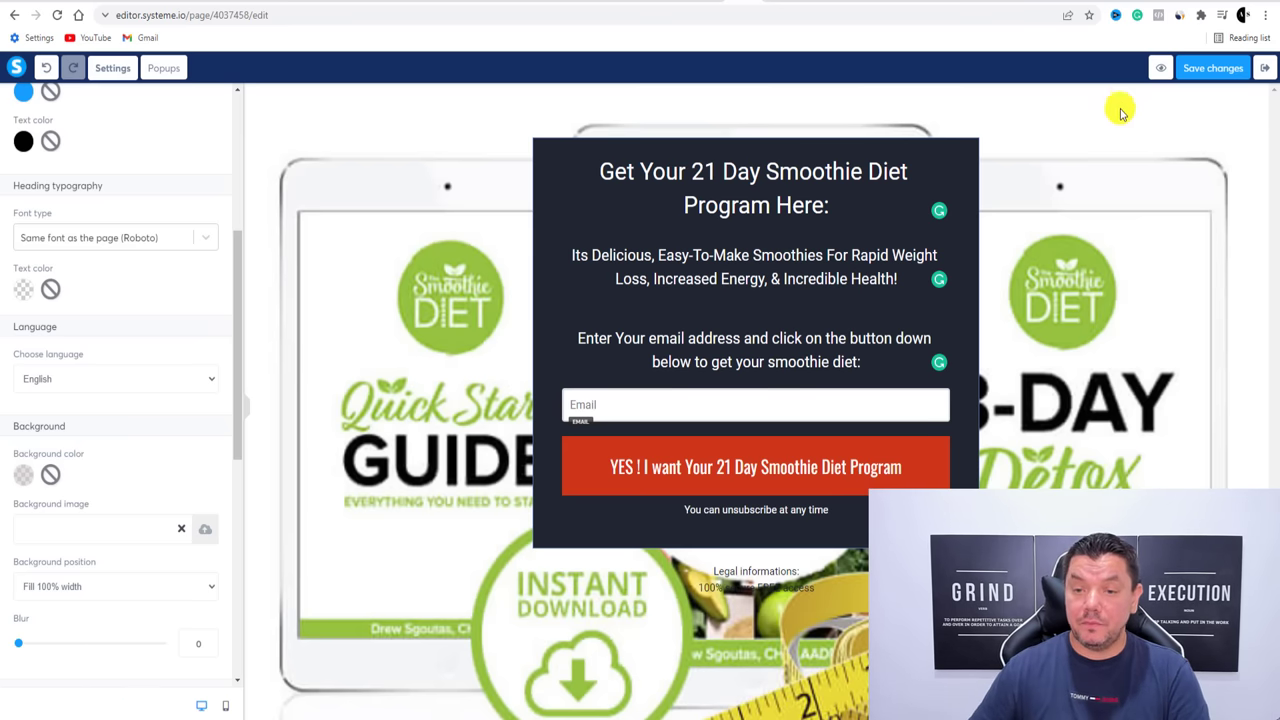
# Save the squeeze page, preview it, and return to the page editor
pyautogui.click(1207, 68)
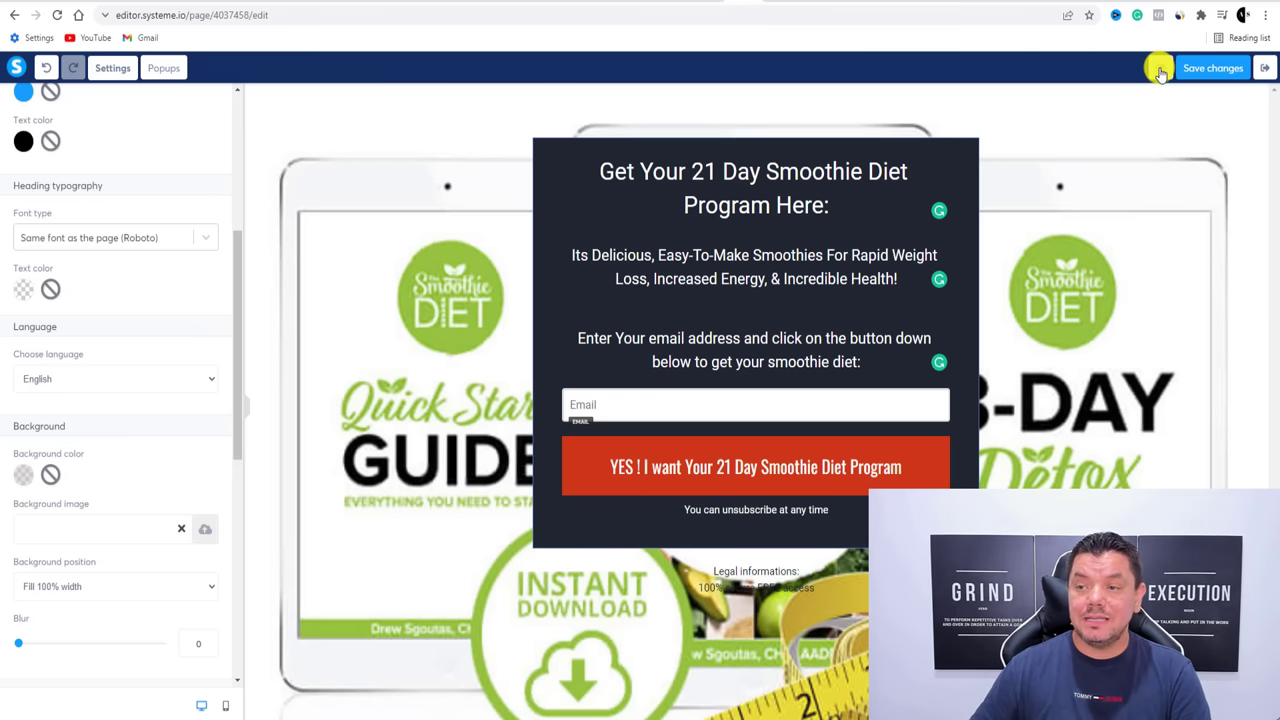
pyautogui.click(1160, 70)
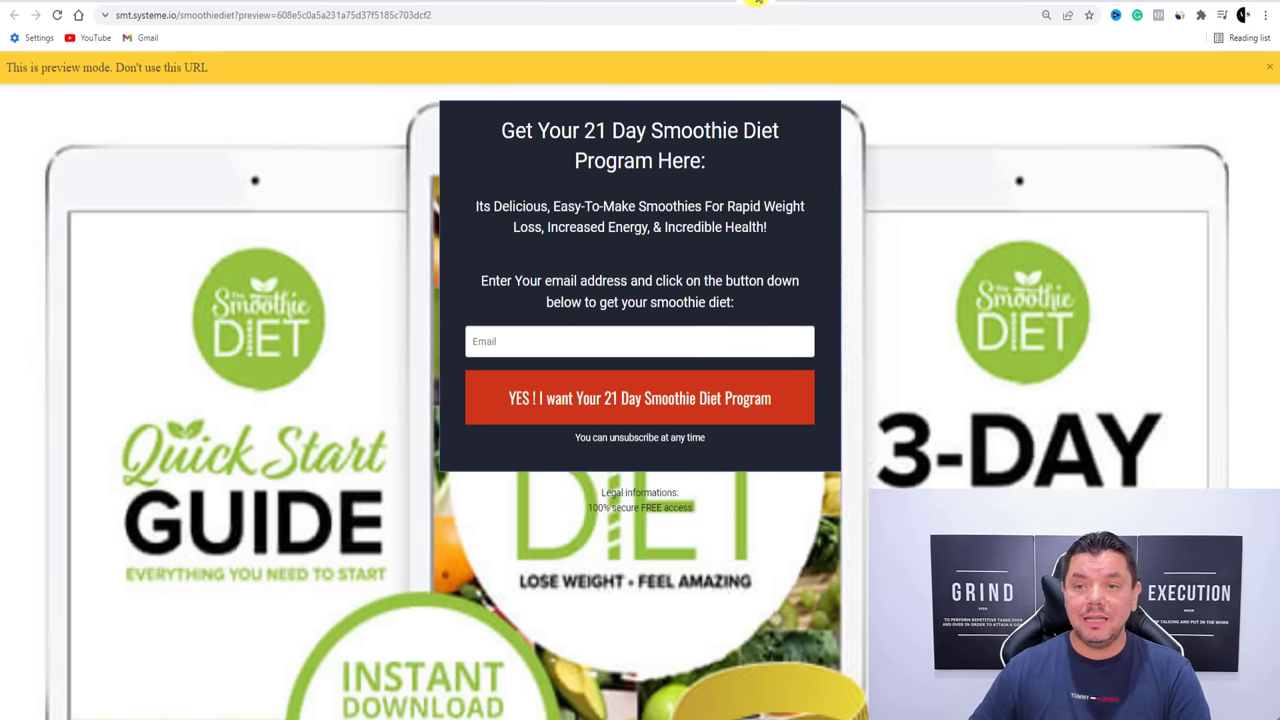
pyautogui.click(758, 2)
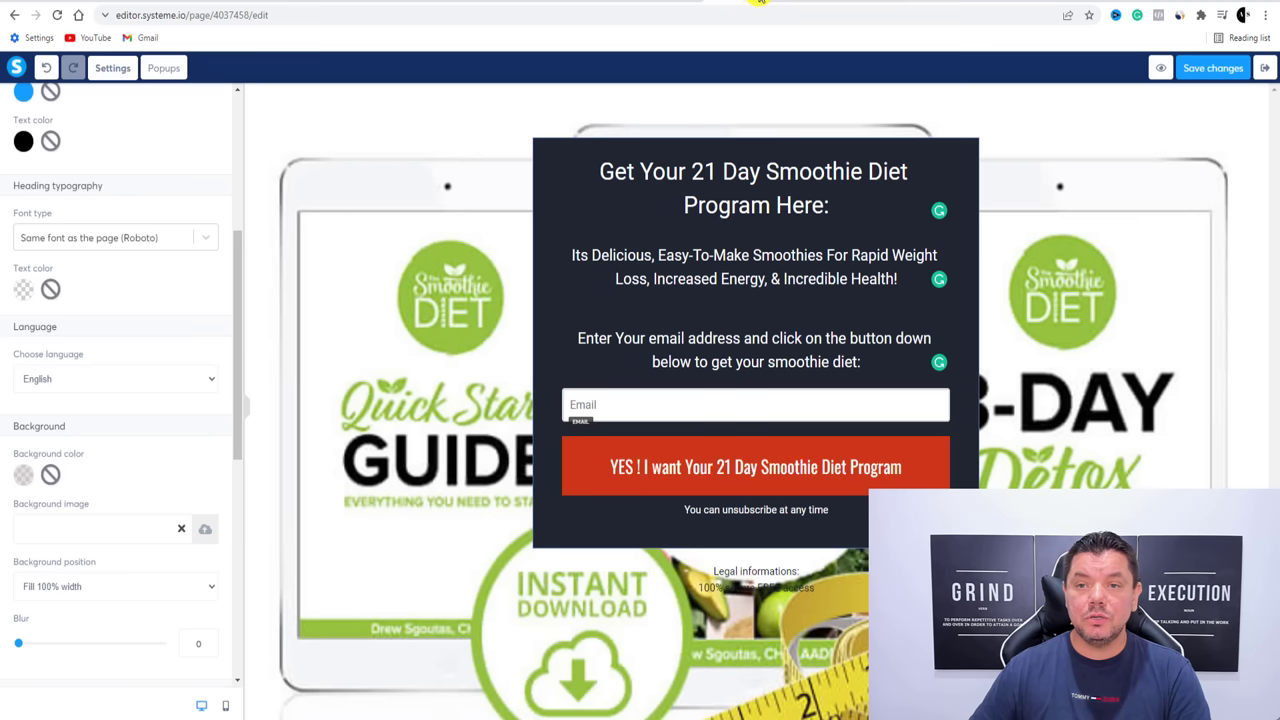
pyautogui.click(553, 187)
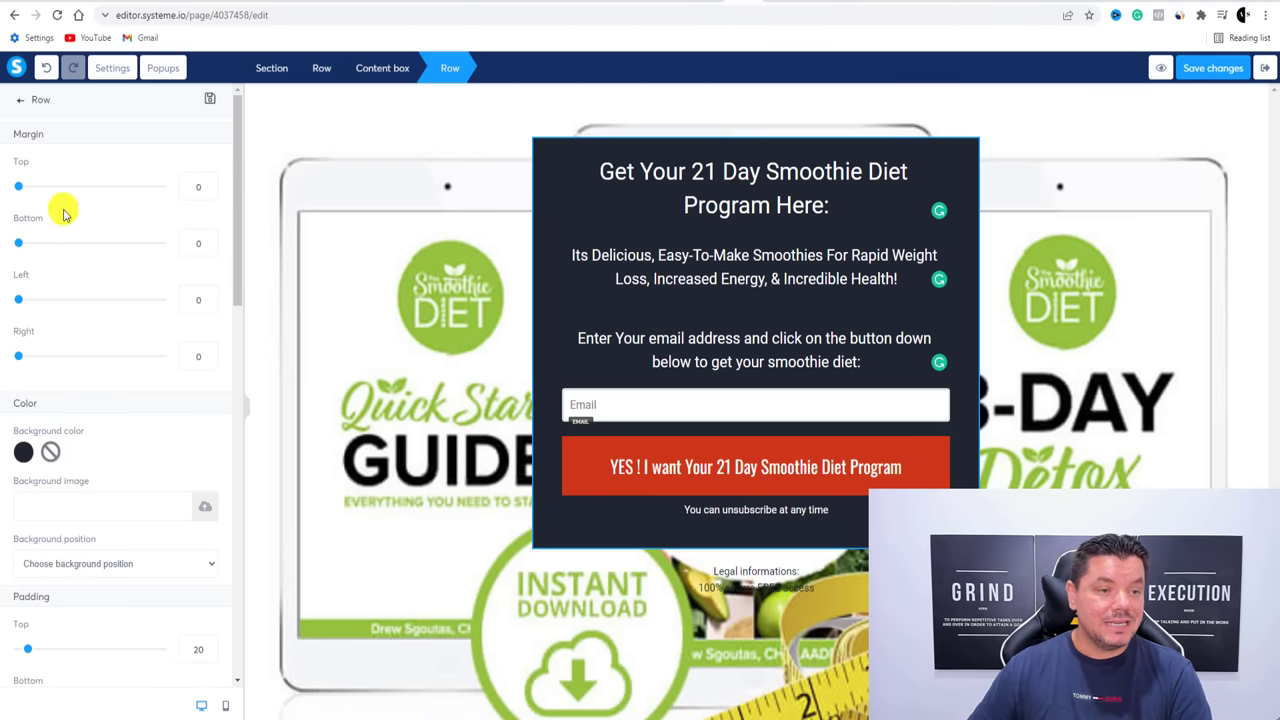
pyautogui.moveTo(20, 190)
pyautogui.mouseDown()
pyautogui.moveTo(35, 190)
pyautogui.moveTo(18, 190)
pyautogui.mouseUp()
pyautogui.moveTo(18, 243)
pyautogui.mouseDown()
pyautogui.moveTo(45, 255)
pyautogui.moveTo(20, 244)
pyautogui.mouseUp()
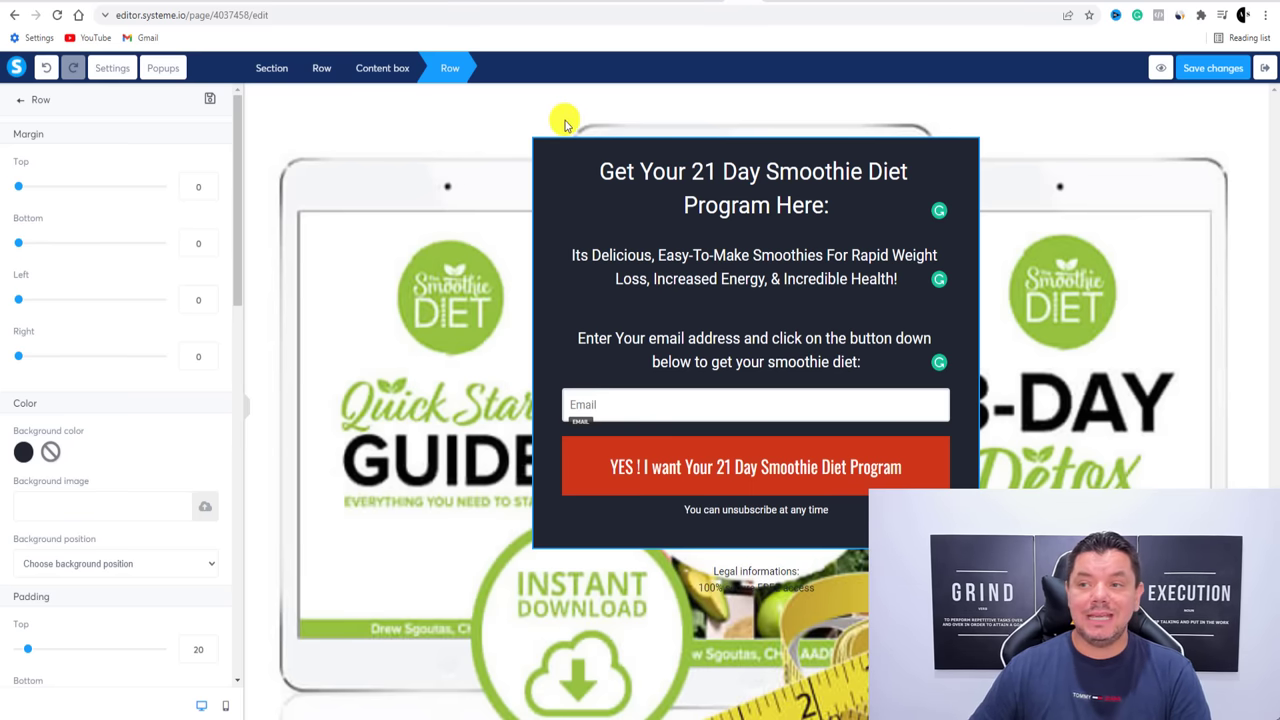
# Leave the squeeze page editor and apply the Congratulations! template to the Thank You / Download Page step
pyautogui.click(13, 15)
pyautogui.click(702, 95)
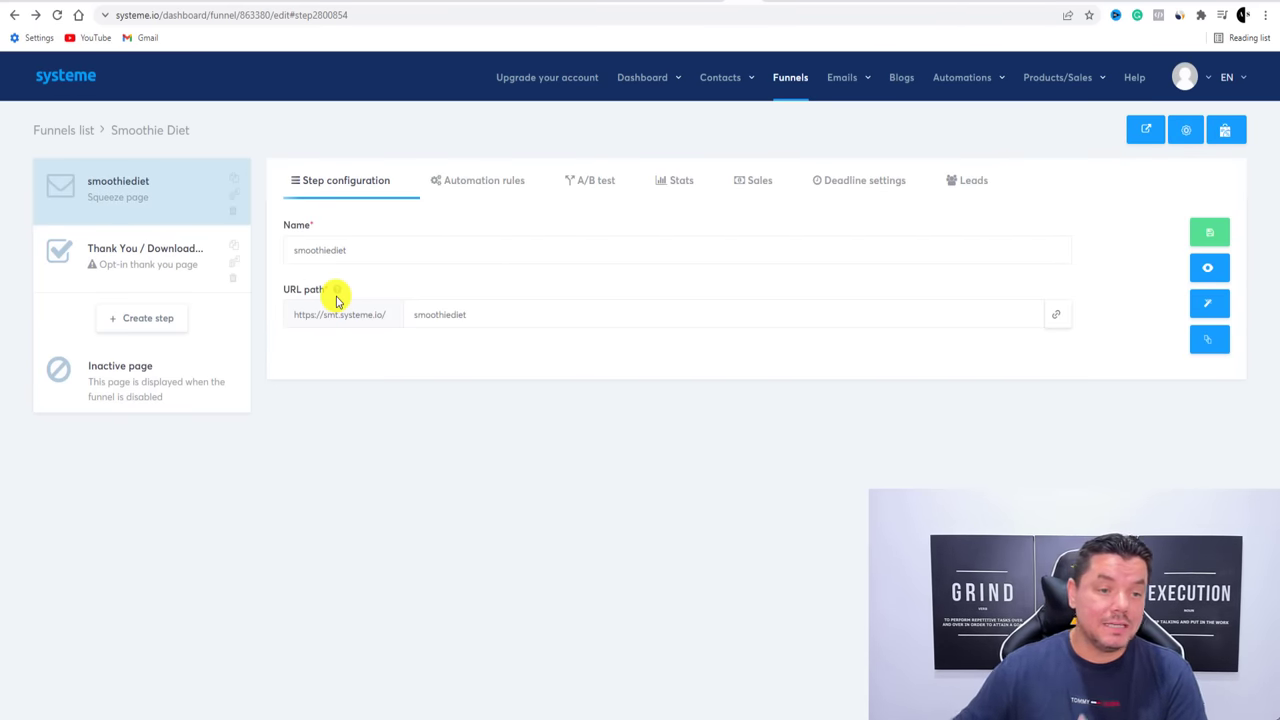
pyautogui.click(148, 266)
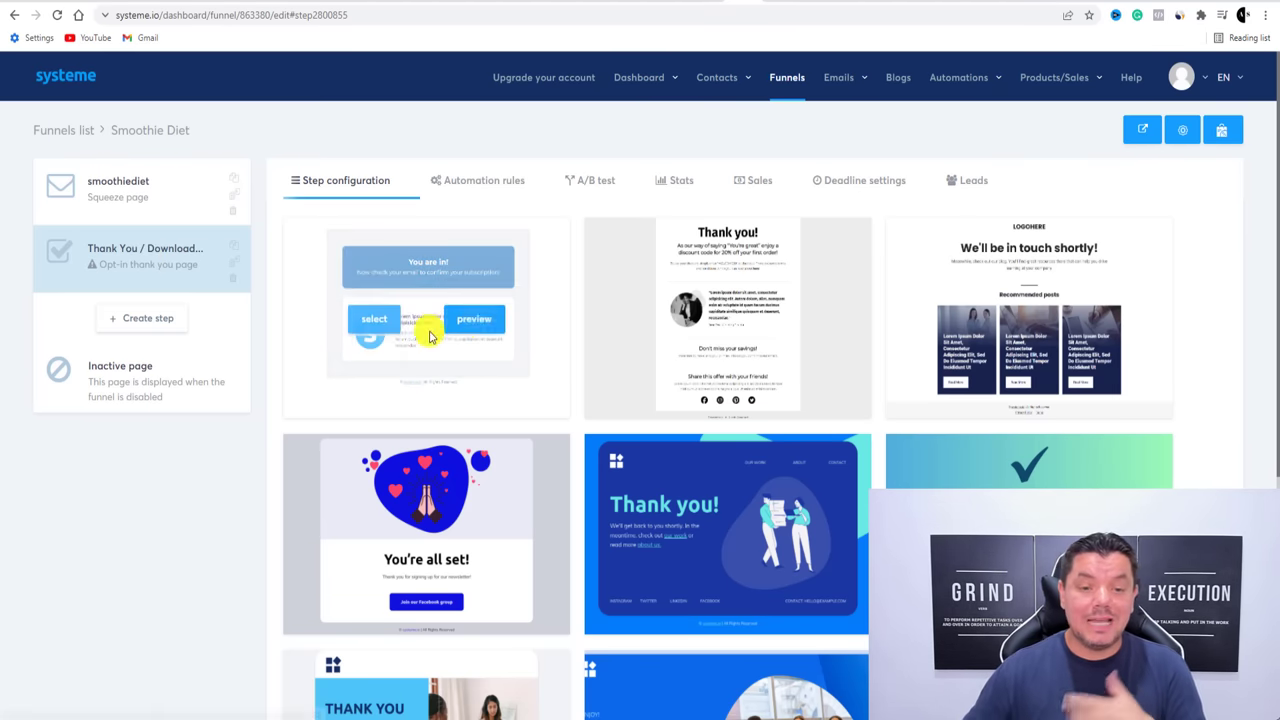
pyautogui.scroll(-3, 657, 300)
pyautogui.scroll(-1, 657, 300)
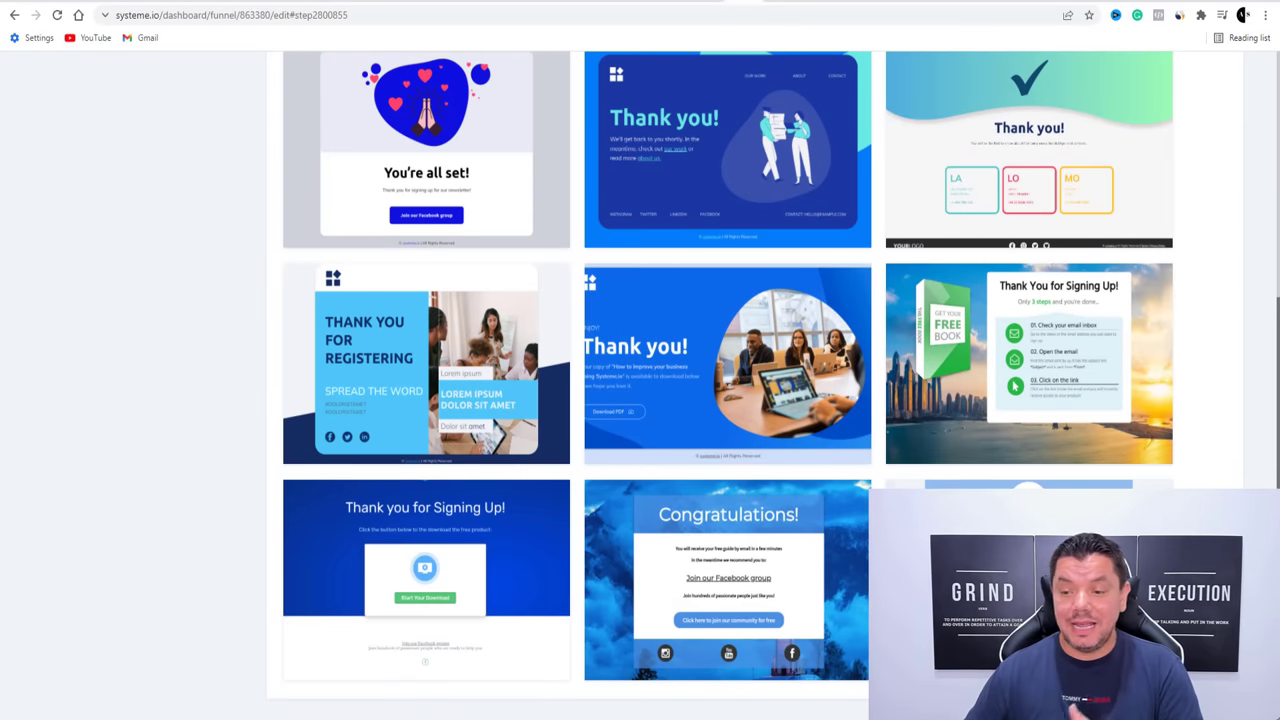
pyautogui.moveTo(709, 529)
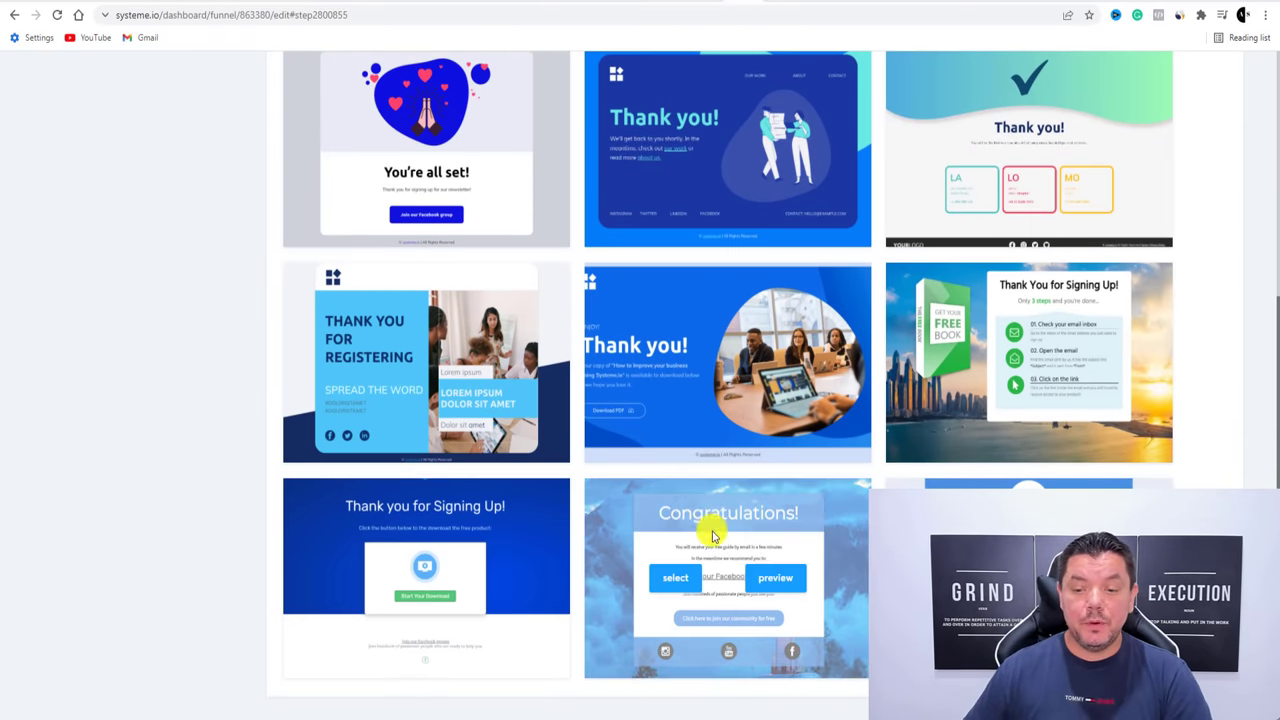
pyautogui.click(675, 583)
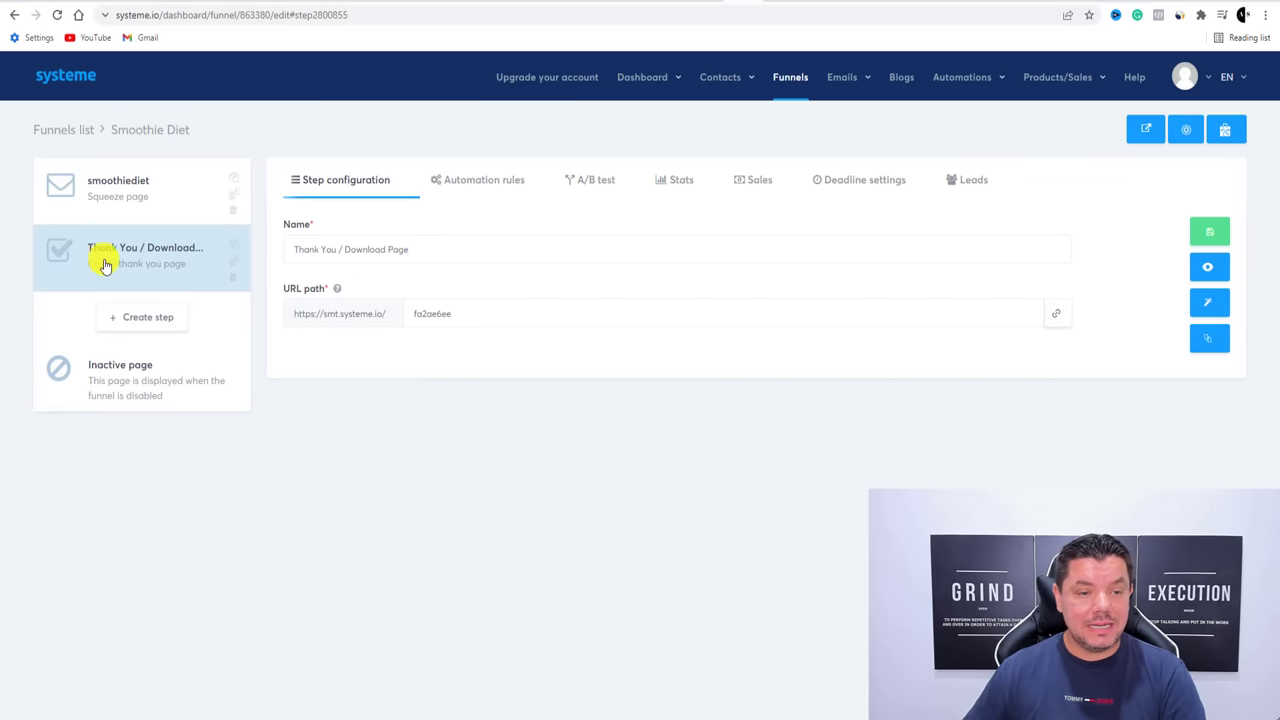
# Edit the thank-you page, replacing its text with the two ACCESS OPTIONS and the button text with "Click here for instant access"
pyautogui.click(1216, 300)
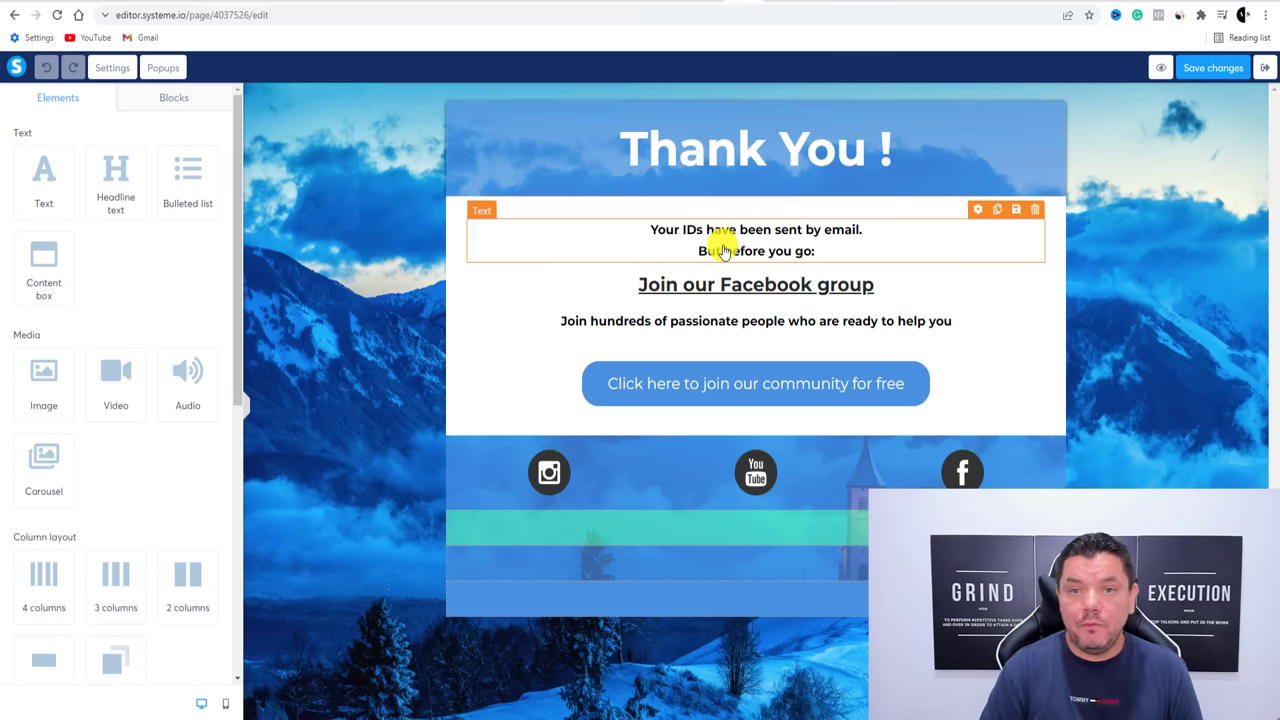
pyautogui.click(700, 385)
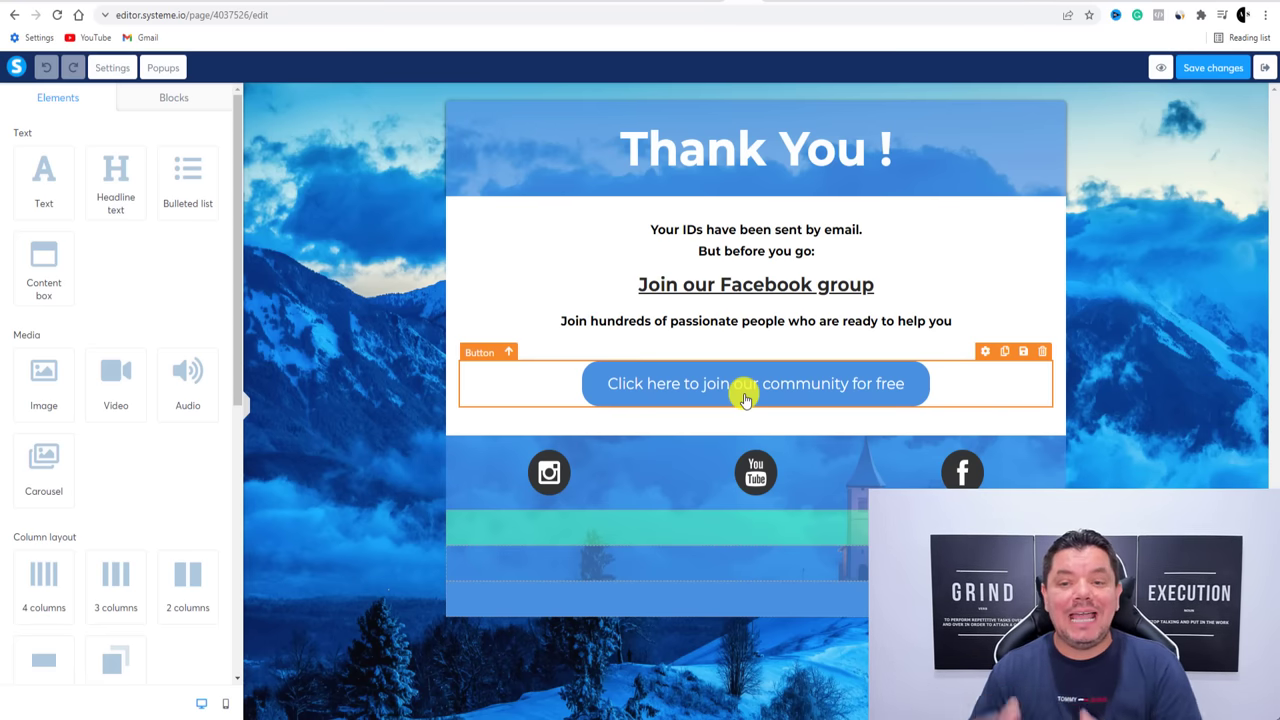
pyautogui.click(743, 248)
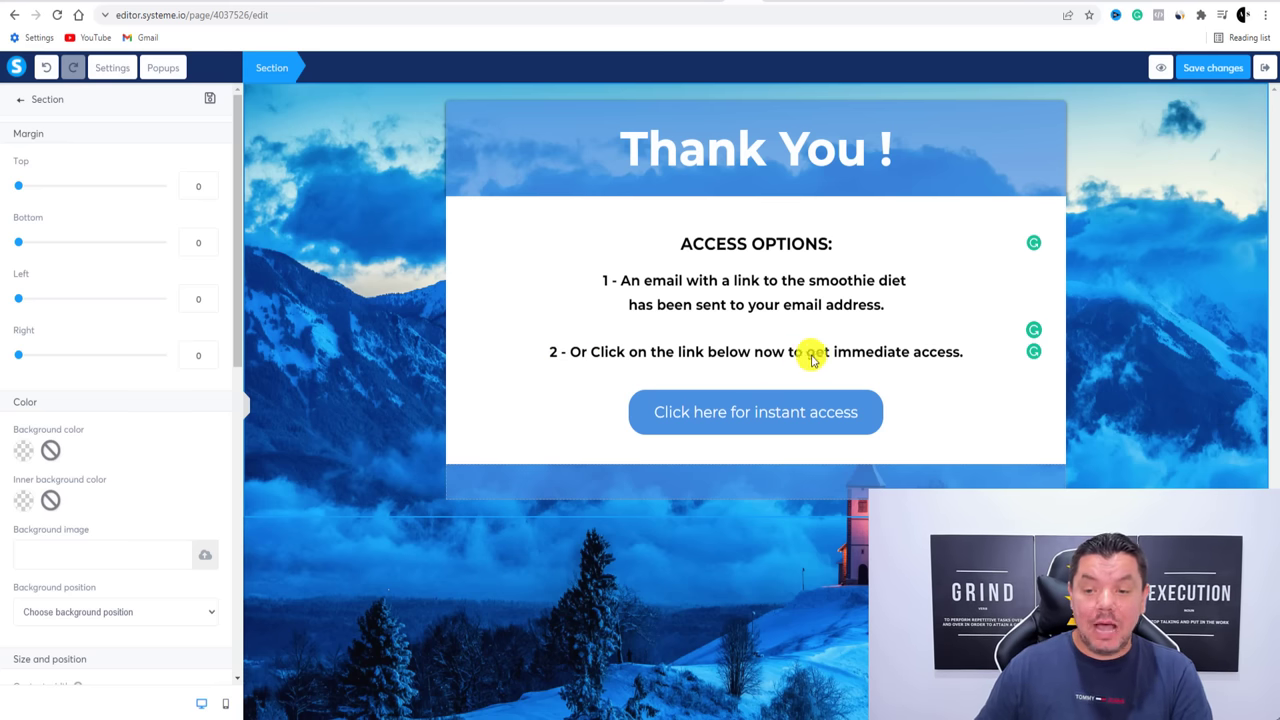
# Check the instant access button's Open URL settings, save the thank-you page and exit the editor
pyautogui.click(815, 411)
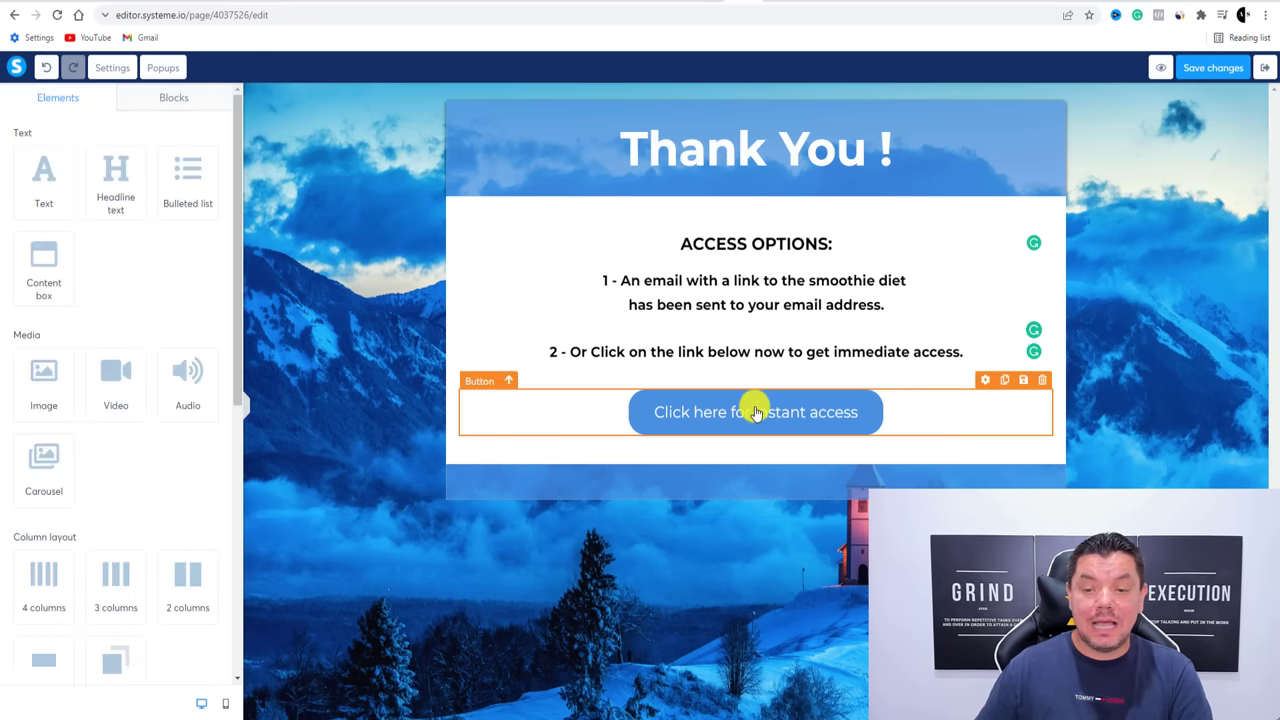
pyautogui.click(790, 421)
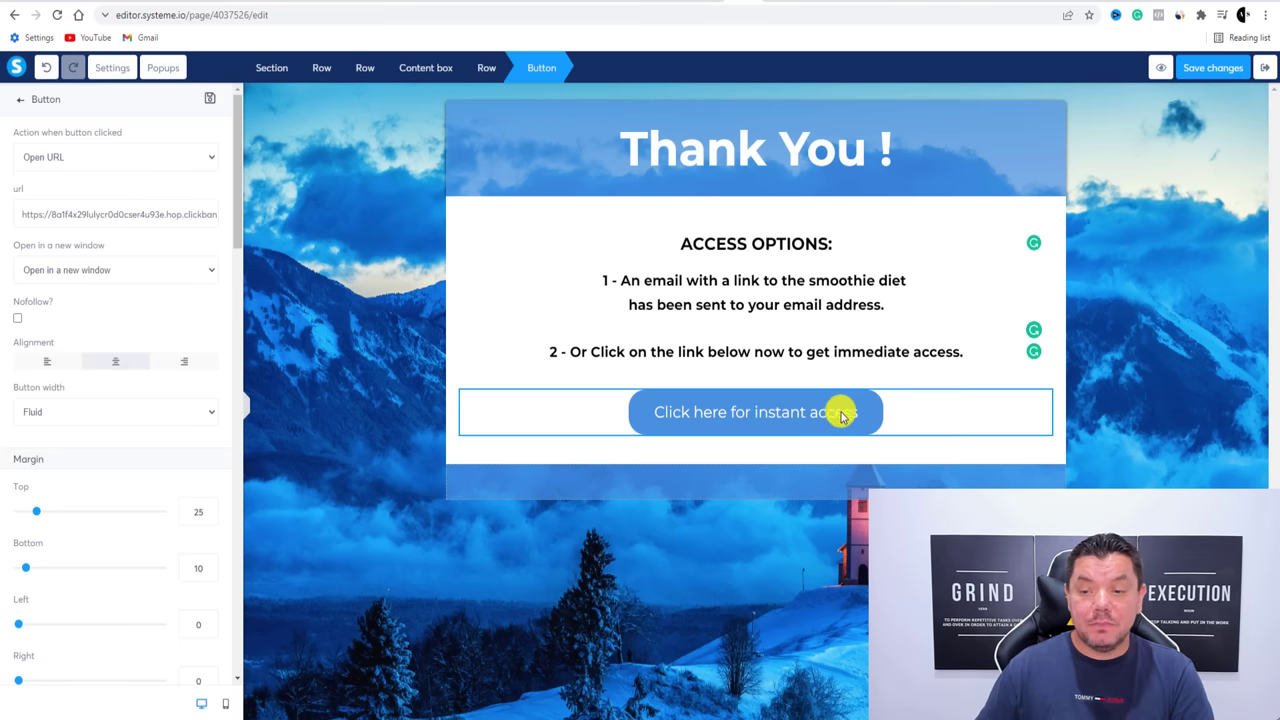
pyautogui.press('Escape')
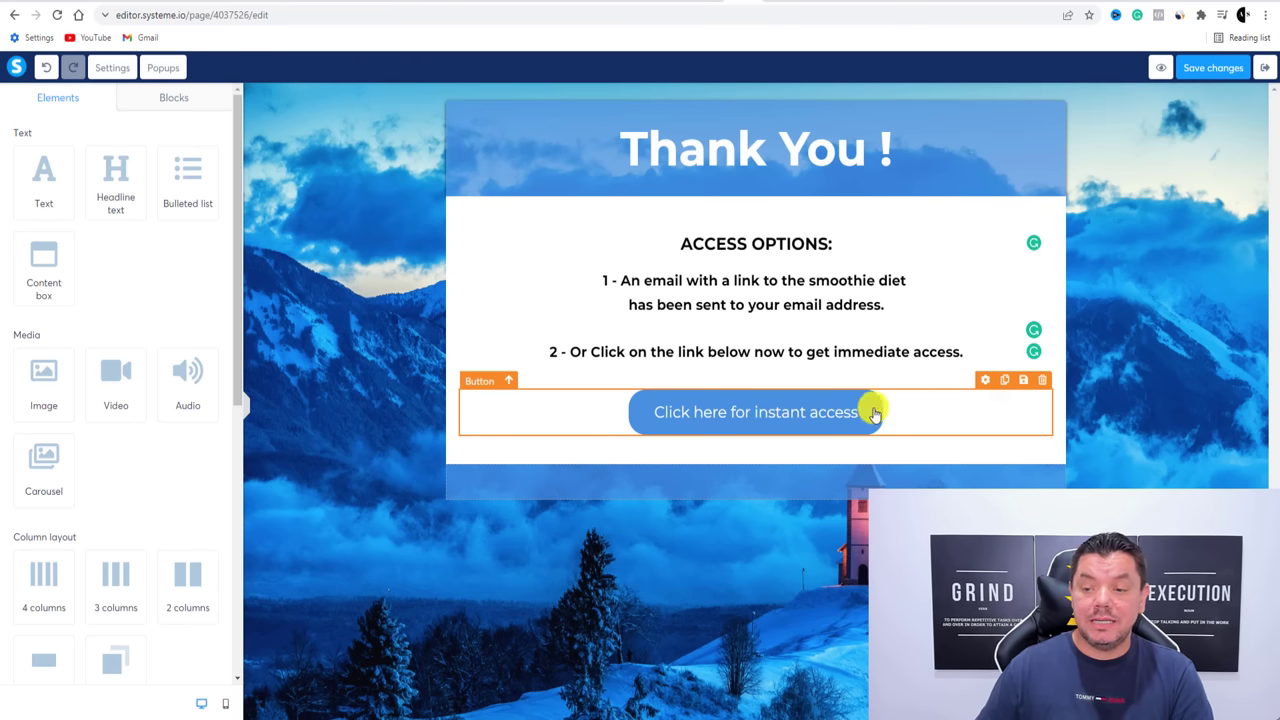
pyautogui.click(985, 381)
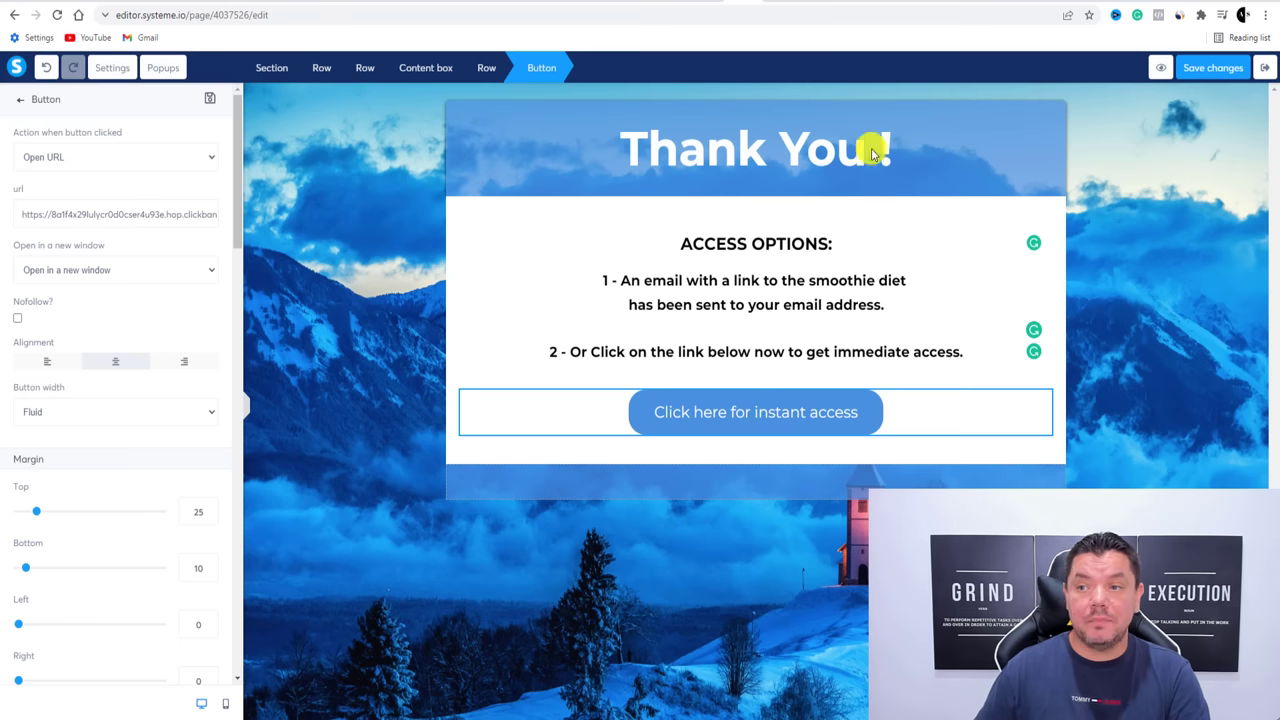
pyautogui.click(1213, 68)
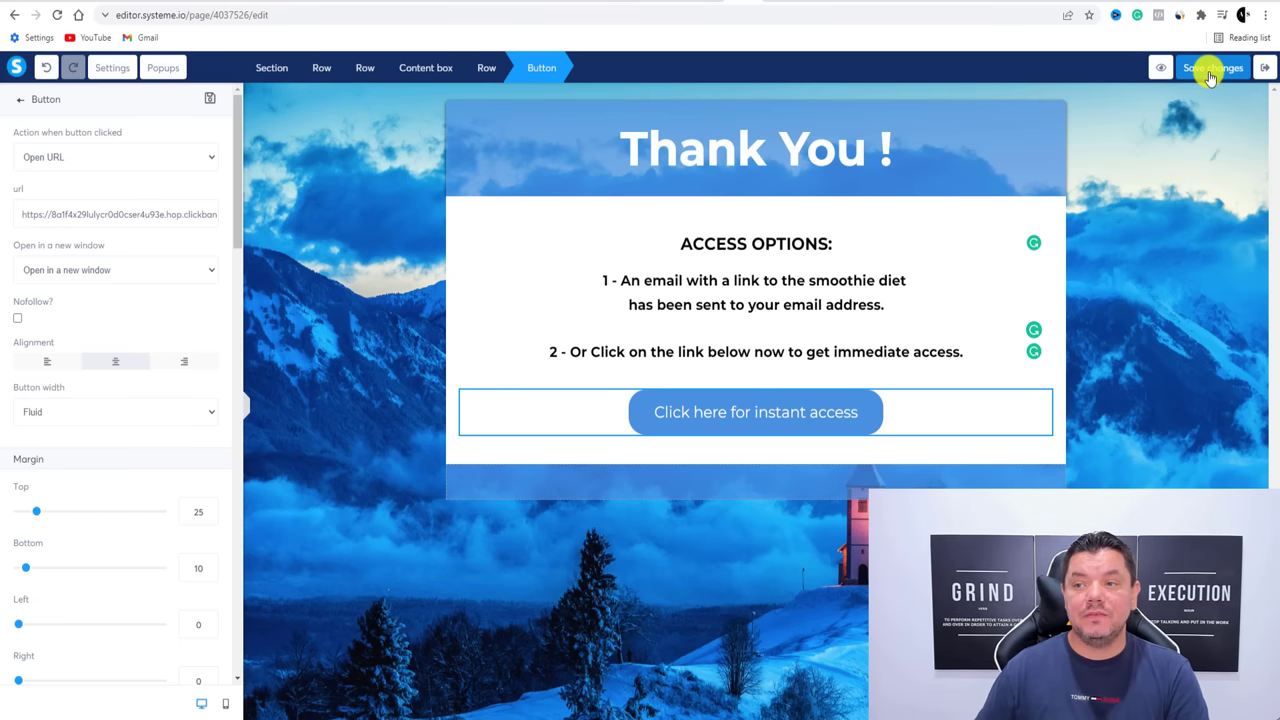
pyautogui.click(1260, 70)
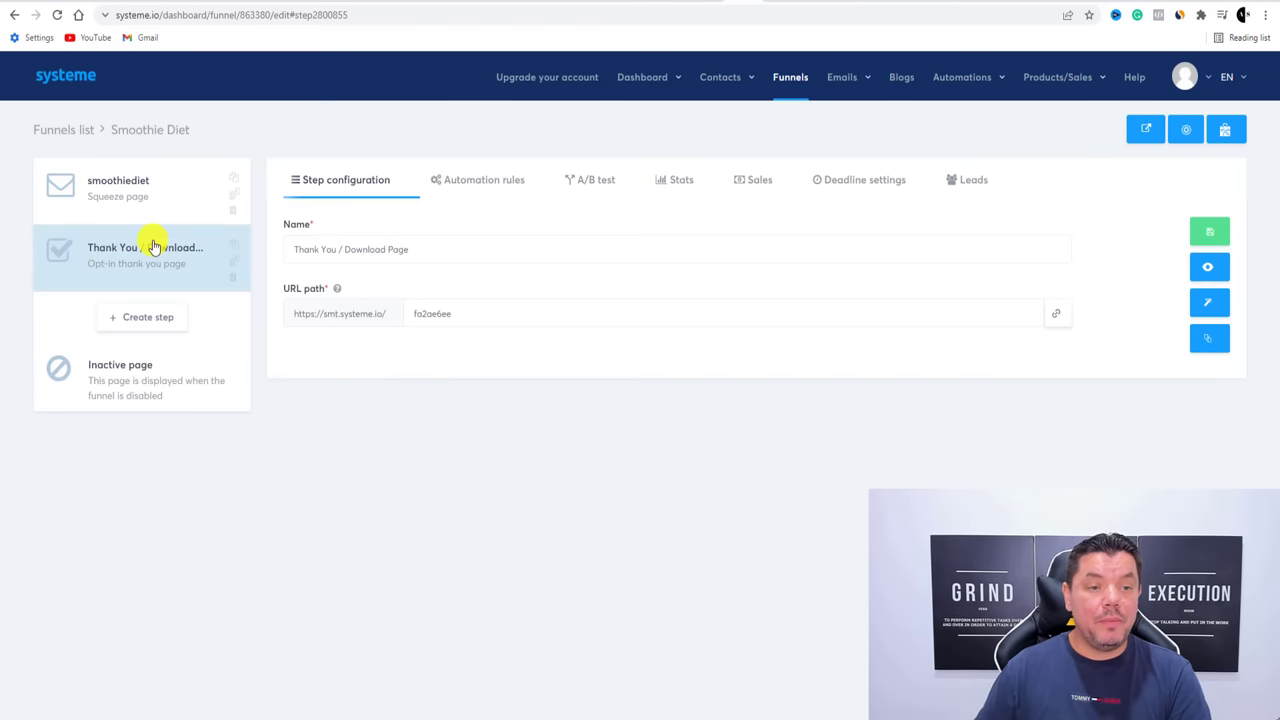
# Copy the smoothiediet squeeze page's link and open it in a new browser tab
pyautogui.click(122, 180)
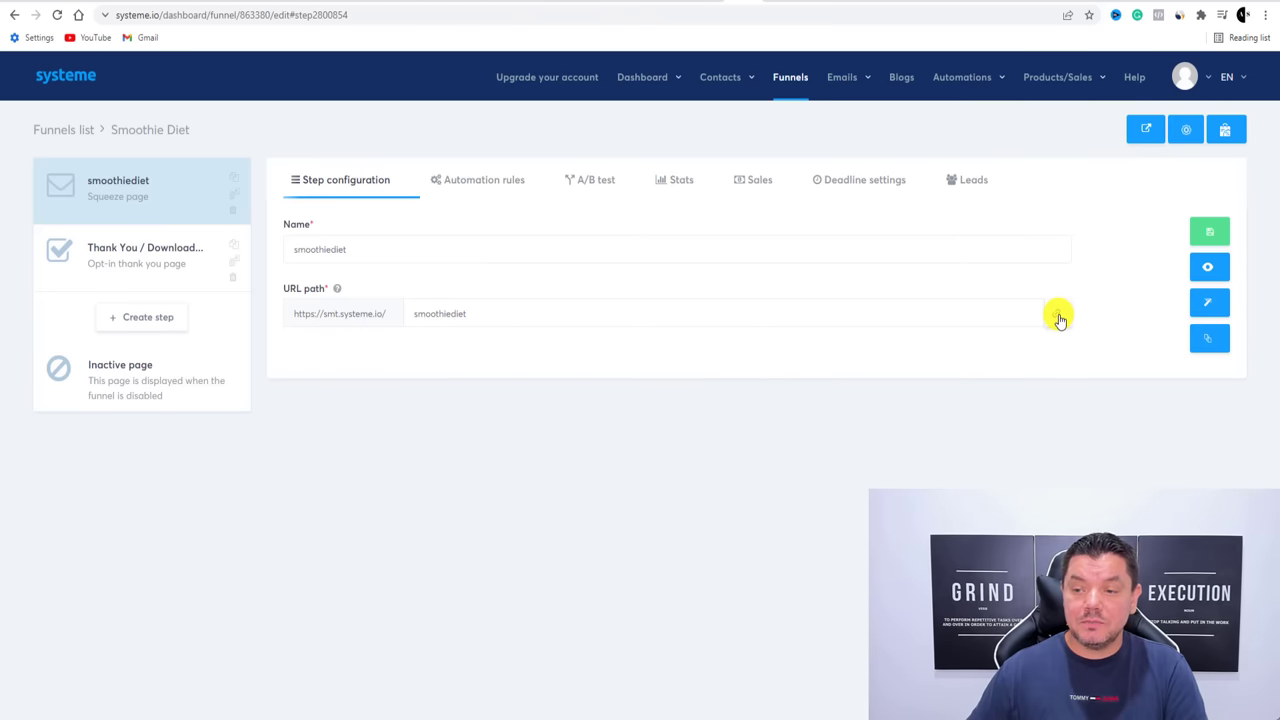
pyautogui.click(1060, 320)
pyautogui.click(1113, 3)
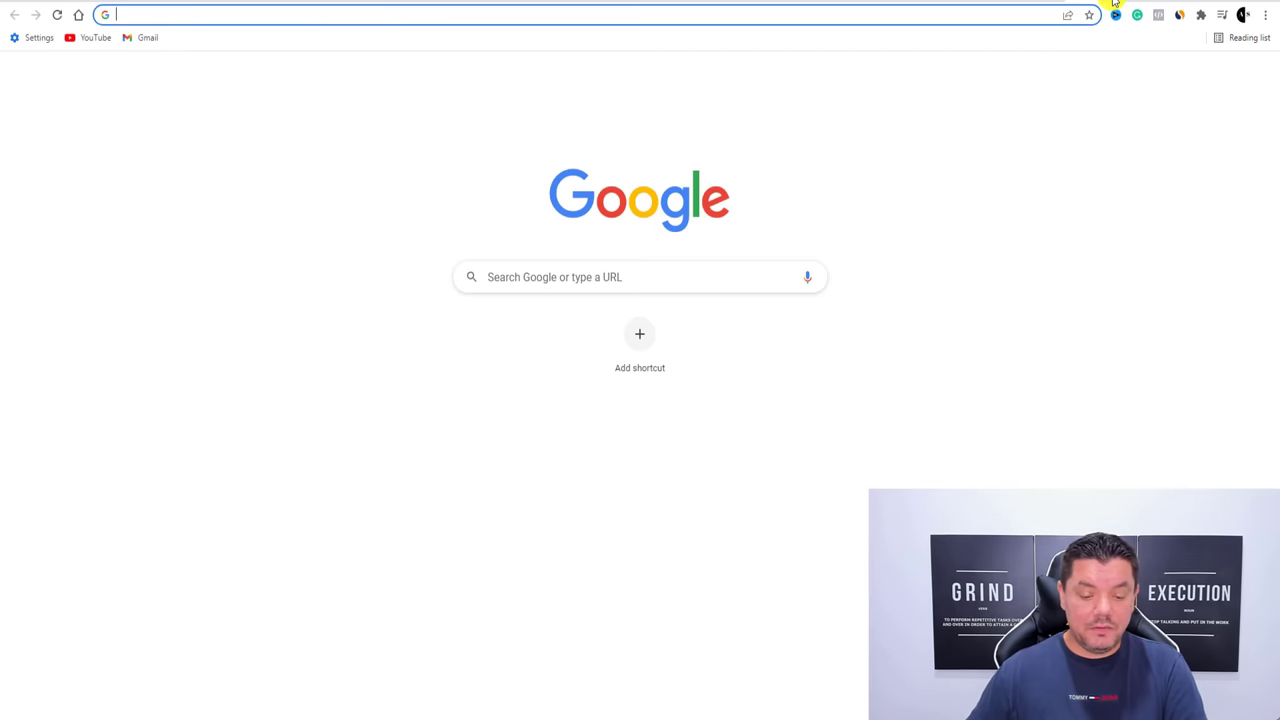
pyautogui.hotkey('ctrl', 'v')
pyautogui.press('Return')
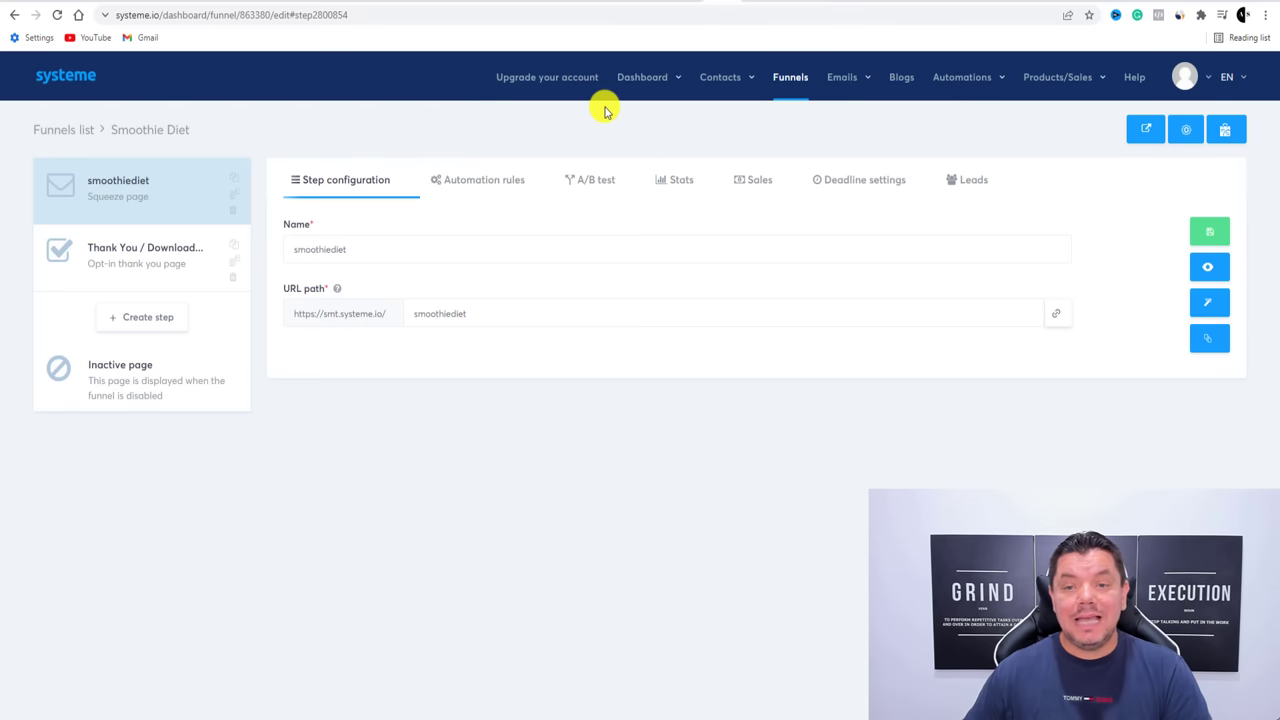
# View the contacts list and create an email campaign named Smoothie Diet with the description Diet Product
pyautogui.moveTo(645, 93)
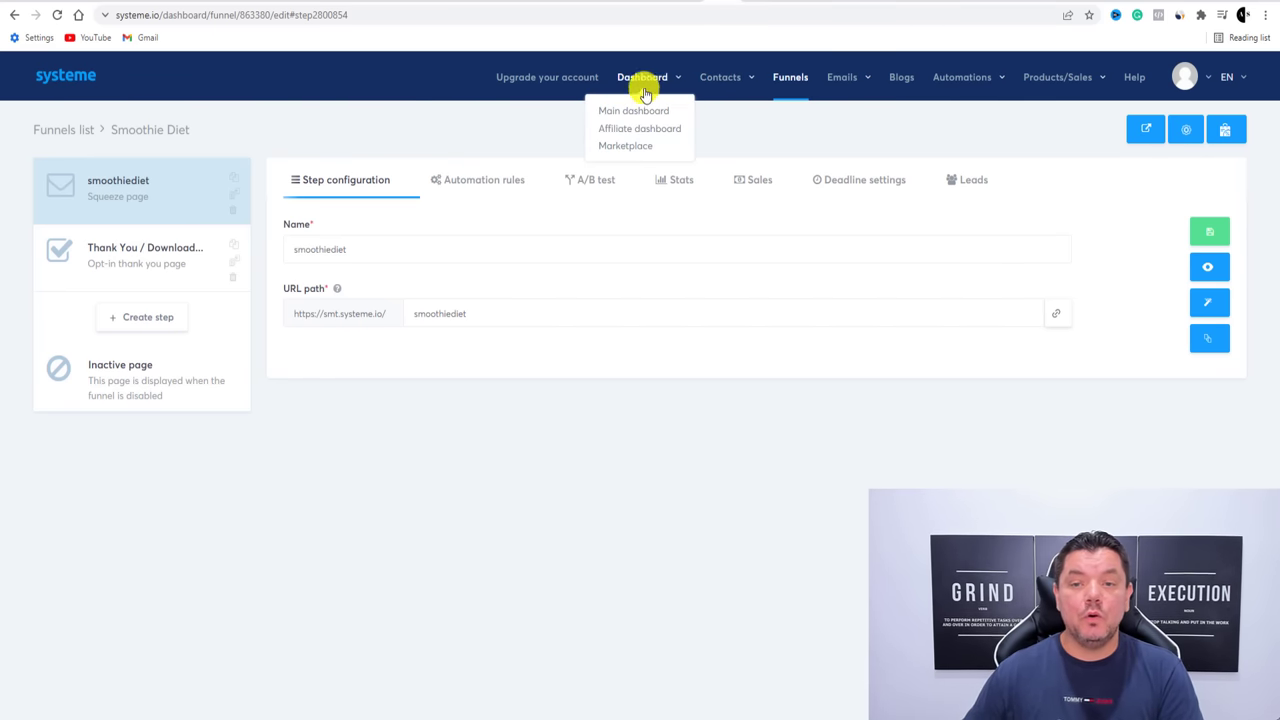
pyautogui.click(716, 111)
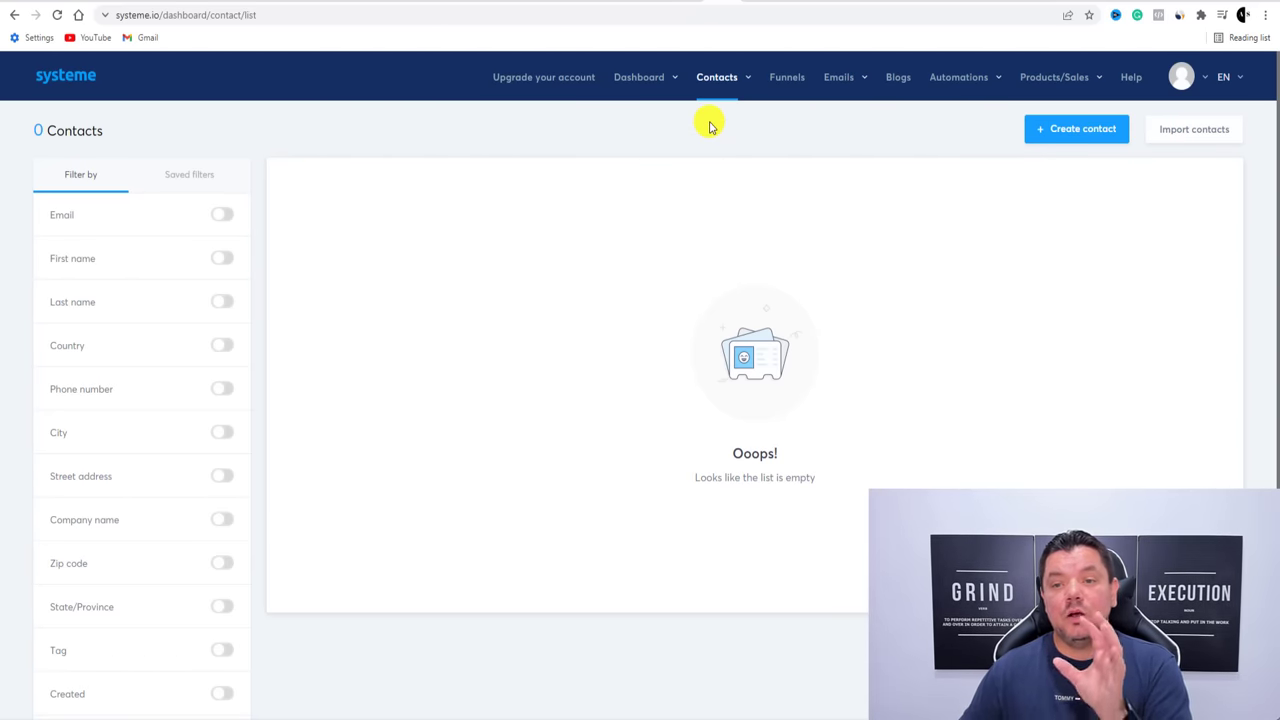
pyautogui.moveTo(832, 88)
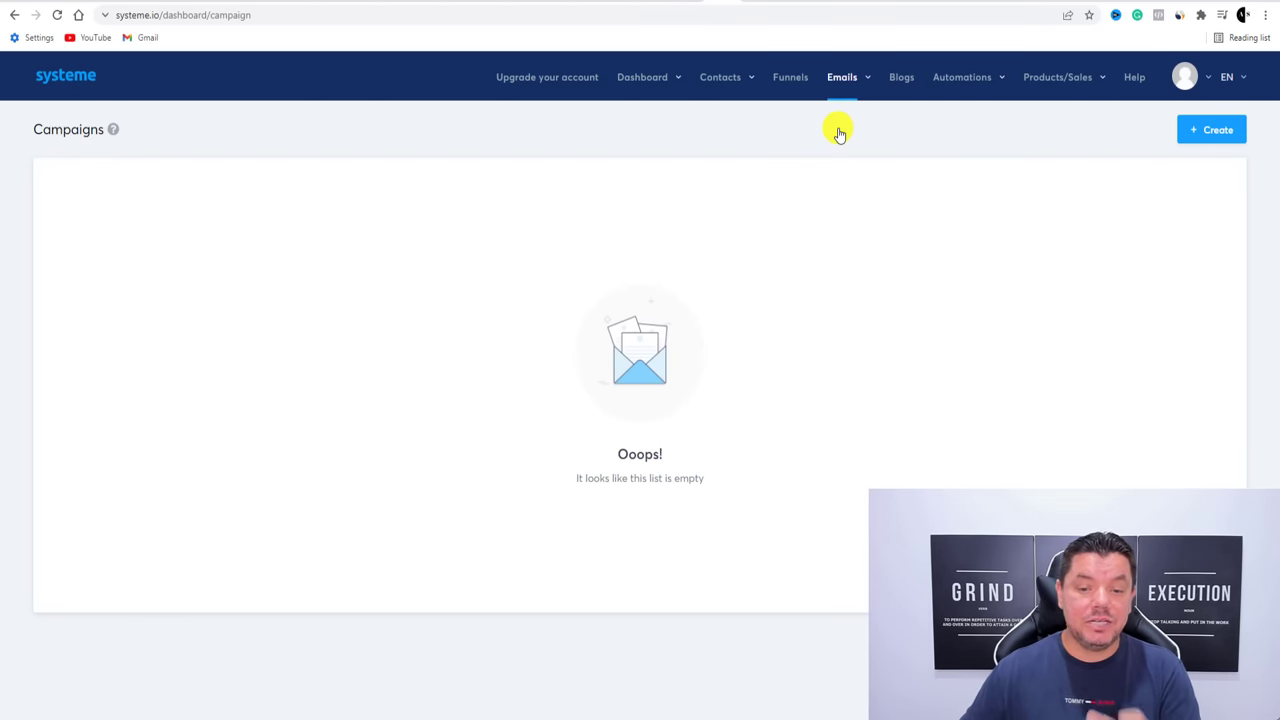
pyautogui.click(1210, 133)
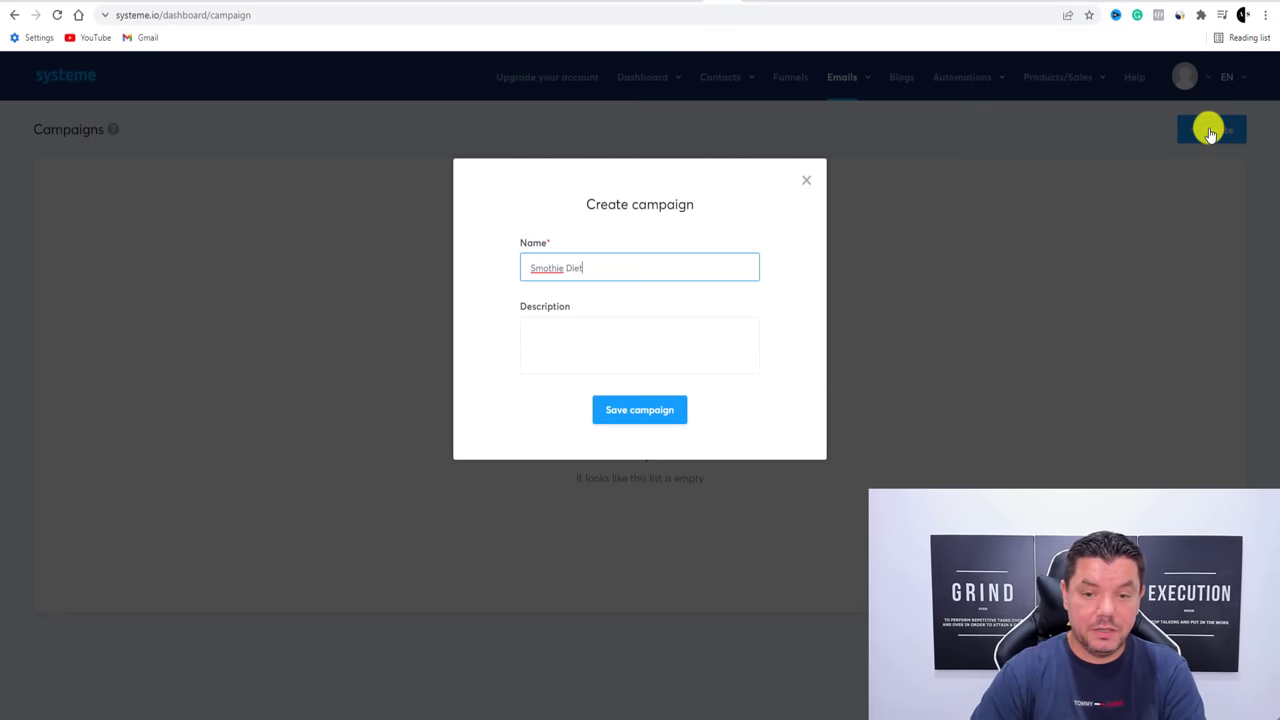
pyautogui.rightClick(542, 269)
pyautogui.click(572, 284)
pyautogui.click(551, 331)
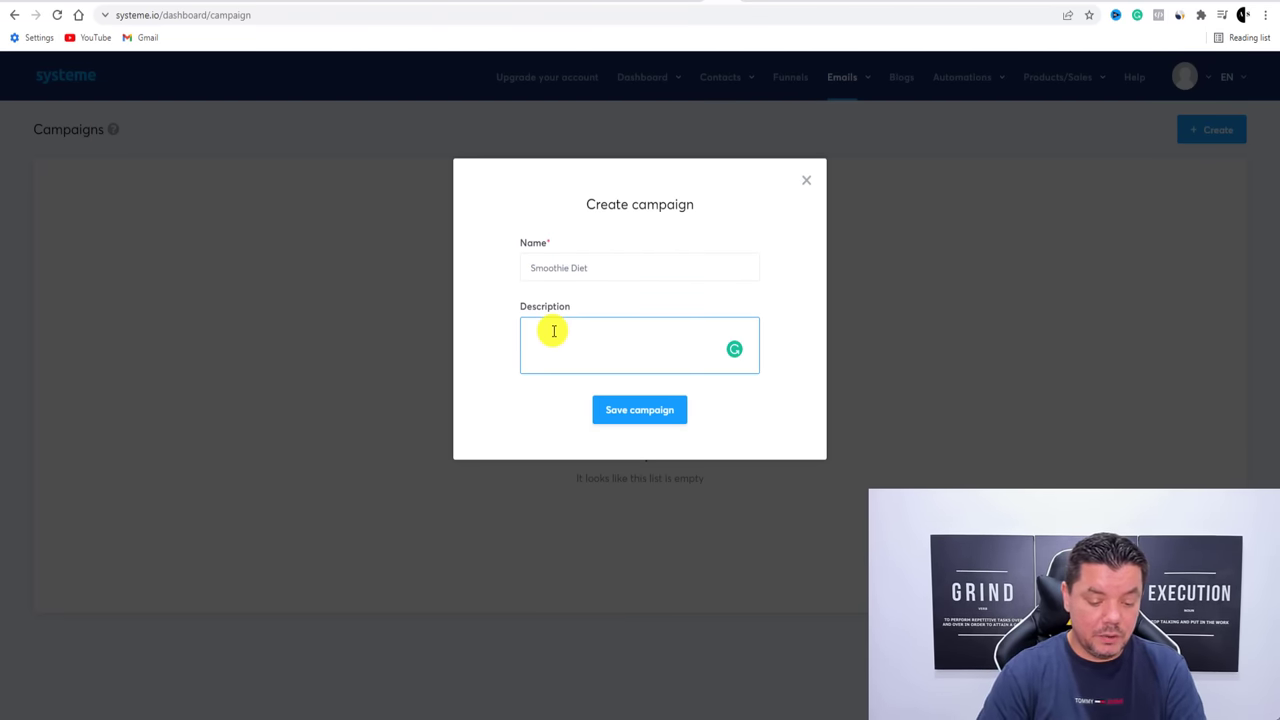
pyautogui.write('S')
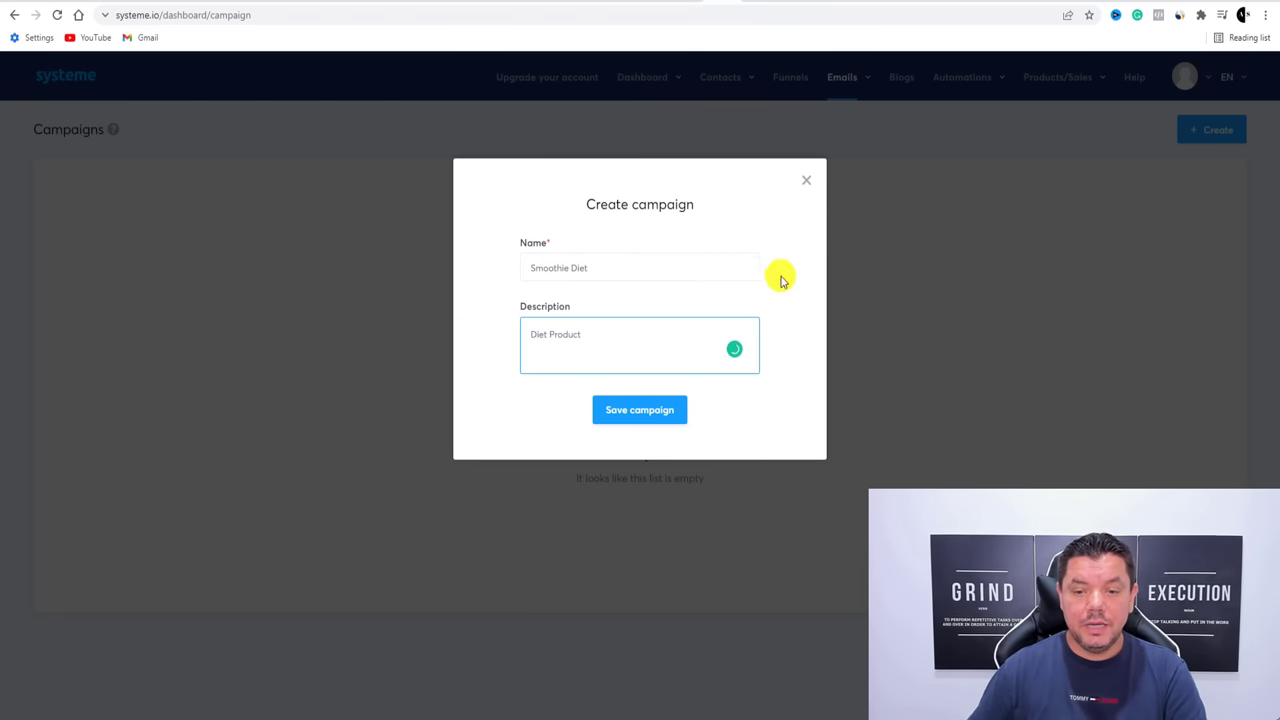
pyautogui.click(657, 418)
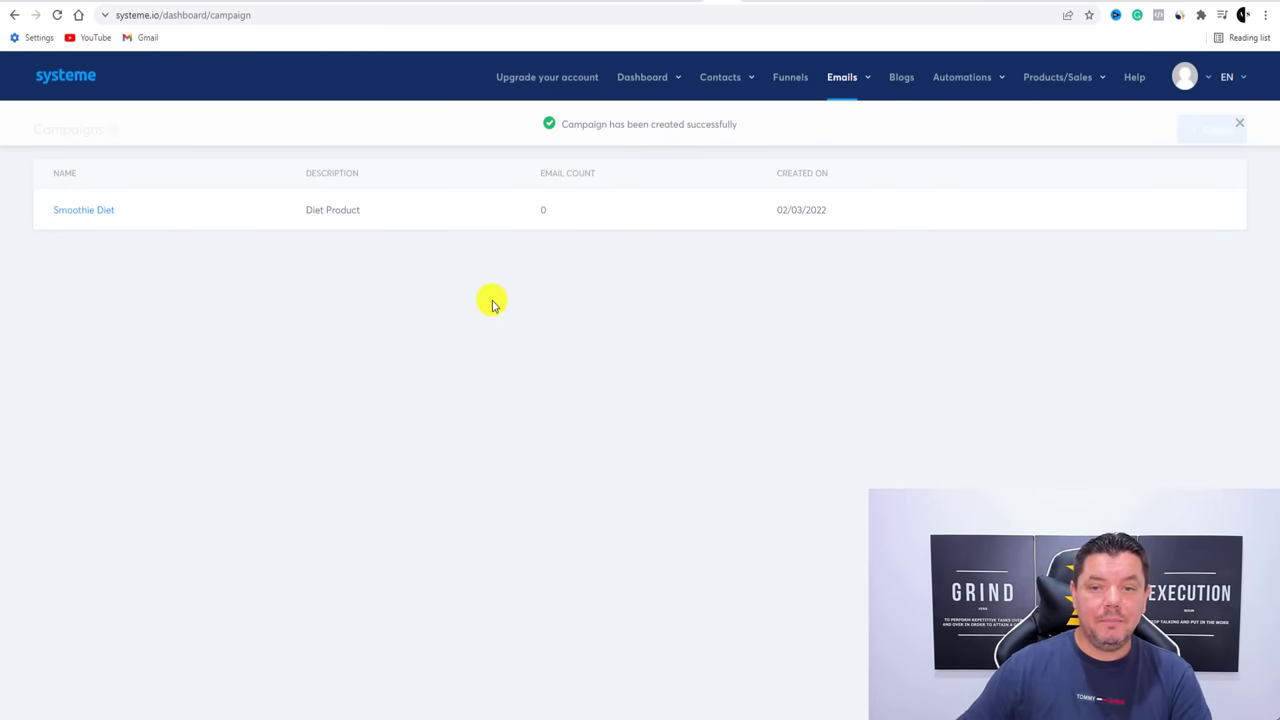
# Start a new email in the Smoothie Diet campaign with sender name Smart money and fill in the sender's email address
pyautogui.click(91, 213)
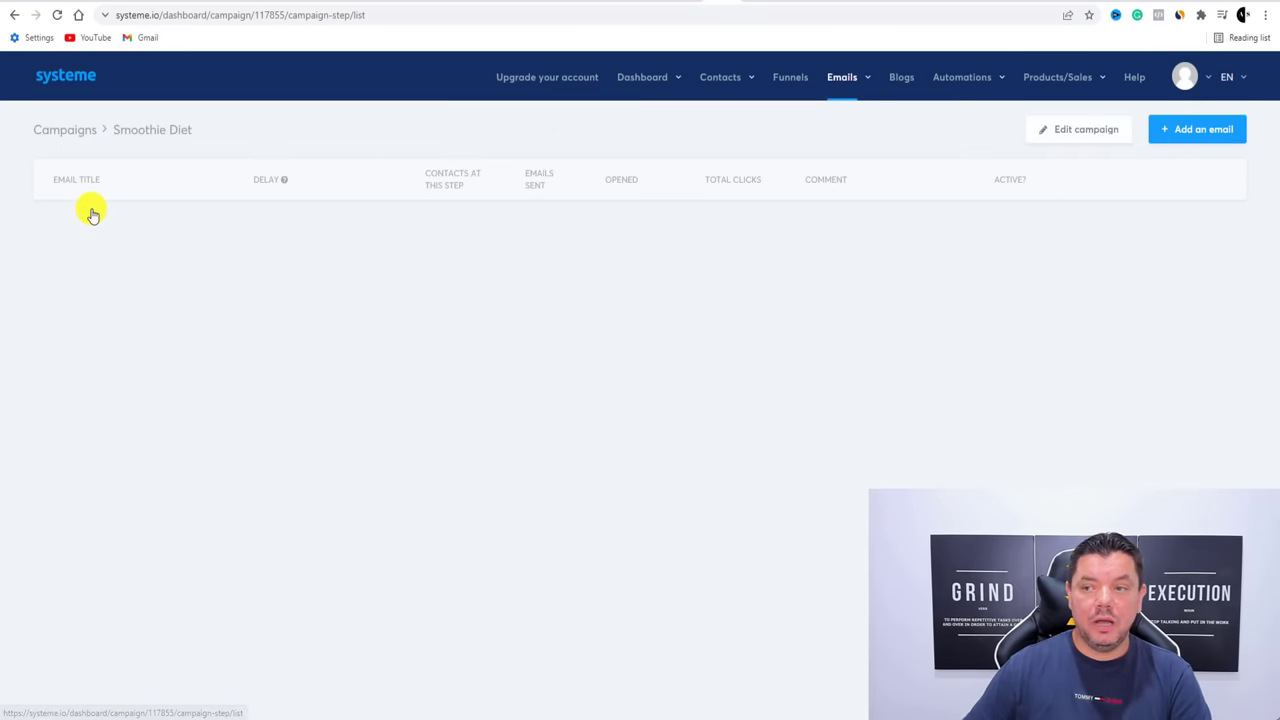
pyautogui.click(1192, 131)
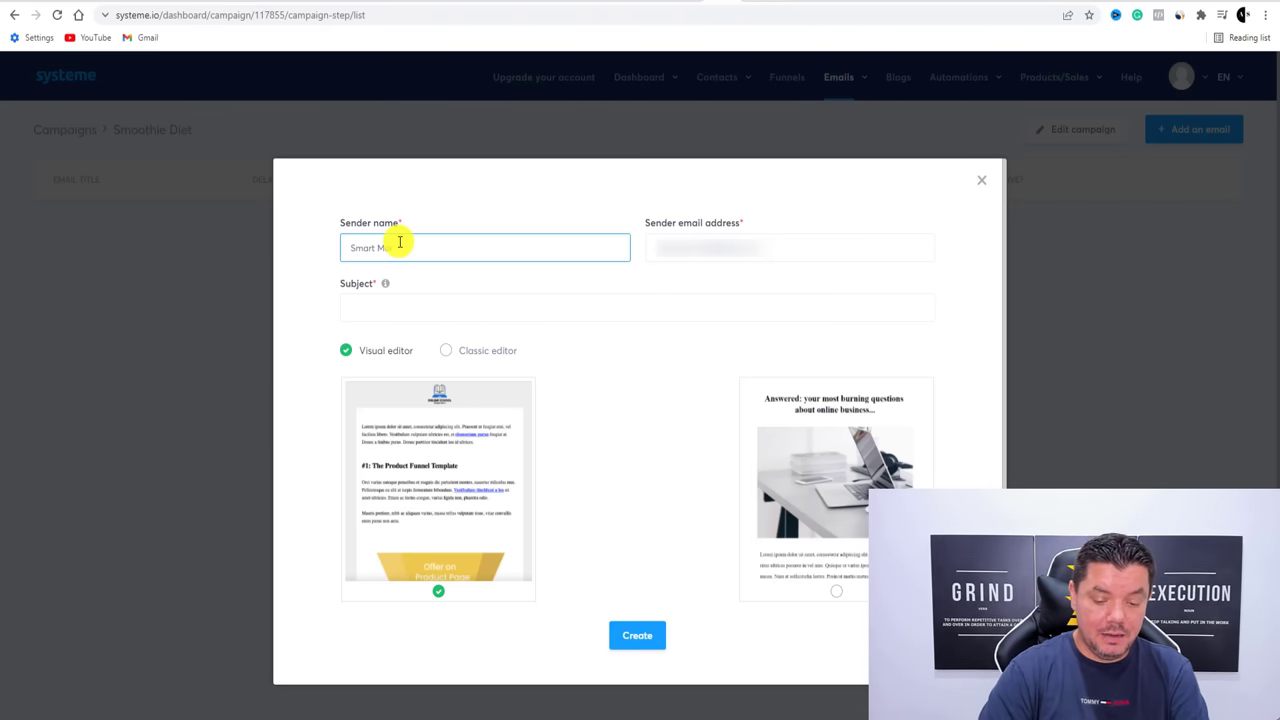
pyautogui.write('oney')
pyautogui.click(677, 222)
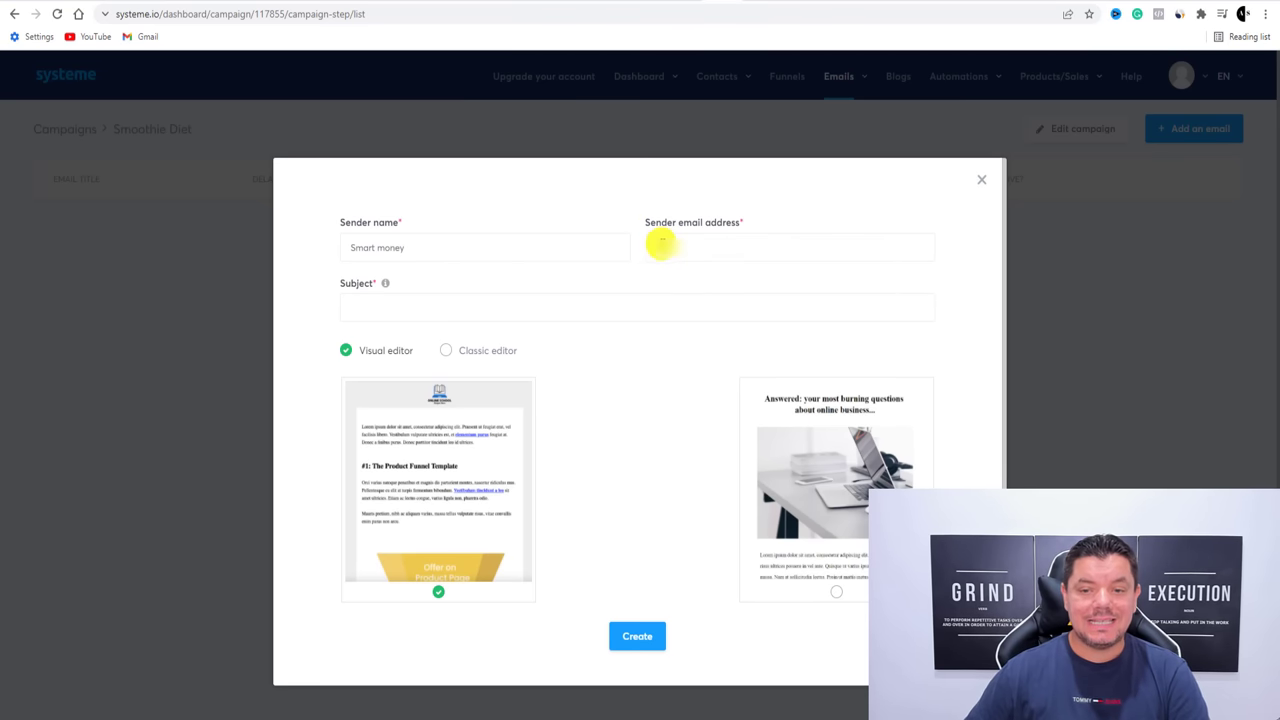
pyautogui.click(660, 245)
pyautogui.click(740, 230)
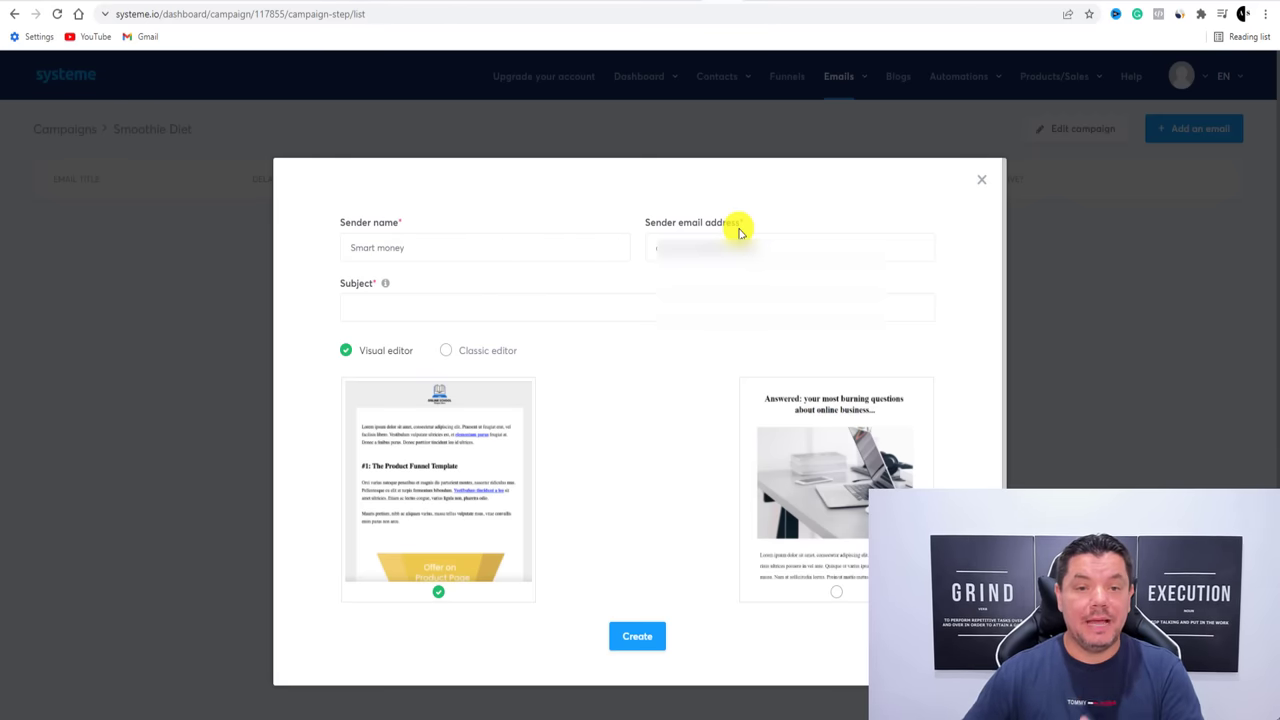
# Set the email's subject to "How to lose weight easily (and keep it off FOR GOOD)"
pyautogui.click(391, 303)
pyautogui.click(412, 342)
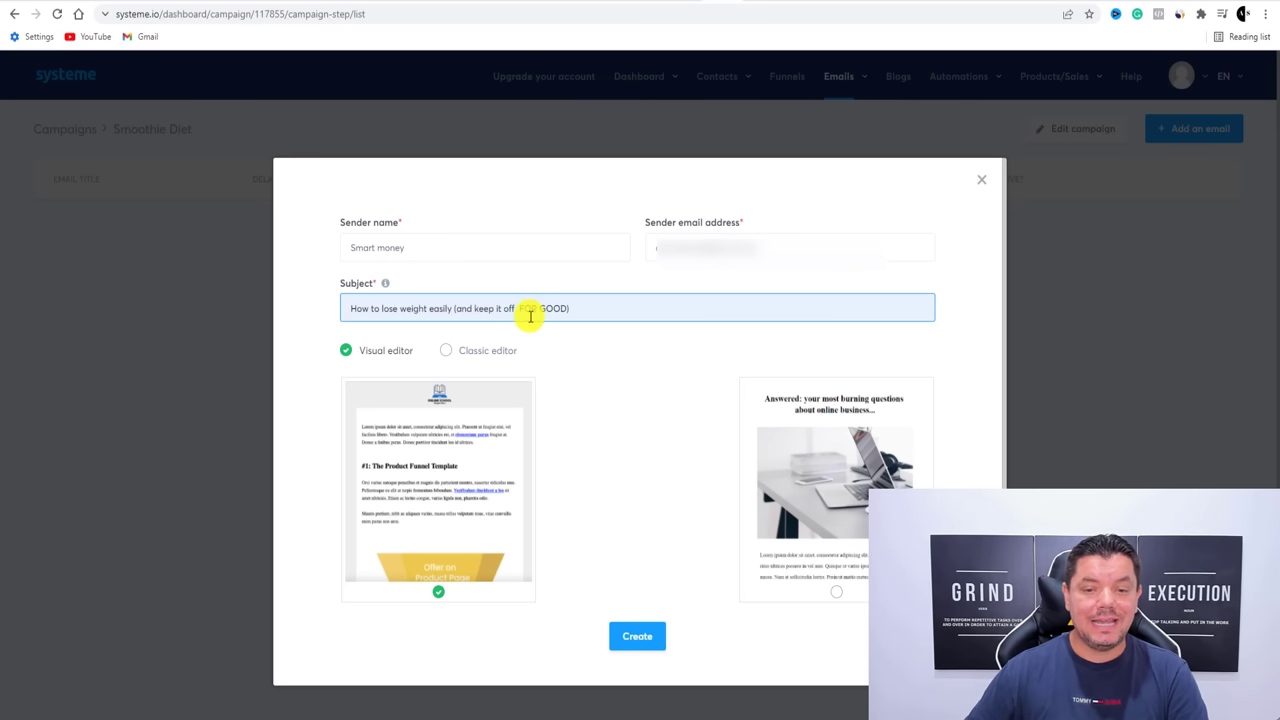
pyautogui.click(600, 428)
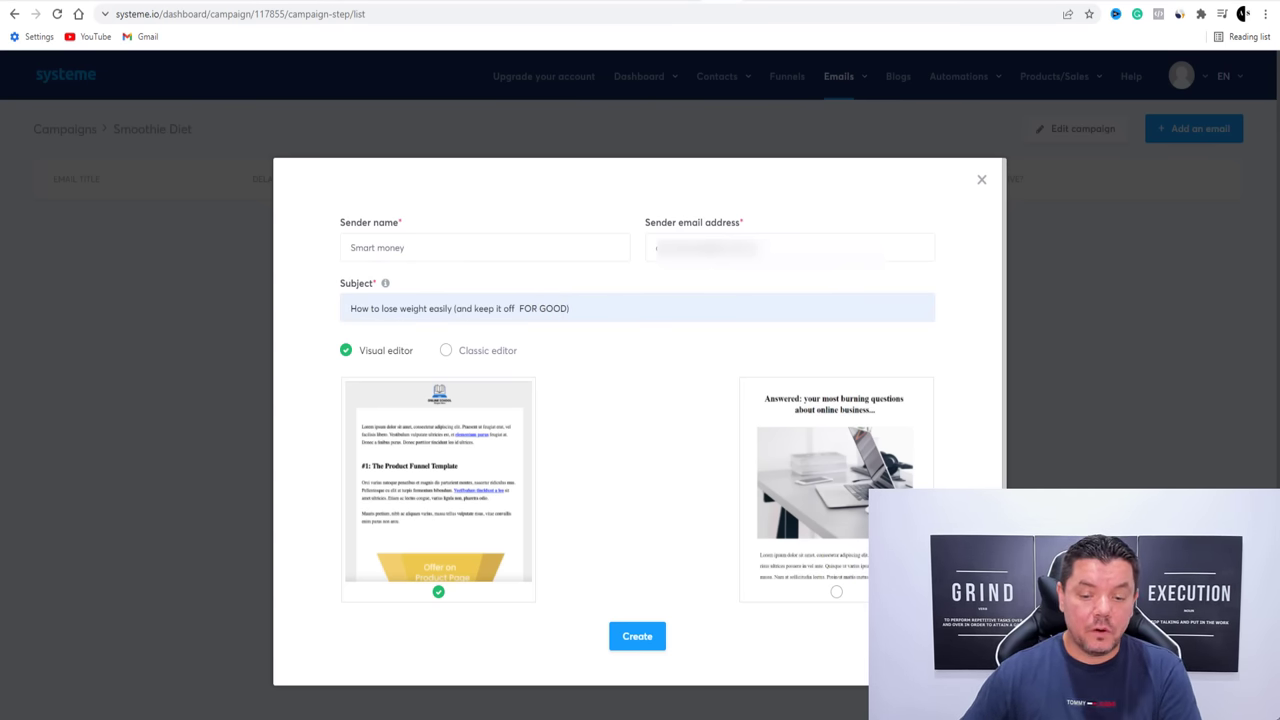
# Switch to the 3_Day_sequence document in Word, look over its first email and minimize the document
pyautogui.click(628, 715)
pyautogui.click(584, 417)
pyautogui.scroll(15, 671, 357)
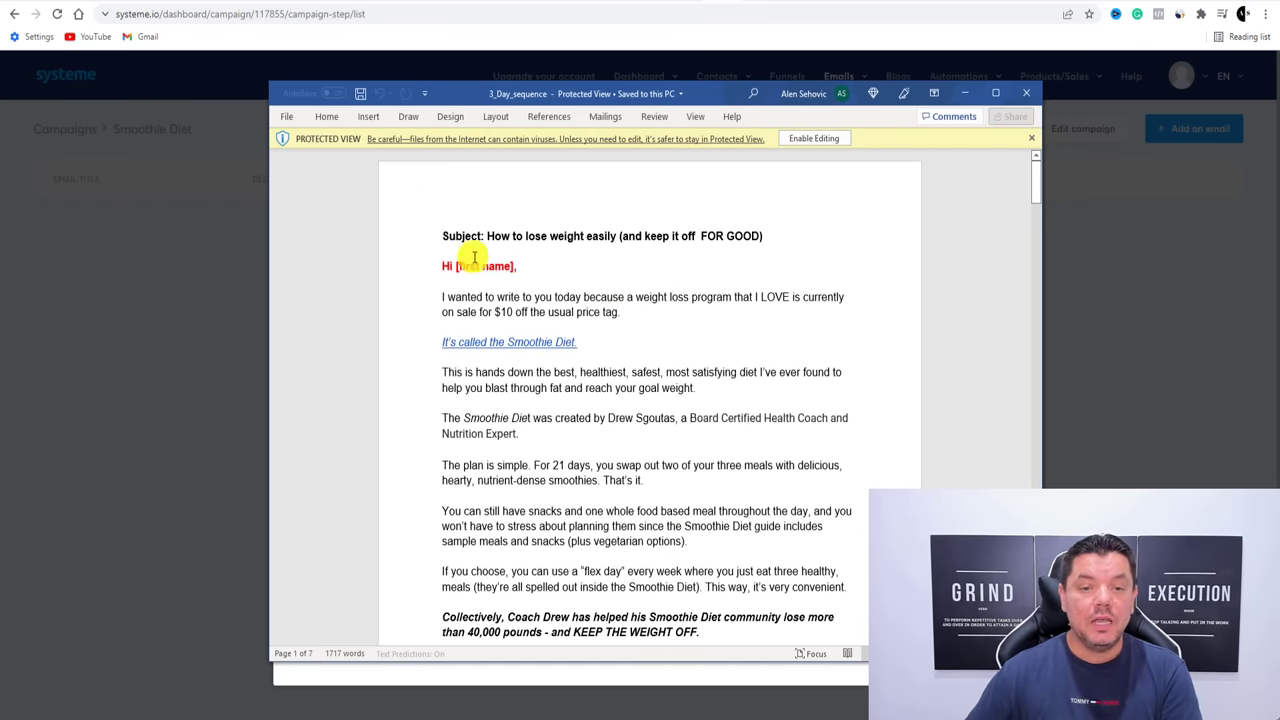
pyautogui.scroll(-5, 485, 258)
pyautogui.scroll(5, 488, 262)
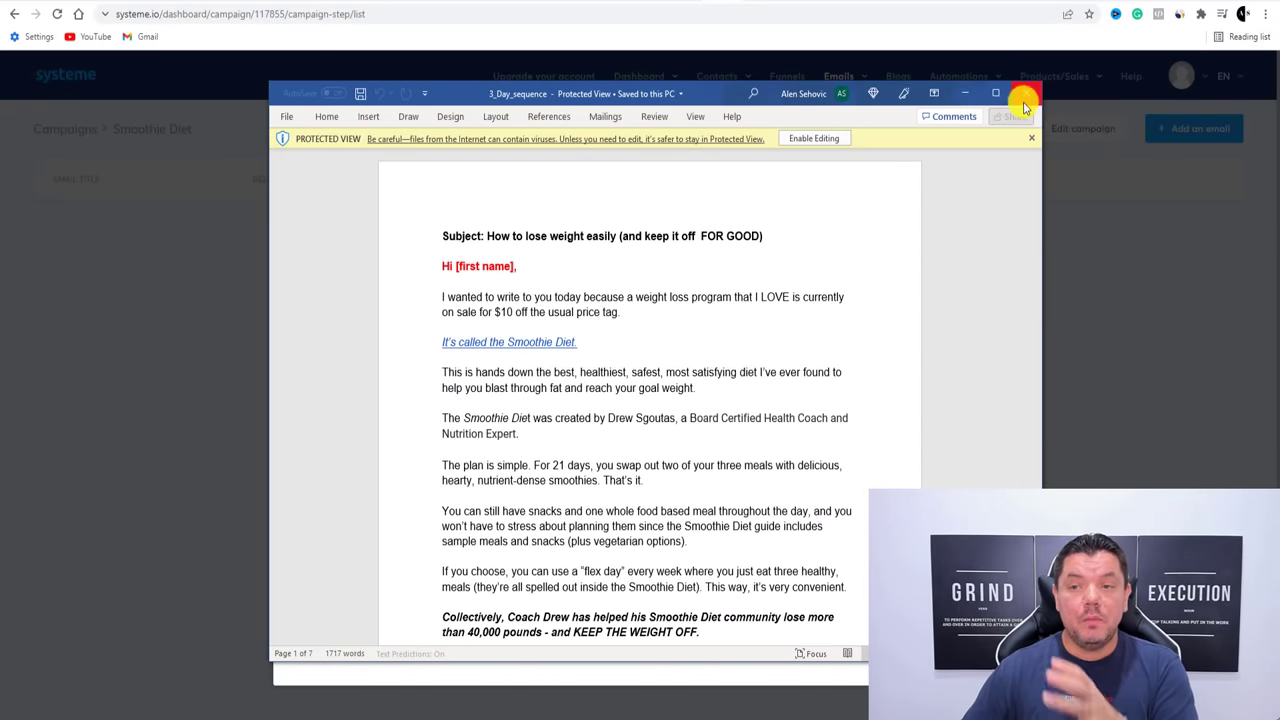
pyautogui.click(966, 93)
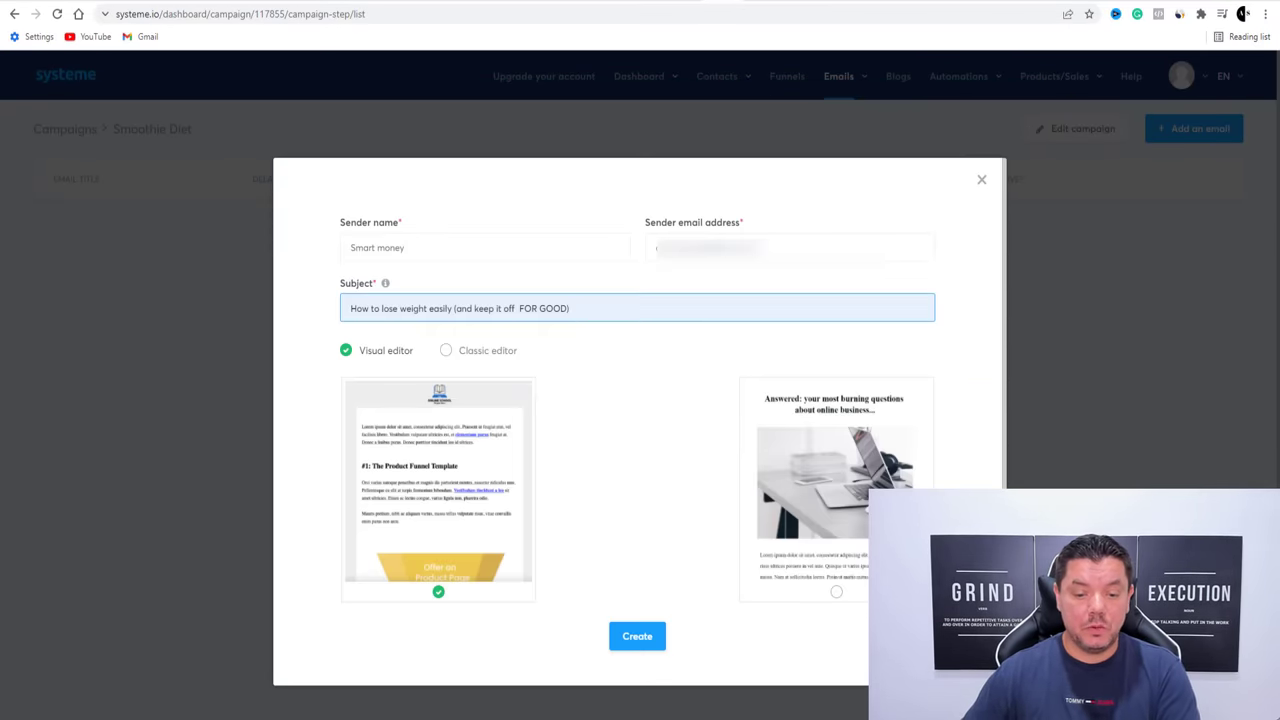
# Switch to File Explorer and go back from the sd_email_swipe folder to Downloads
pyautogui.click(337, 718)
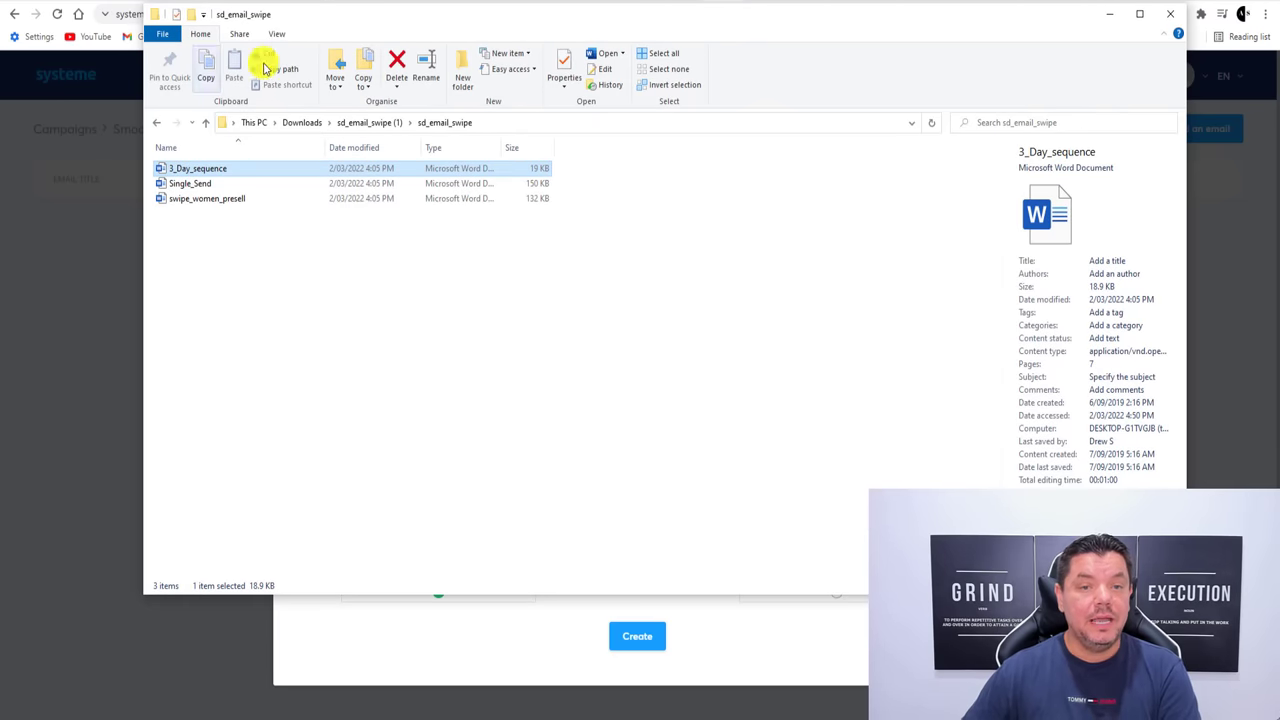
pyautogui.click(158, 123)
pyautogui.click(158, 123)
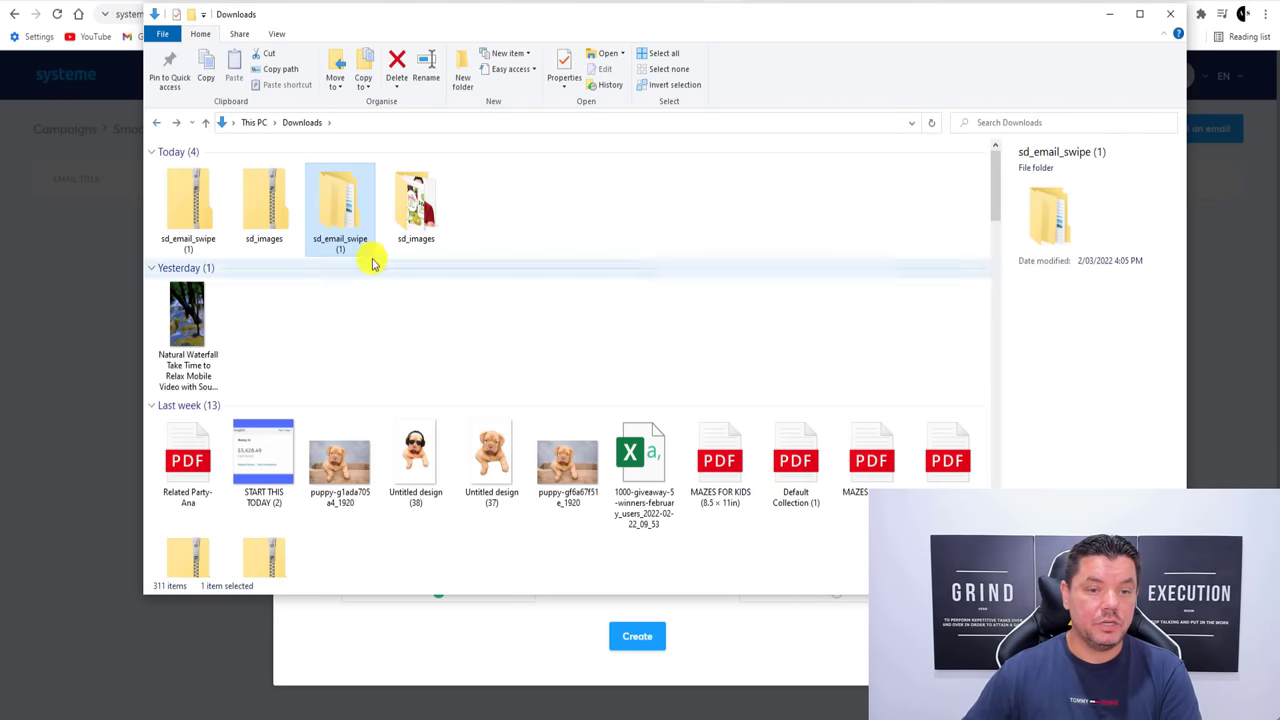
# Open the 3_Day_sequence document from the sd_email_swipe folder, check its first subject line, and minimize both Word and File Explorer
pyautogui.doubleClick(325, 204)
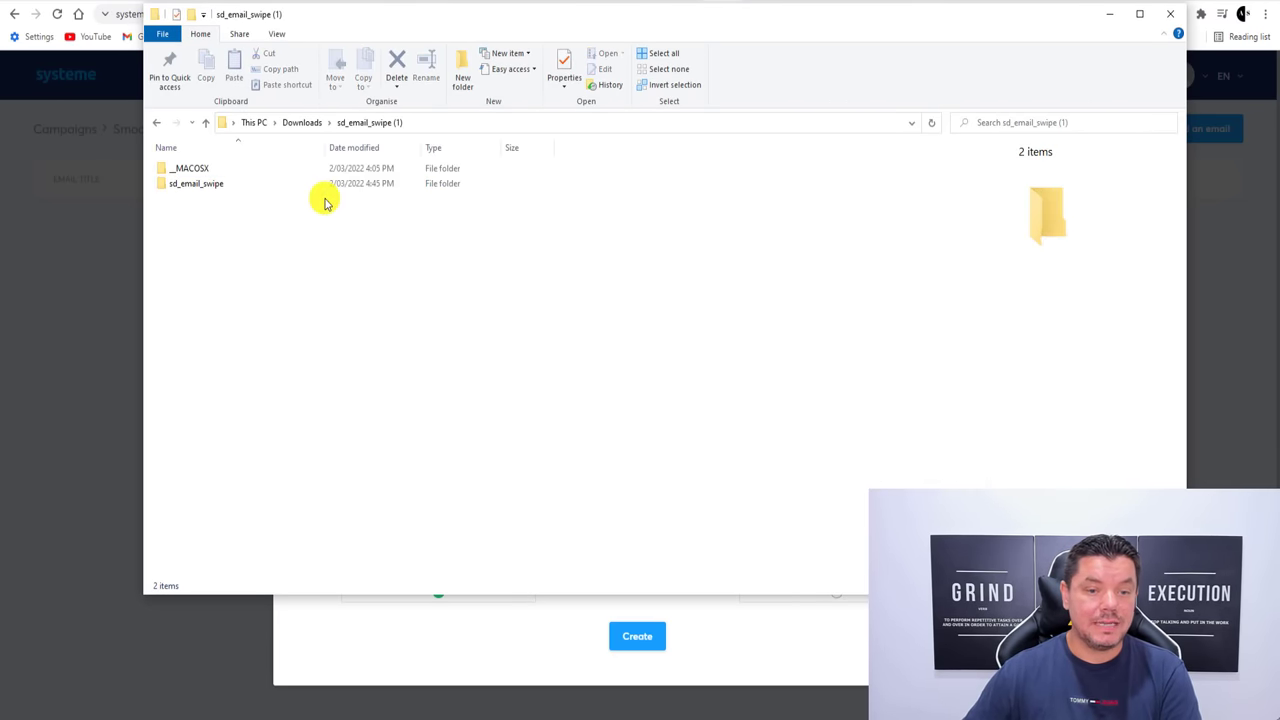
pyautogui.doubleClick(200, 185)
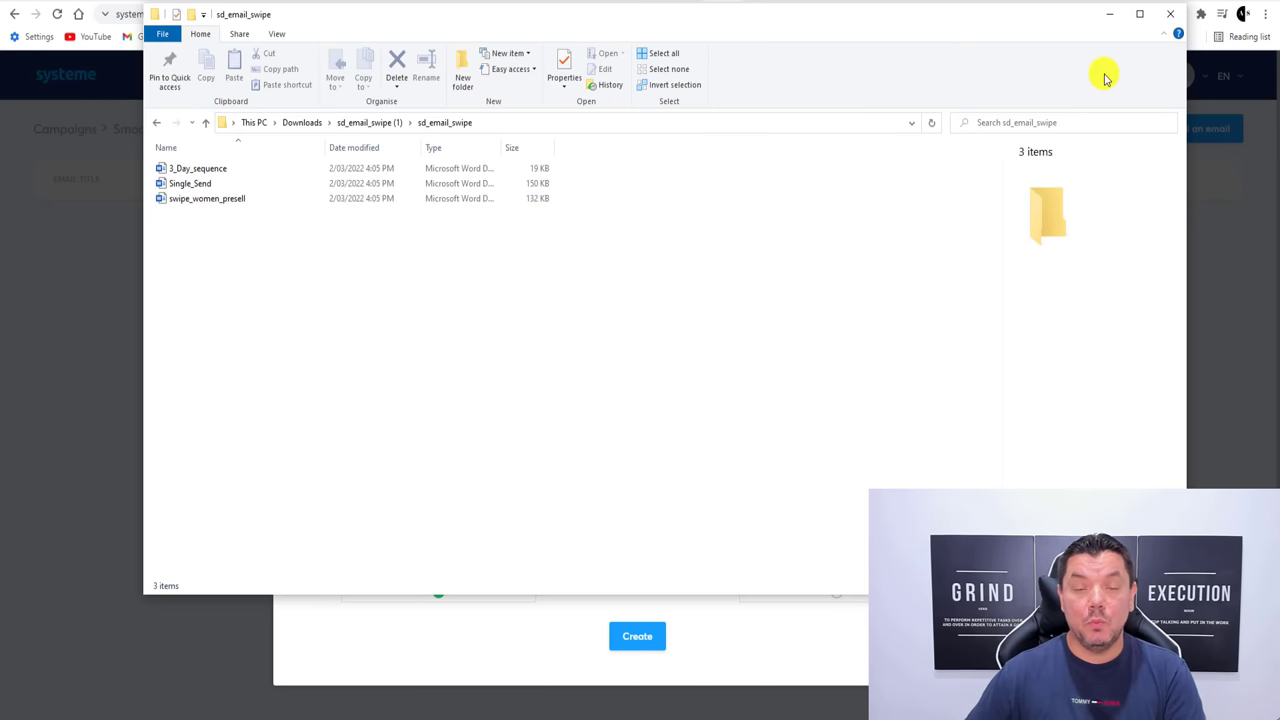
pyautogui.doubleClick(205, 170)
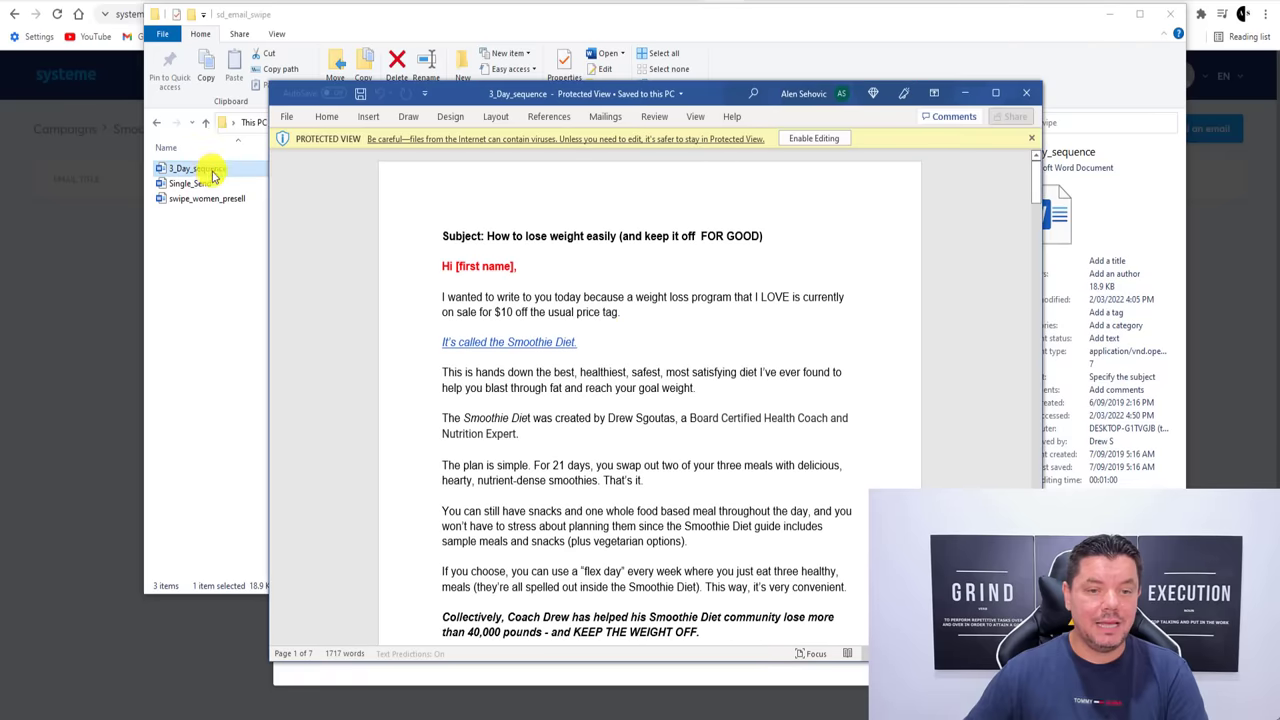
pyautogui.scroll(-5, 600, 337)
pyautogui.scroll(5, 586, 506)
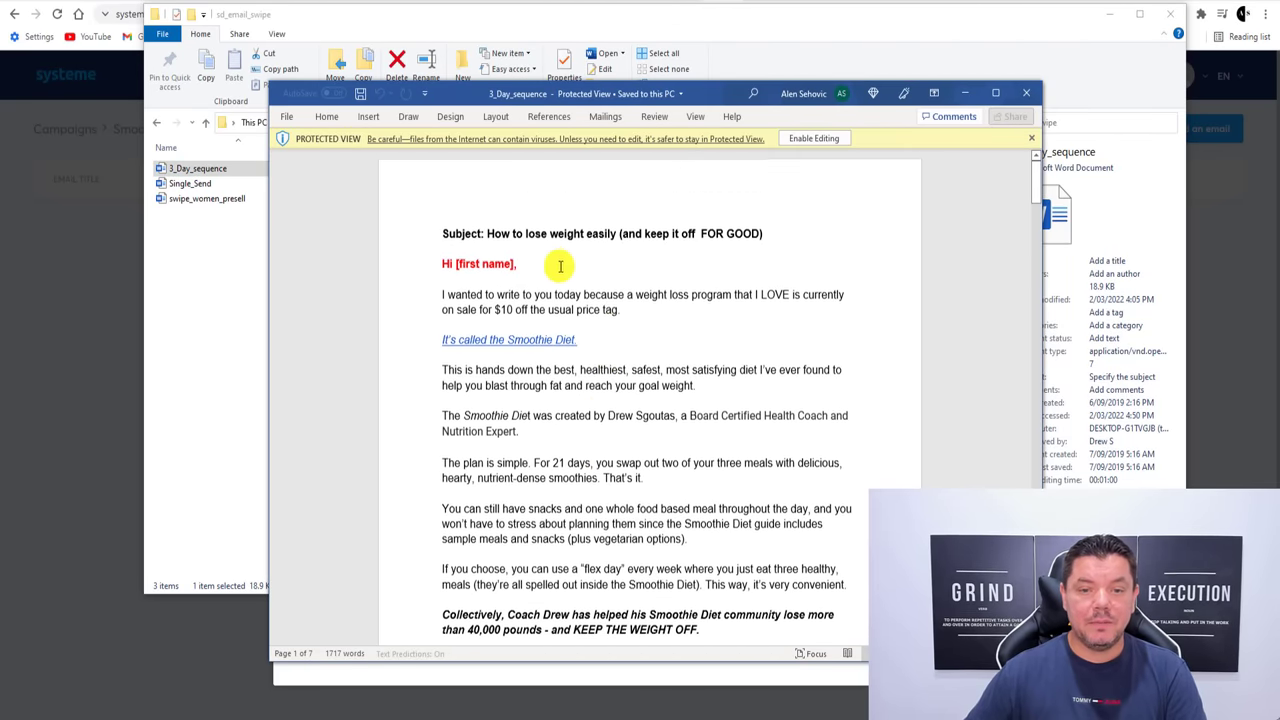
pyautogui.moveTo(493, 236); pyautogui.dragTo(849, 246)
pyautogui.click(849, 246)
pyautogui.click(965, 93)
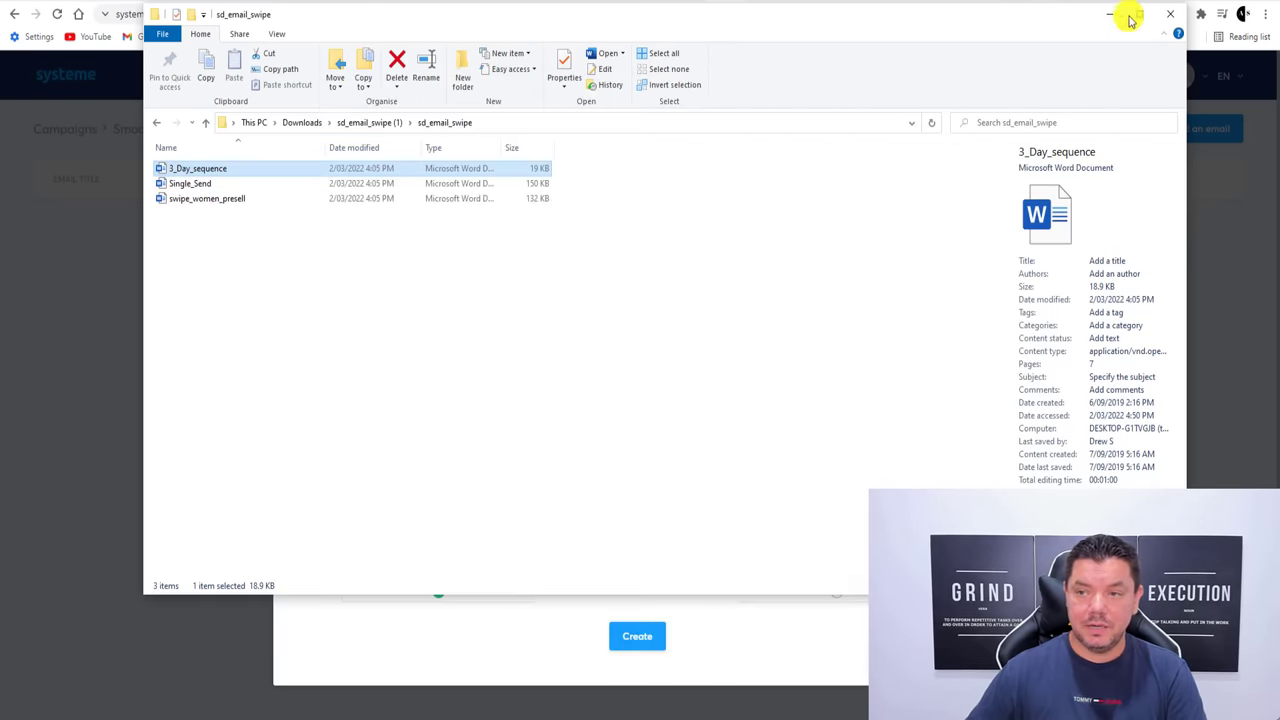
pyautogui.click(1110, 15)
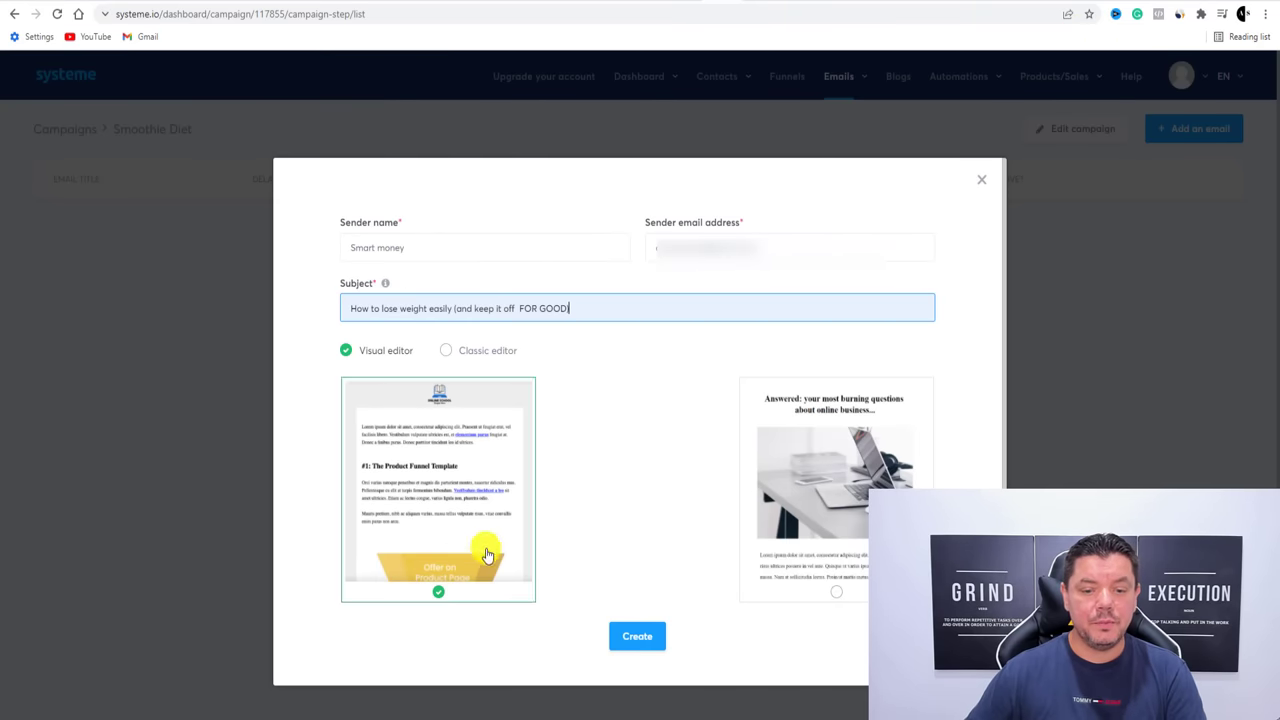
# Choose the Classic editor for the email, create it, and look over the empty body area
pyautogui.click(447, 351)
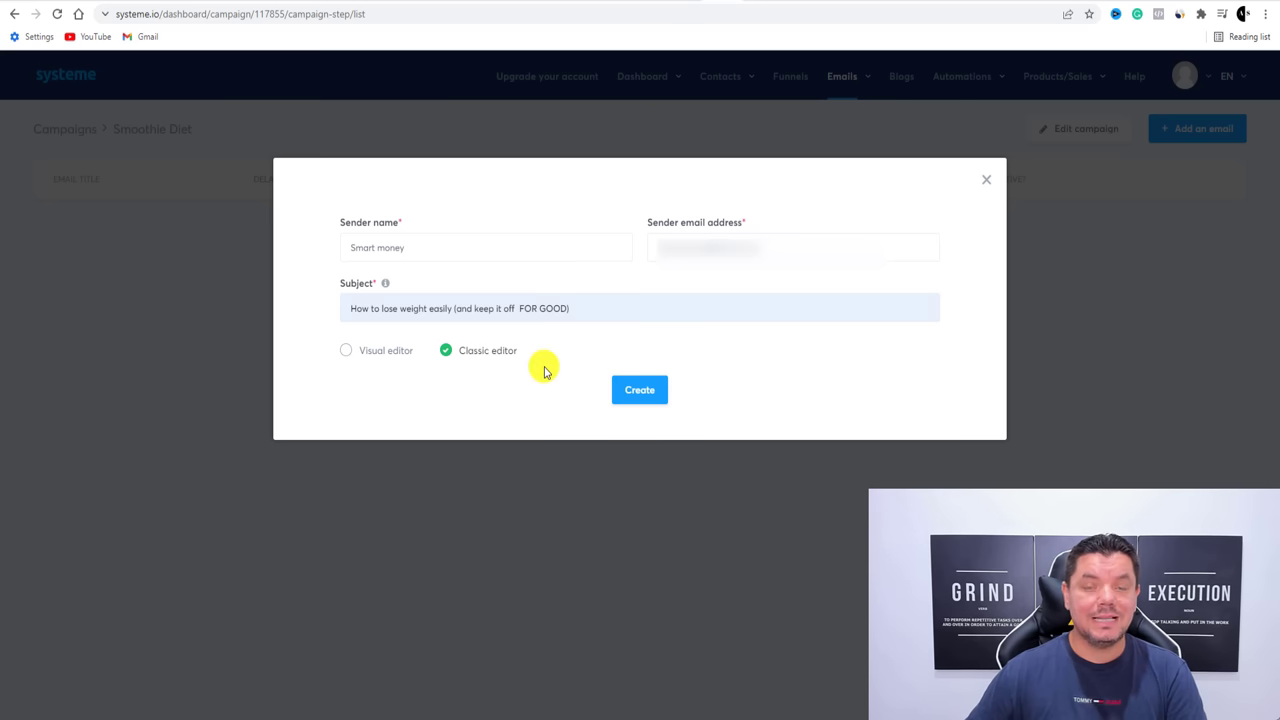
pyautogui.click(640, 390)
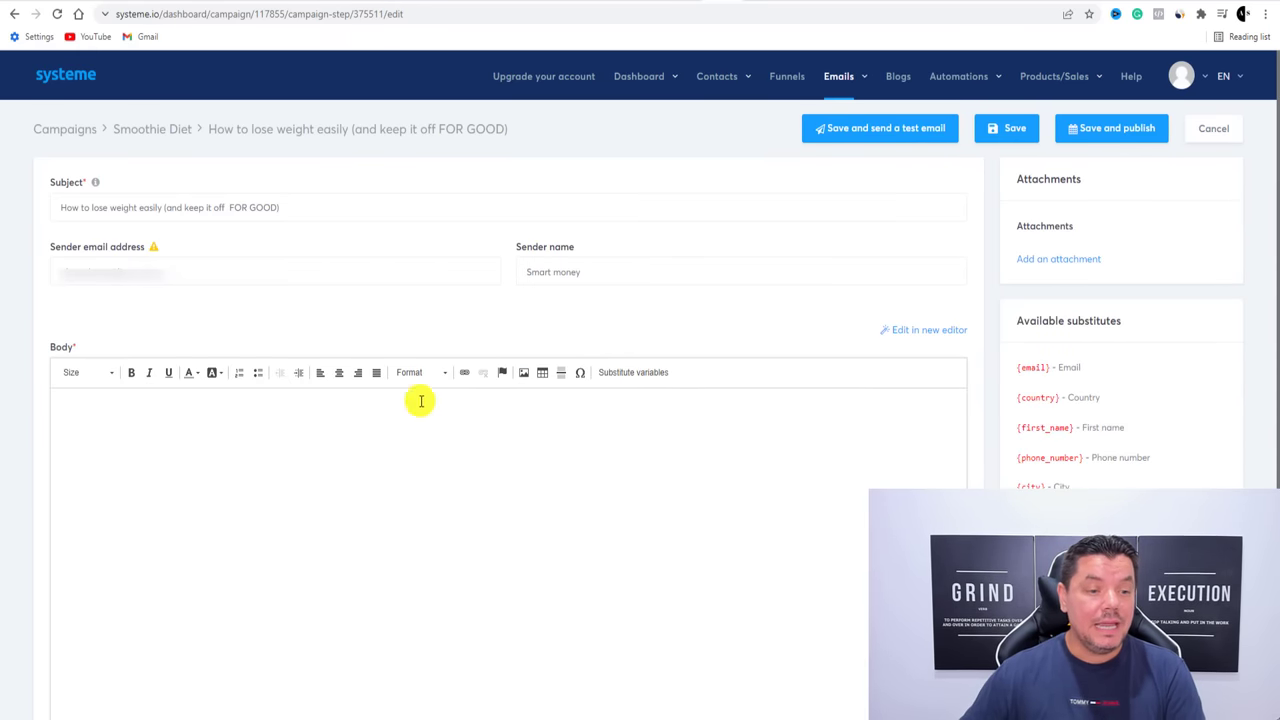
pyautogui.scroll(-3, 171, 437)
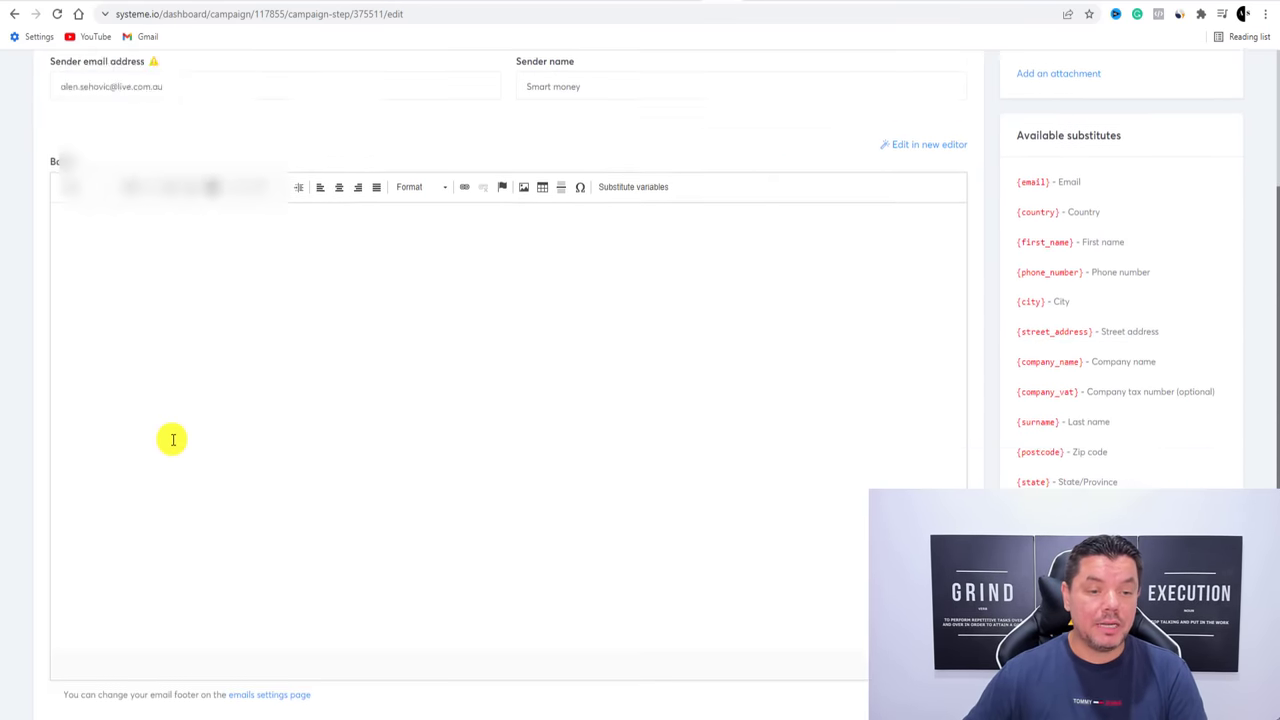
pyautogui.scroll(2, 172, 437)
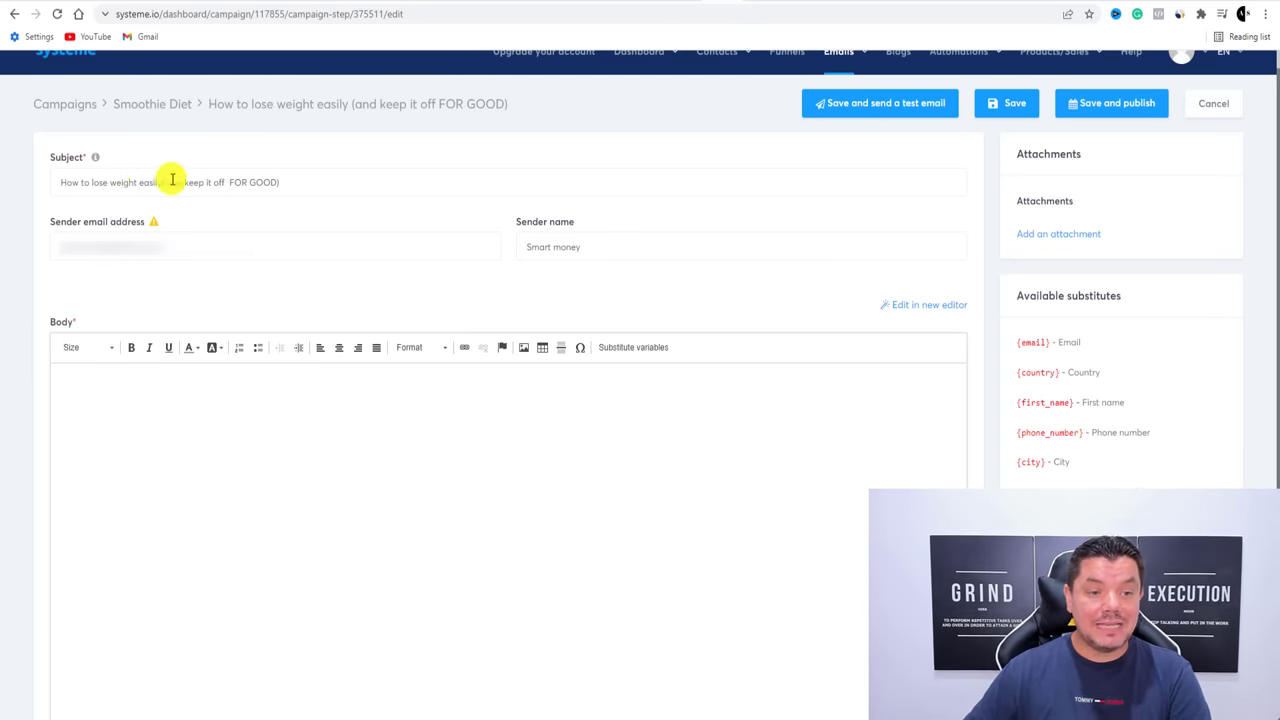
# Copy the first email from its greeting through SIGNOFF in the 3_Day_sequence Word document and paste it into the systeme.io email body
pyautogui.hotkey('alt', 'Tab')
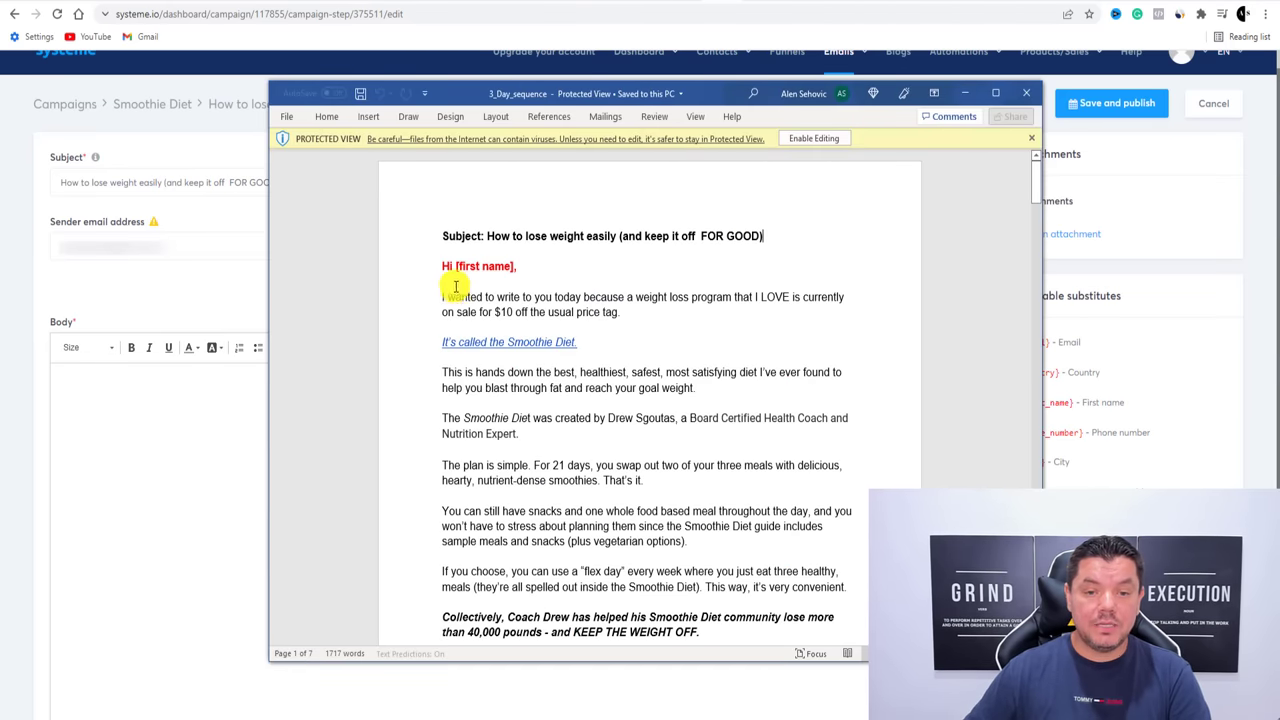
pyautogui.moveTo(442, 270); pyautogui.dragTo(725, 335)
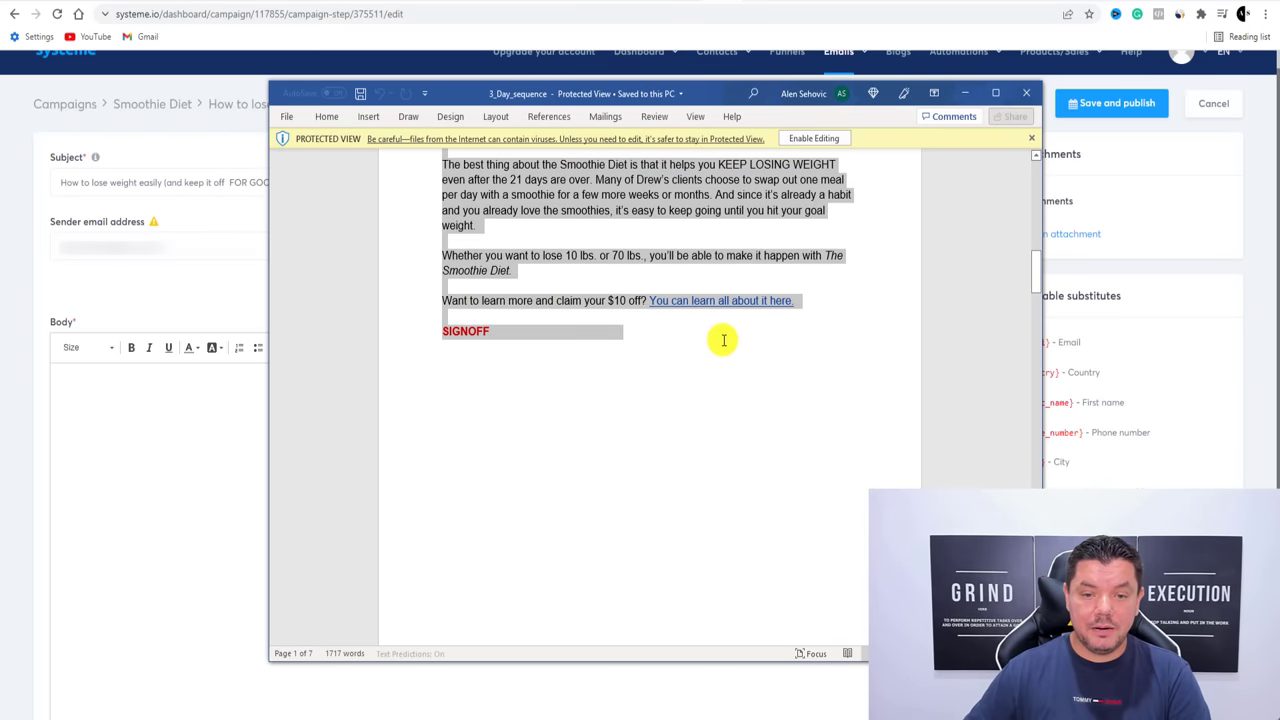
pyautogui.rightClick(608, 183)
pyautogui.click(634, 220)
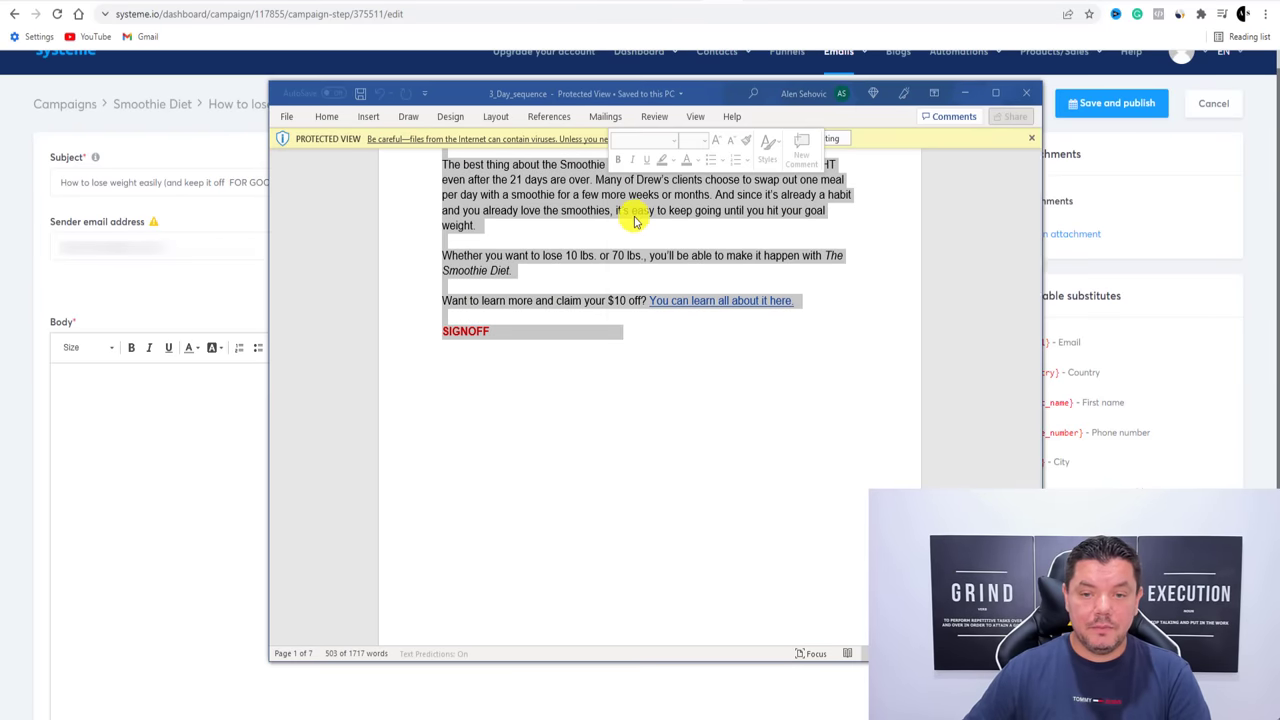
pyautogui.click(964, 93)
pyautogui.click(160, 417)
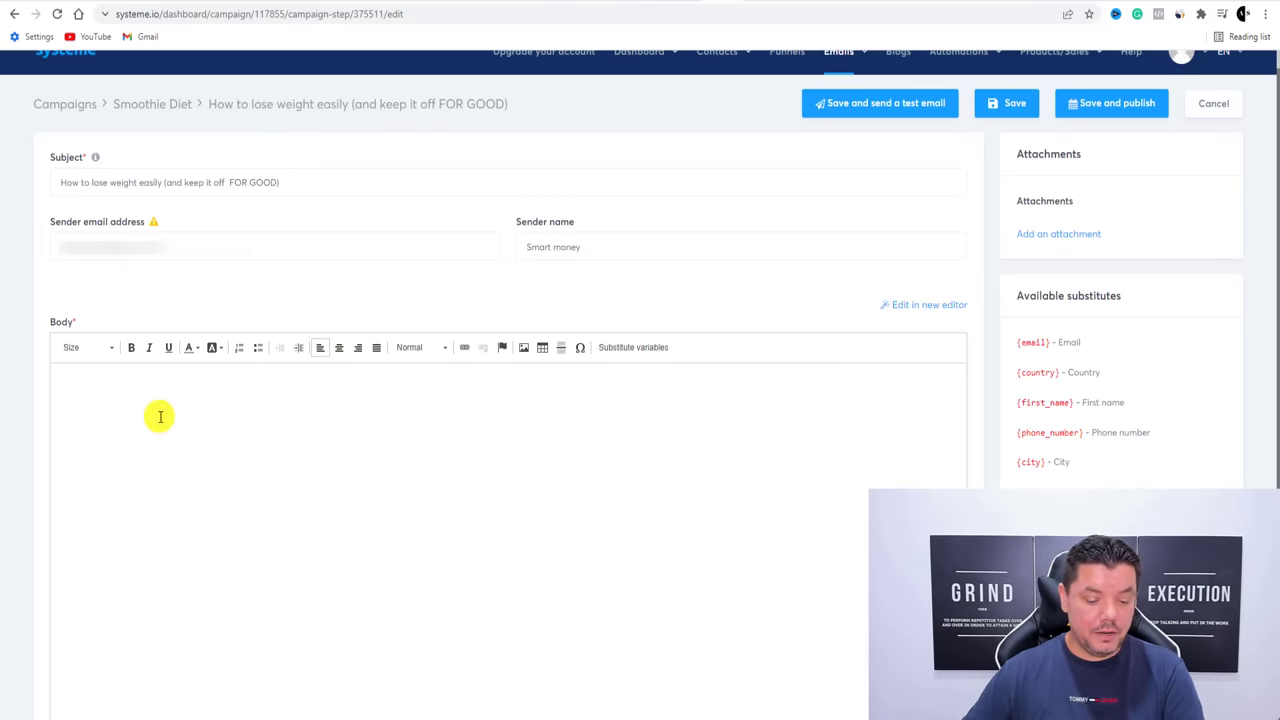
pyautogui.hotkey('ctrl', 'v')
pyautogui.scroll(10, 190, 453)
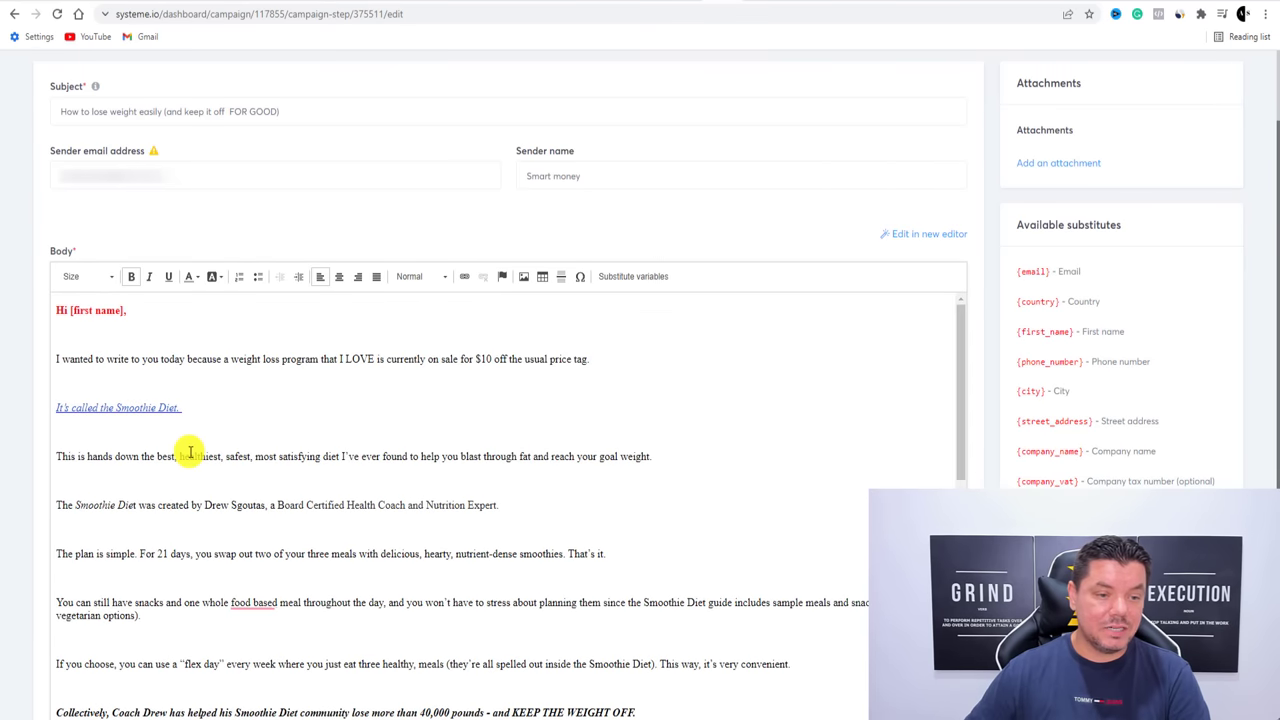
# Shorten the greeting of the email body to "Hi" and change its red text to black
pyautogui.moveTo(126, 310); pyautogui.dragTo(55, 310)
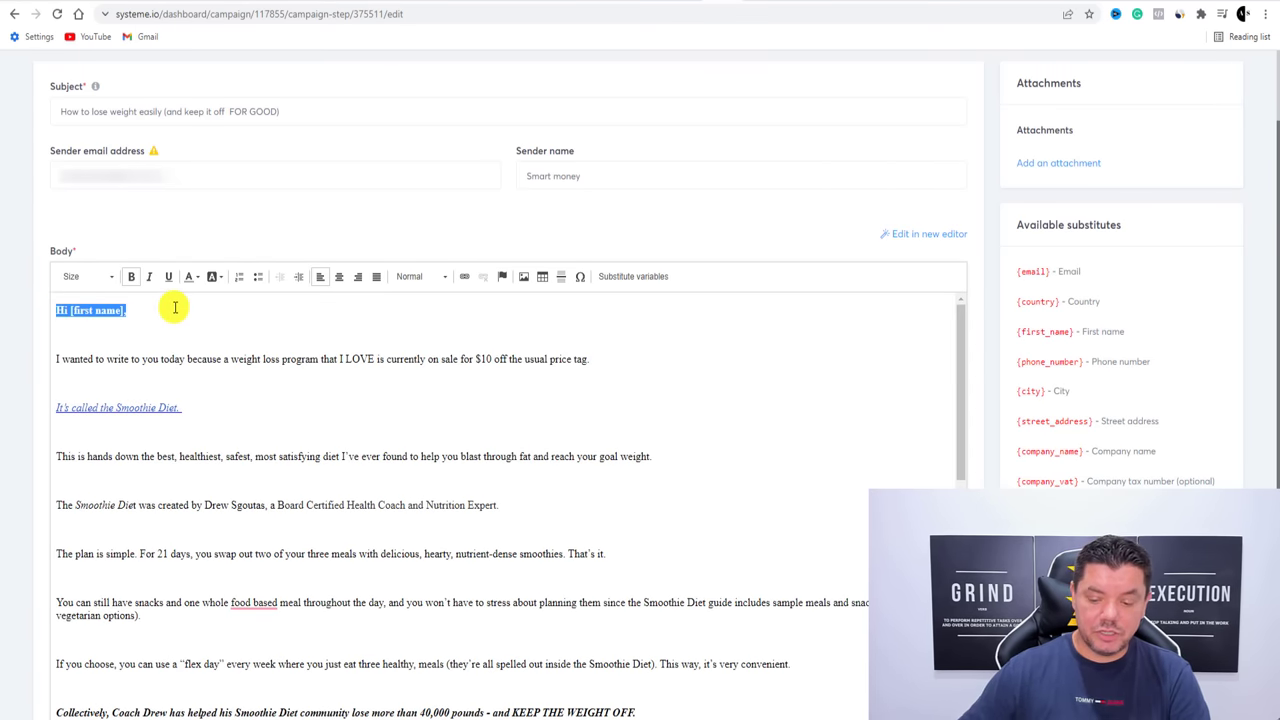
pyautogui.click(130, 313)
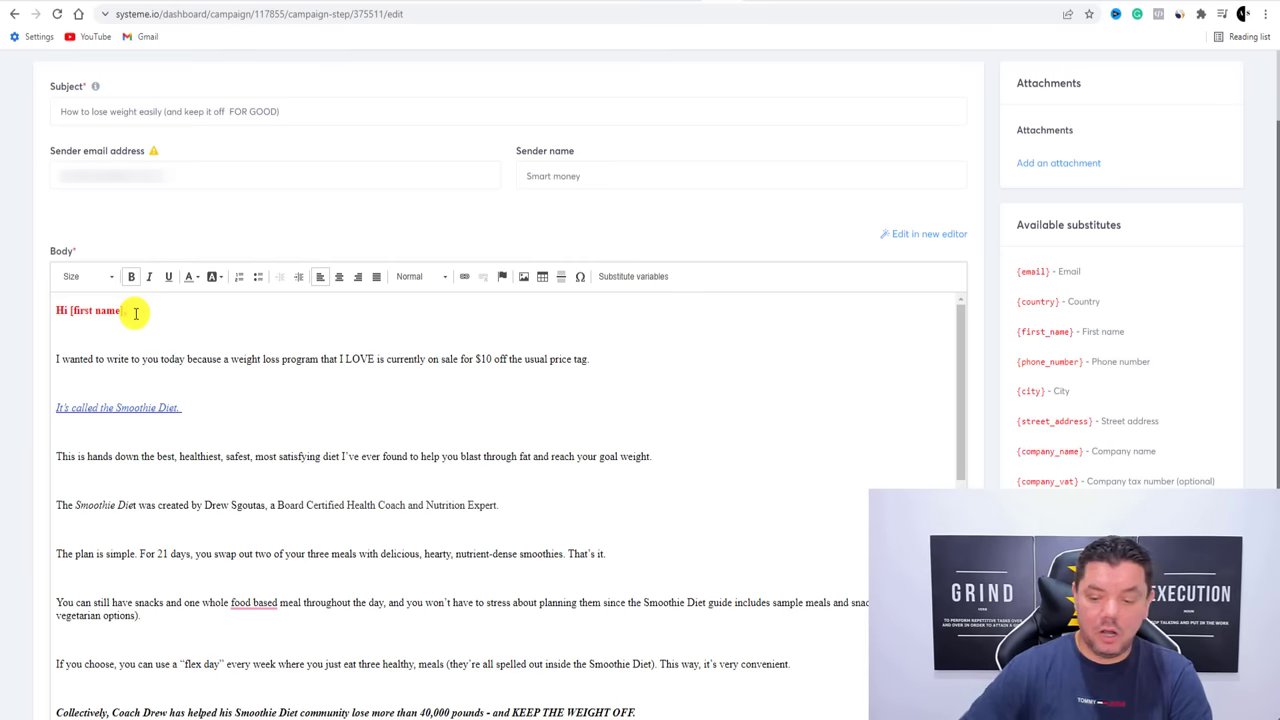
pyautogui.press('BackSpace')
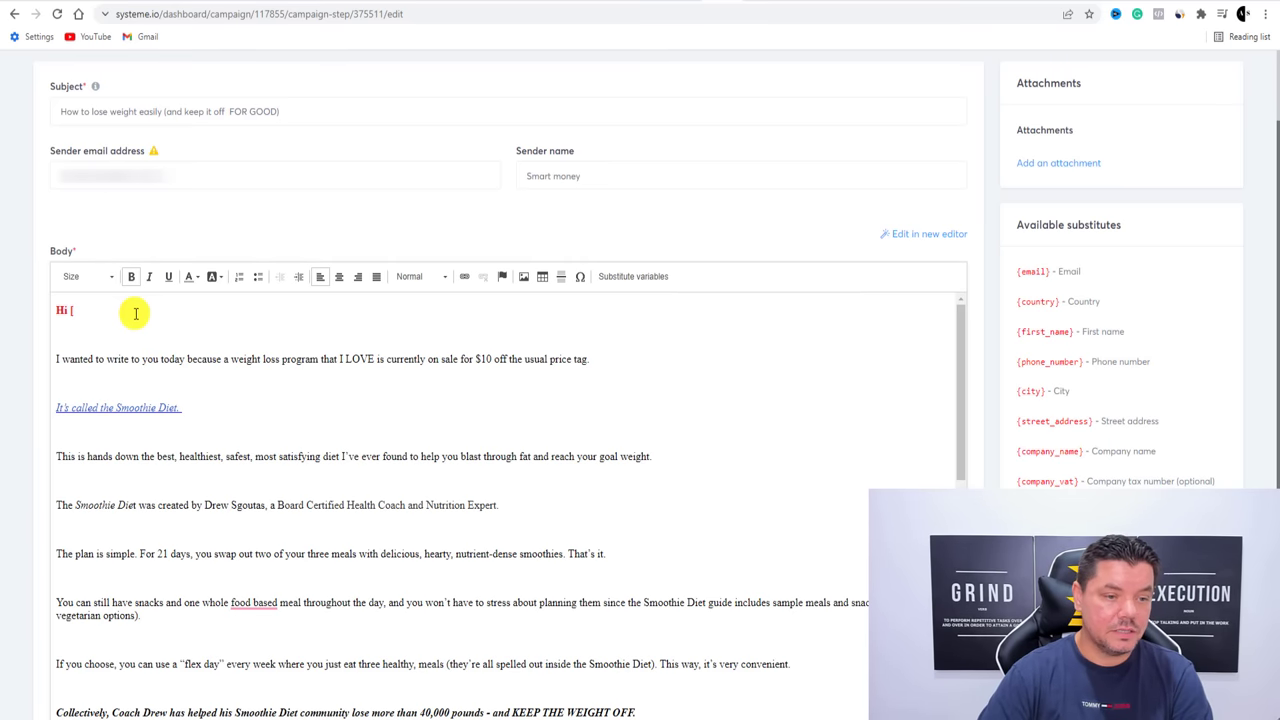
pyautogui.press('BackSpace')
pyautogui.press('BackSpace')
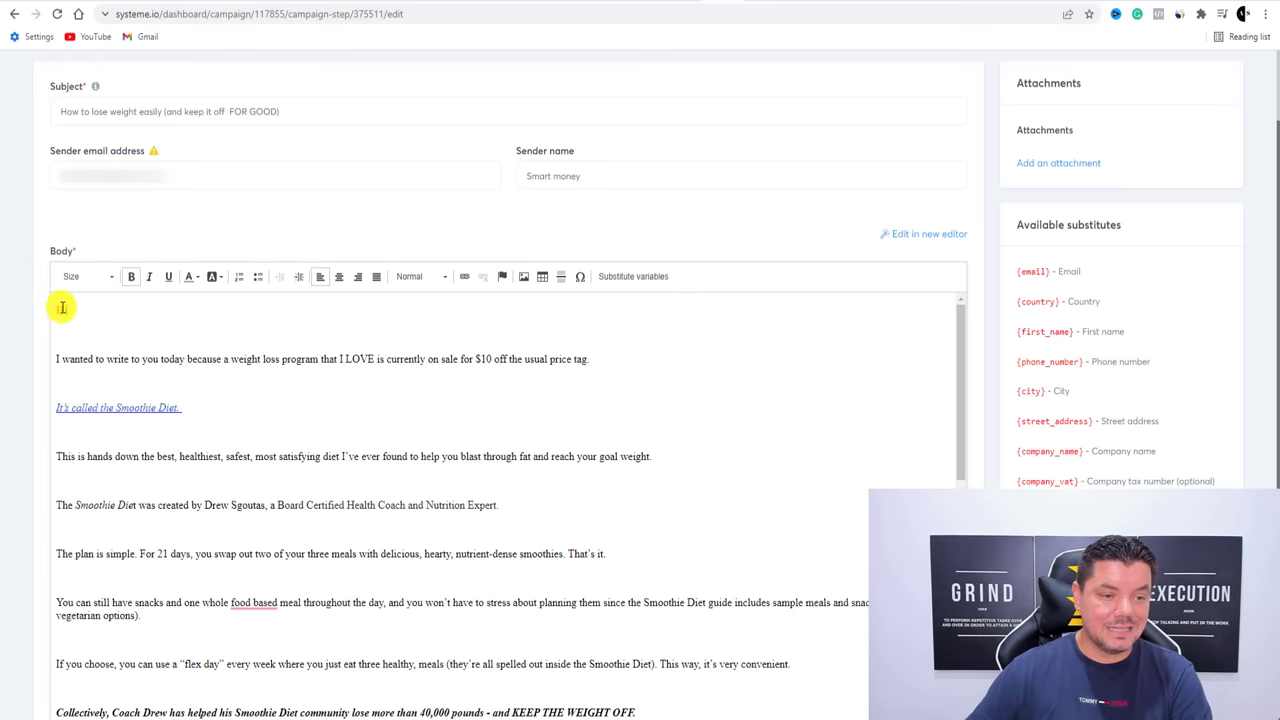
pyautogui.click(195, 277)
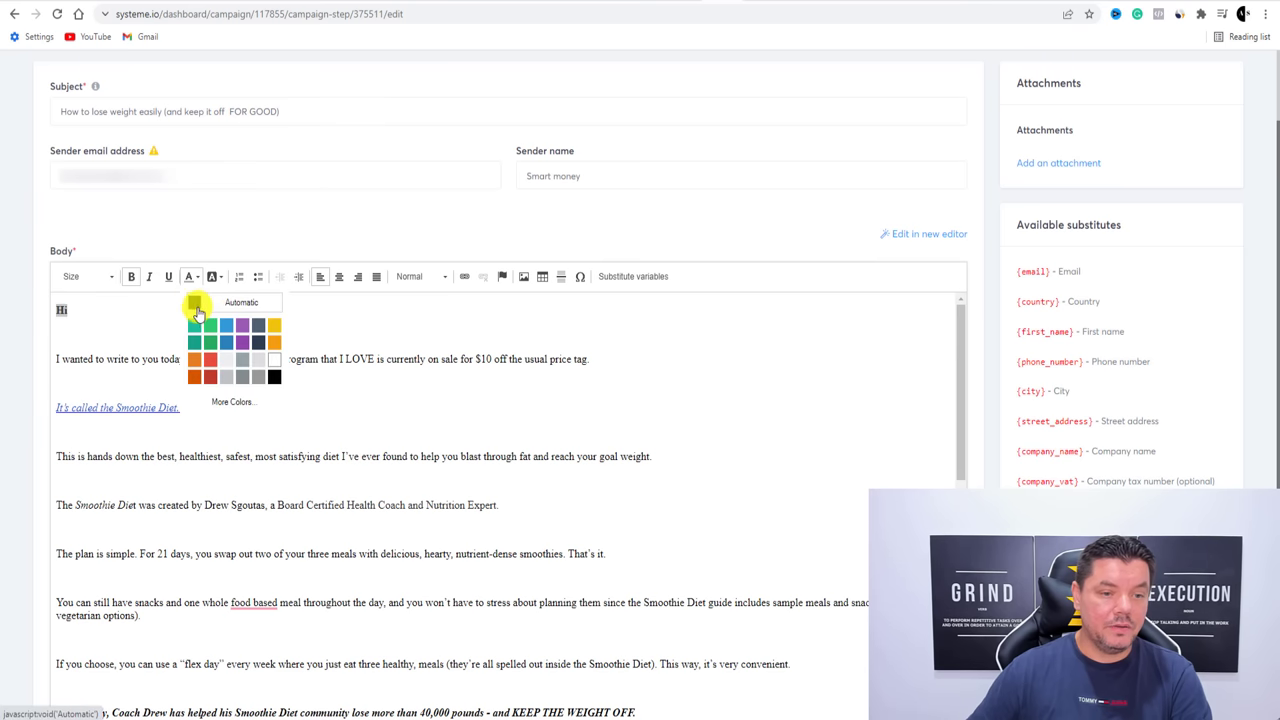
pyautogui.click(192, 327)
pyautogui.click(192, 327)
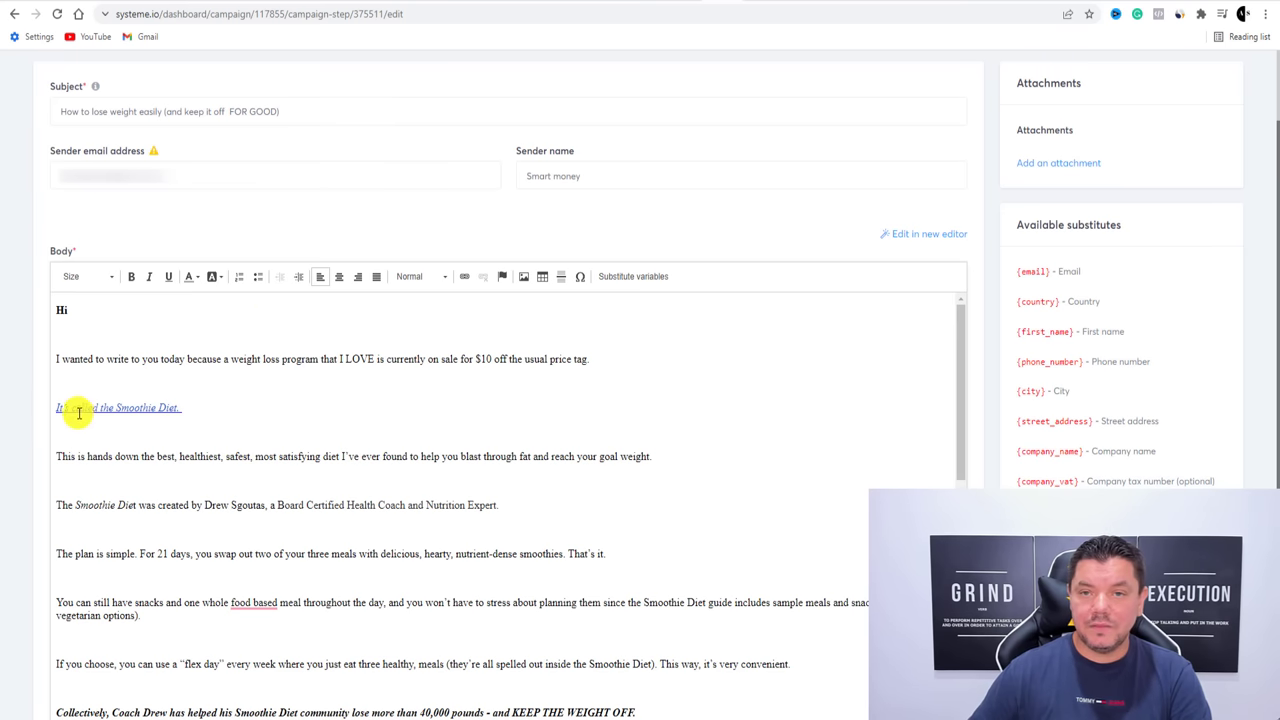
# Check the copied ClickBank HopLink in its browser tab, and link the email's "It's called the Smoothie Diet." text to that URL
pyautogui.click(588, 5)
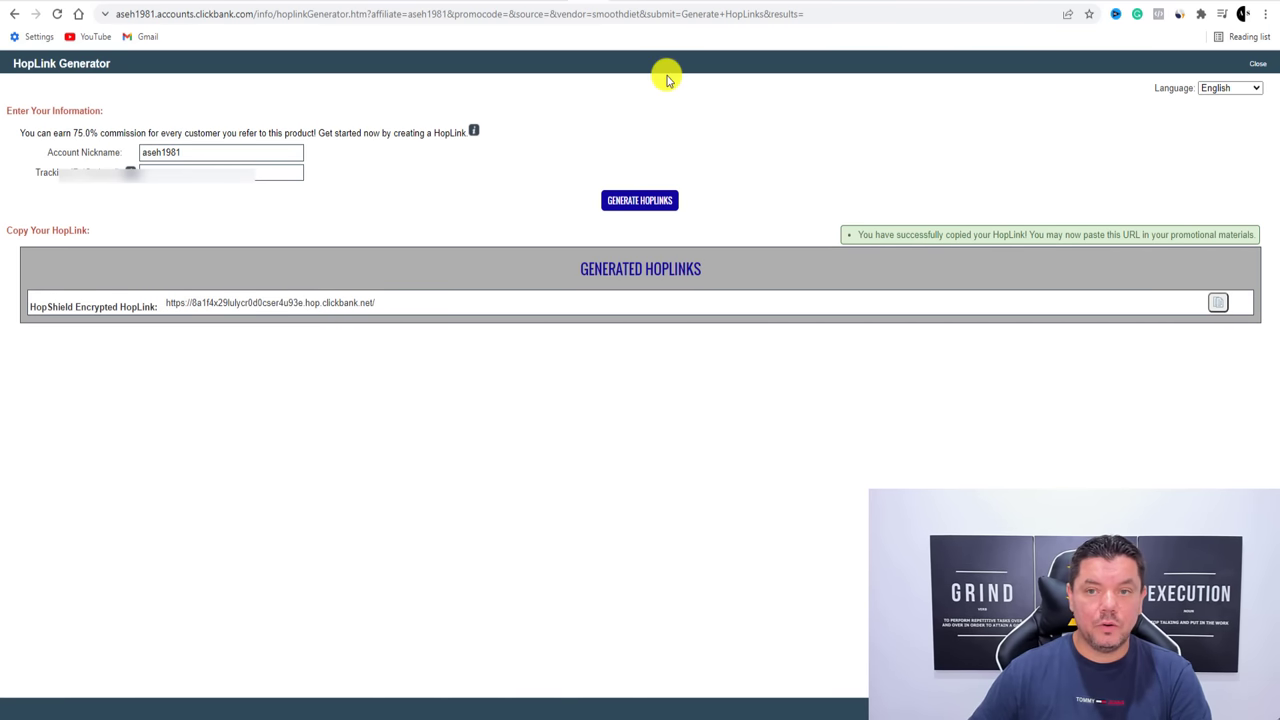
pyautogui.click(765, 3)
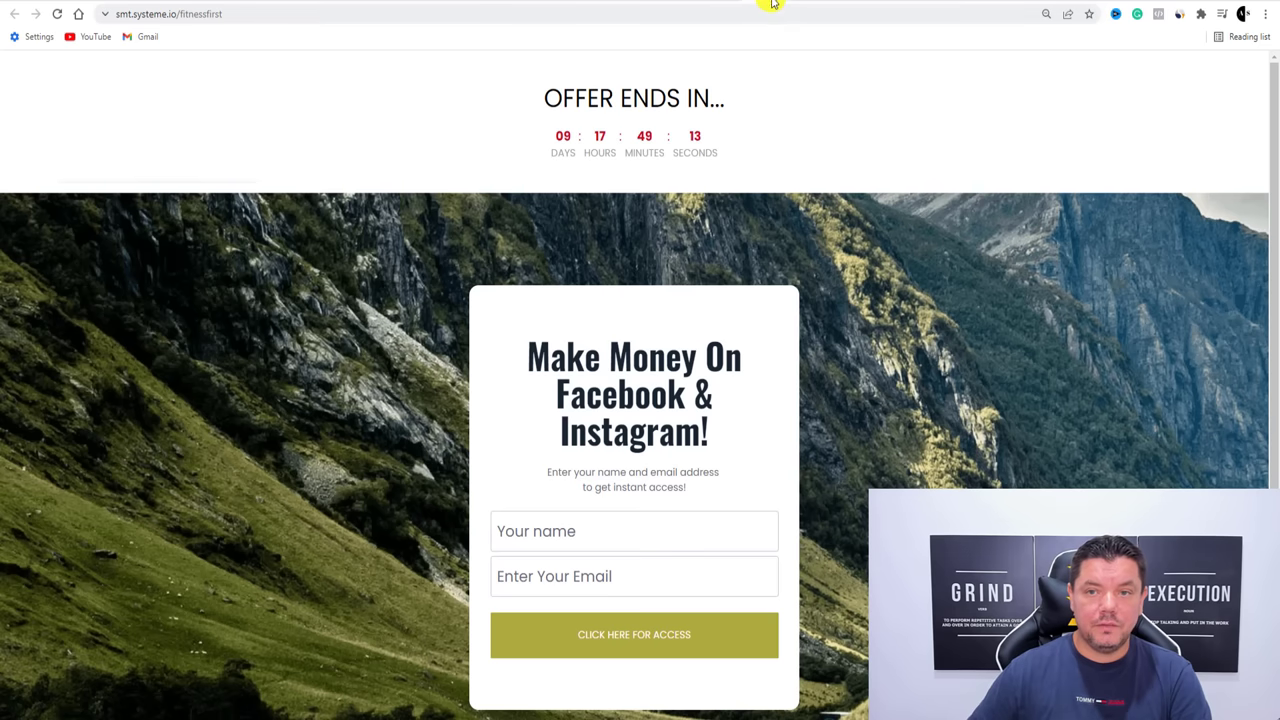
pyautogui.click(716, 3)
pyautogui.moveTo(194, 409); pyautogui.dragTo(58, 409)
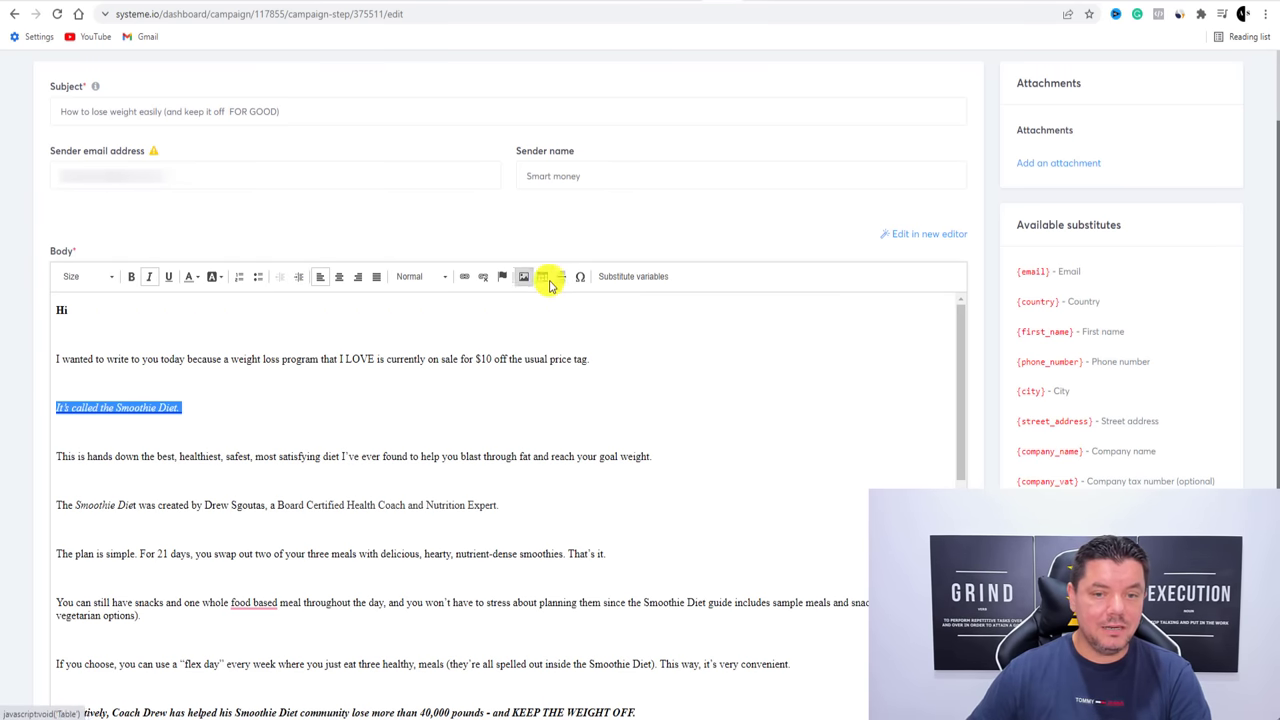
pyautogui.click(463, 277)
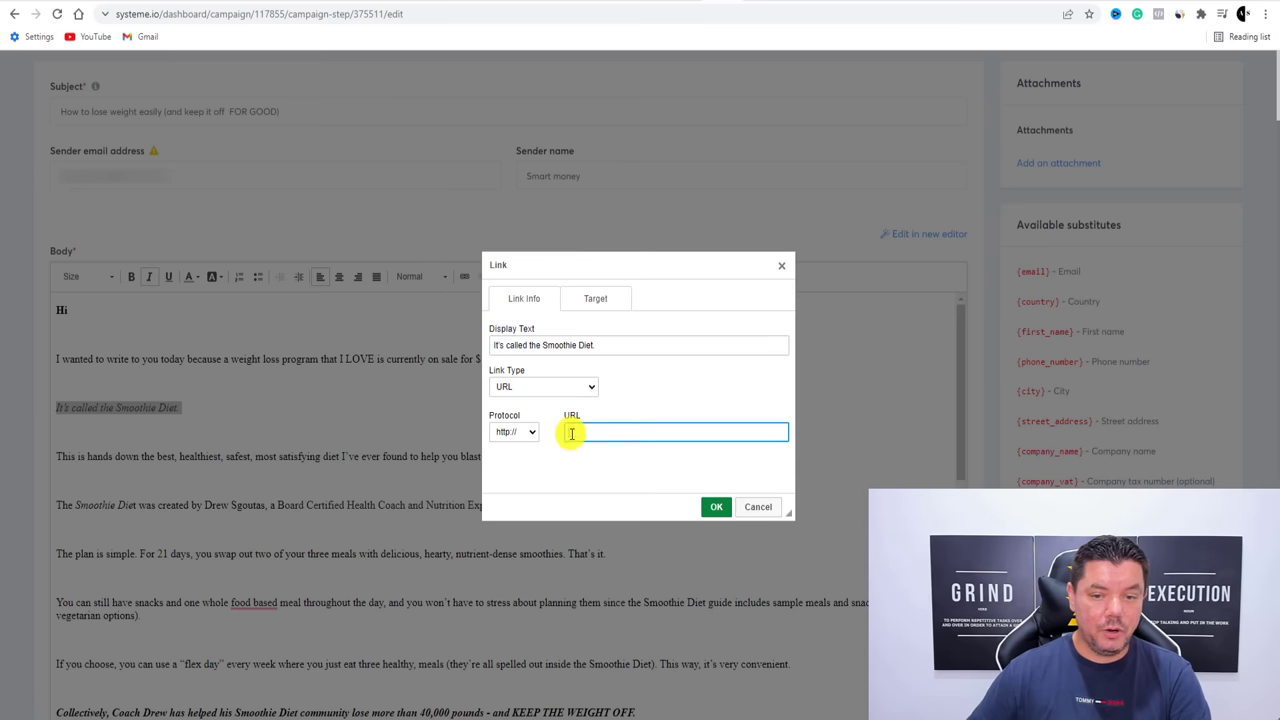
pyautogui.hotkey('ctrl', 'v')
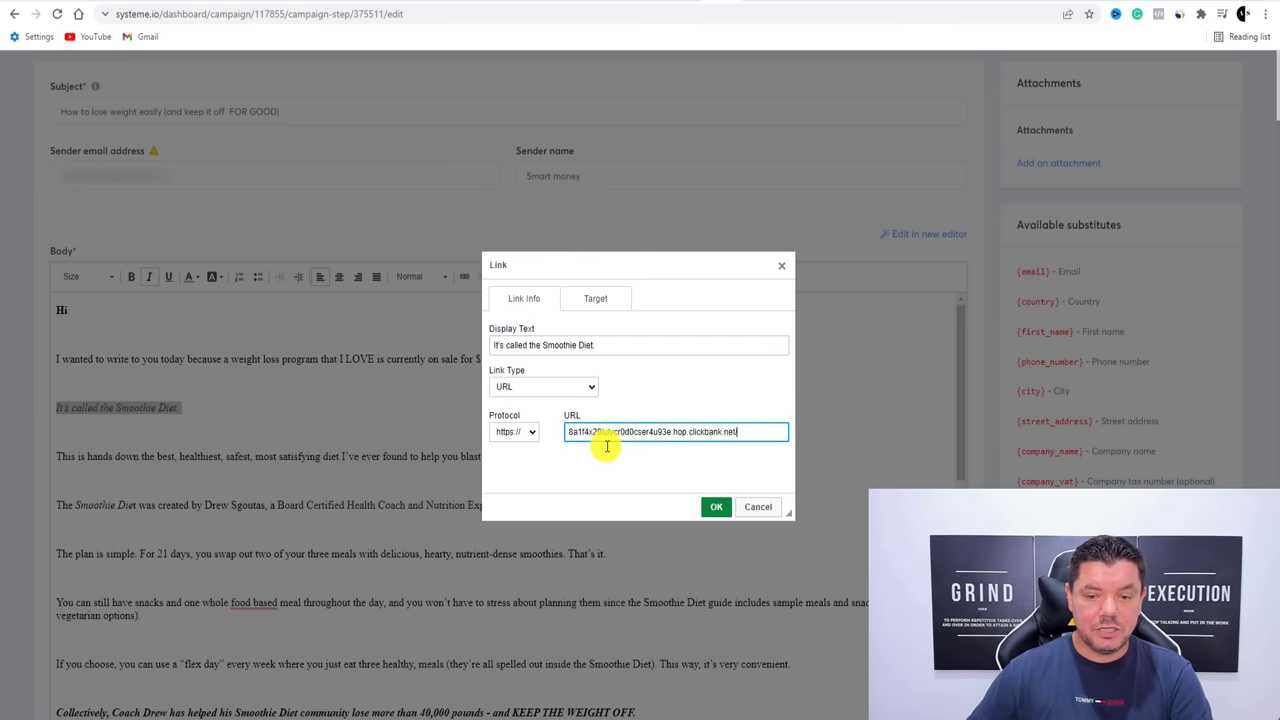
pyautogui.click(714, 507)
pyautogui.click(232, 427)
# Insert "Click here to get instant access:" in bold directly before the Smoothie Diet link, on the same line
pyautogui.click(119, 386)
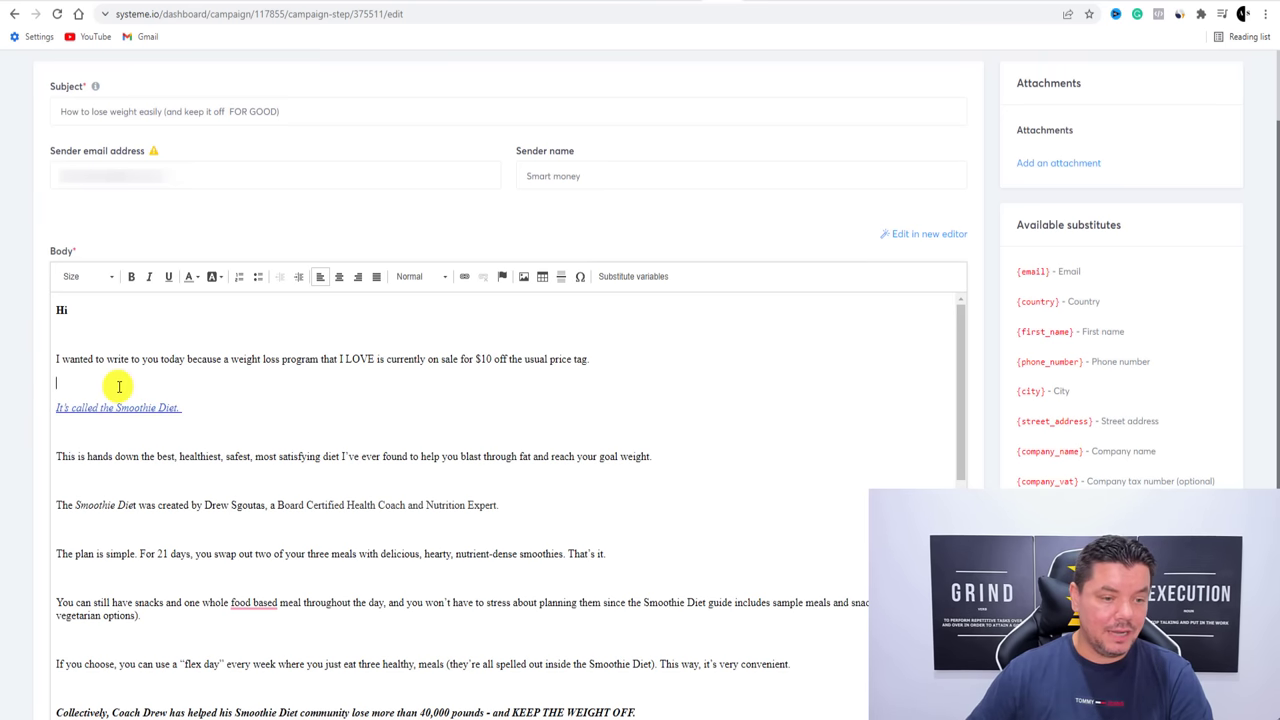
pyautogui.press('Return')
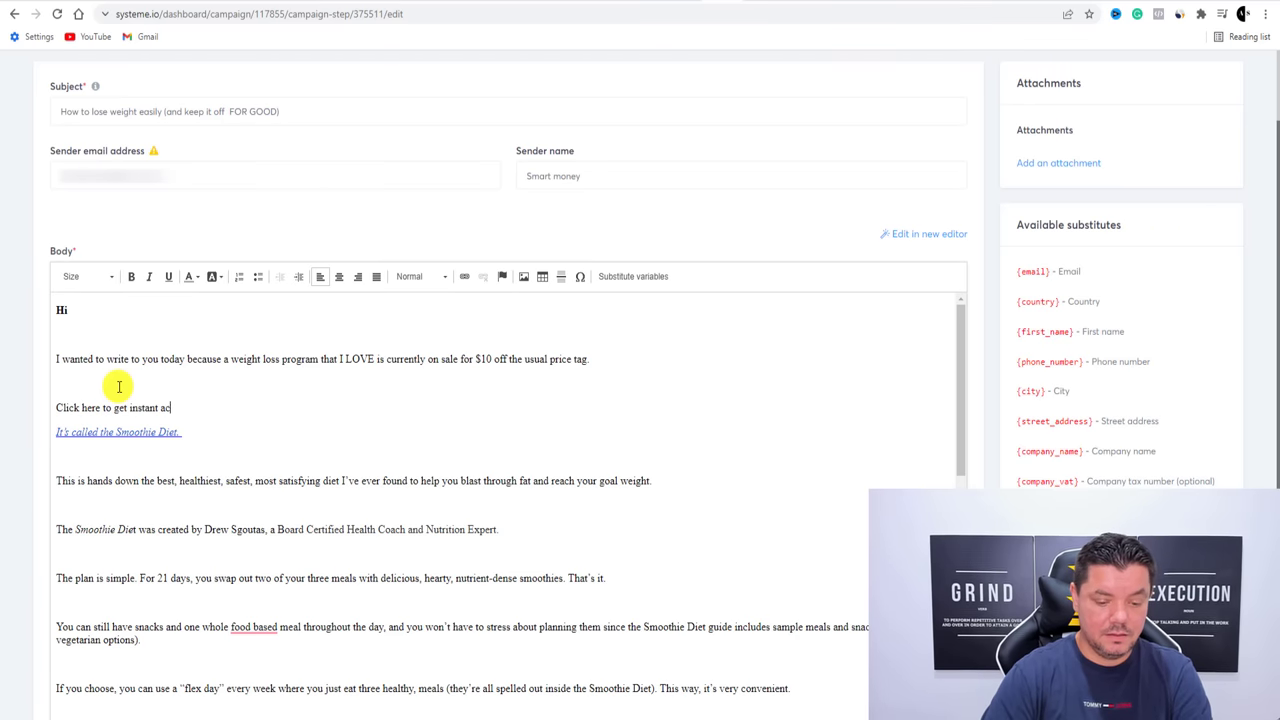
pyautogui.write('cess:')
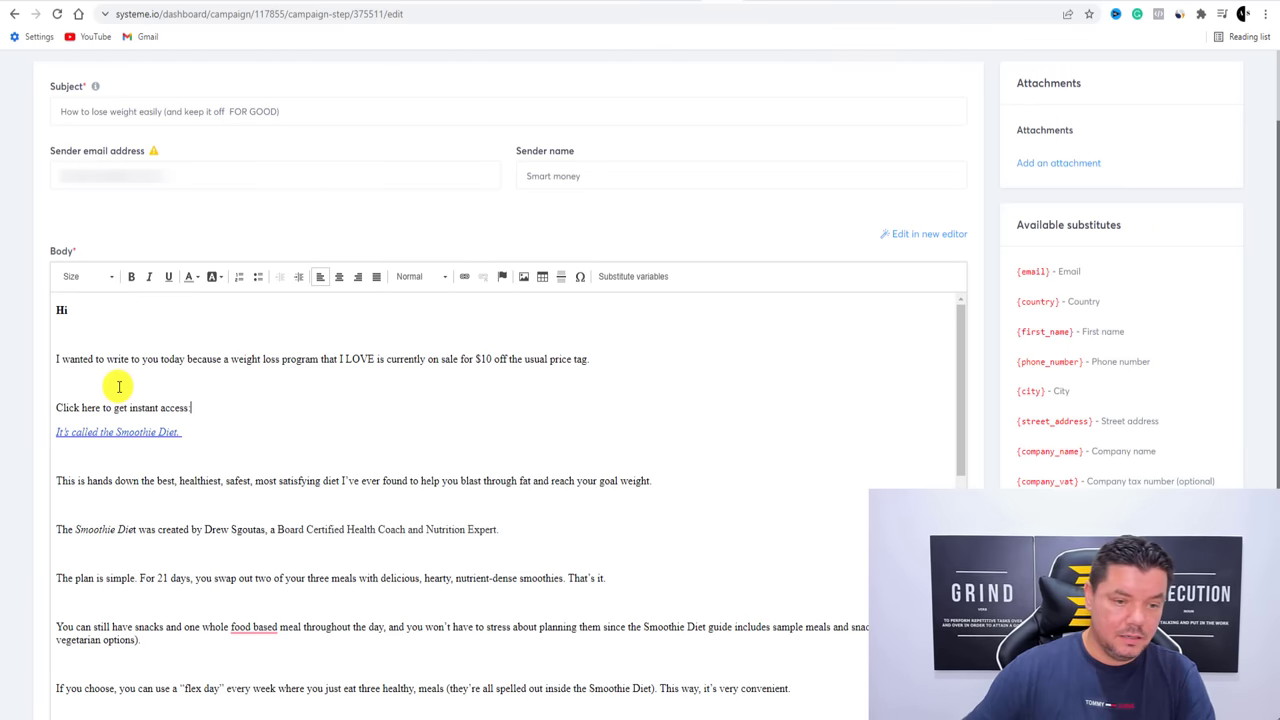
pyautogui.click(58, 436)
pyautogui.press('BackSpace')
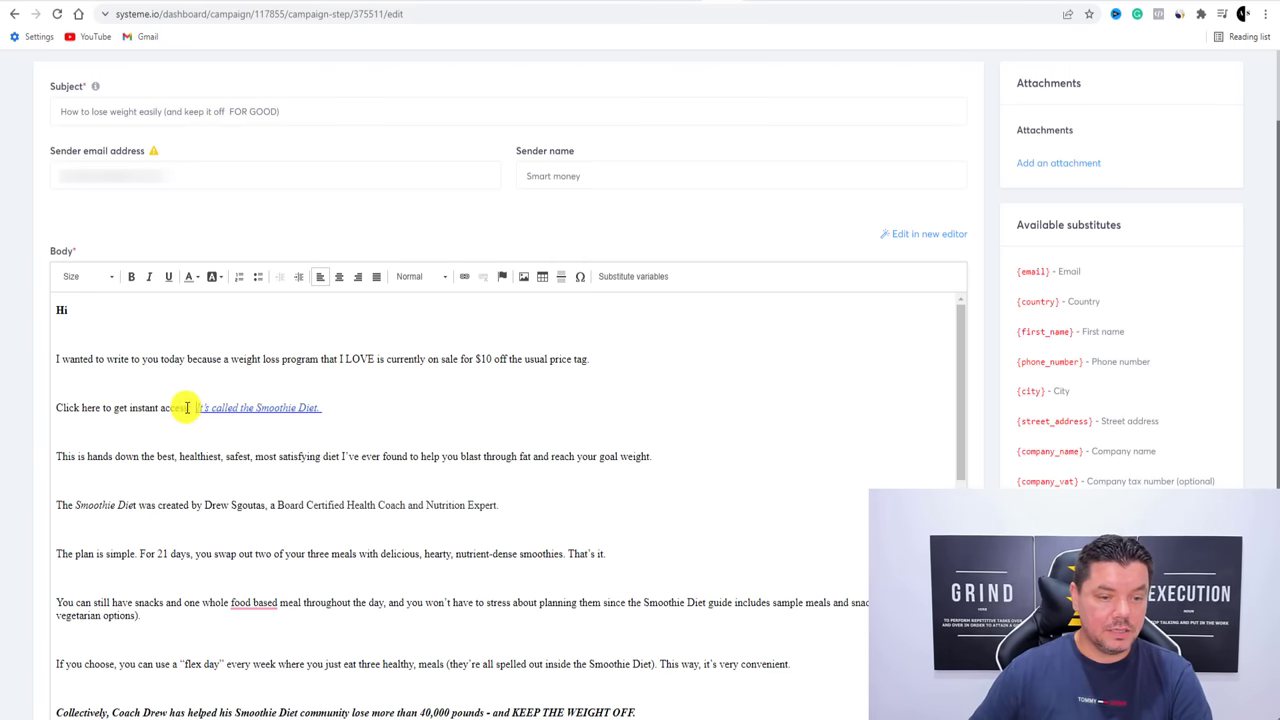
pyautogui.moveTo(190, 409); pyautogui.dragTo(62, 408)
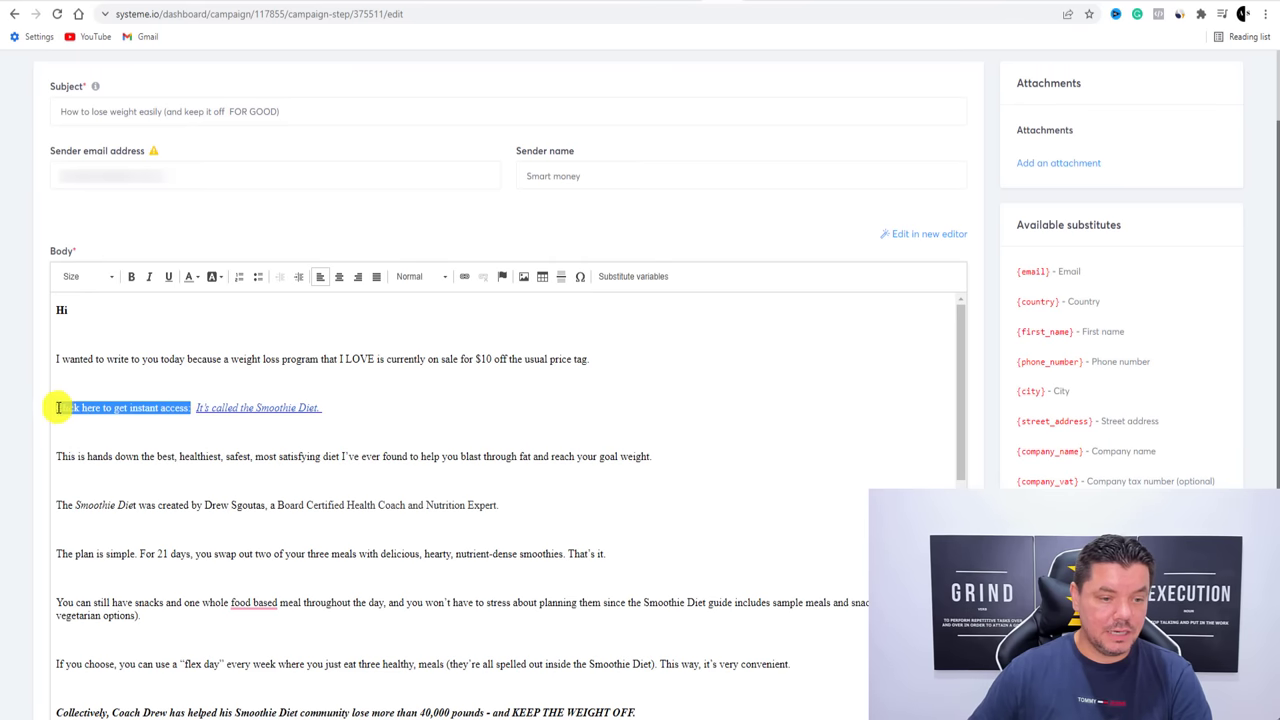
pyautogui.click(131, 276)
pyautogui.click(346, 409)
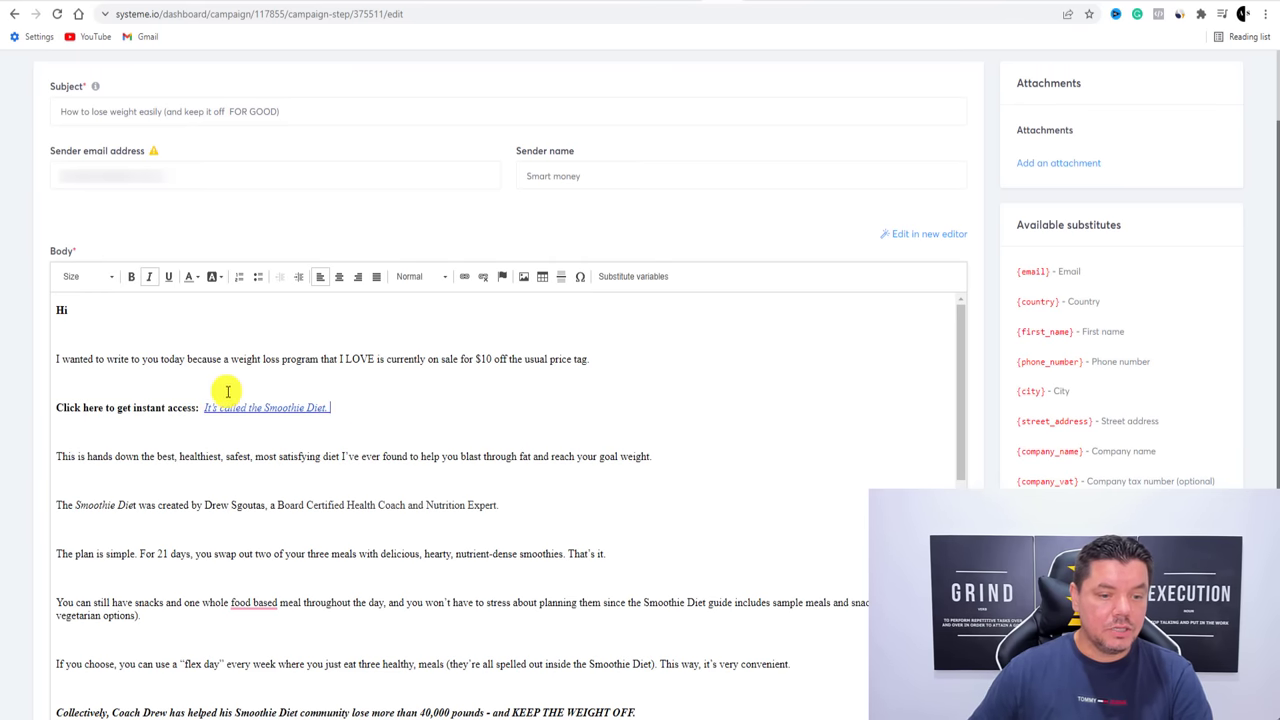
# Link the closing "You can learn all about it here." text to the copied ClickBank HopLink and delete the red SIGNOFF placeholder
pyautogui.scroll(-6, 228, 391)
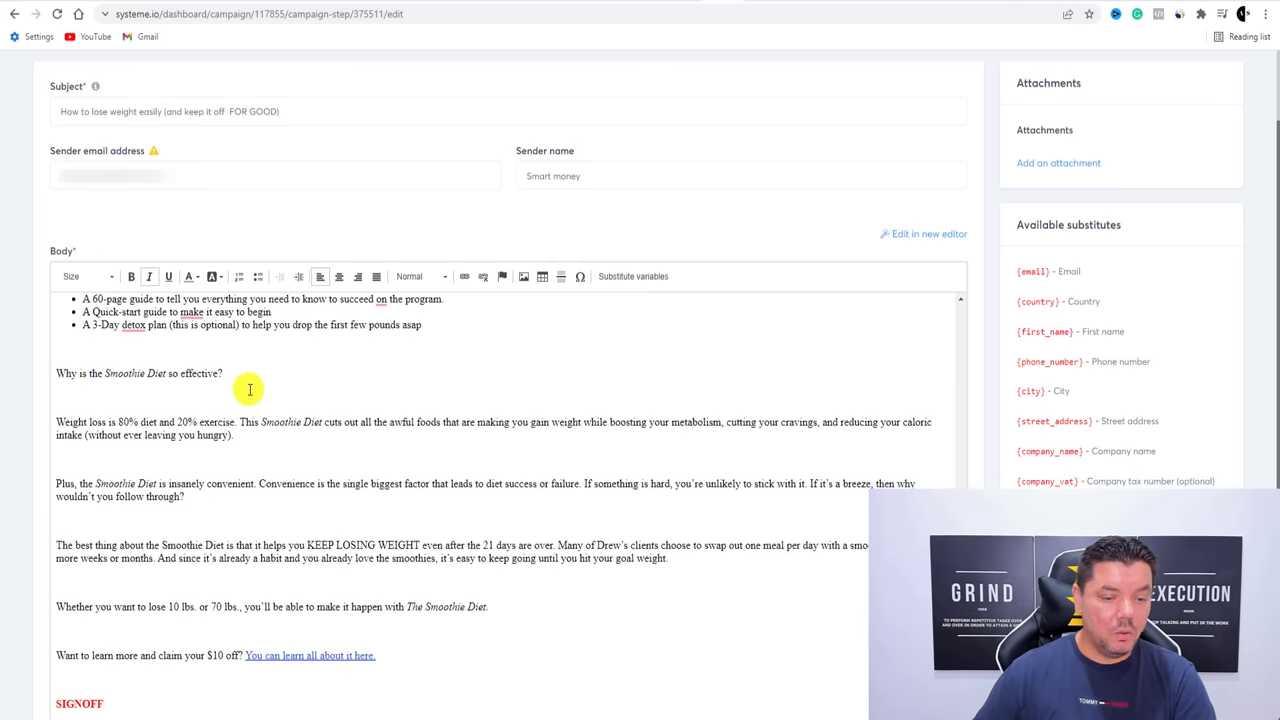
pyautogui.scroll(-3, 344, 420)
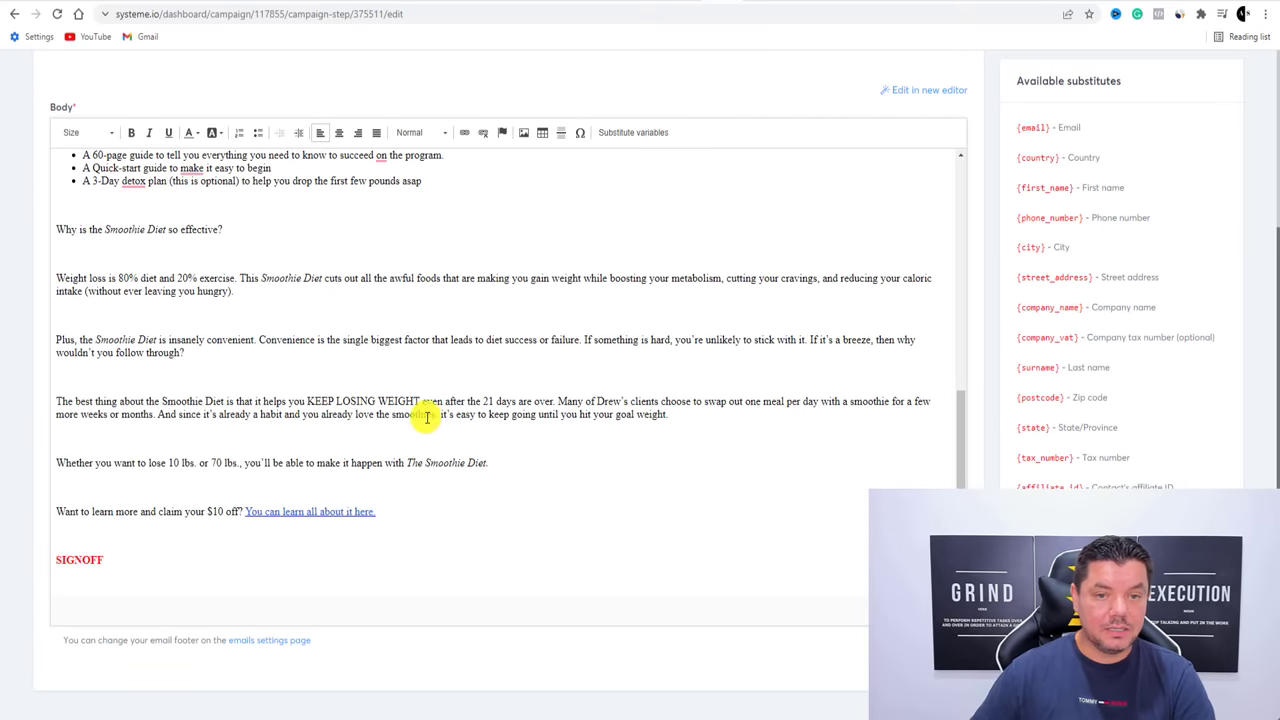
pyautogui.moveTo(389, 511); pyautogui.dragTo(255, 507)
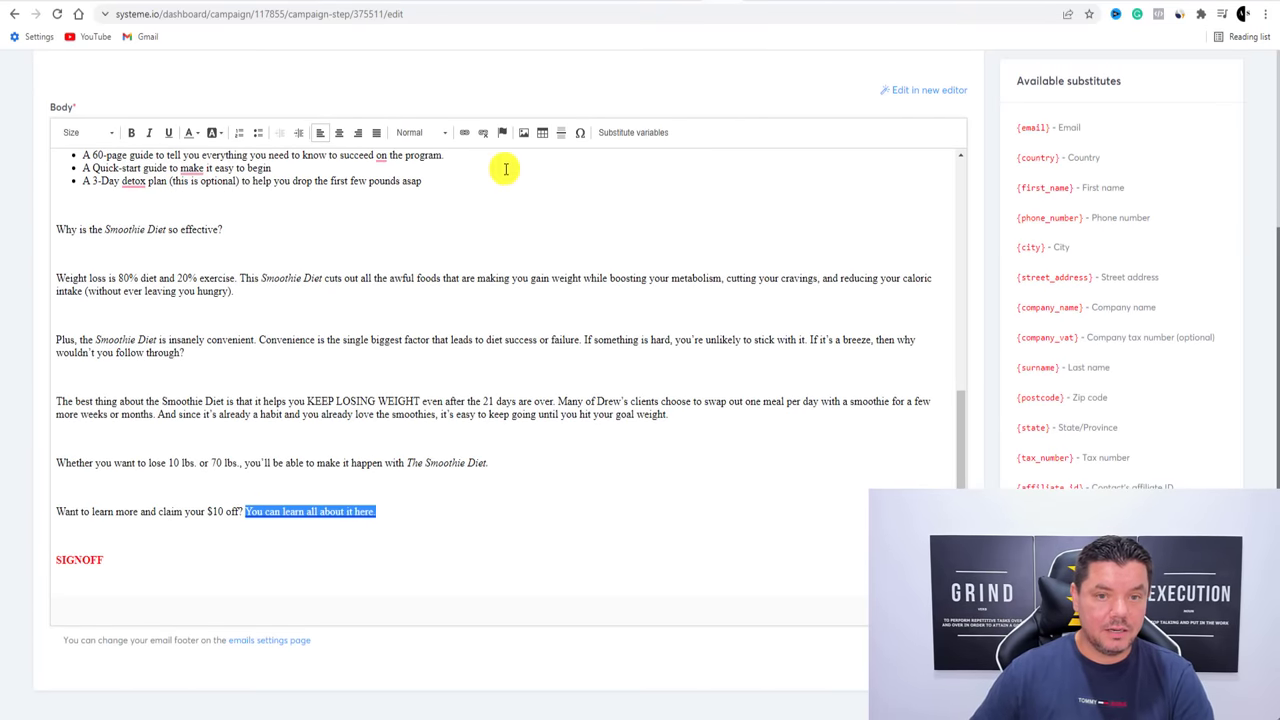
pyautogui.click(465, 135)
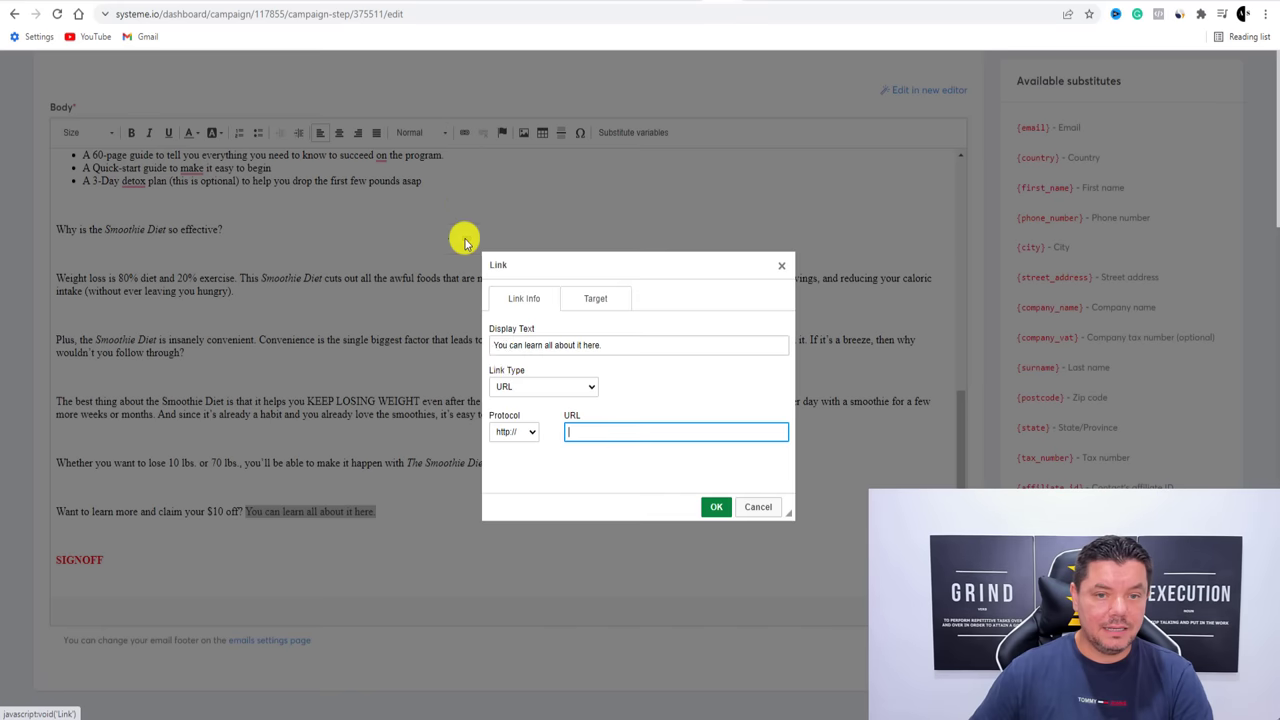
pyautogui.write('8a1f4-29lulycr0d0cser4u93e.hop.clickbank.net')
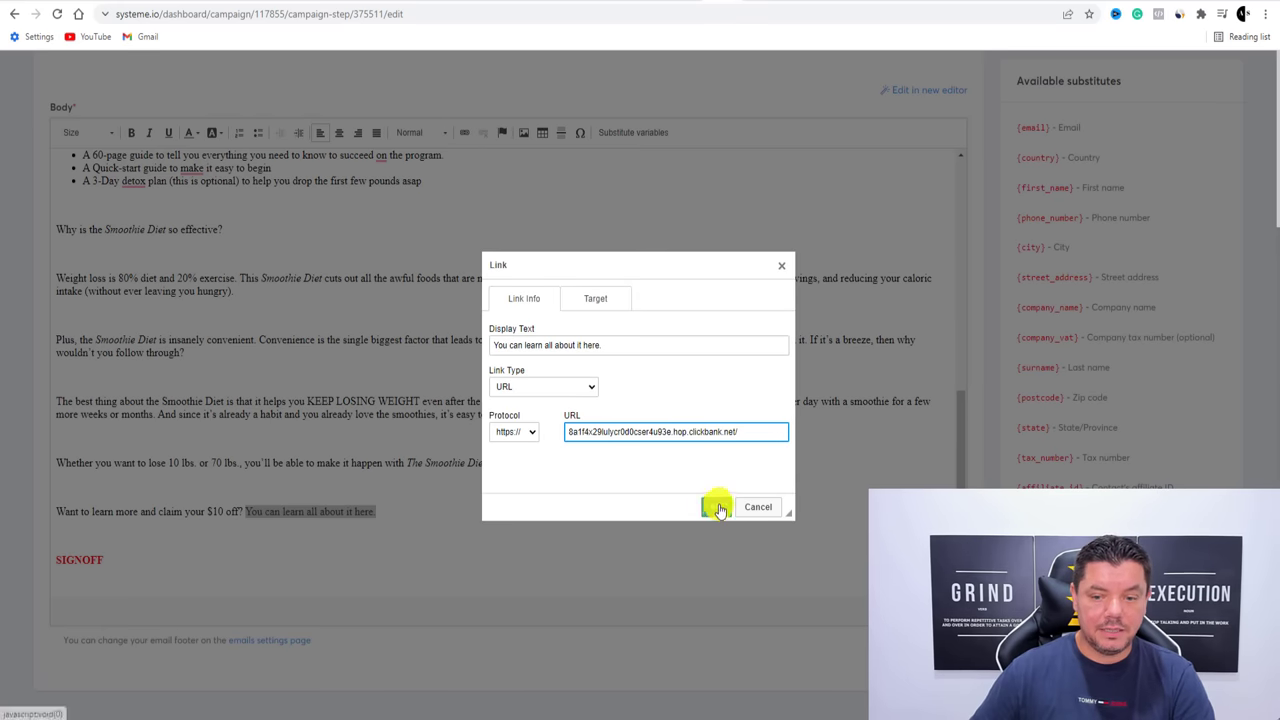
pyautogui.click(714, 506)
pyautogui.click(297, 521)
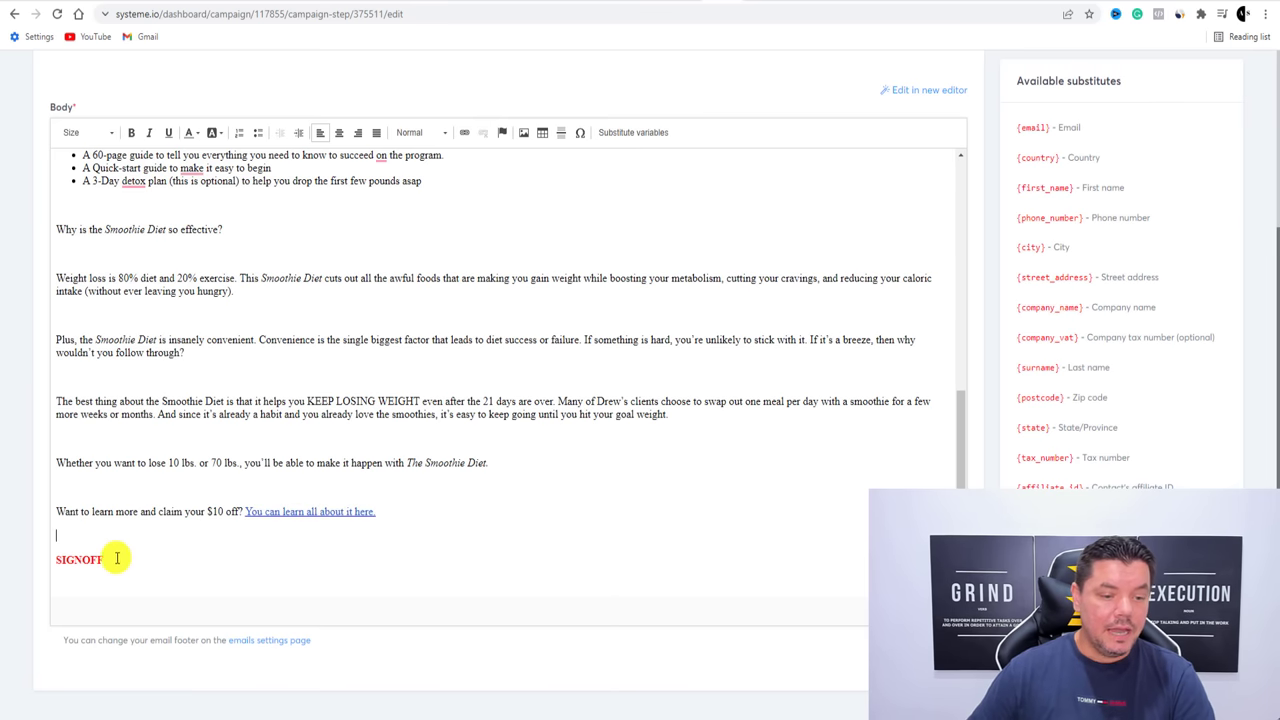
pyautogui.moveTo(104, 560); pyautogui.dragTo(57, 561)
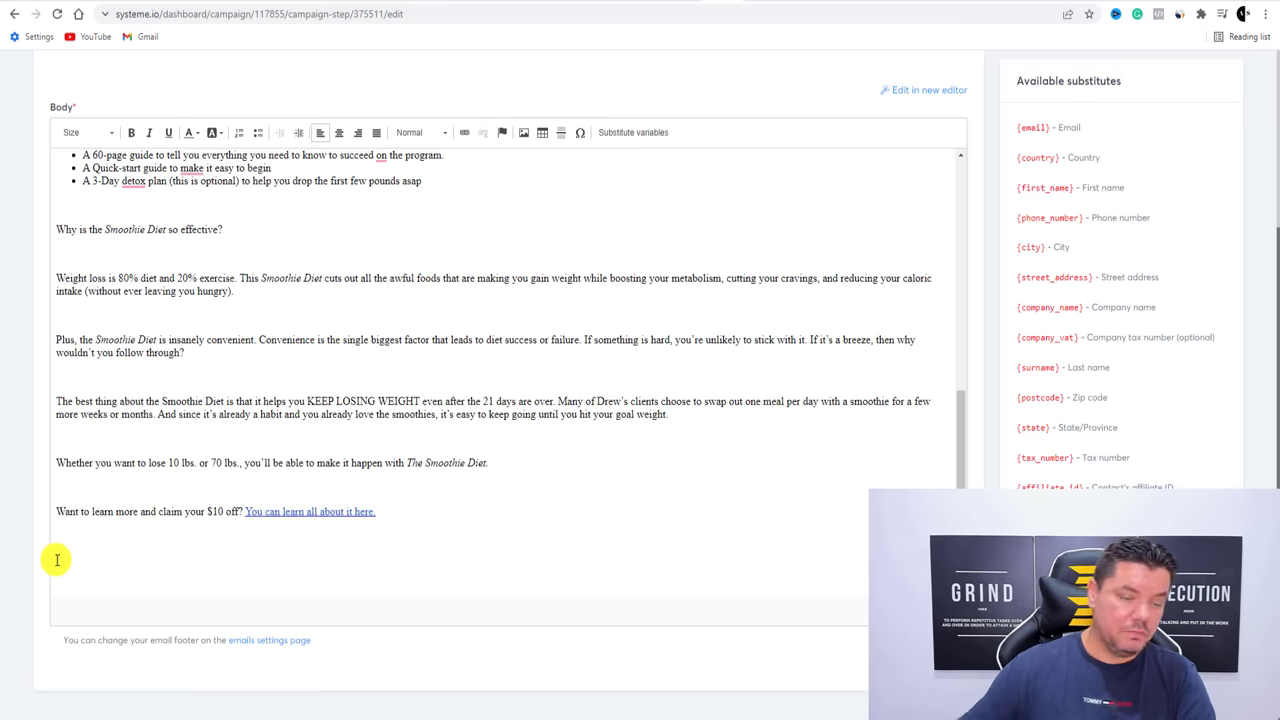
# Start saving and publishing the email, and set its sending delay to 1 with Days as the unit
pyautogui.scroll(10, 306, 315)
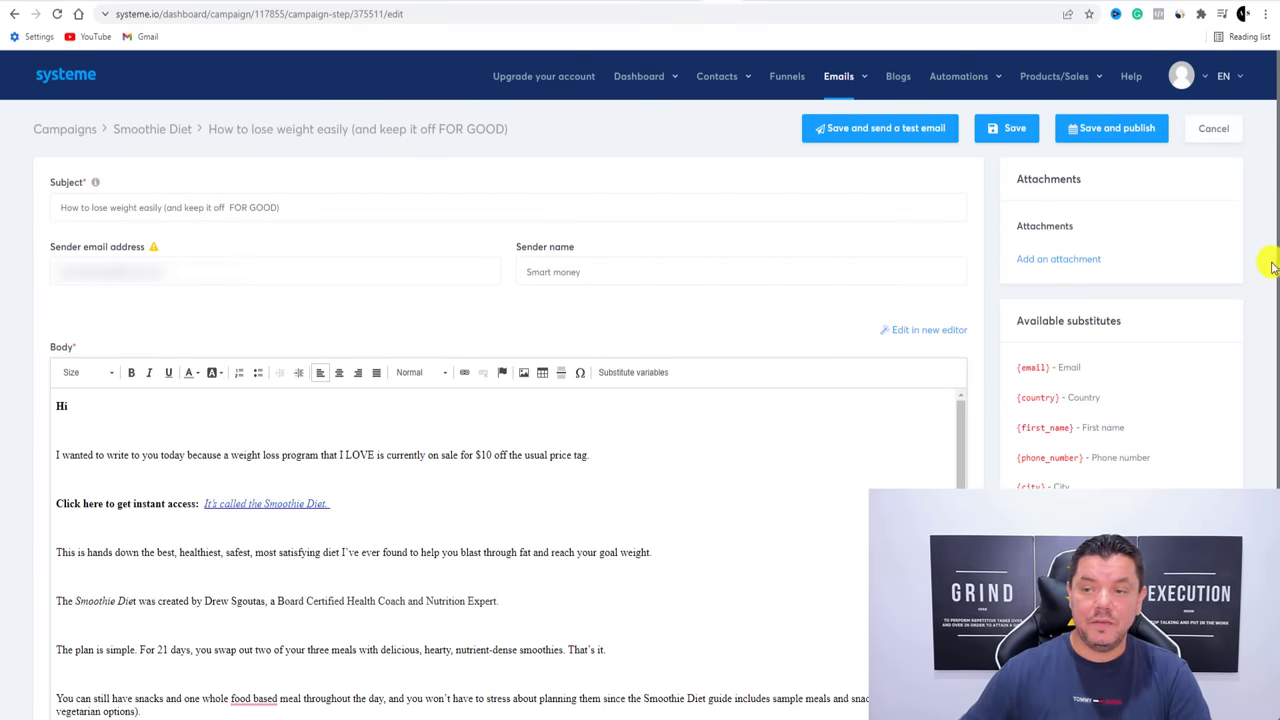
pyautogui.click(1088, 128)
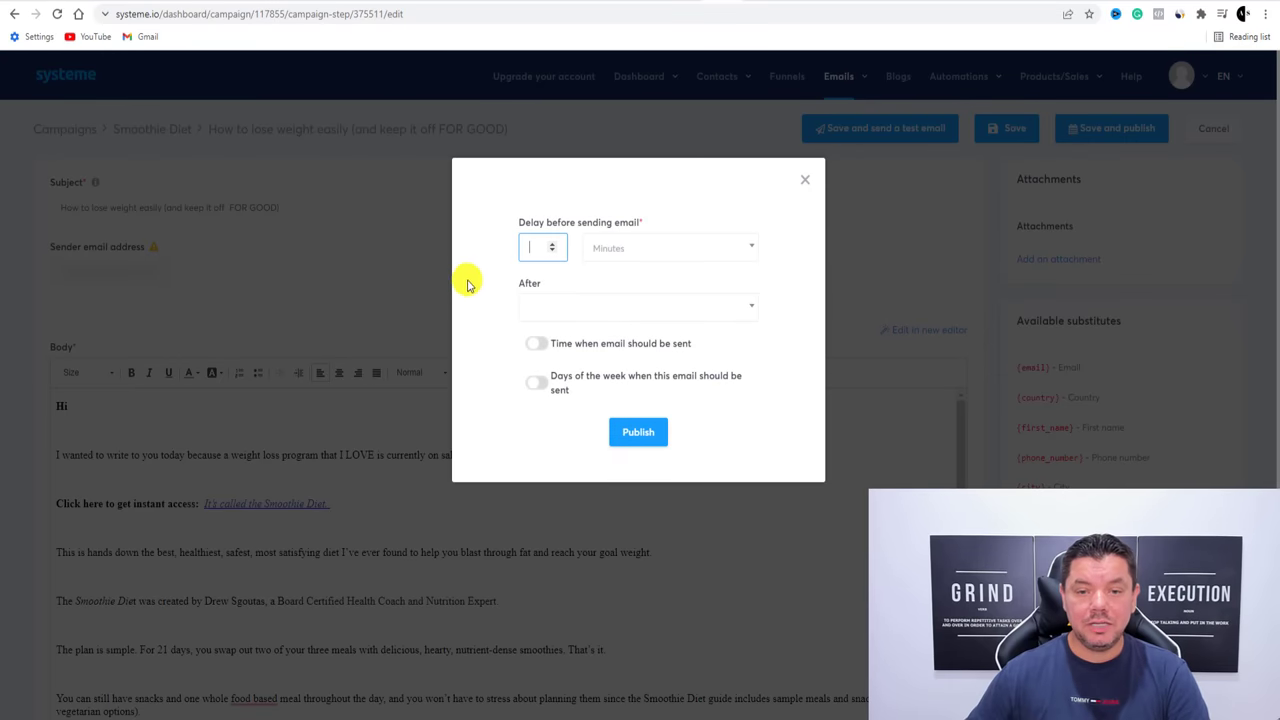
pyautogui.click(546, 248)
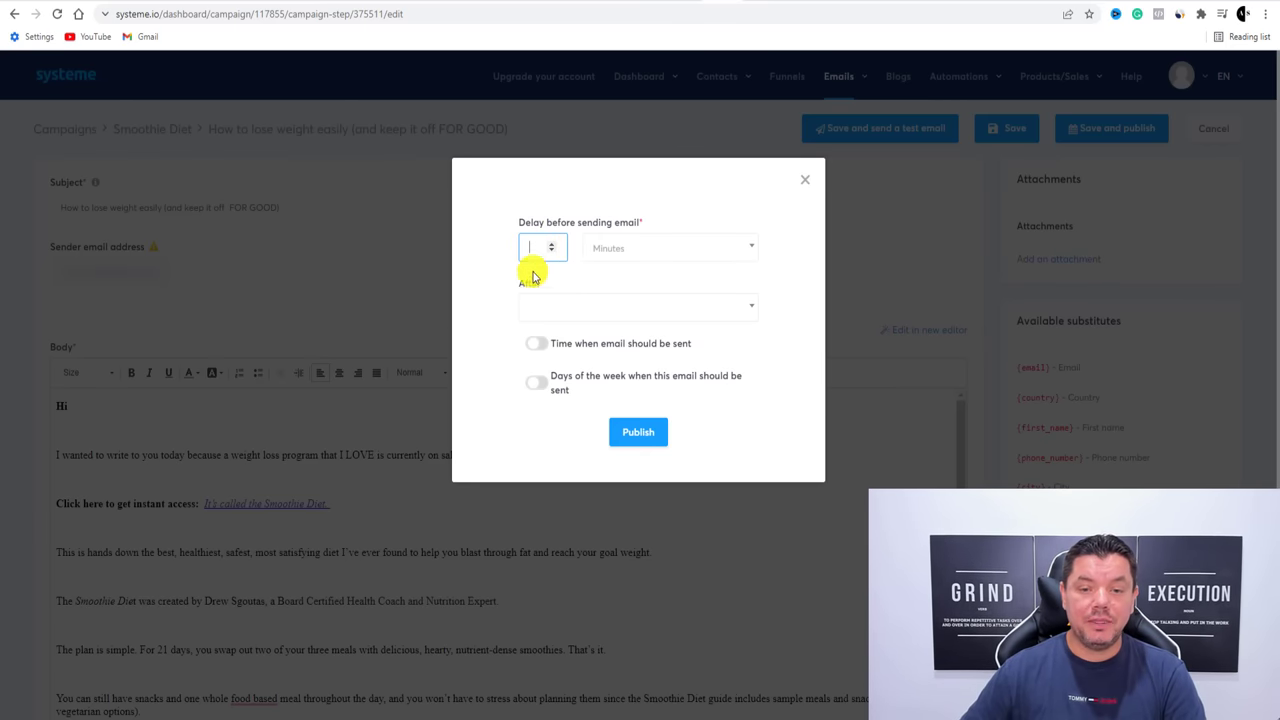
pyautogui.click(552, 258)
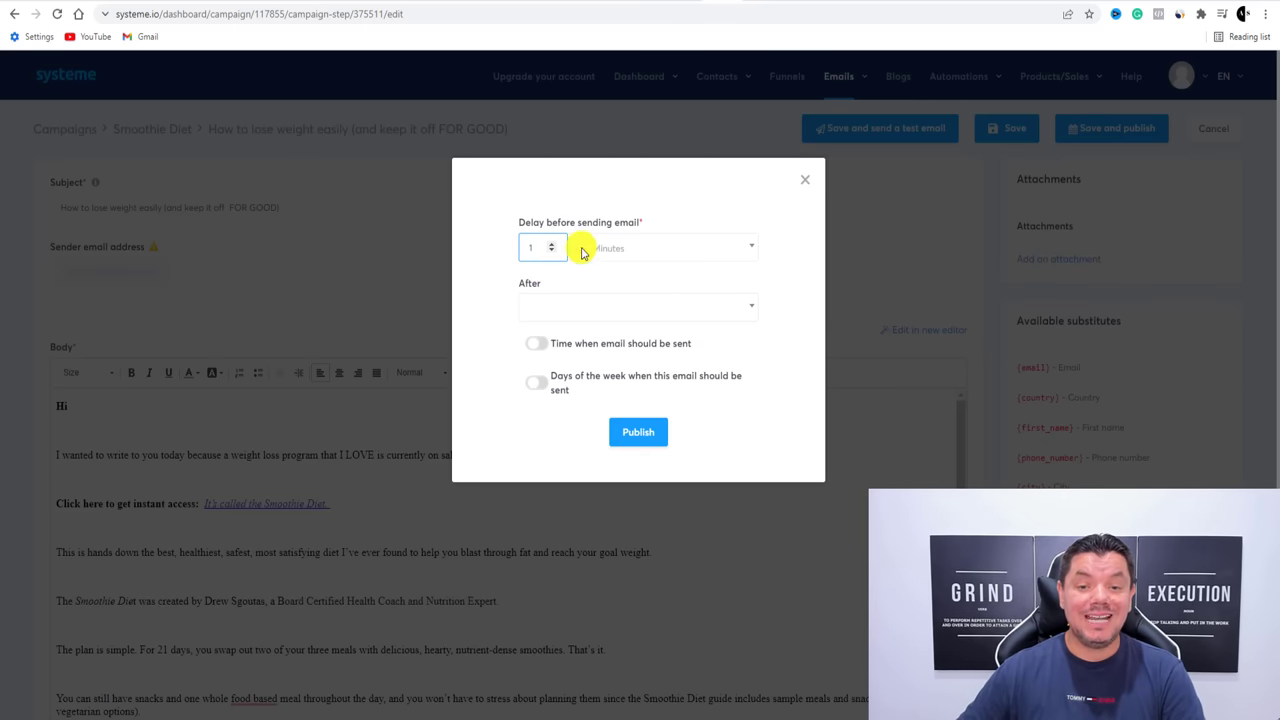
pyautogui.click(627, 248)
pyautogui.click(620, 325)
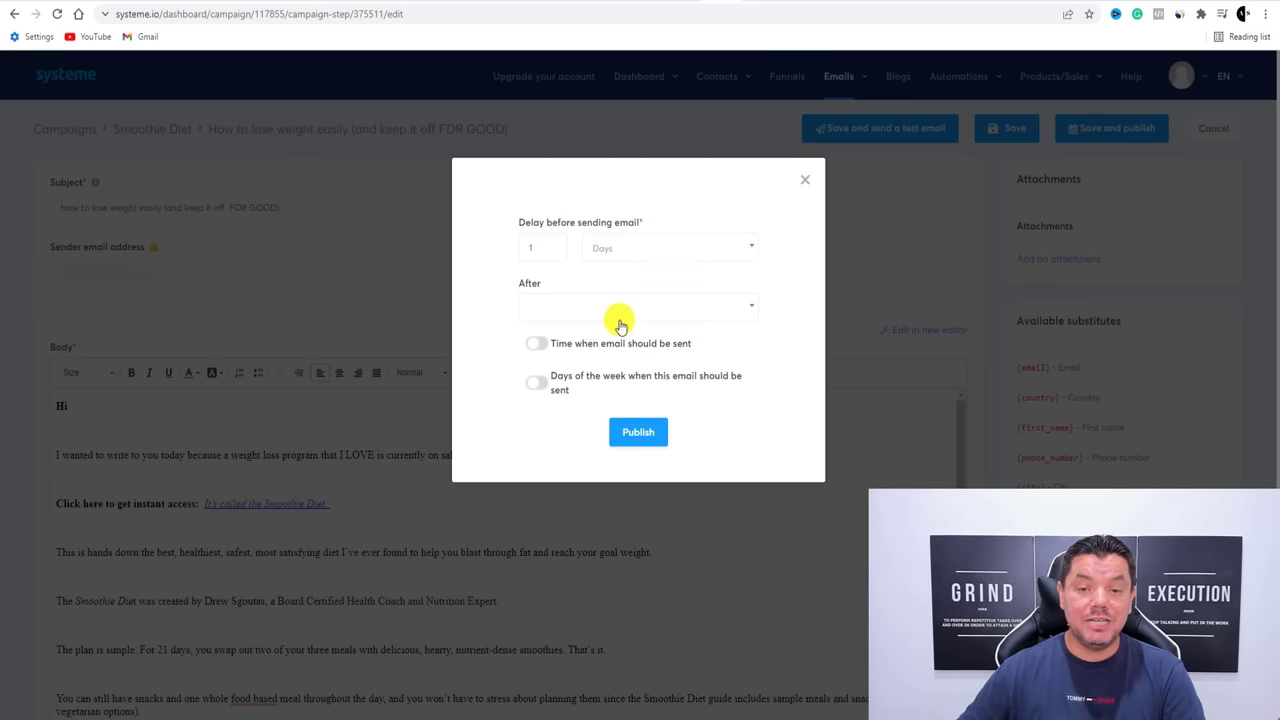
# Try a sending delay of 2 days for the email and check the After setting without choosing anything
pyautogui.click(551, 245)
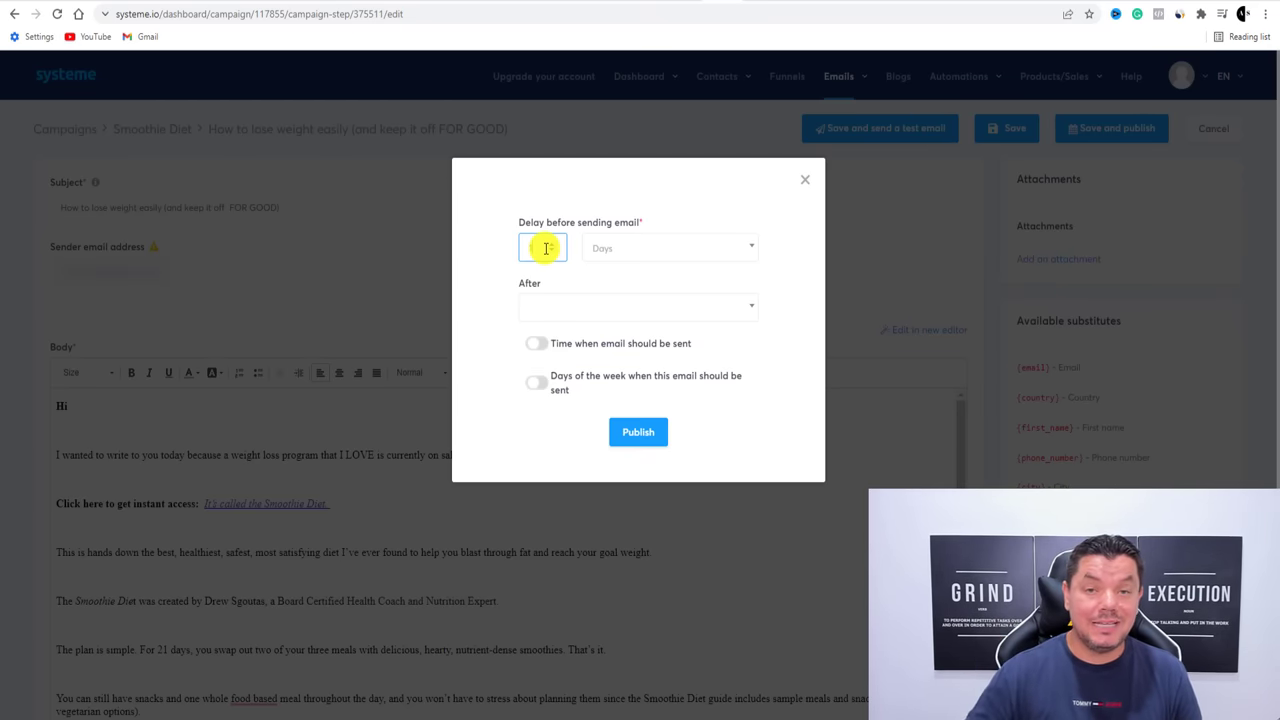
pyautogui.write('1')
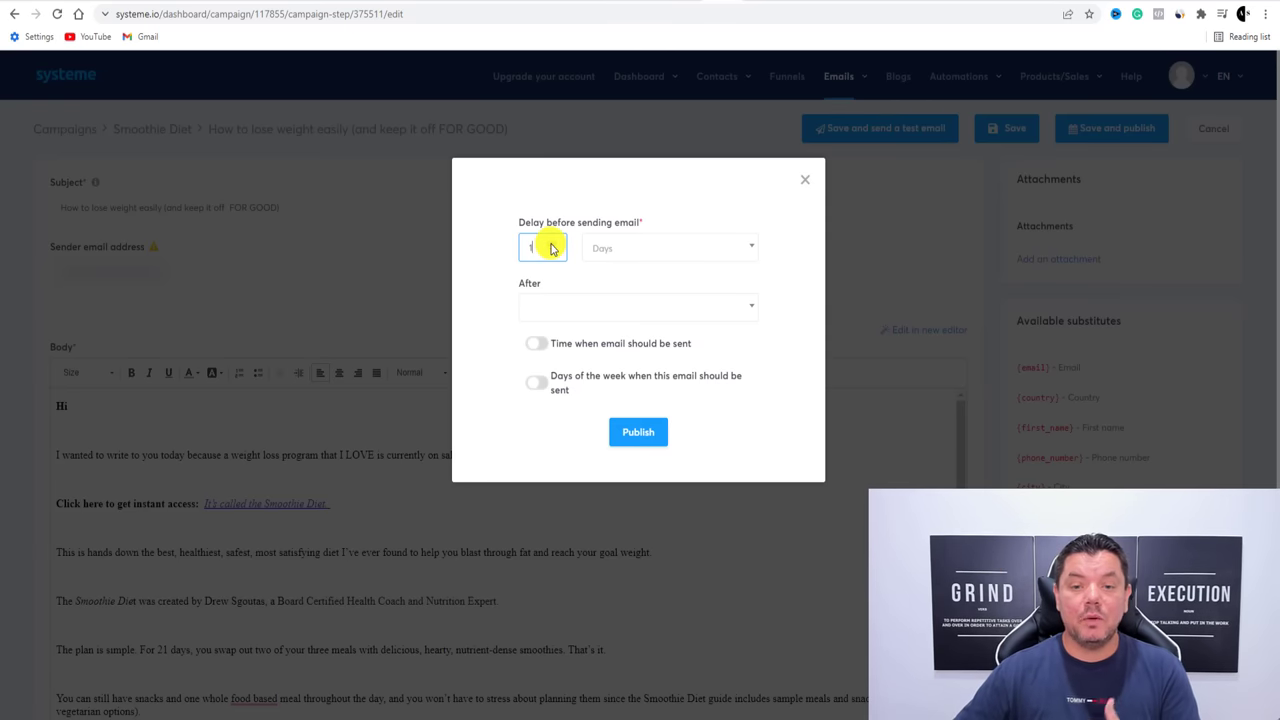
pyautogui.click(550, 246)
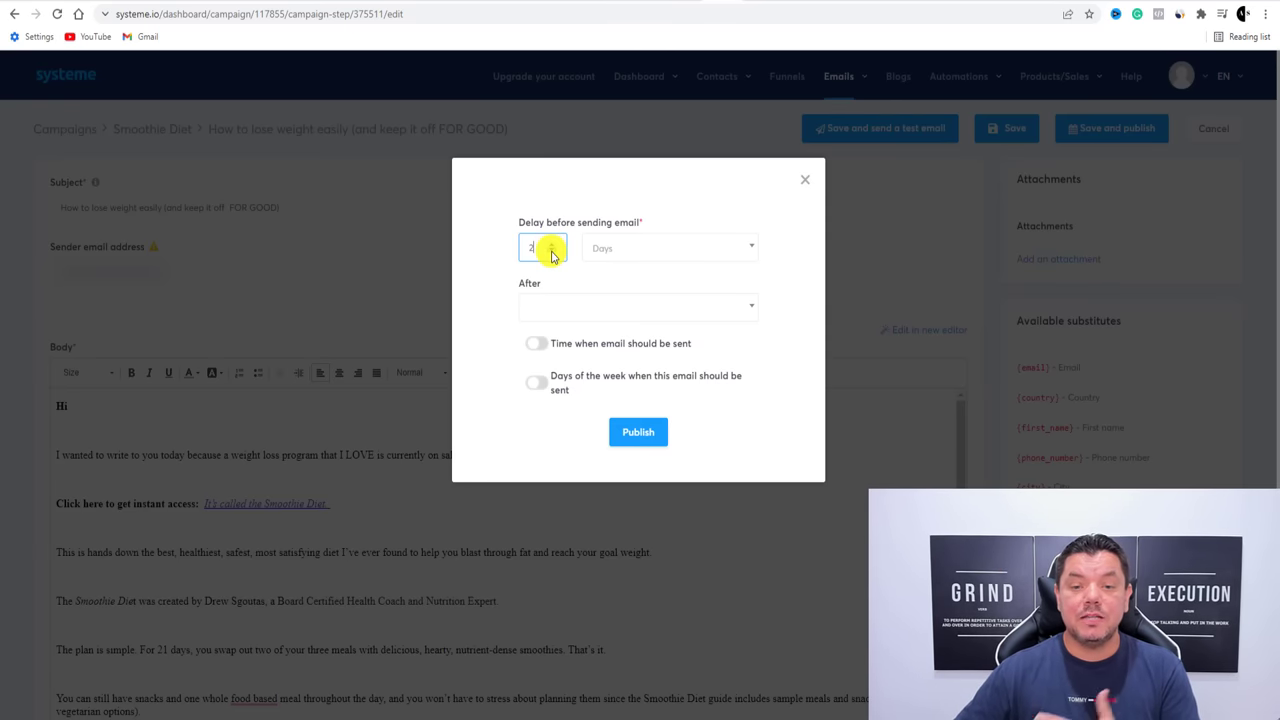
pyautogui.click(591, 309)
pyautogui.click(766, 326)
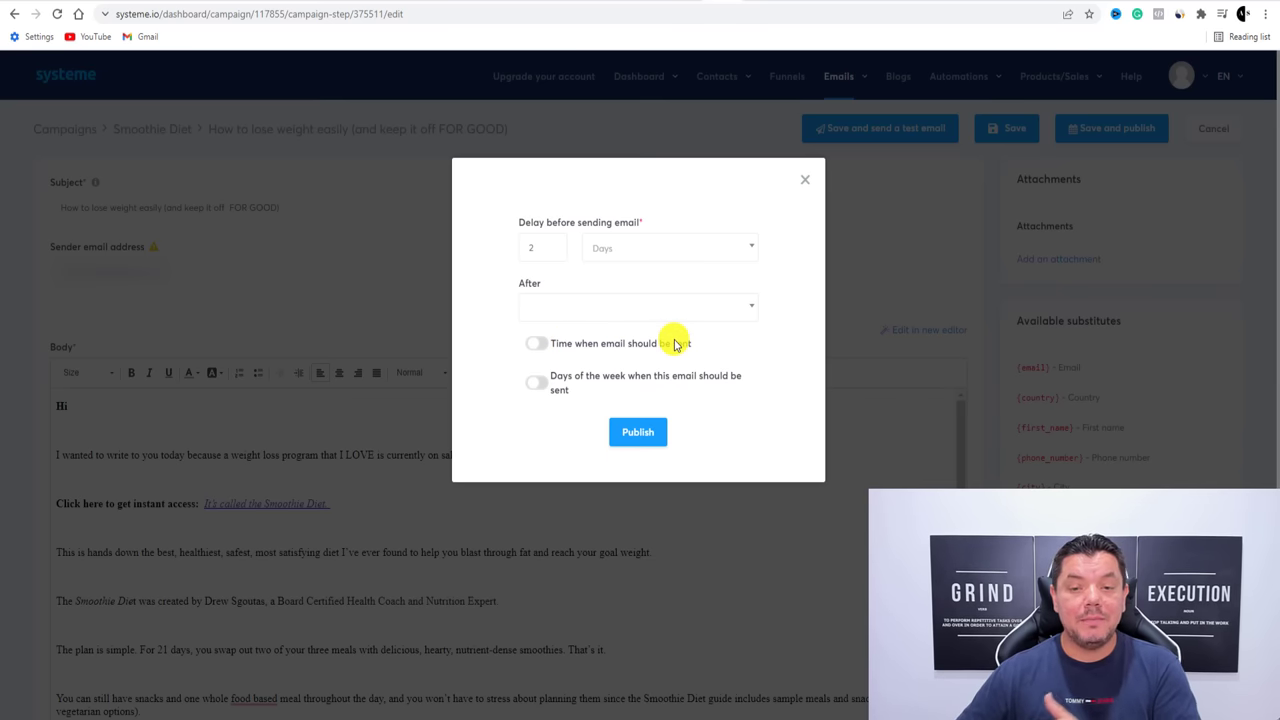
# Set the email's sending delay to 0 days and publish it
pyautogui.click(524, 248)
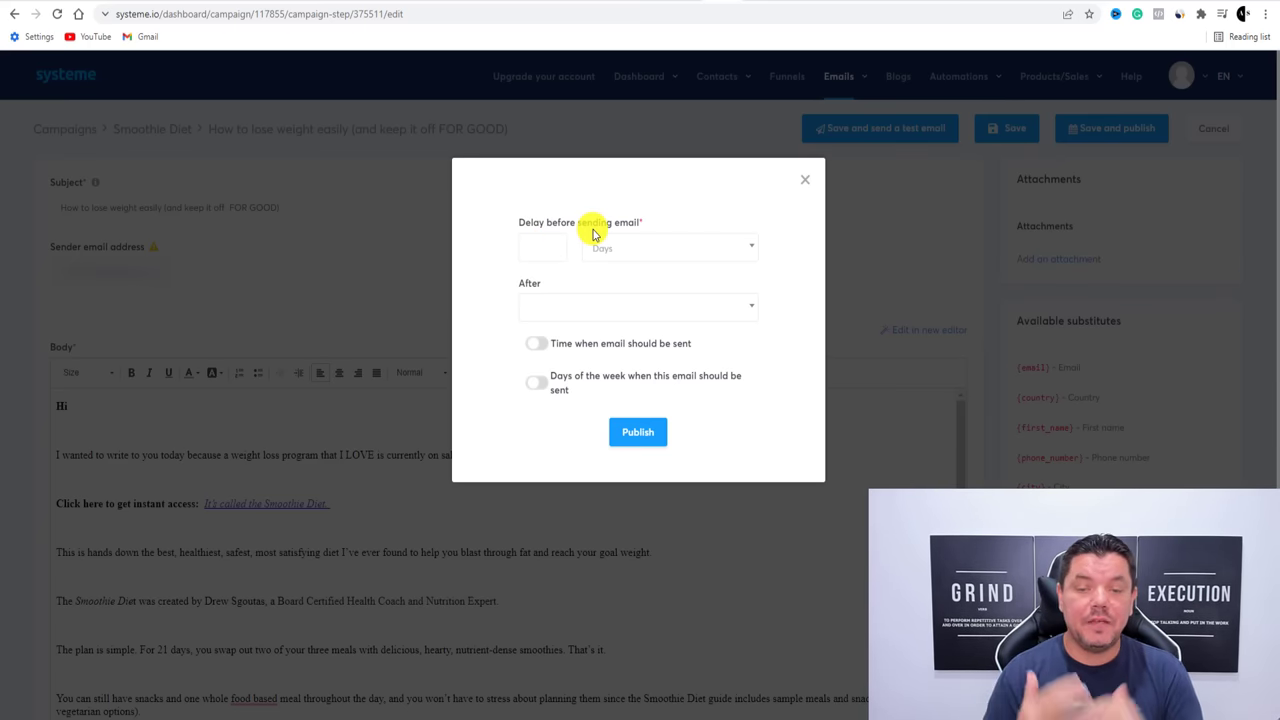
pyautogui.click(633, 432)
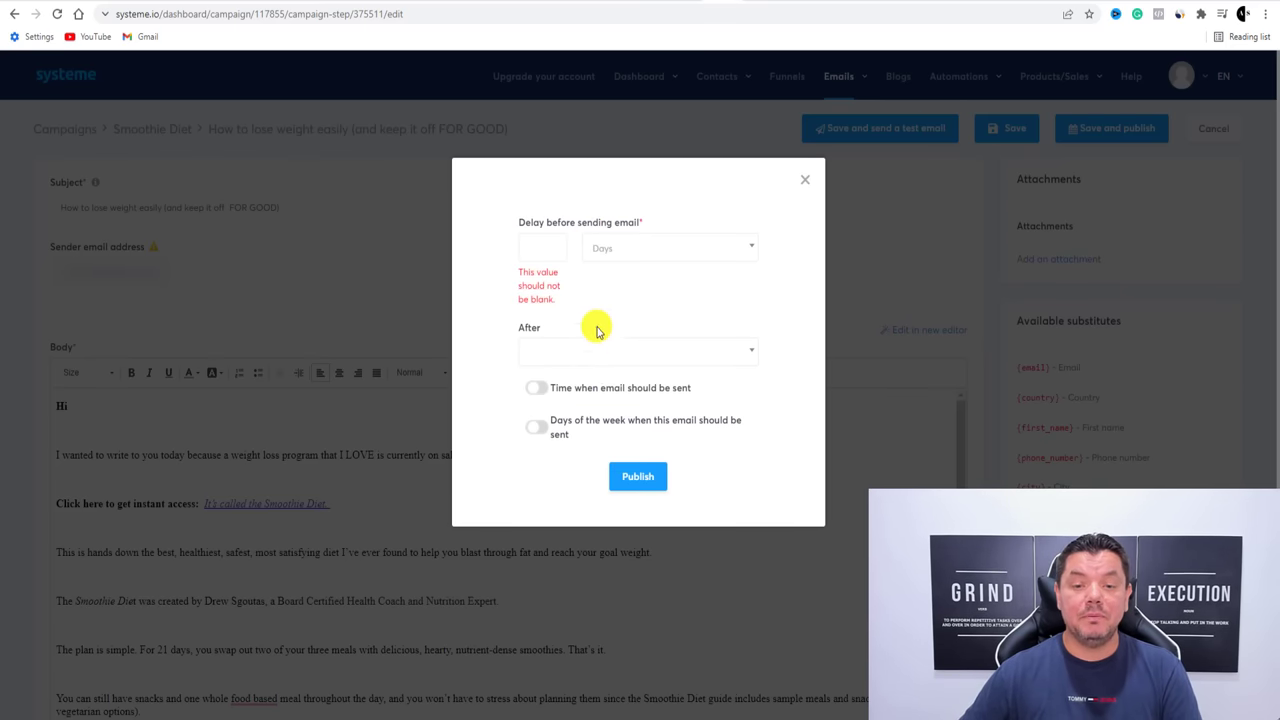
pyautogui.click(535, 247)
pyautogui.write('0')
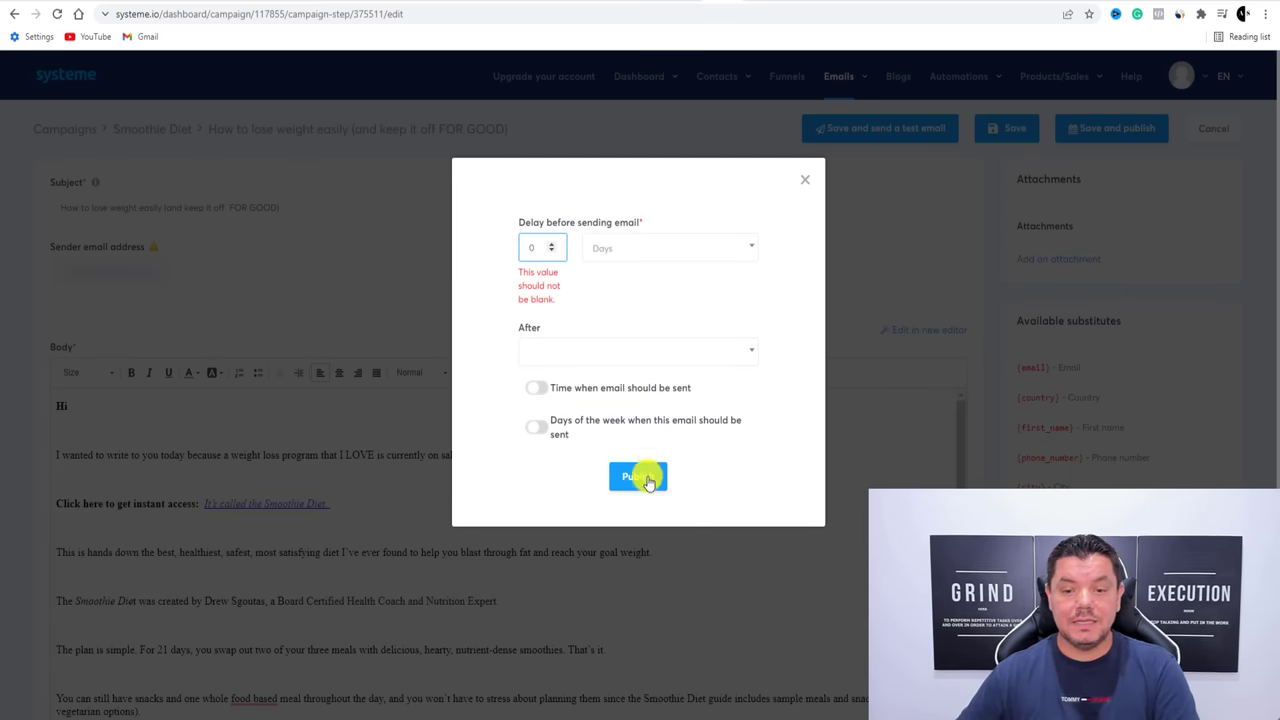
pyautogui.click(647, 479)
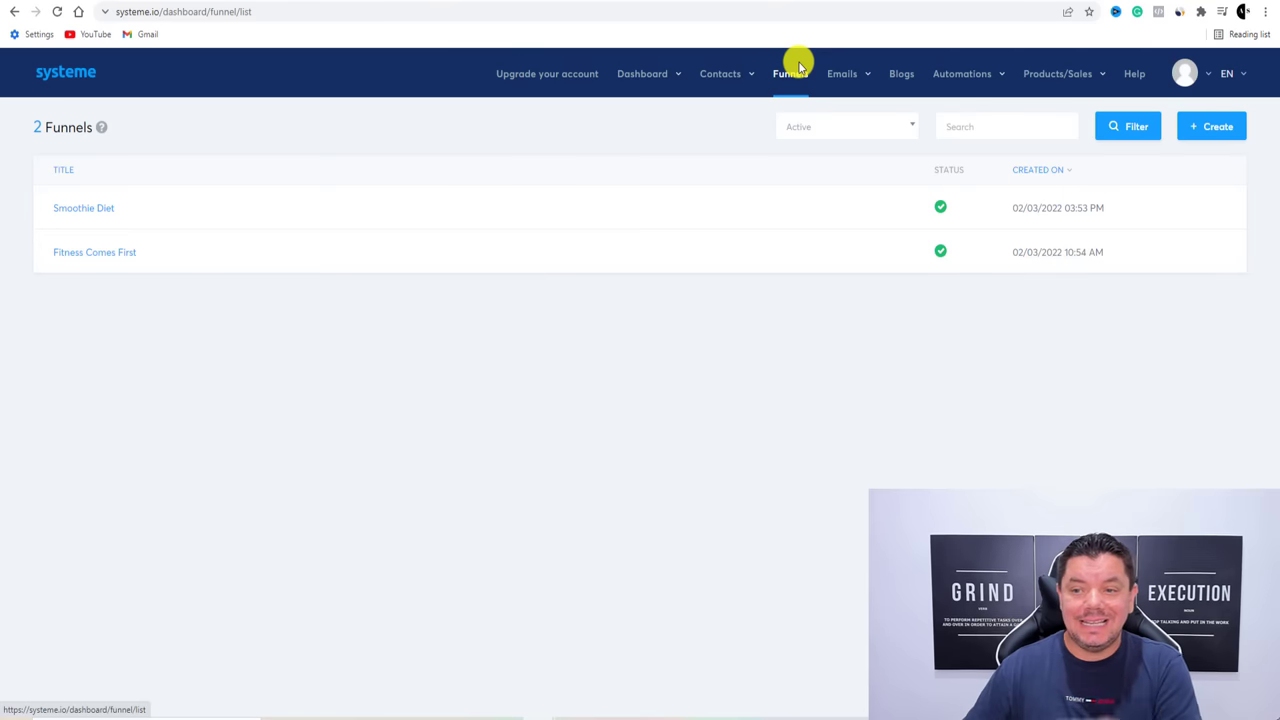
# Open the Smoothie Diet funnel from the funnels list
pyautogui.click(91, 209)
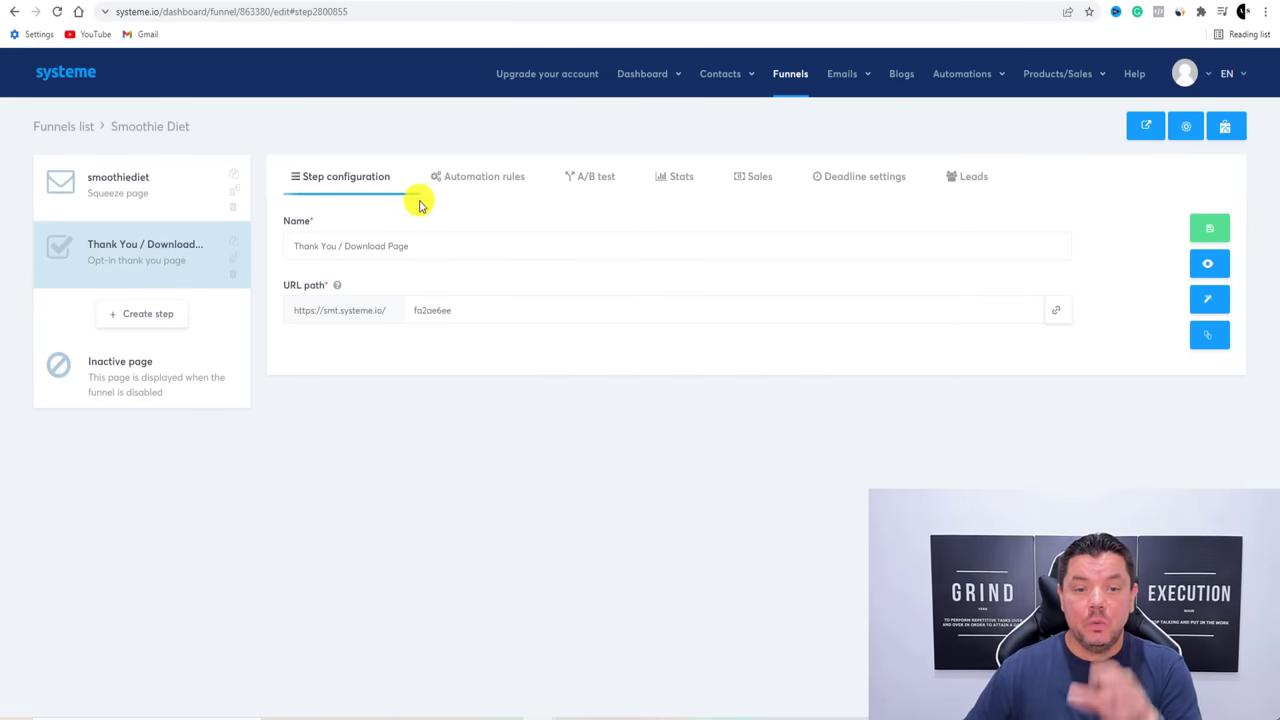